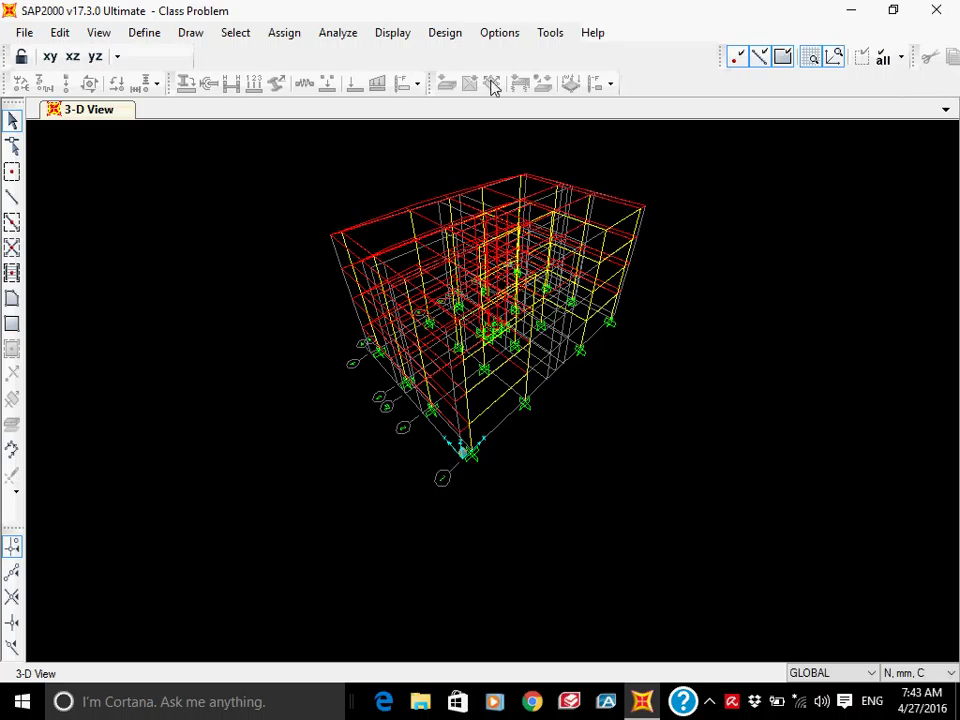
Step: Show the building model in the X-Y plane at Z=15000 and look over the floor layout
left_click(50, 56)
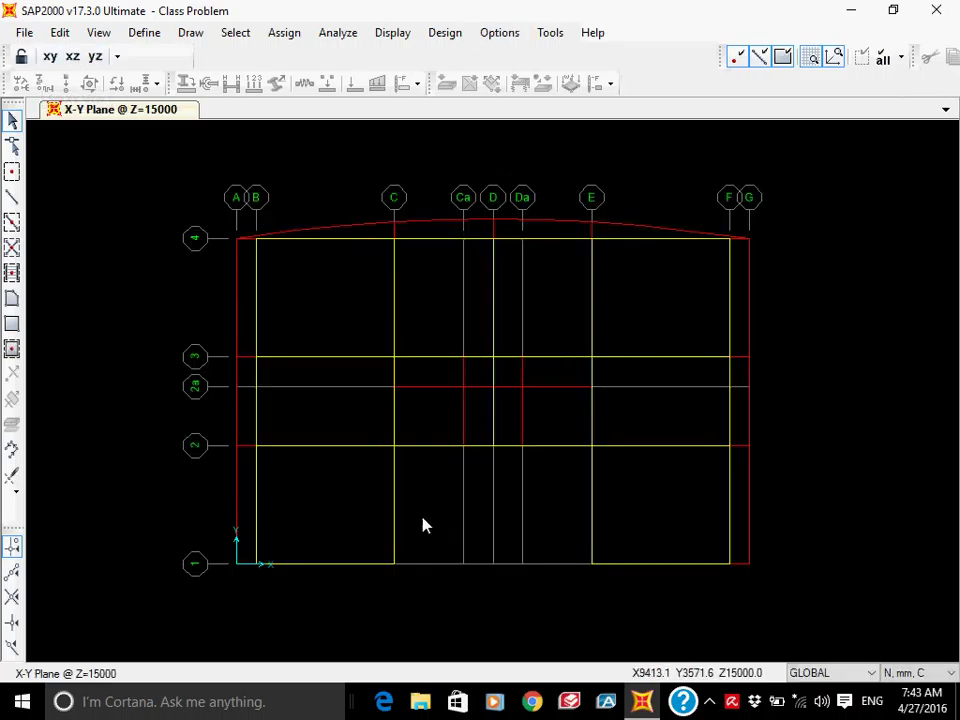
scroll(394, 623, "up", 4)
middle_click_drag(405, 525, 607, 557)
scroll(498, 480, "down", 3)
scroll(500, 487, "down", 1)
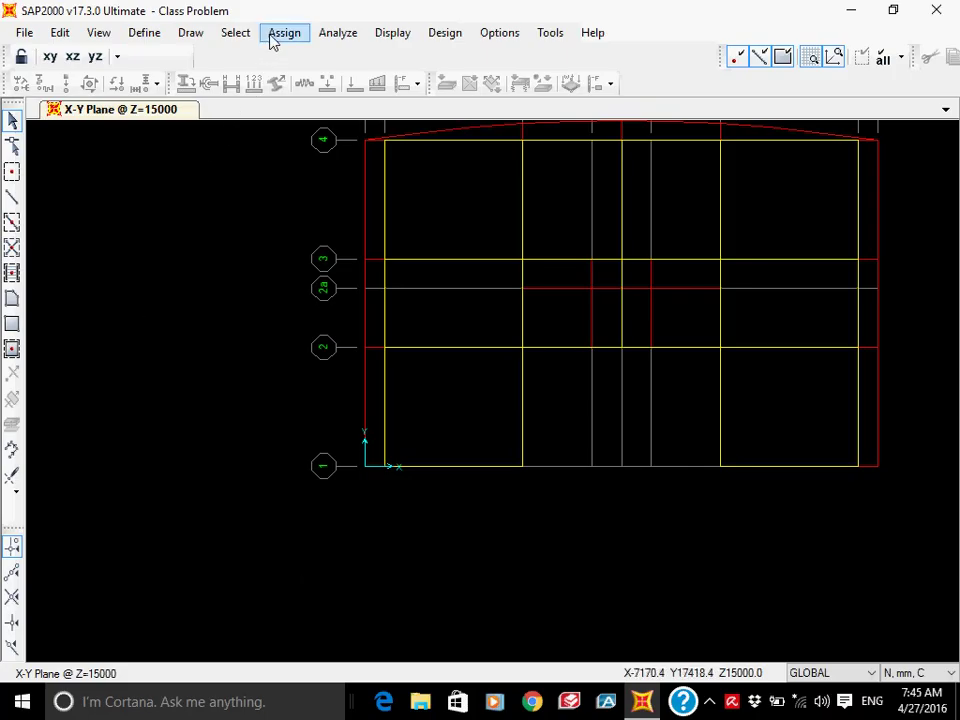
Step: Run the analysis of the building model for all listed load cases
left_click(337, 36)
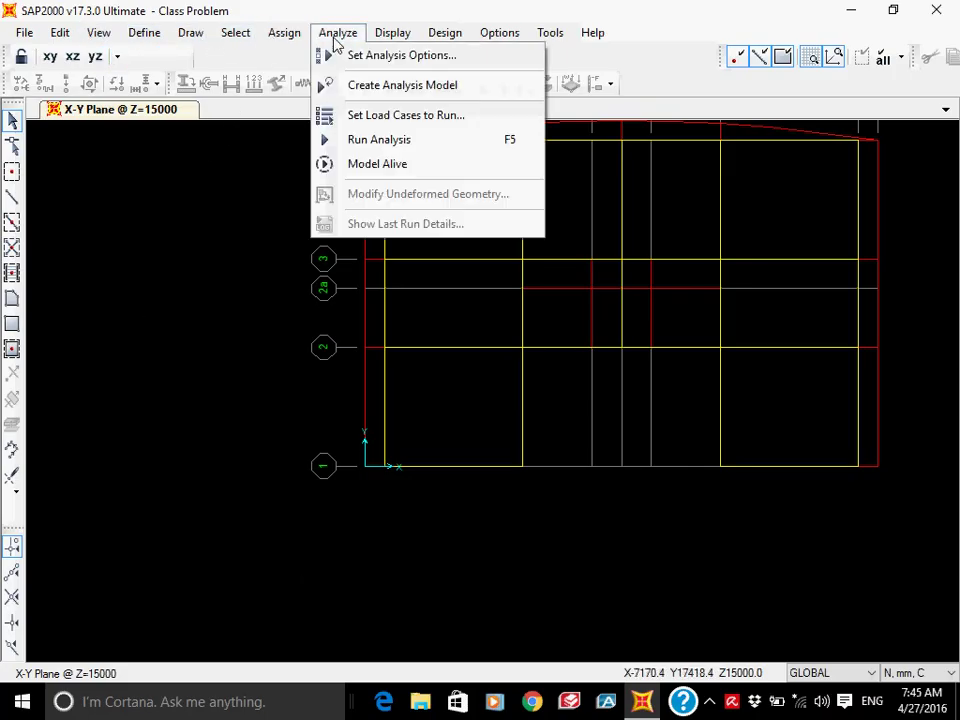
left_click(367, 148)
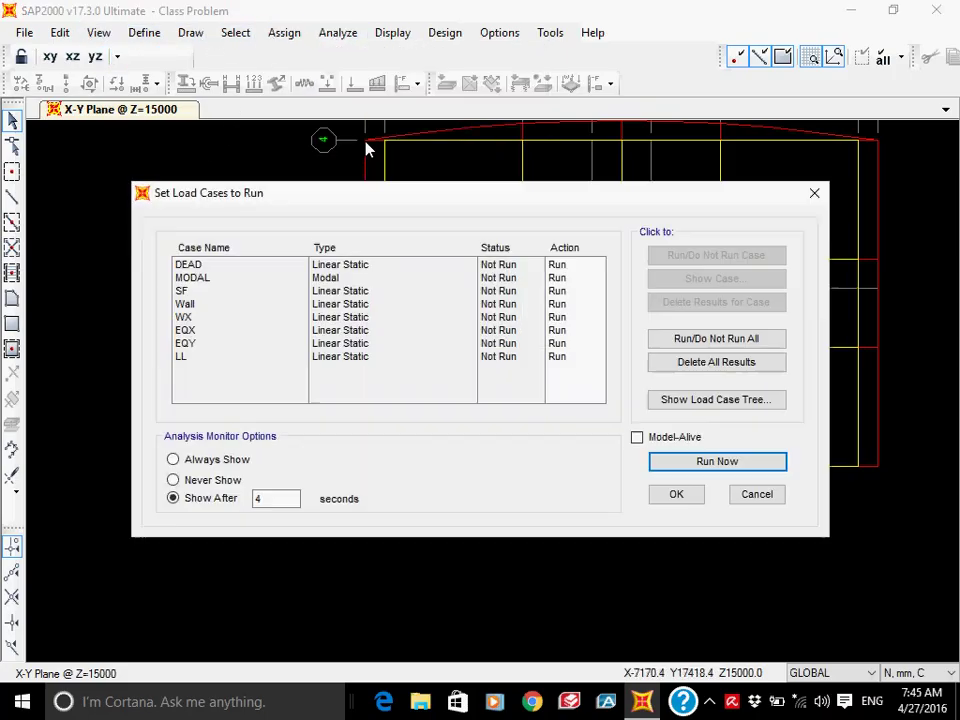
left_click(731, 465)
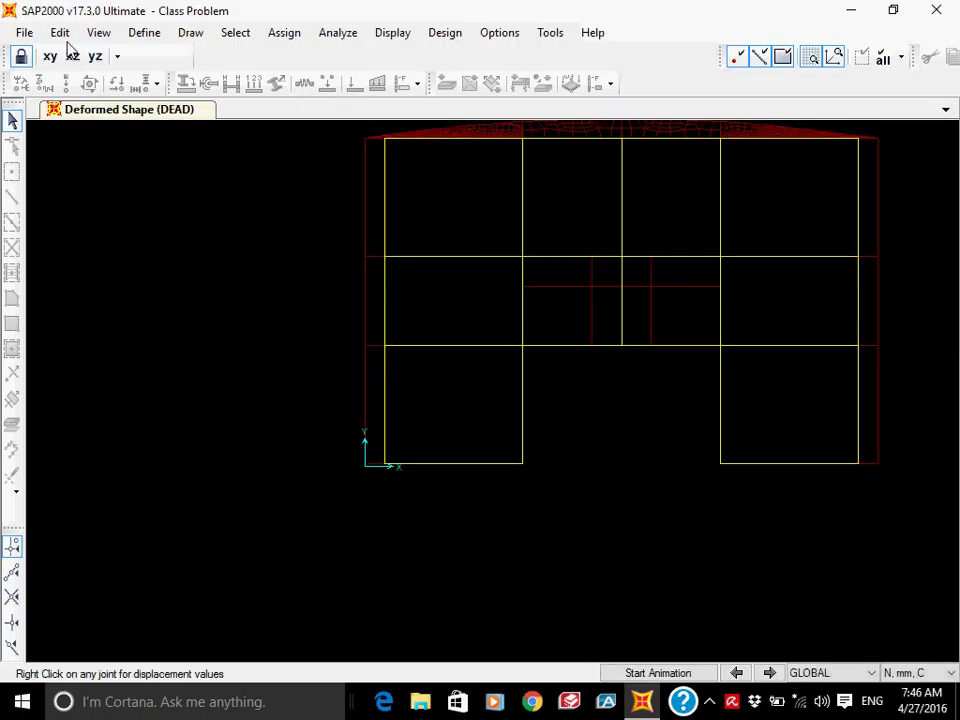
Step: Set up a SAFE .F2K export at elevation 0 with floor loads and loads from above, including all load cases from DEAD to WX
left_click(24, 32)
mouse_move(88, 190)
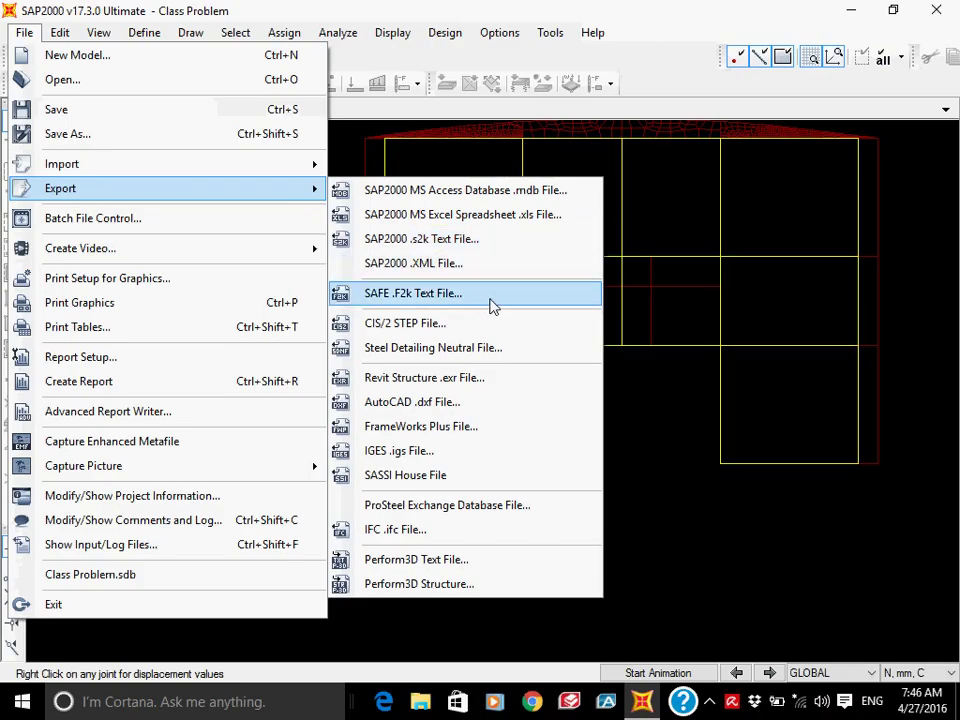
left_click(490, 300)
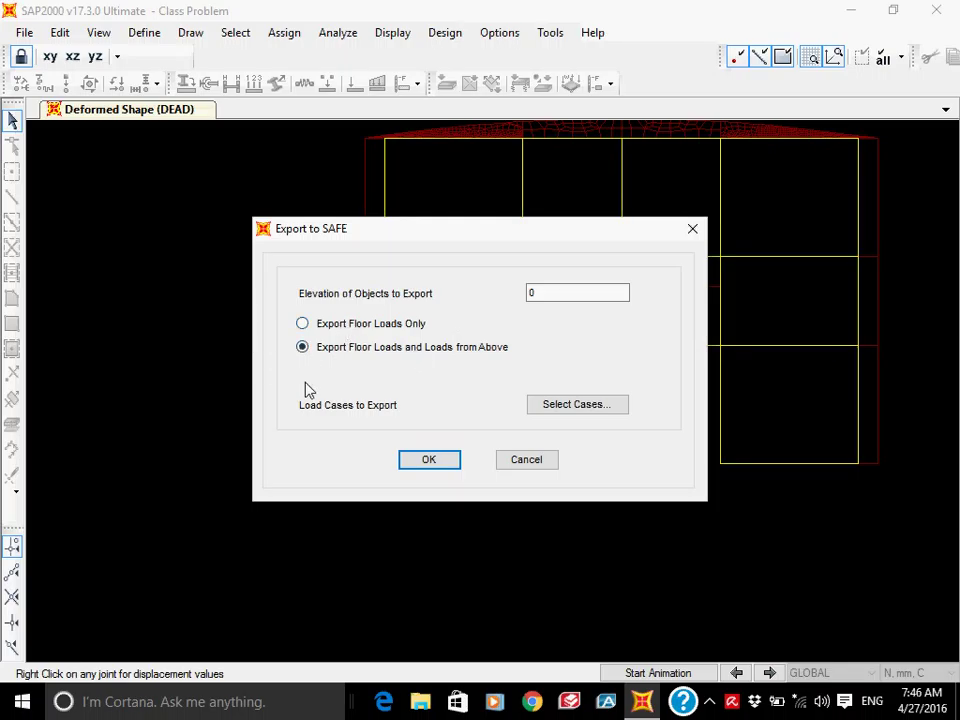
double_click(527, 294)
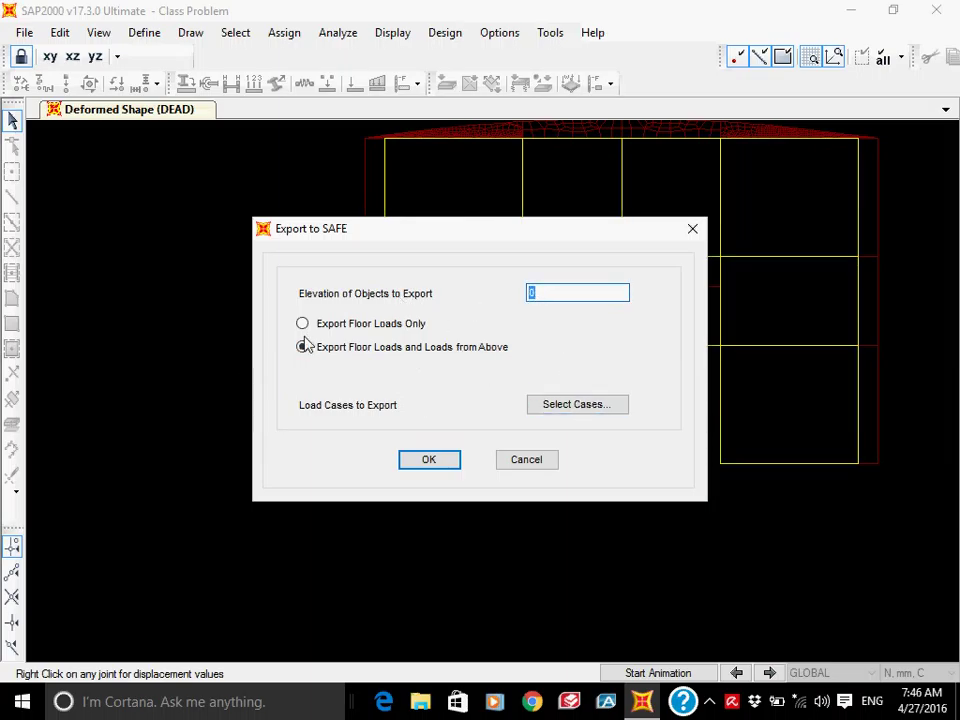
left_click(566, 409)
left_click_drag(489, 308, 429, 403)
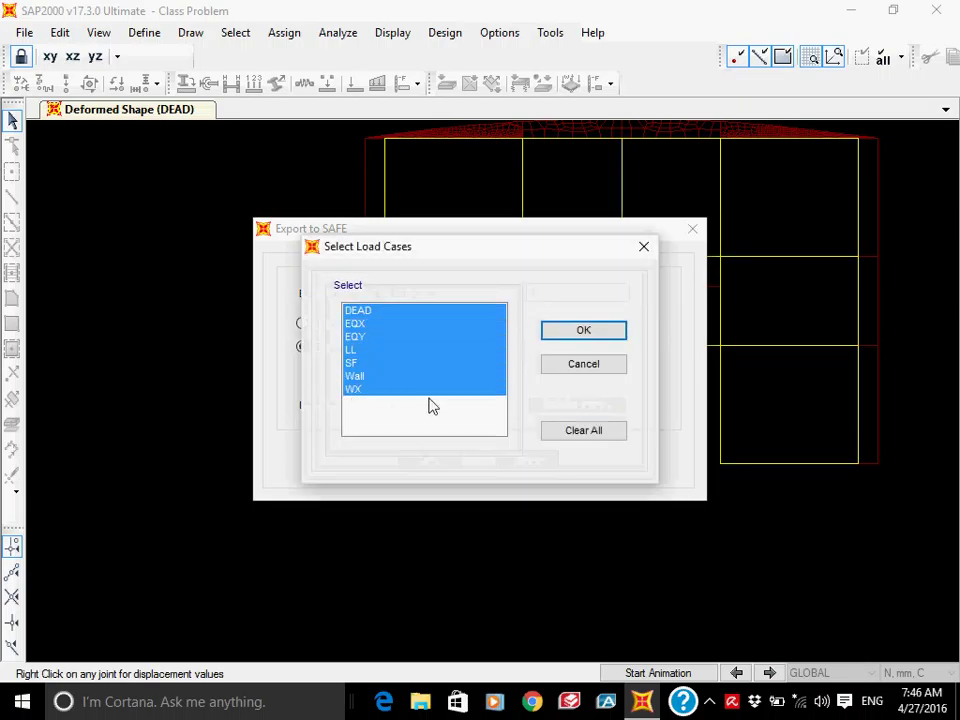
left_click(570, 334)
left_click(433, 461)
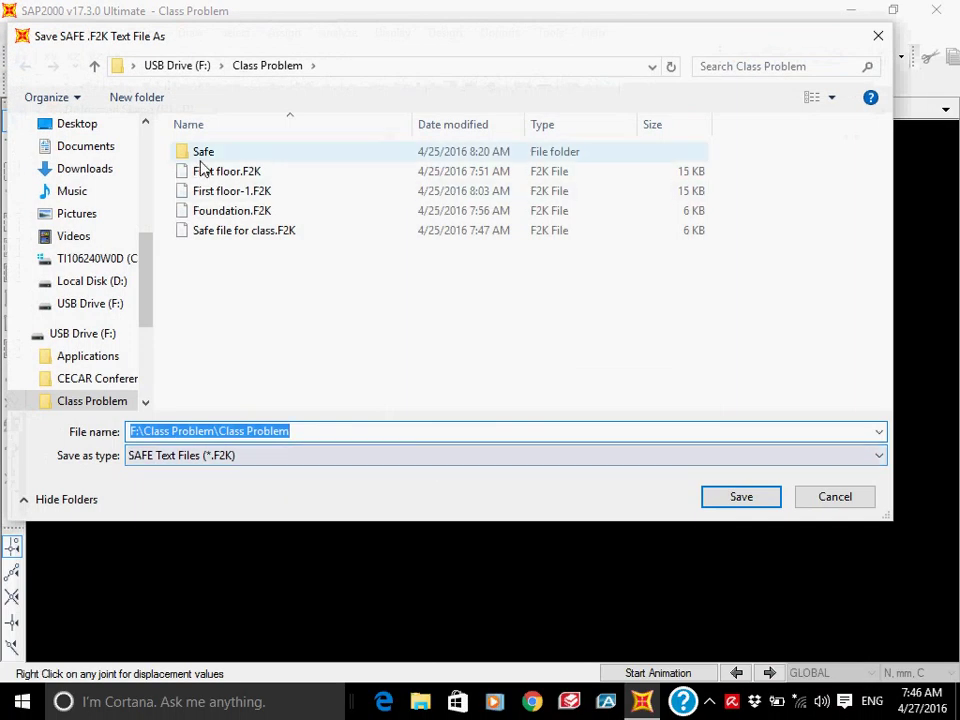
Step: Save the SAFE text file in the Safe folder of Class Problem as "Mat footing design"
left_click(229, 435)
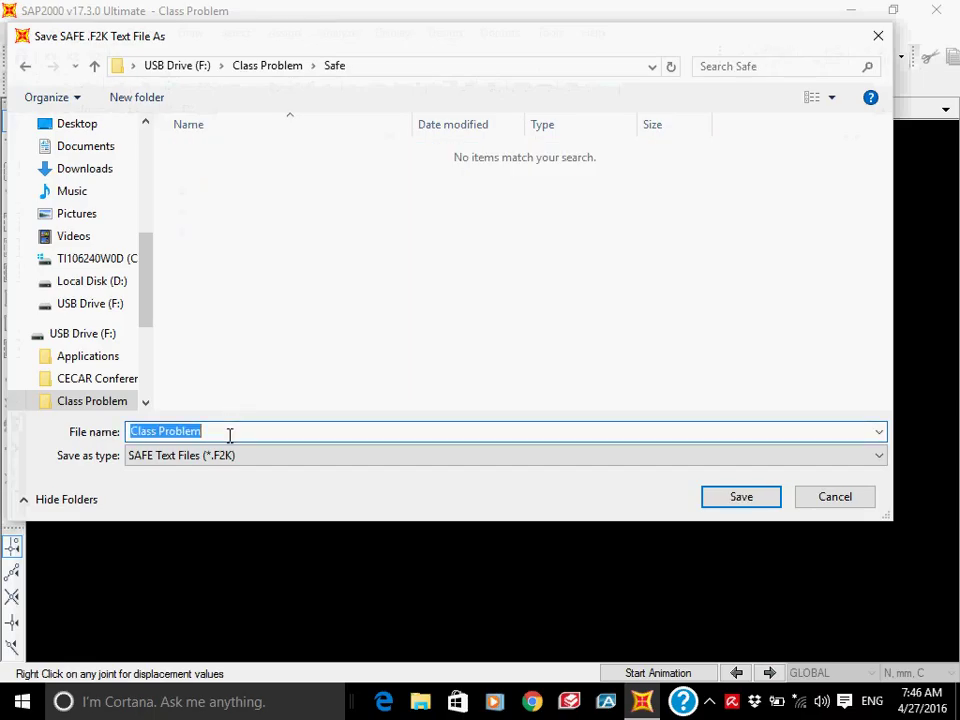
type("Mat footing design")
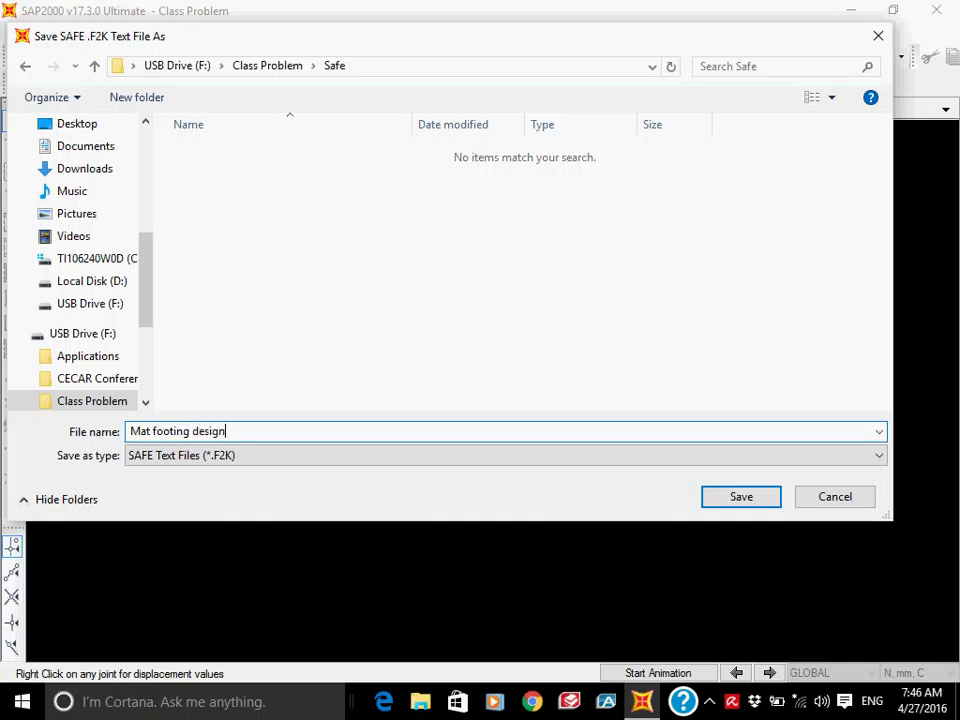
left_click(740, 498)
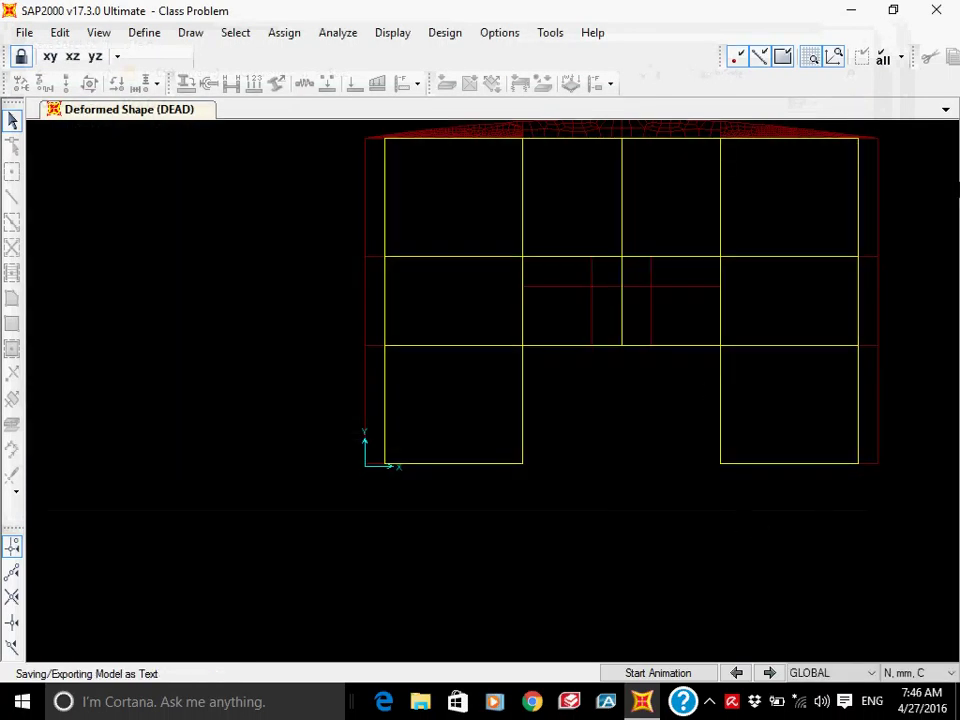
Step: Minimize SAP2000, close the analysis report, and start SAFE, dismissing its welcome screen and startup tips
left_click(851, 12)
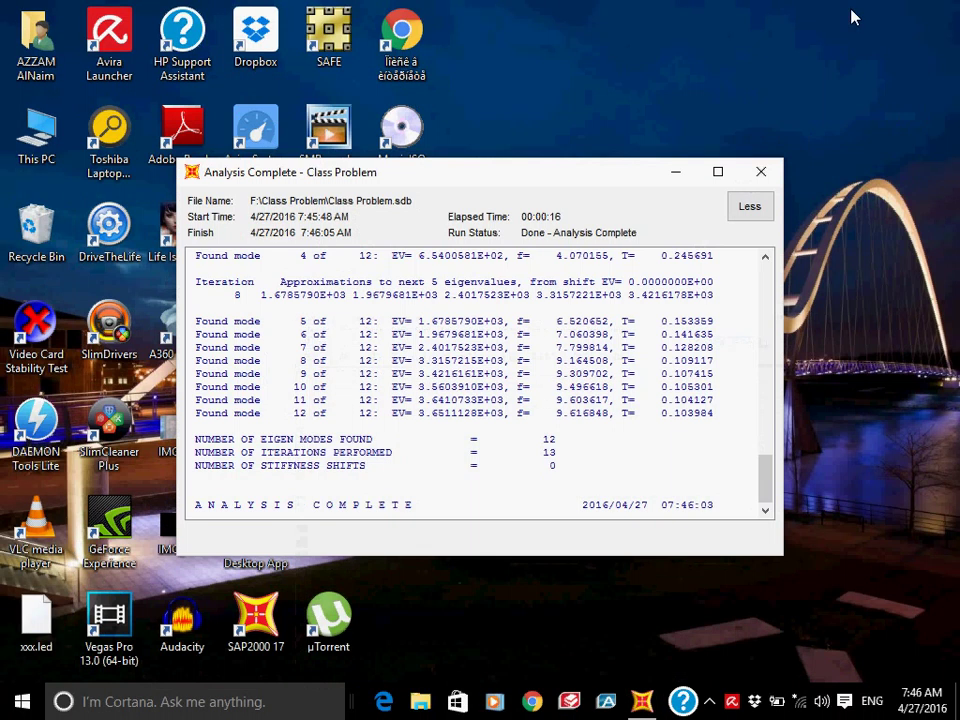
left_click(761, 172)
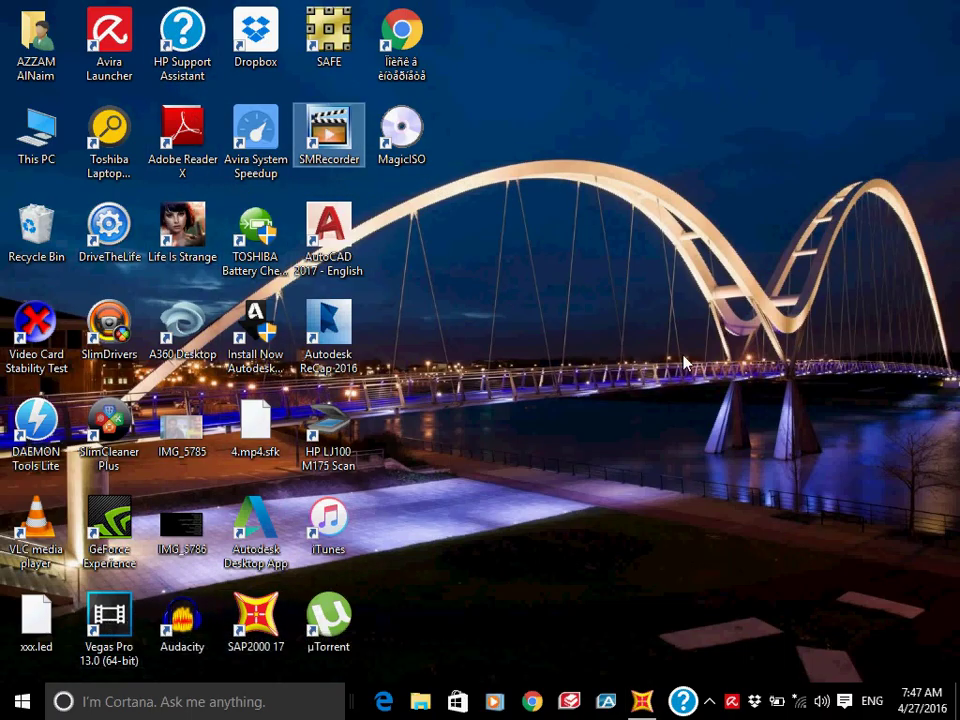
left_click(336, 36)
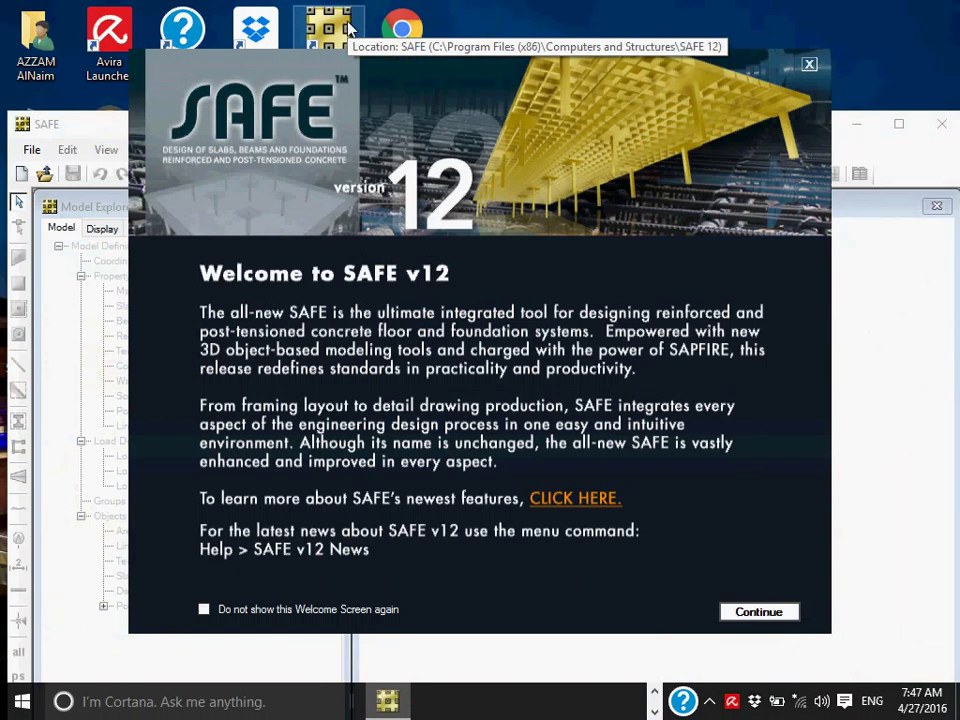
left_click(753, 611)
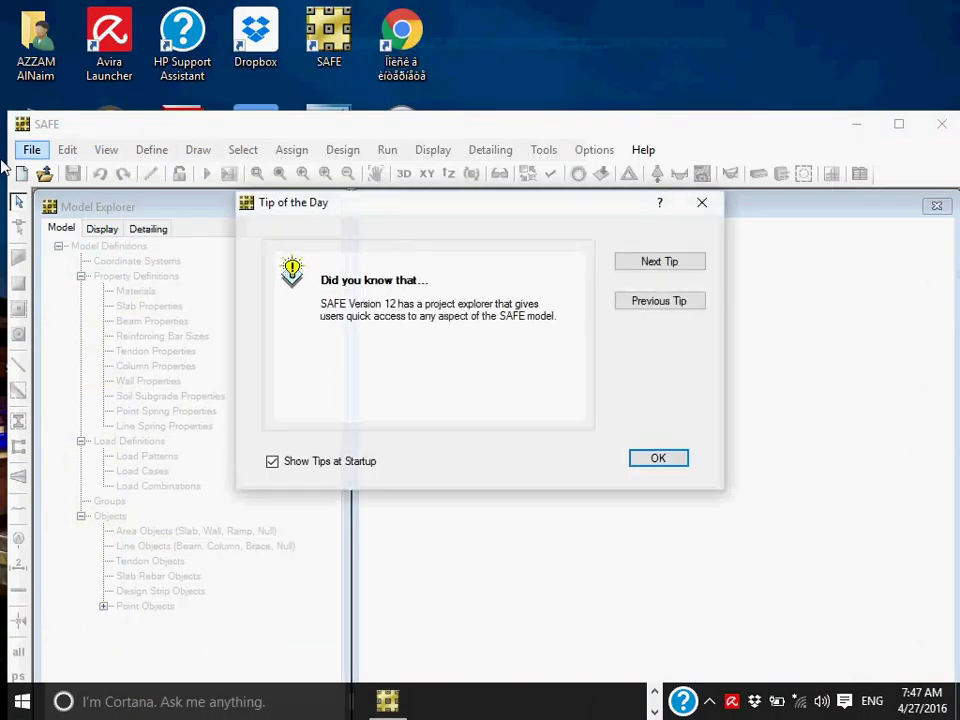
left_click(665, 267)
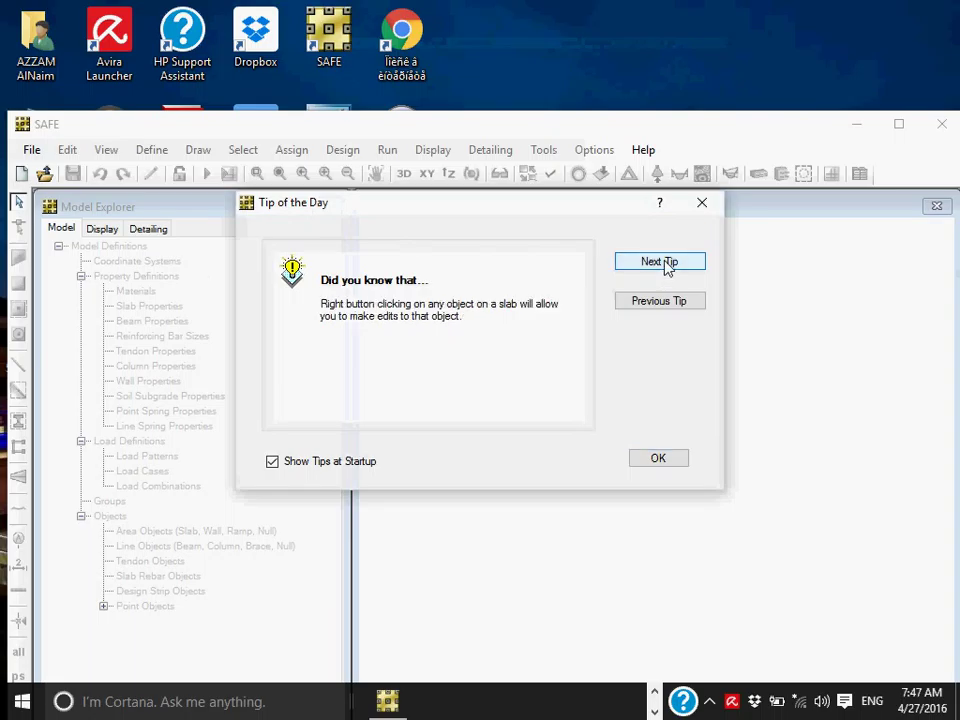
left_click(702, 203)
left_click(31, 150)
left_click(96, 194)
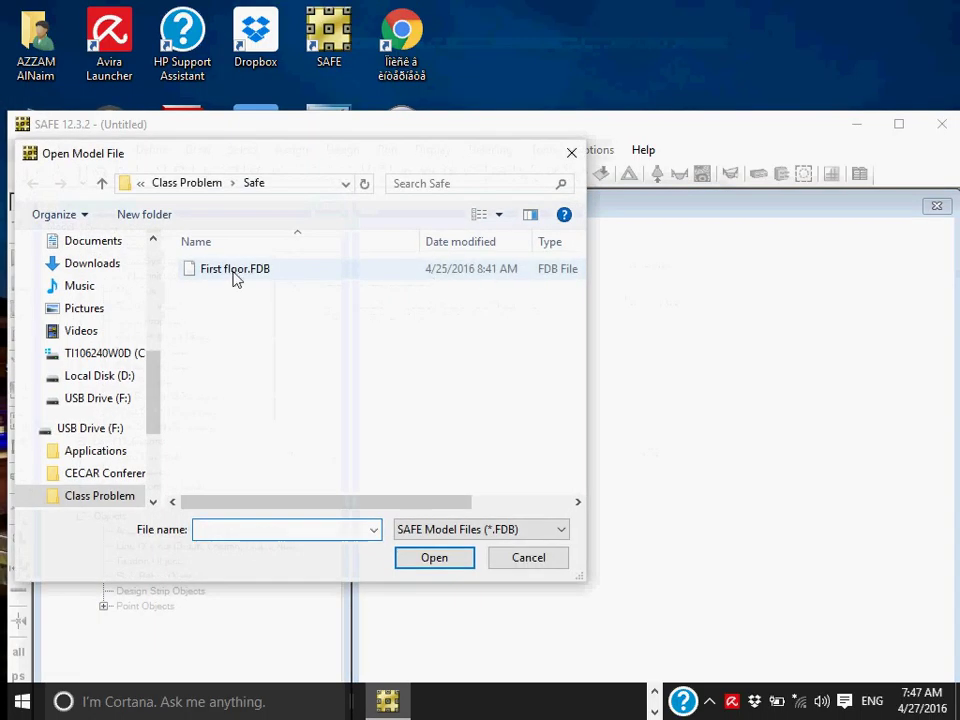
left_click(518, 560)
Step: Maximize the SAFE window and import the SAFE text file "Mat footing design.F2K"
left_click(898, 124)
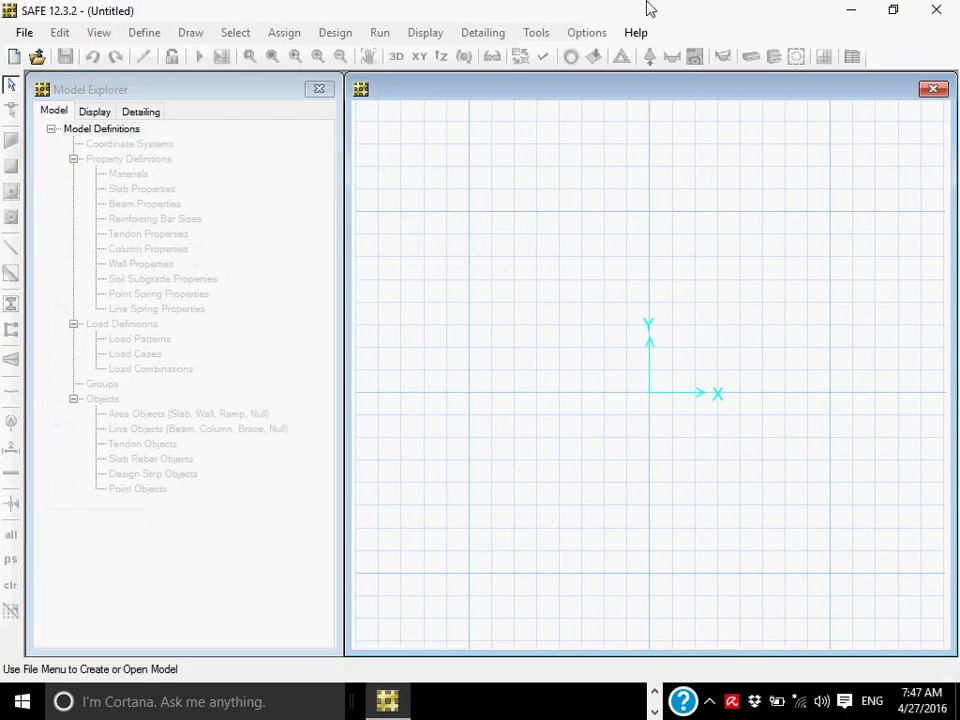
left_click(24, 32)
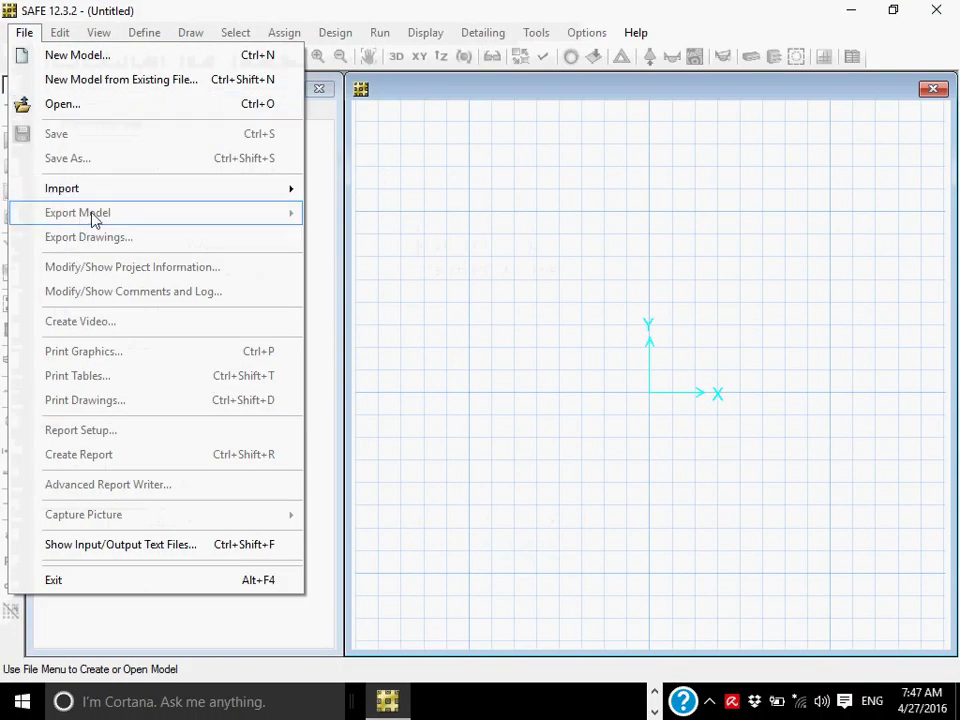
mouse_move(105, 190)
left_click(370, 188)
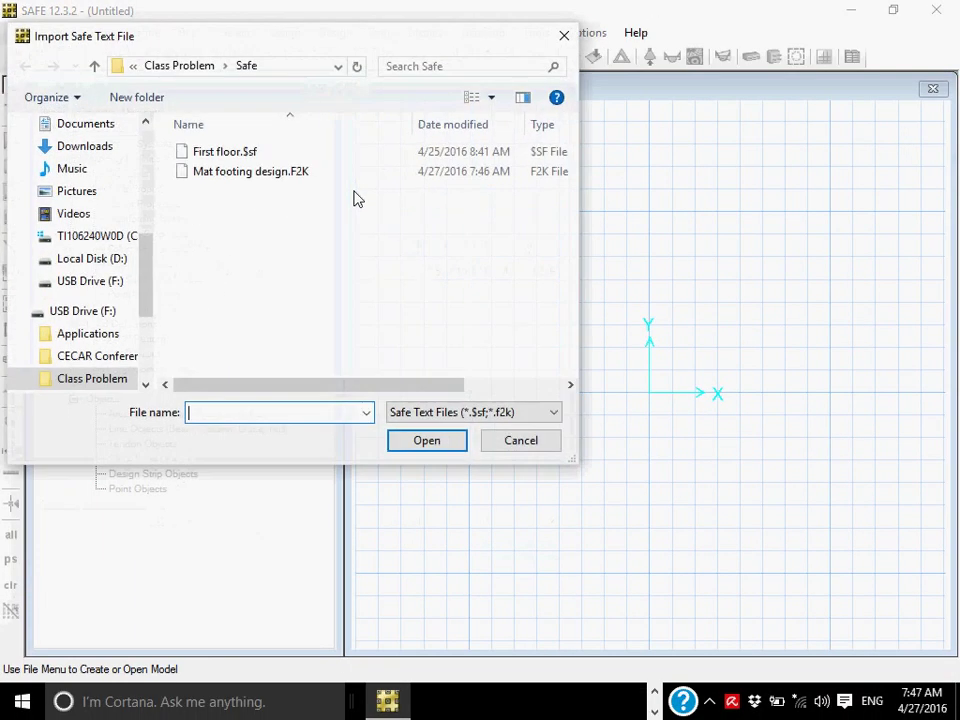
left_click(247, 172)
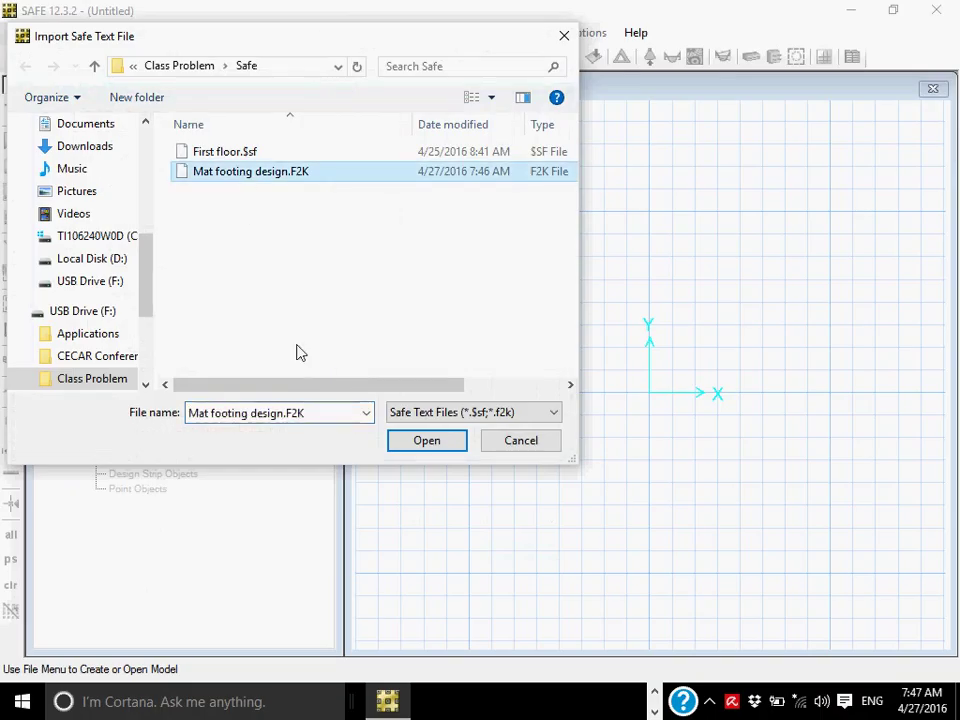
left_click(428, 440)
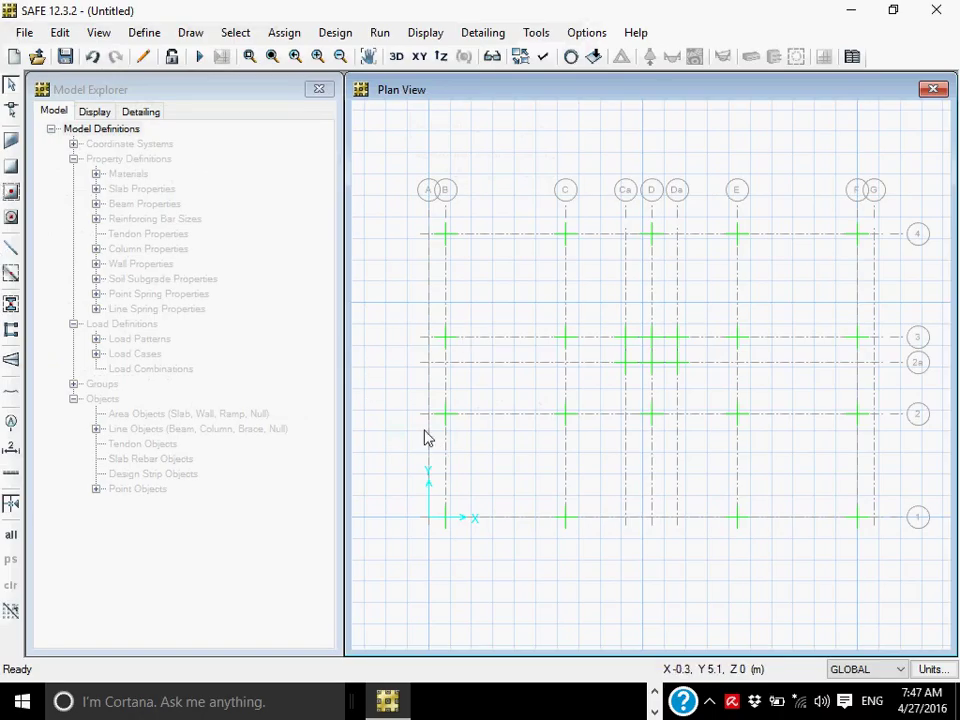
Step: Inspect the imported loads of the point object at grid intersection B-4
left_click(445, 247)
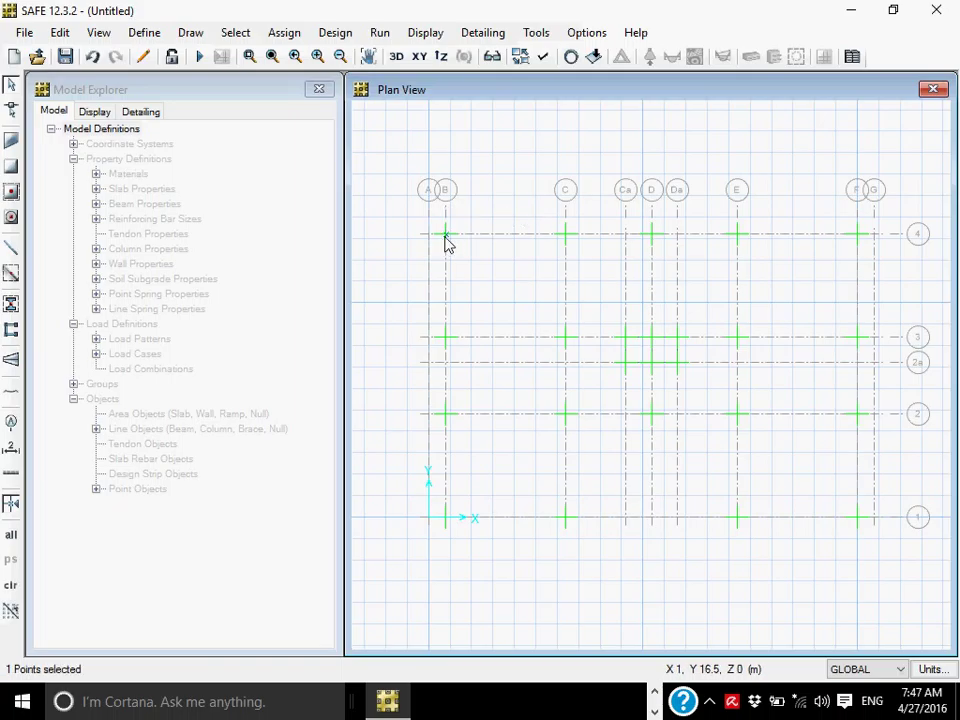
right_click(446, 245)
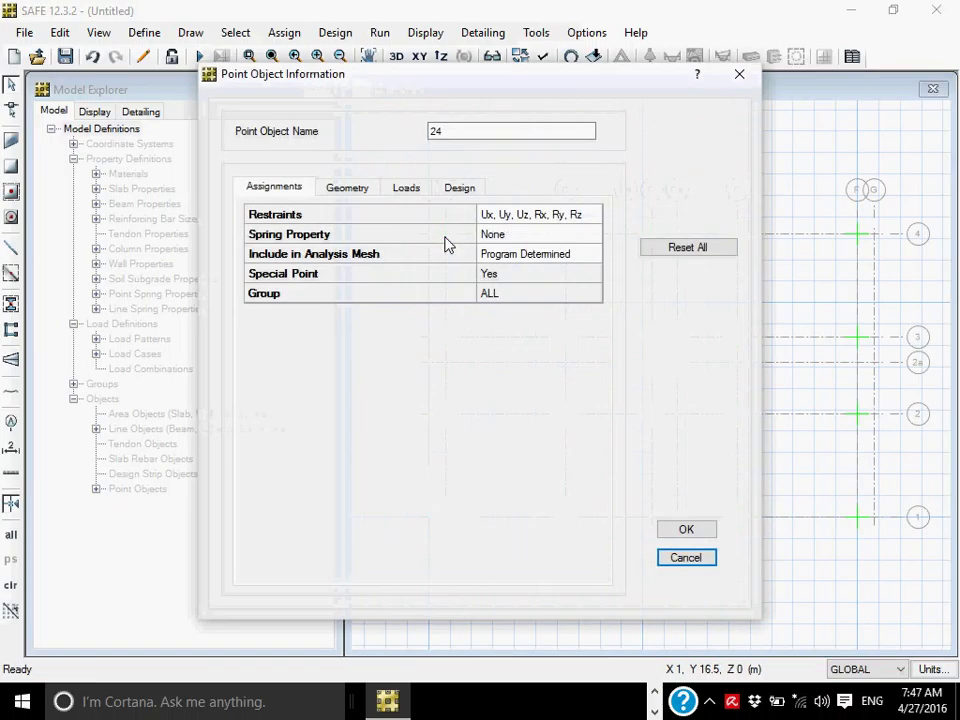
left_click(414, 192)
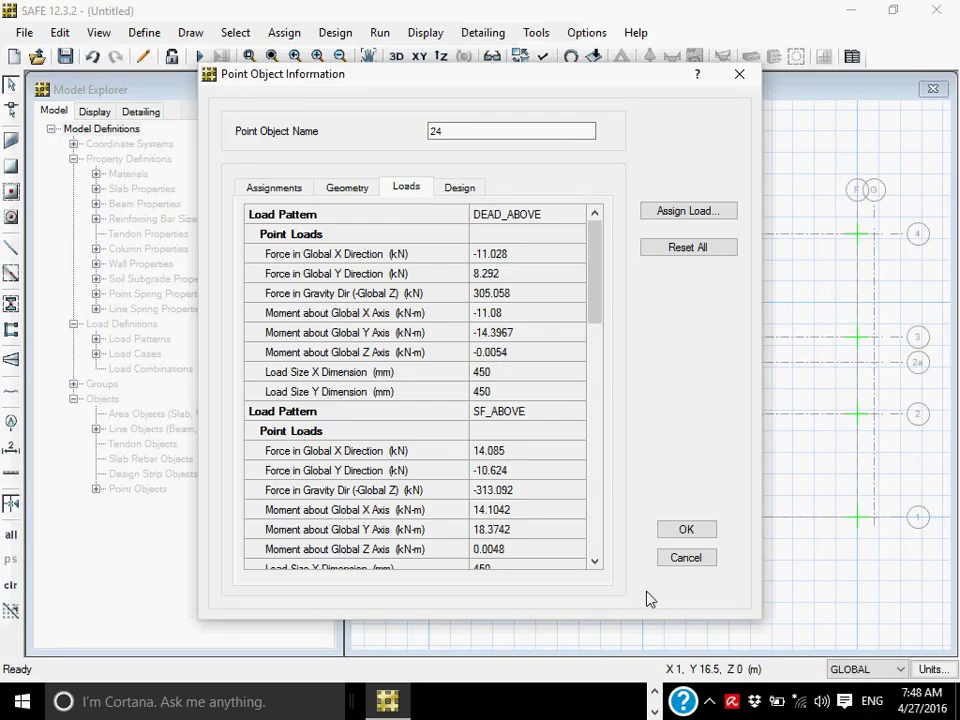
left_click(668, 561)
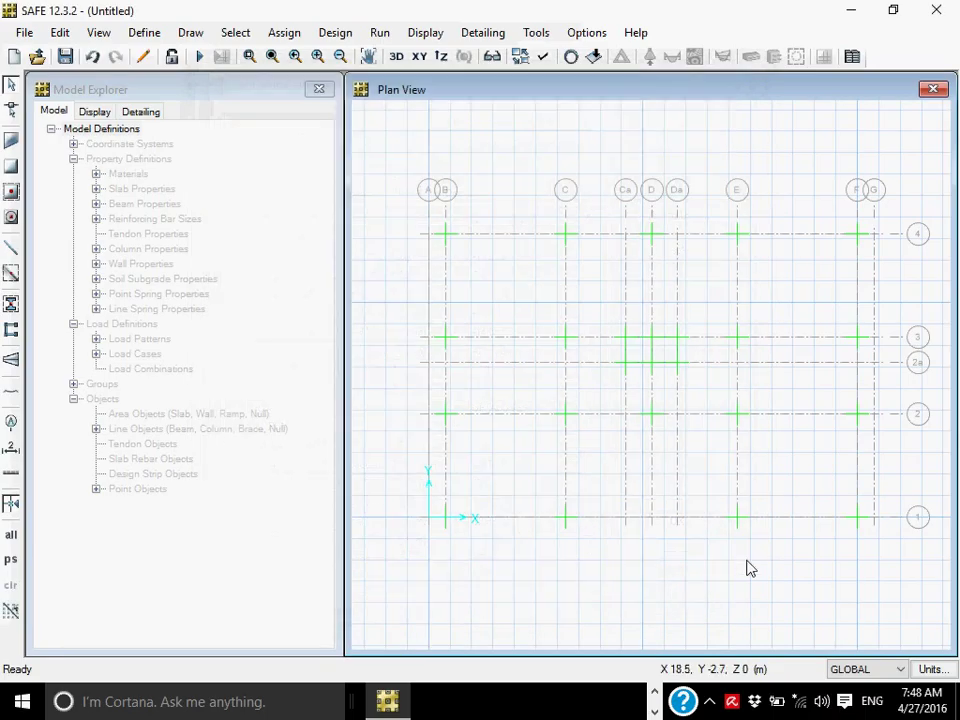
Step: Display the loads of the DEAD load pattern with loading values in the 3D view and examine the supports
left_click(395, 57)
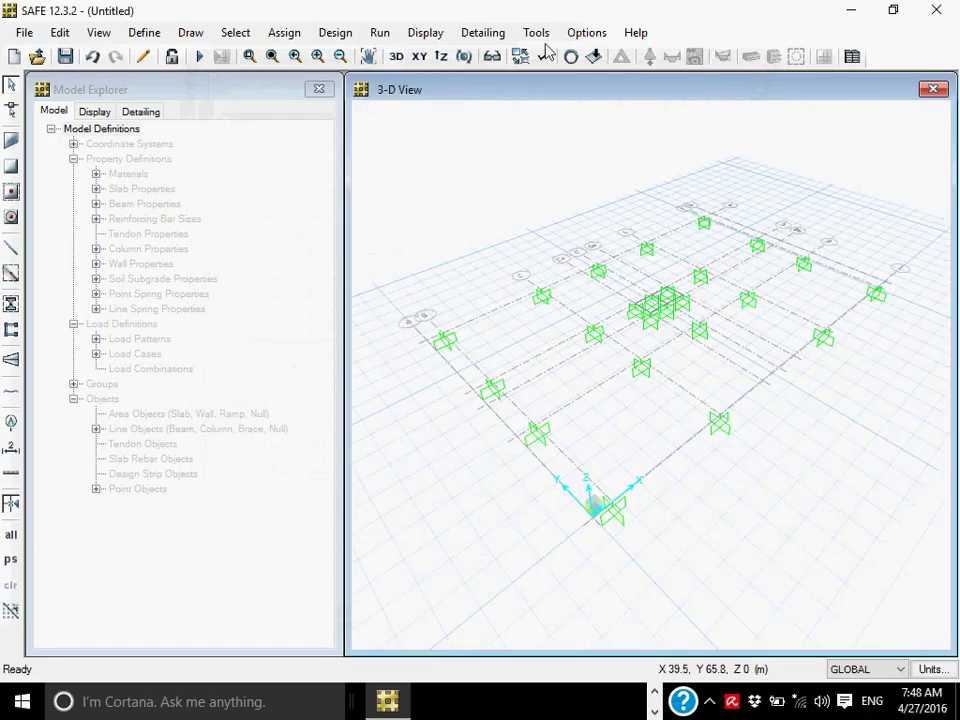
left_click(427, 34)
left_click(461, 87)
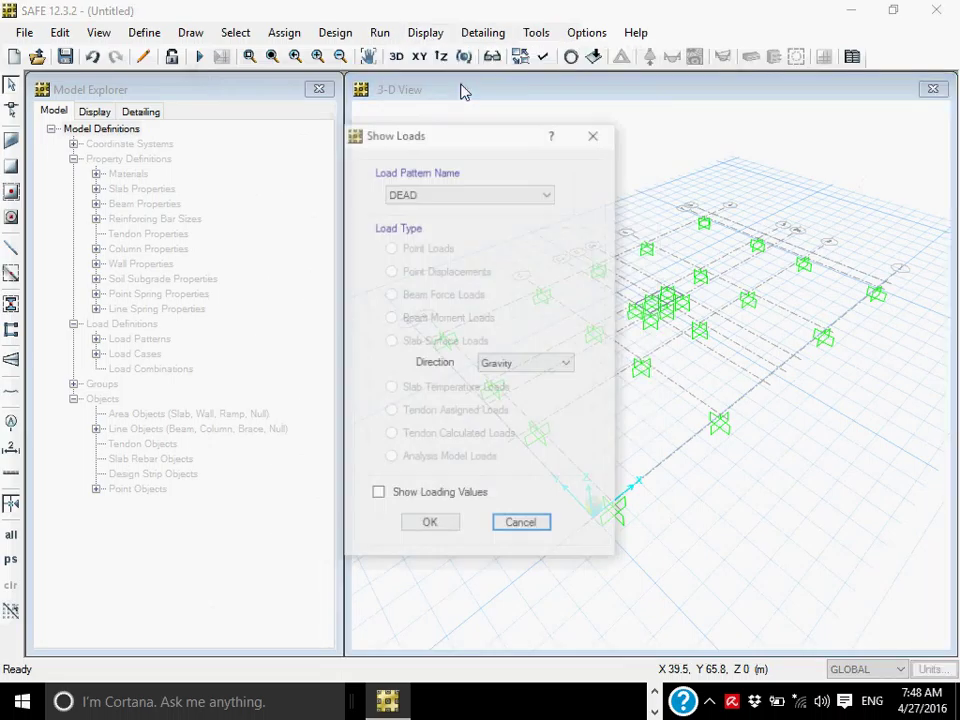
left_click(518, 193)
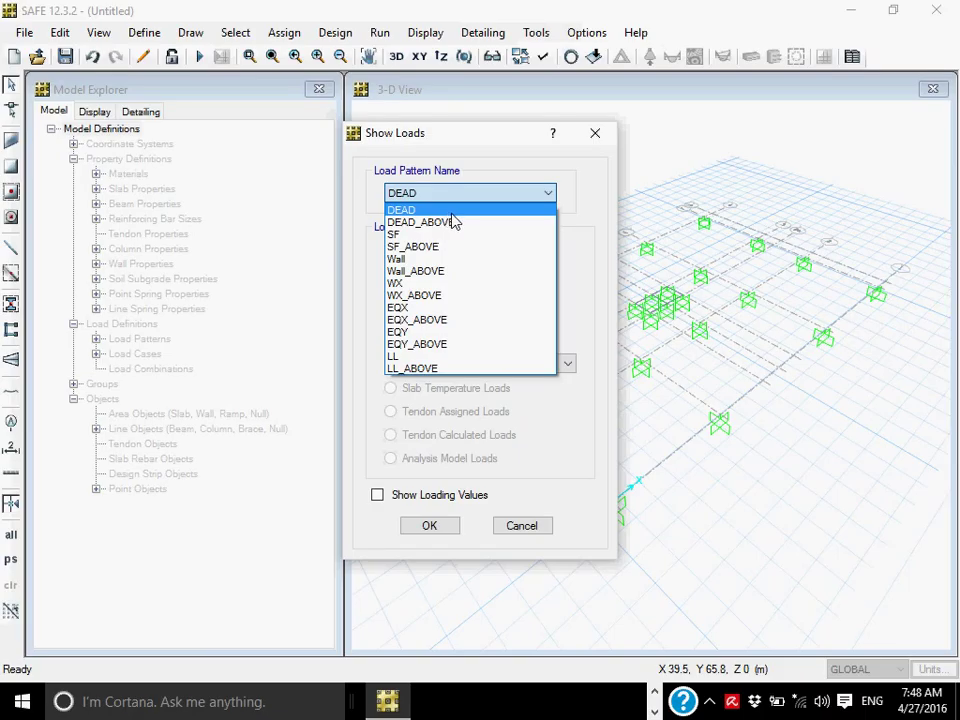
left_click(452, 214)
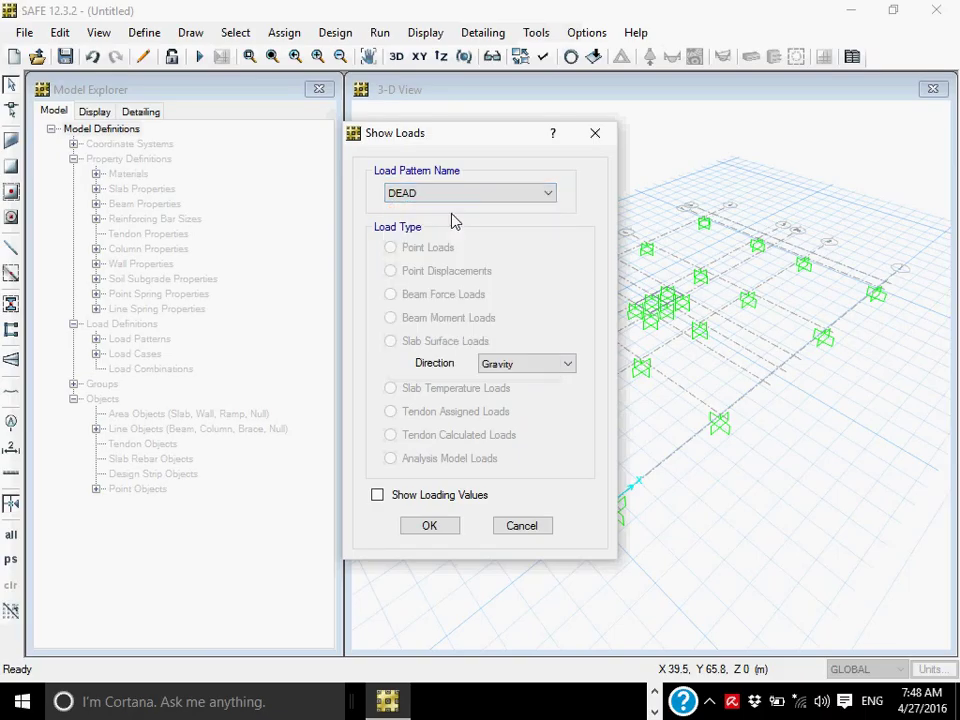
left_click(412, 496)
left_click(426, 526)
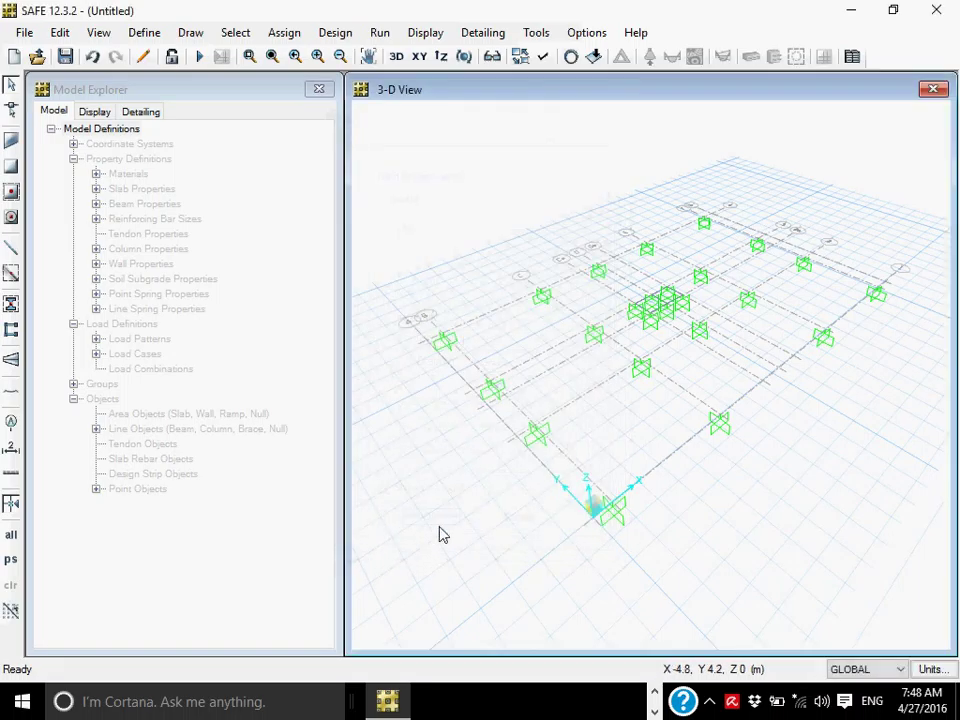
scroll(428, 401, "up", 5)
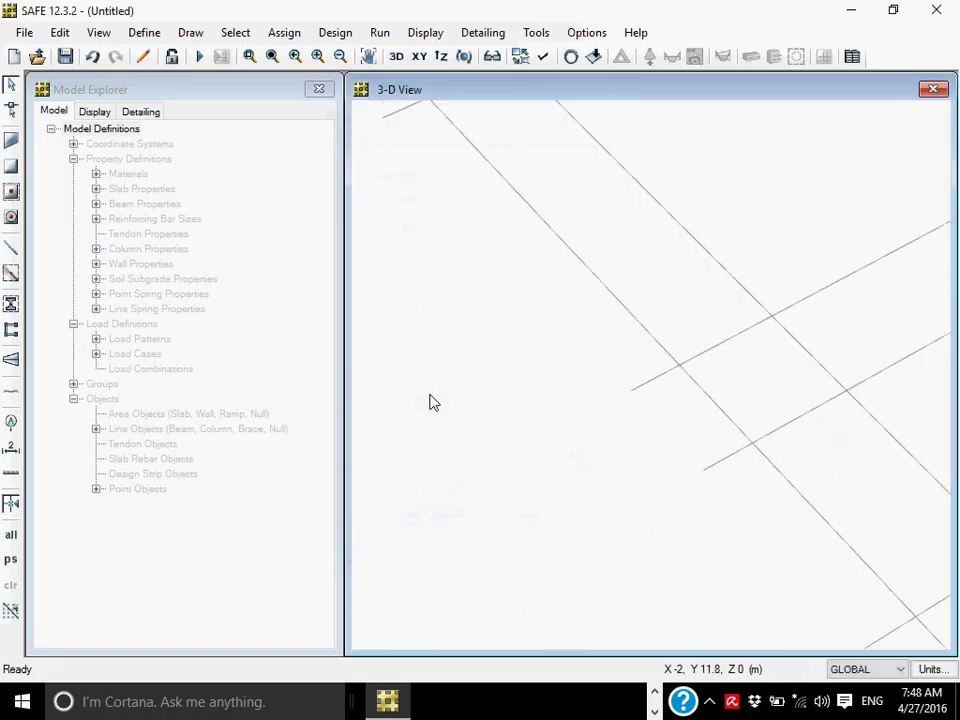
scroll(563, 300, "down", 5)
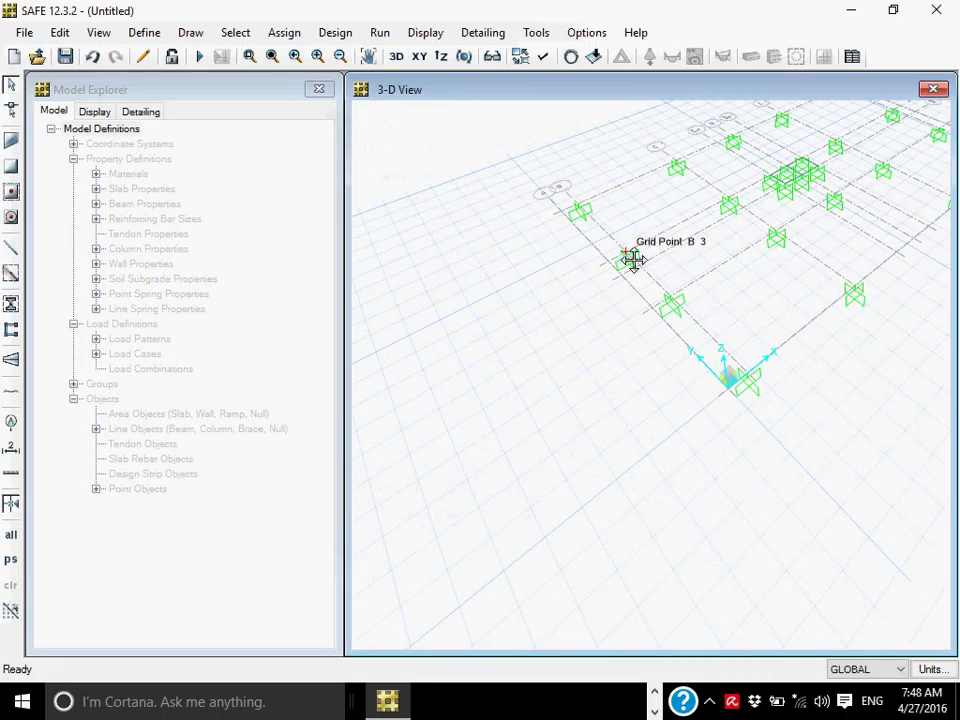
Step: Display the point loads of the DEAD_ABOVE load pattern with loading values in the 3D view
scroll(600, 290, "up", 5)
scroll(688, 350, "down", 3)
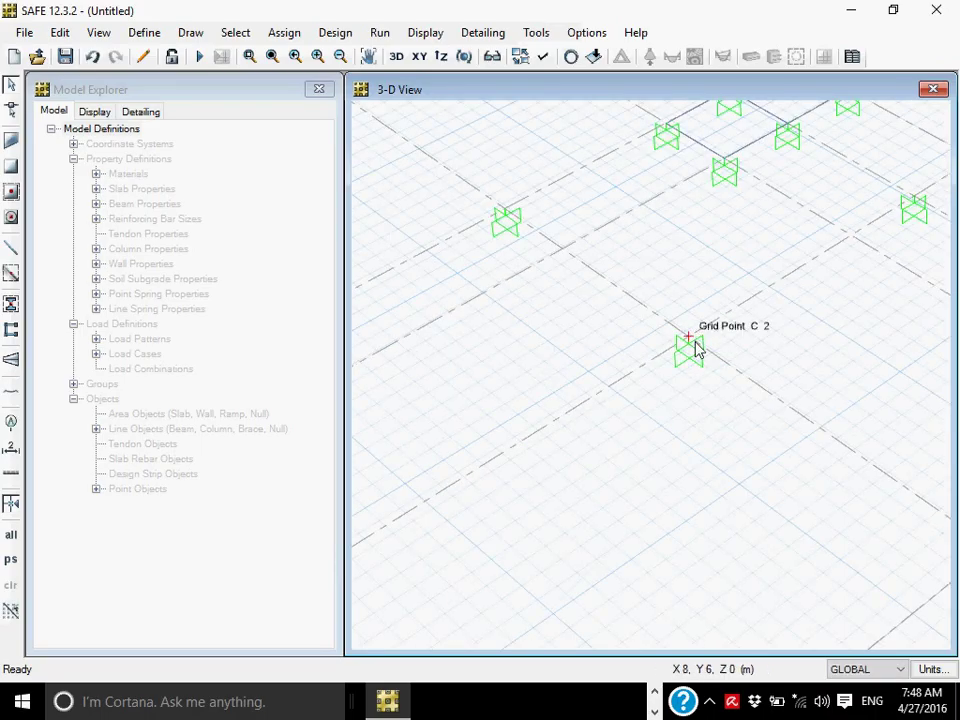
left_click(536, 32)
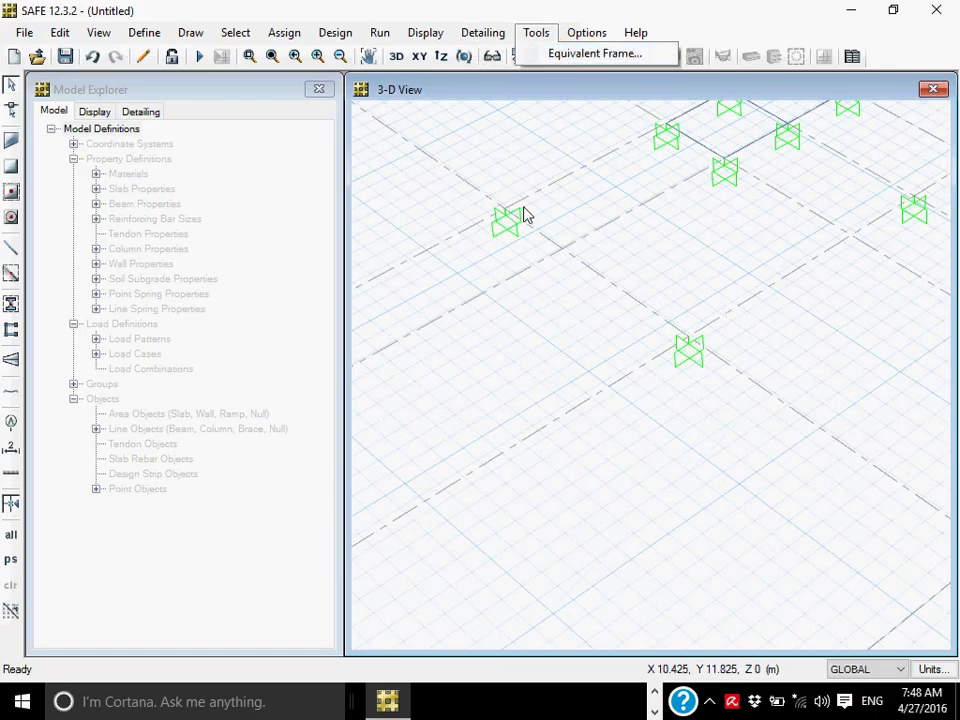
mouse_move(440, 40)
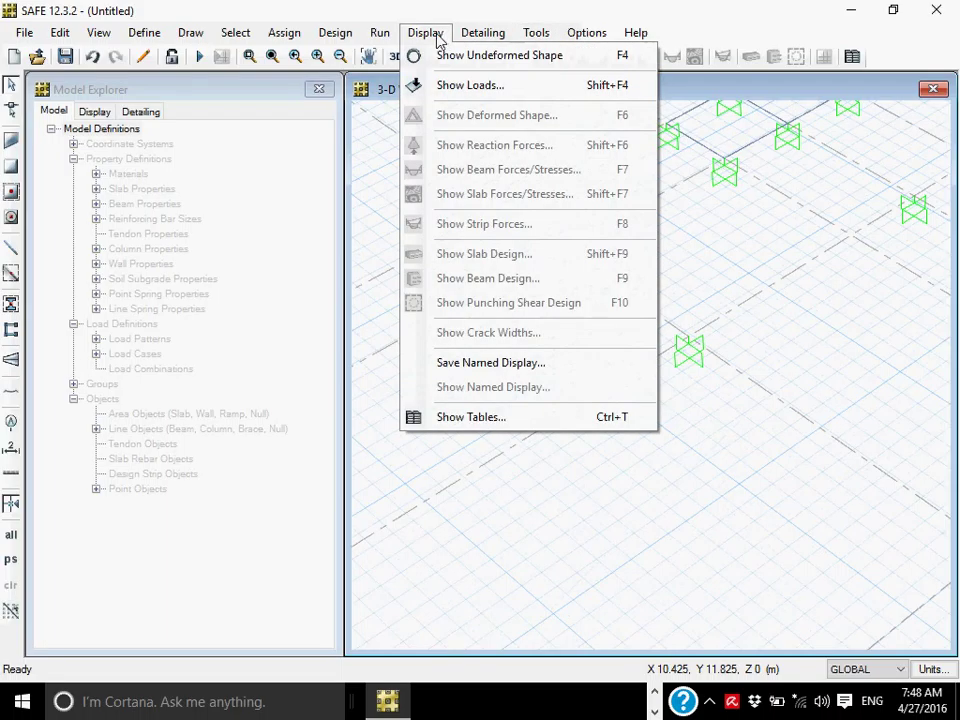
left_click(451, 90)
left_click(470, 192)
left_click(439, 221)
left_click(431, 529)
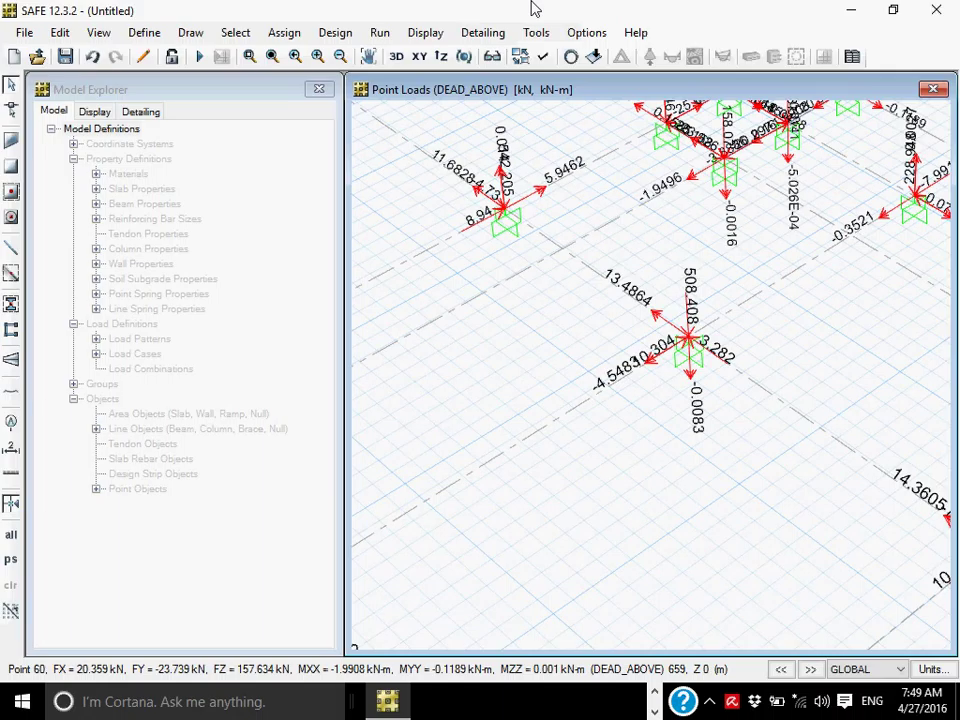
left_click(636, 32)
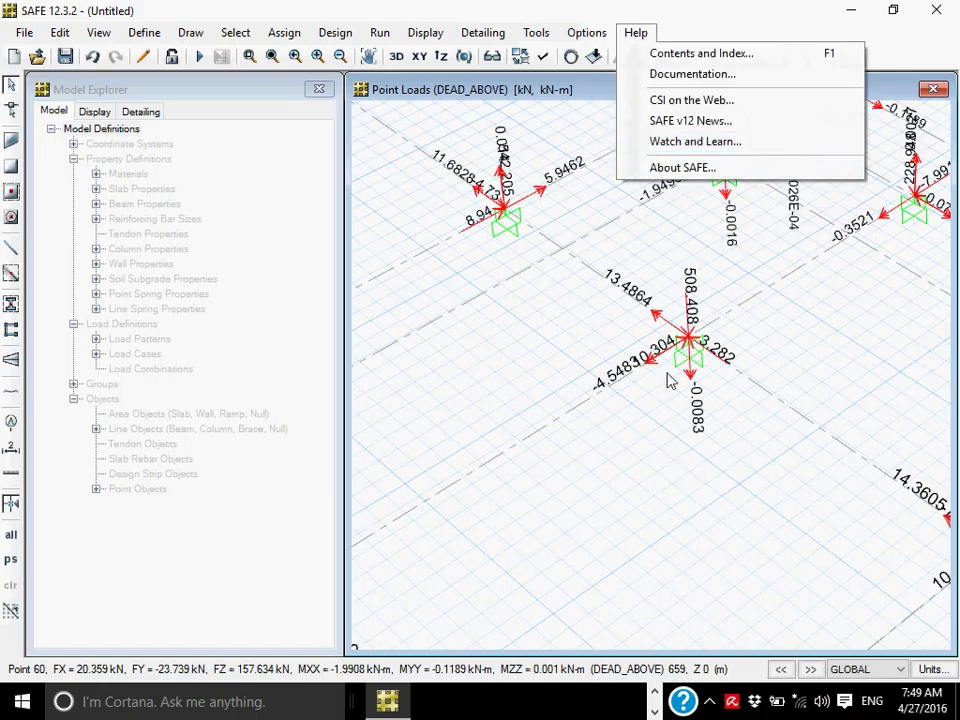
middle_click_drag(533, 511, 649, 429)
mouse_move(728, 574)
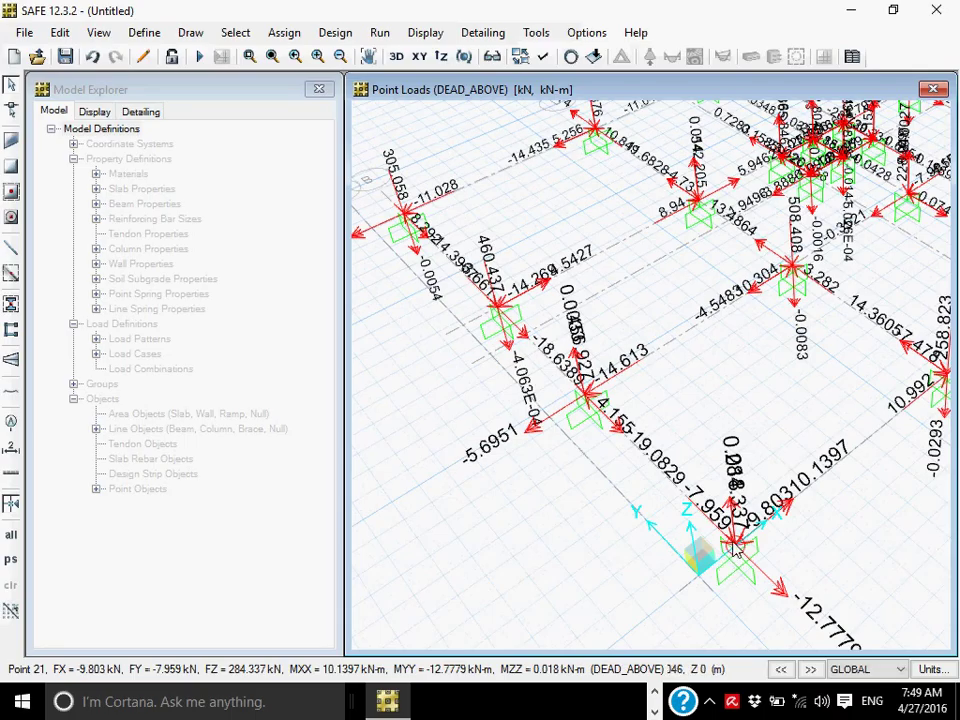
right_click(735, 548)
left_click(735, 555)
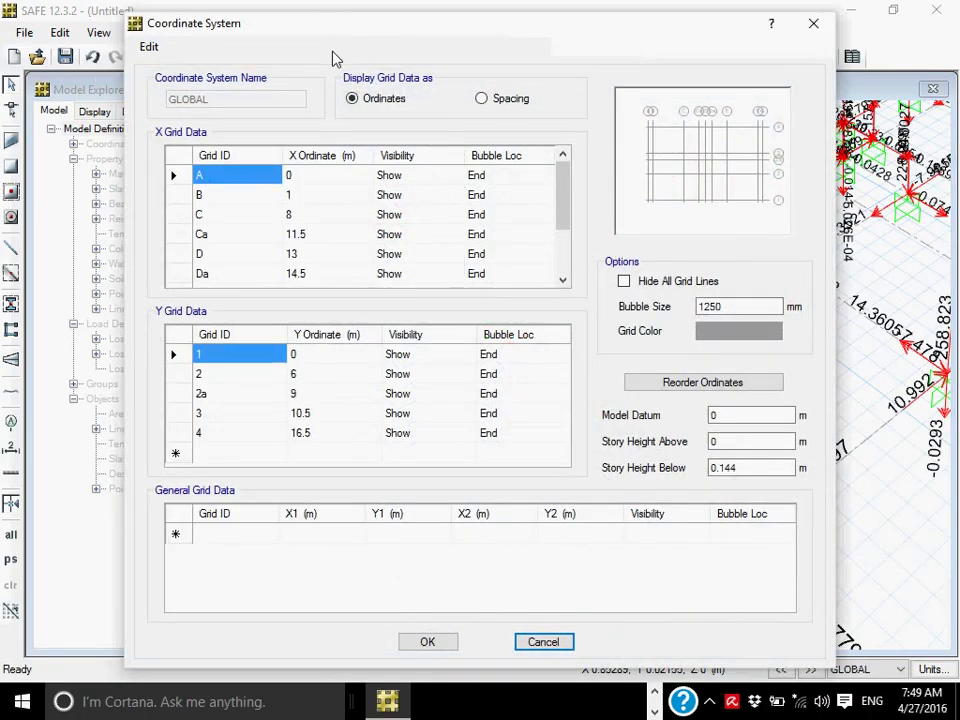
left_click(559, 645)
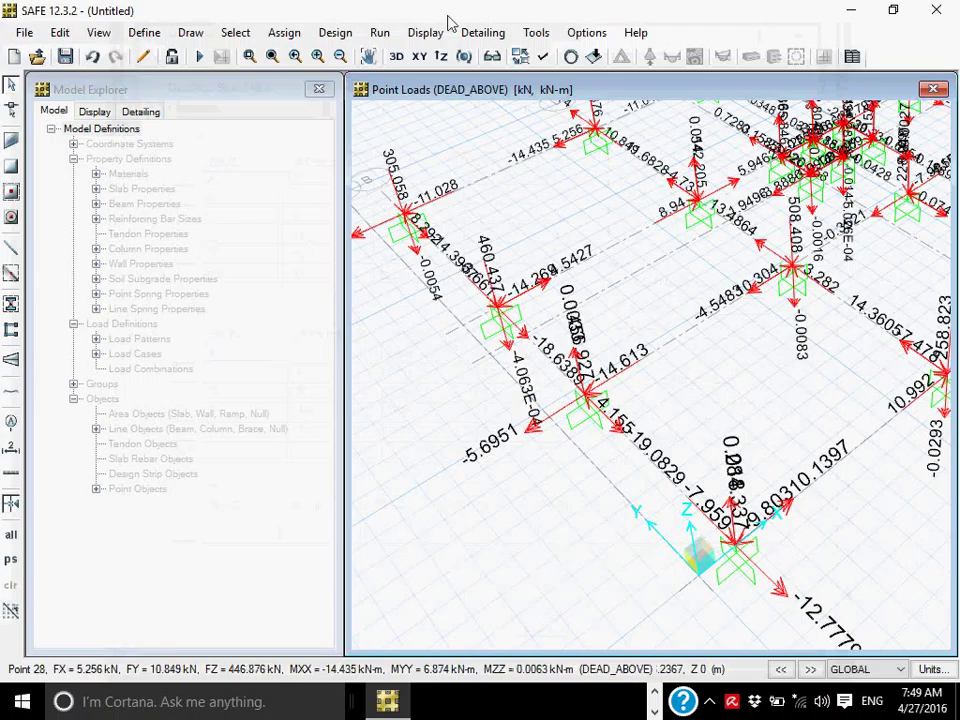
Step: Review the loads assigned under each load pattern to the point object at grid intersection B-4, from DEAD_ABOVE through EQX_ABOVE
scroll(478, 339, "down", 3)
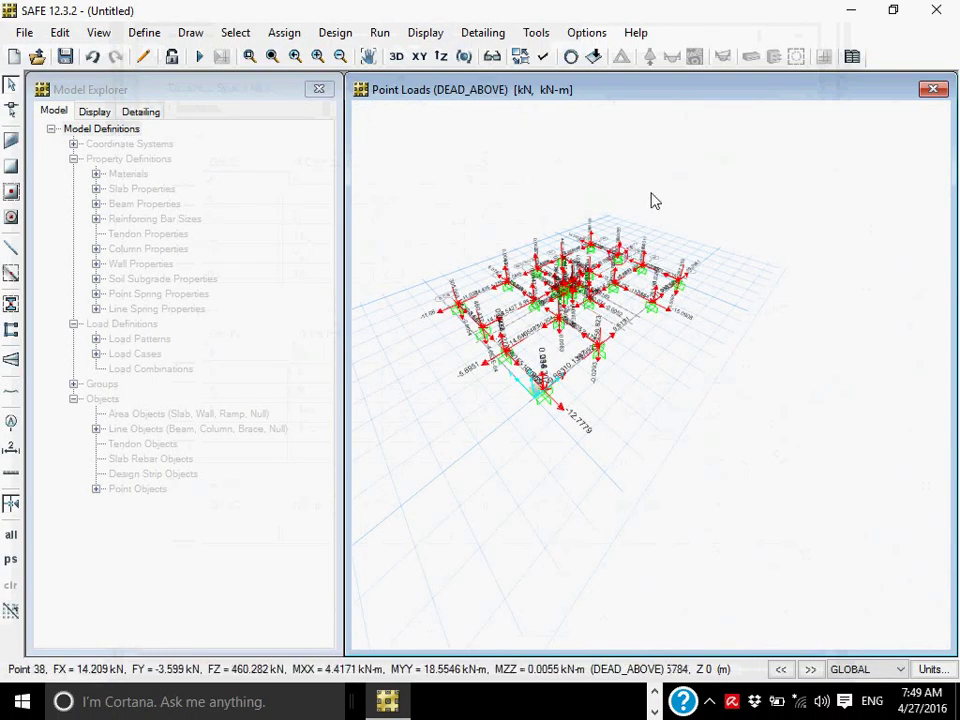
scroll(461, 311, "up", 5)
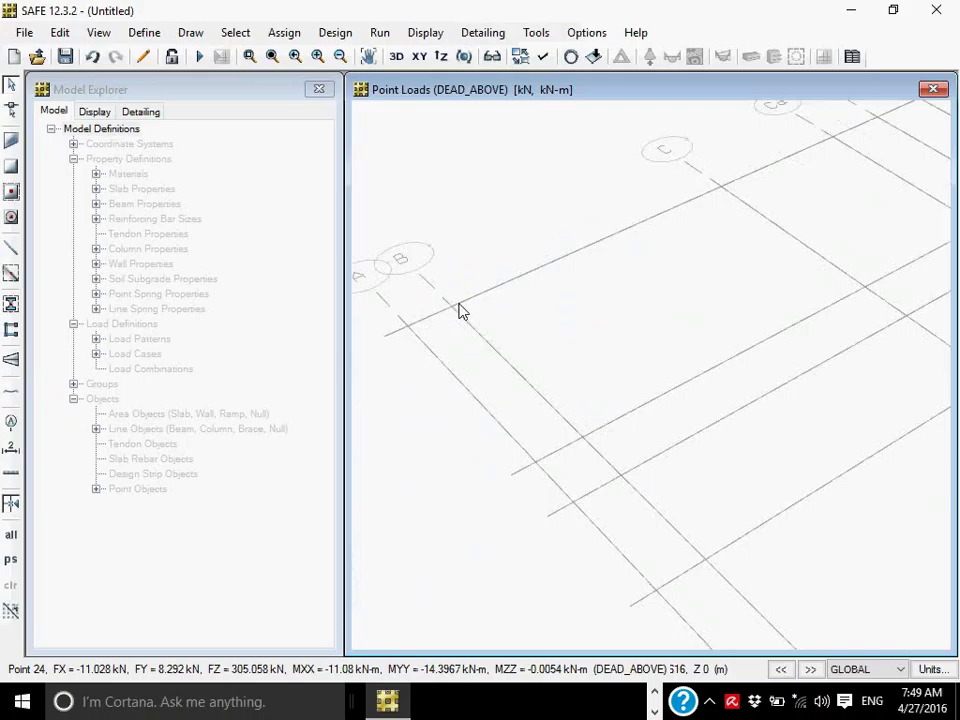
left_click(455, 309)
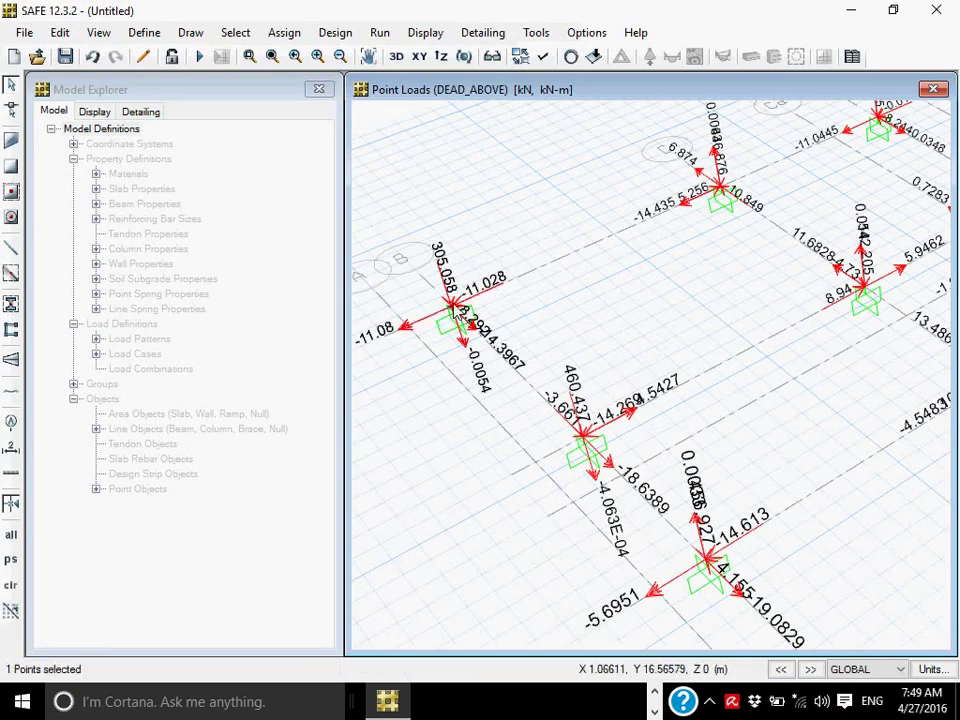
right_click(455, 312)
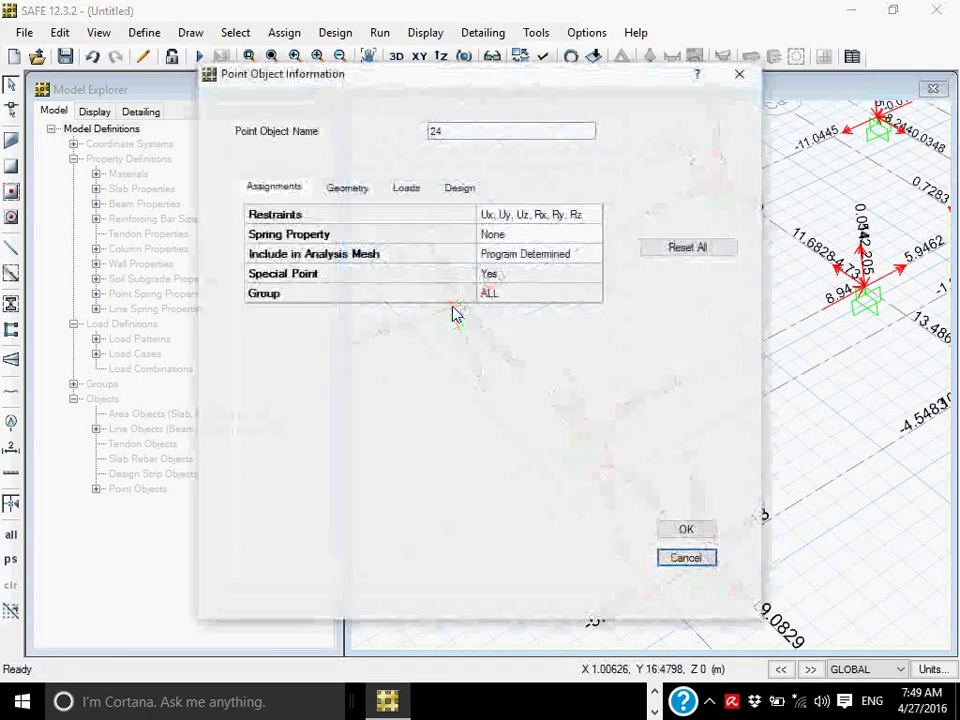
left_click(407, 190)
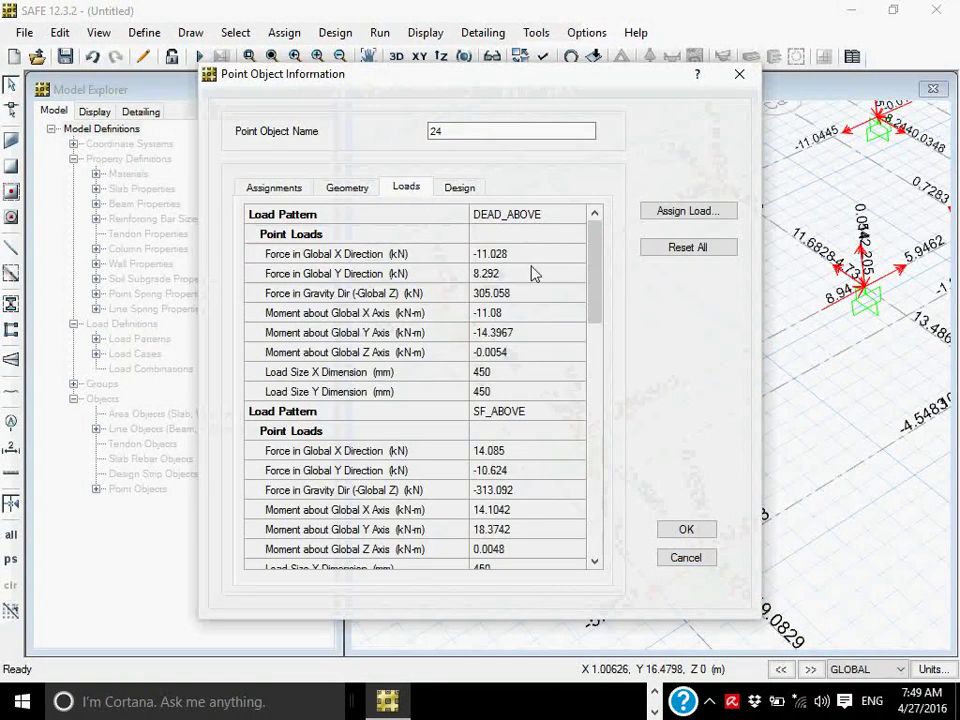
mouse_move(601, 270)
left_mouse_down()
mouse_move(606, 300)
mouse_move(596, 280)
mouse_move(606, 255)
left_mouse_up()
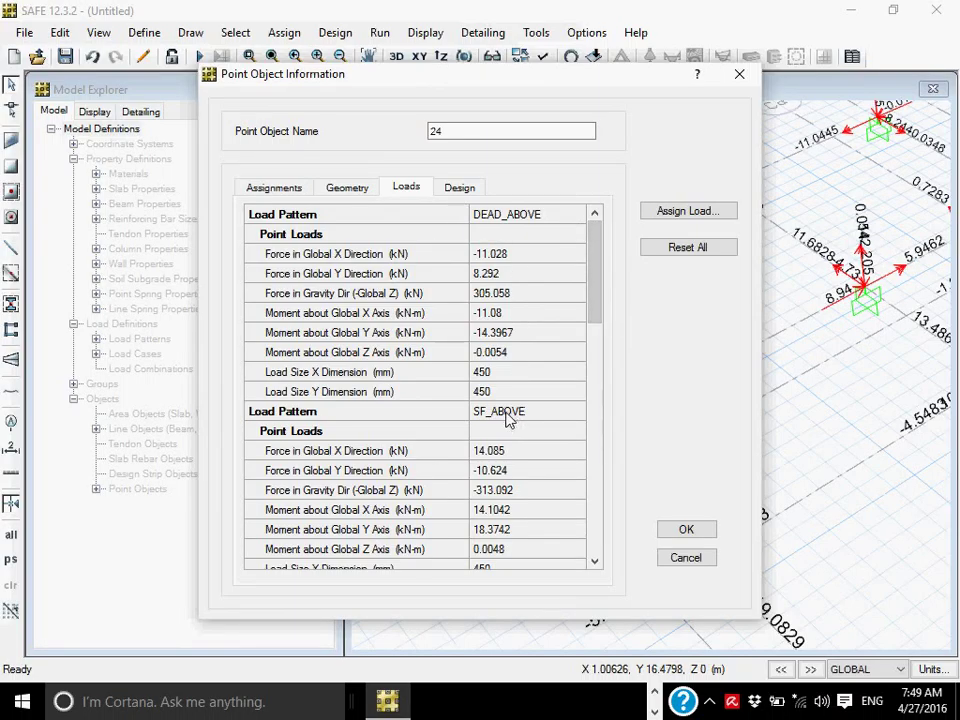
left_click_drag(596, 306, 619, 422)
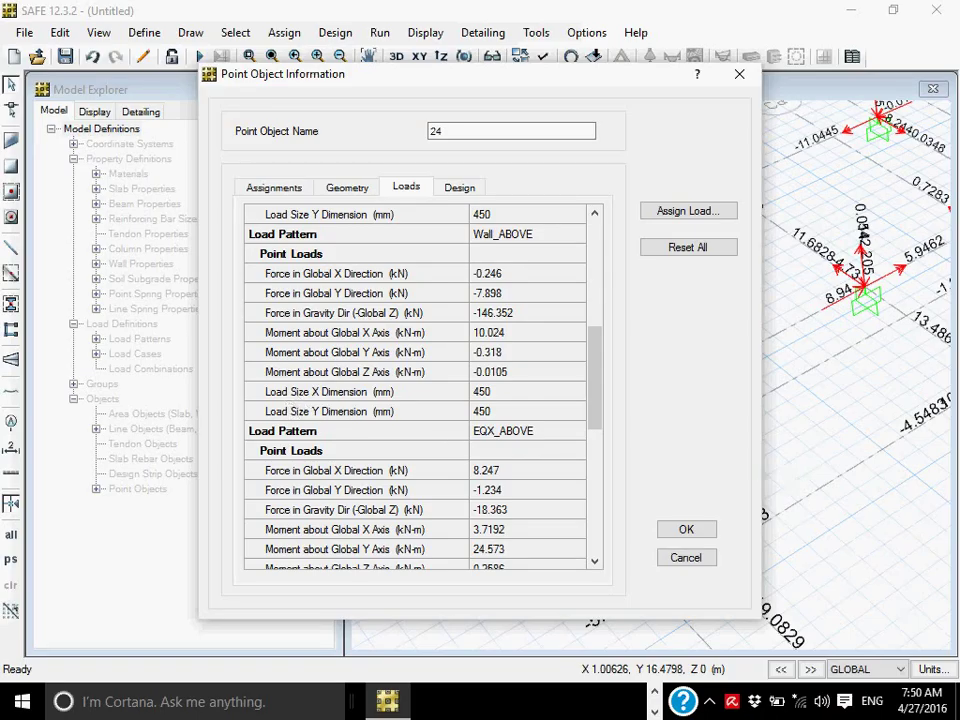
left_click(690, 562)
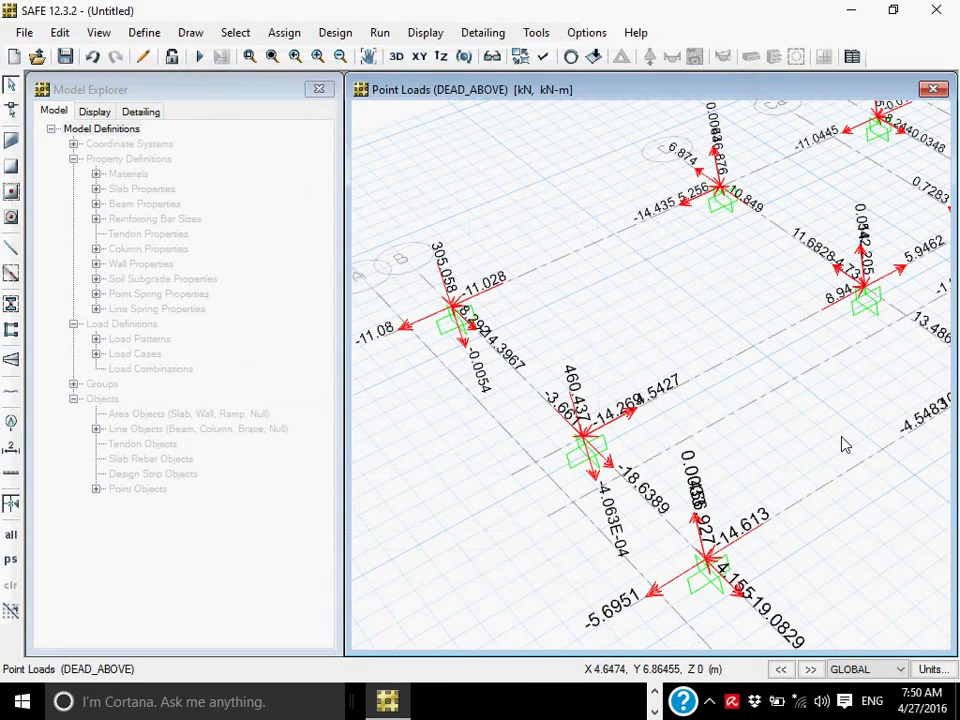
Step: Display the point loads of the EQX_ABOVE load pattern with loading values and switch to the XY plan view
left_click(425, 32)
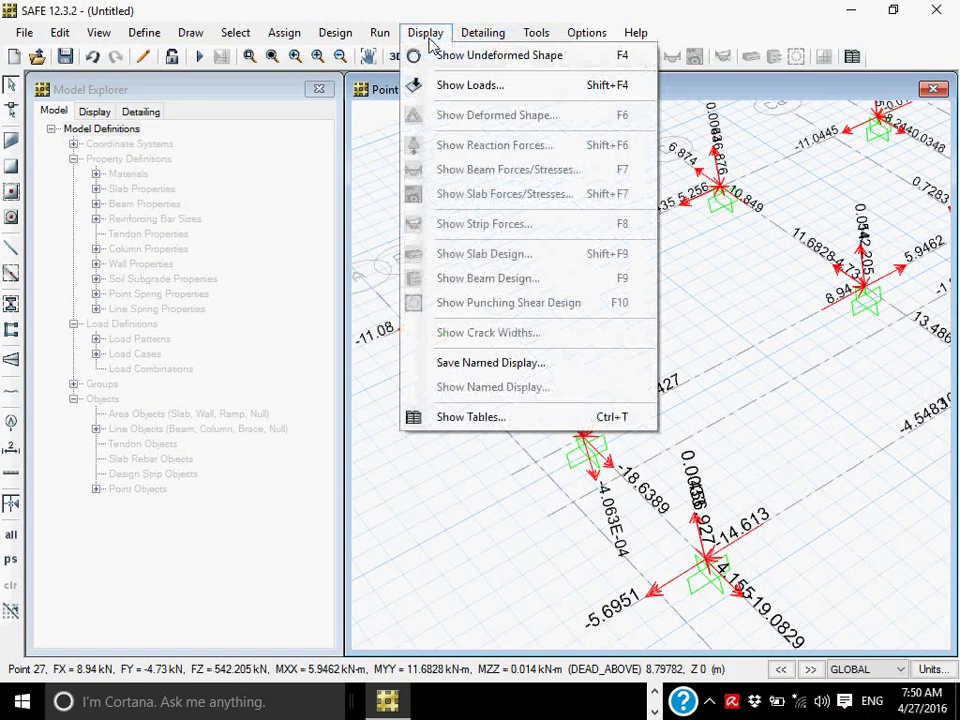
left_click(458, 88)
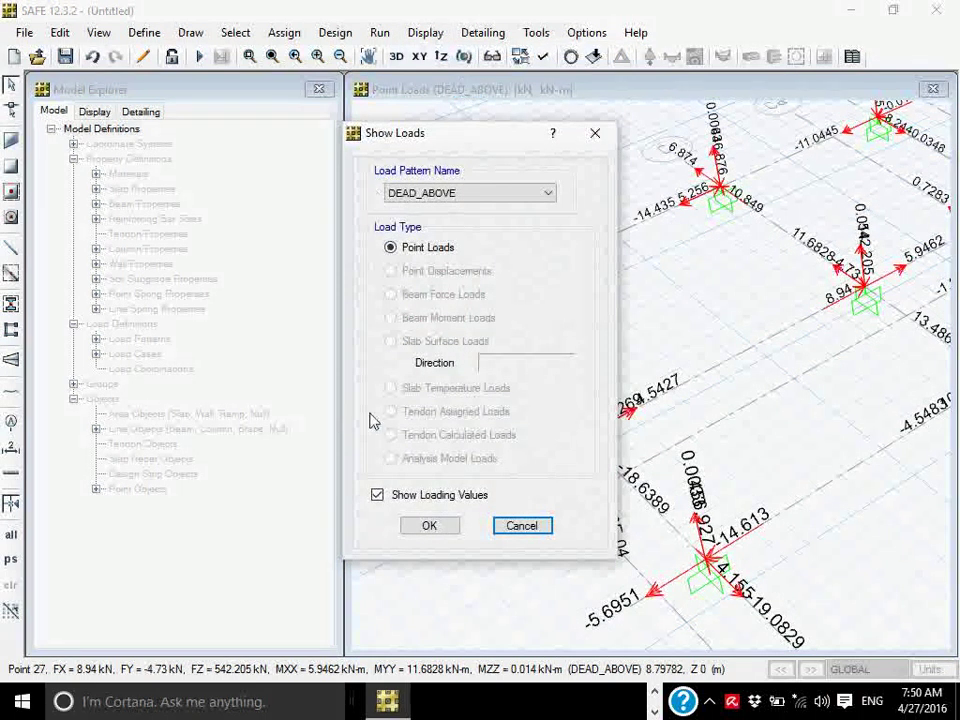
left_click(451, 195)
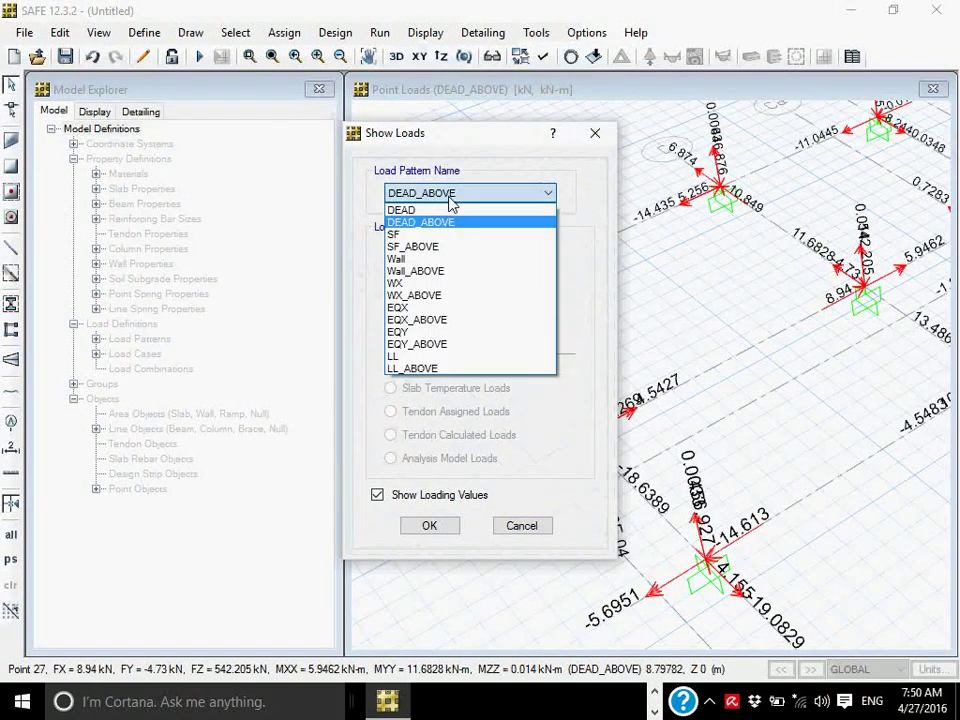
left_click(444, 320)
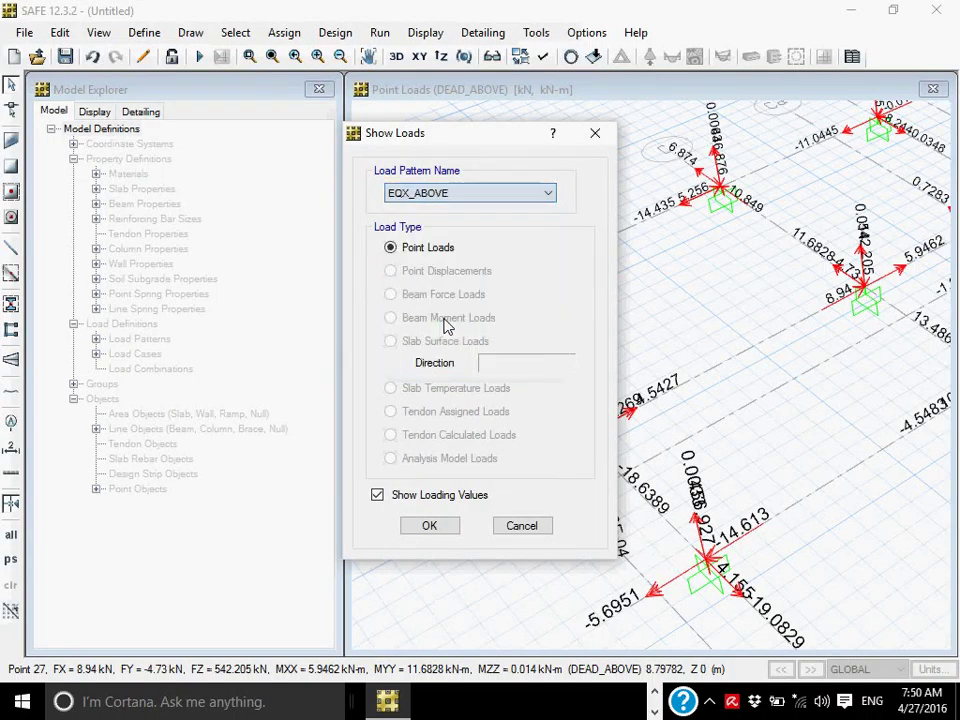
left_click(448, 528)
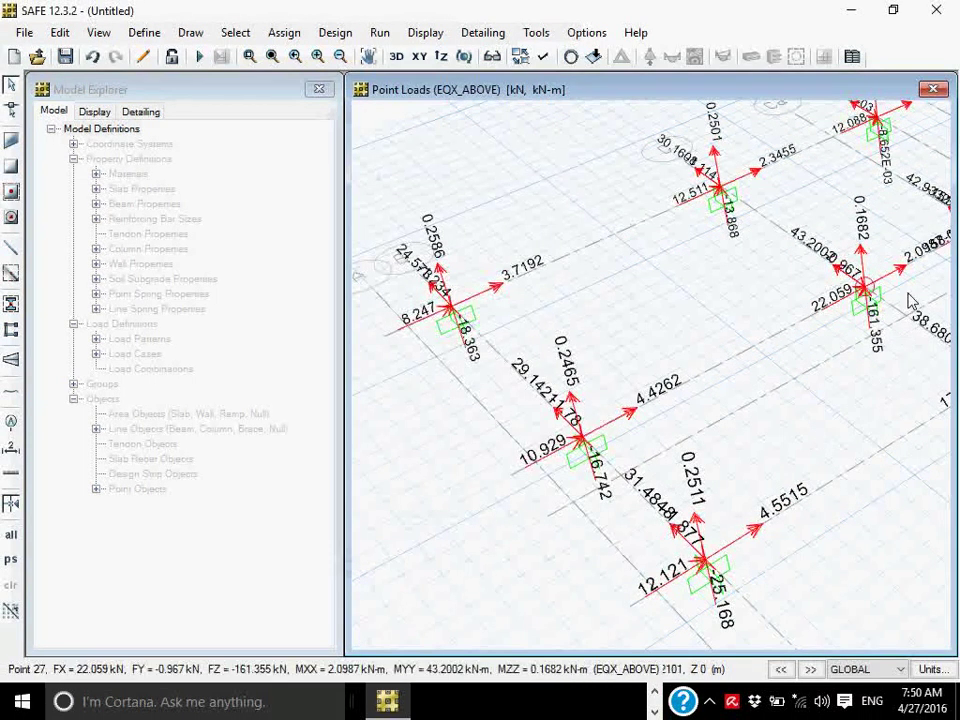
scroll(787, 348, "down", 2)
mouse_move(787, 348)
middle_mouse_down()
mouse_move(825, 309)
mouse_move(696, 298)
middle_mouse_up()
scroll(806, 257, "up", 2)
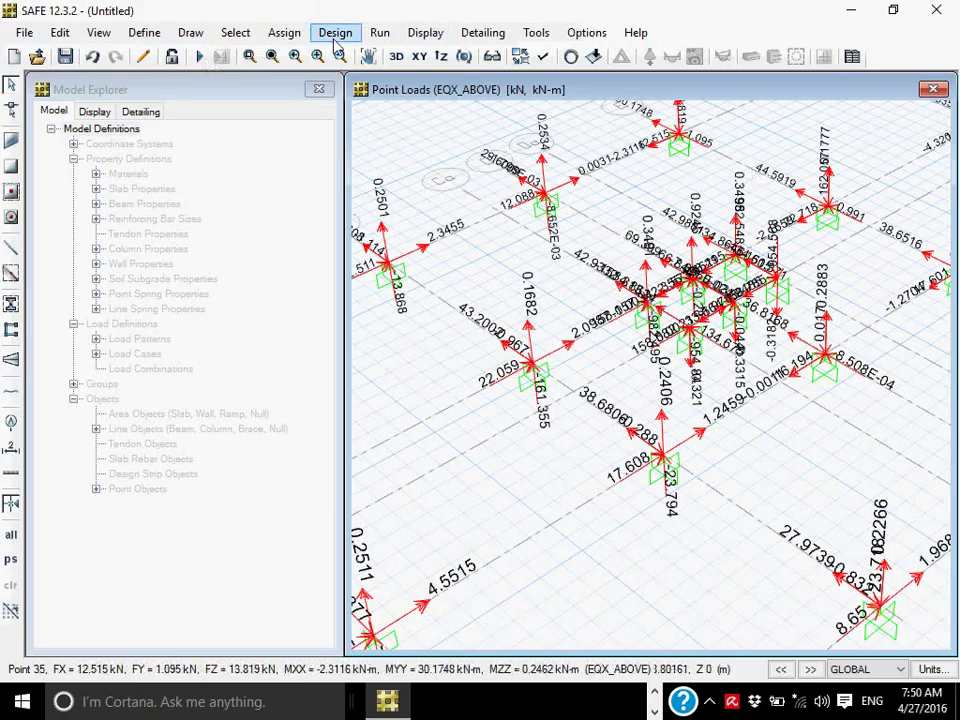
left_click(419, 56)
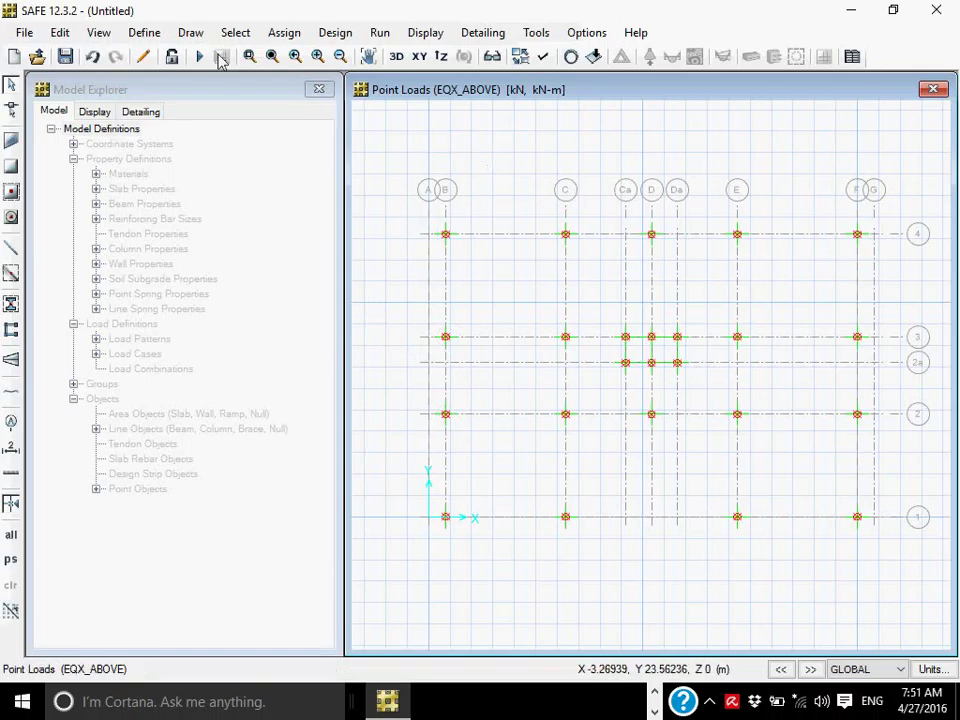
Step: Set the C30 concrete material's specified compressive strength to 21 N/mm2 and rename the material C21
left_click(148, 35)
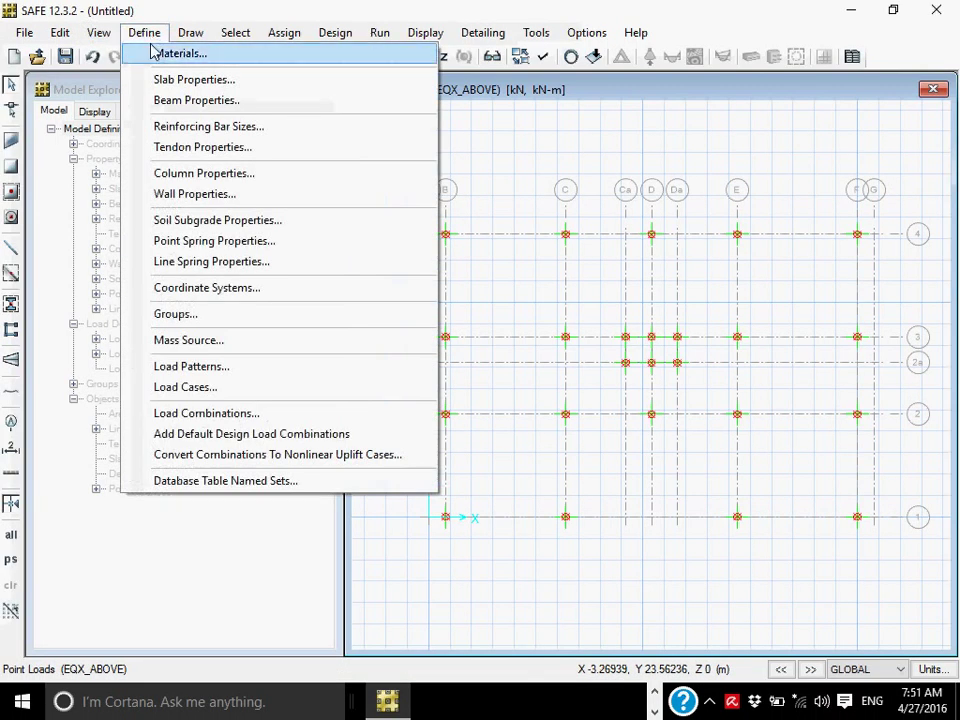
left_click(156, 55)
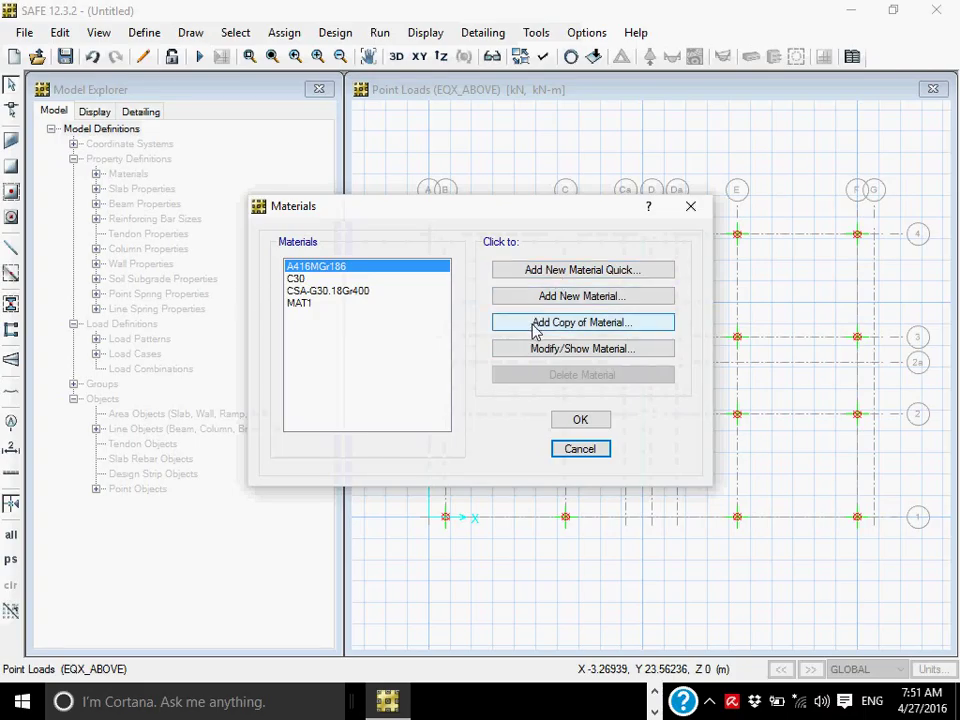
left_click(296, 291)
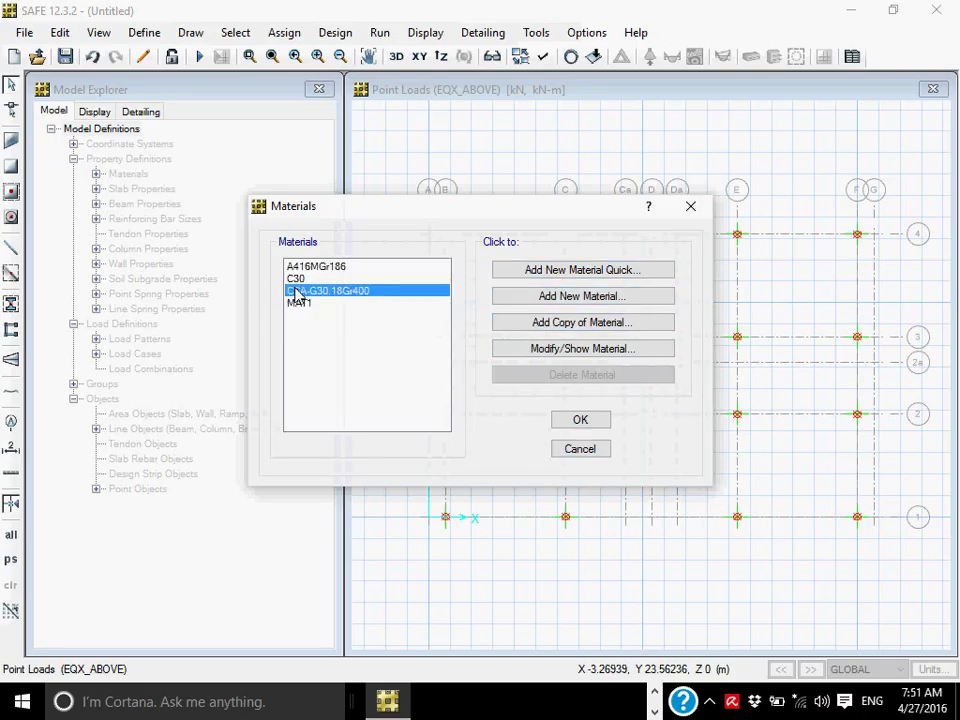
left_click(294, 279)
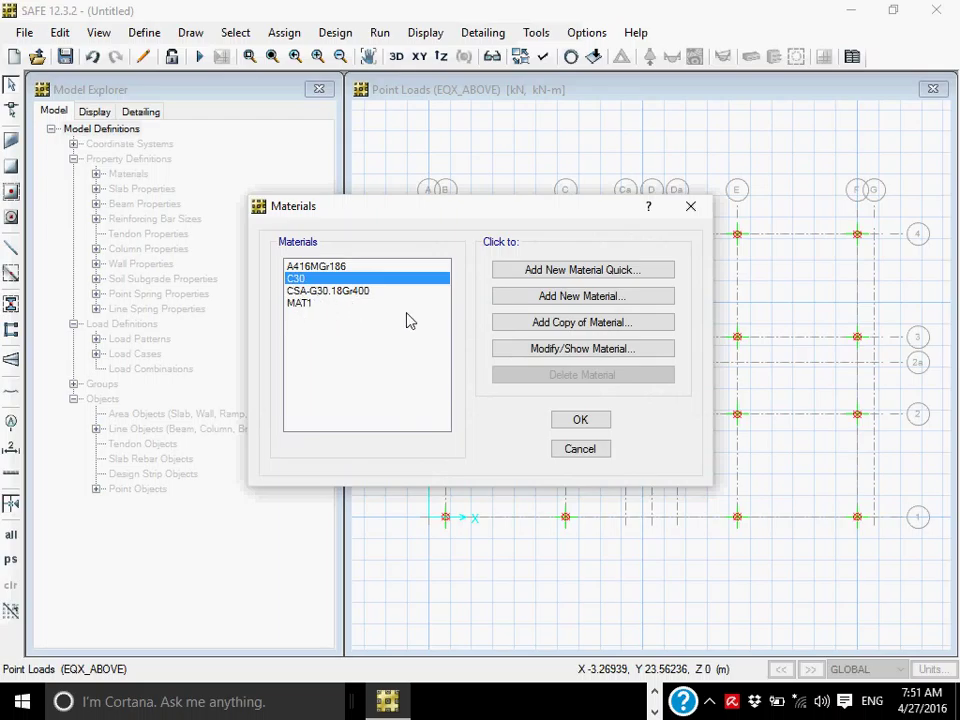
left_click(553, 358)
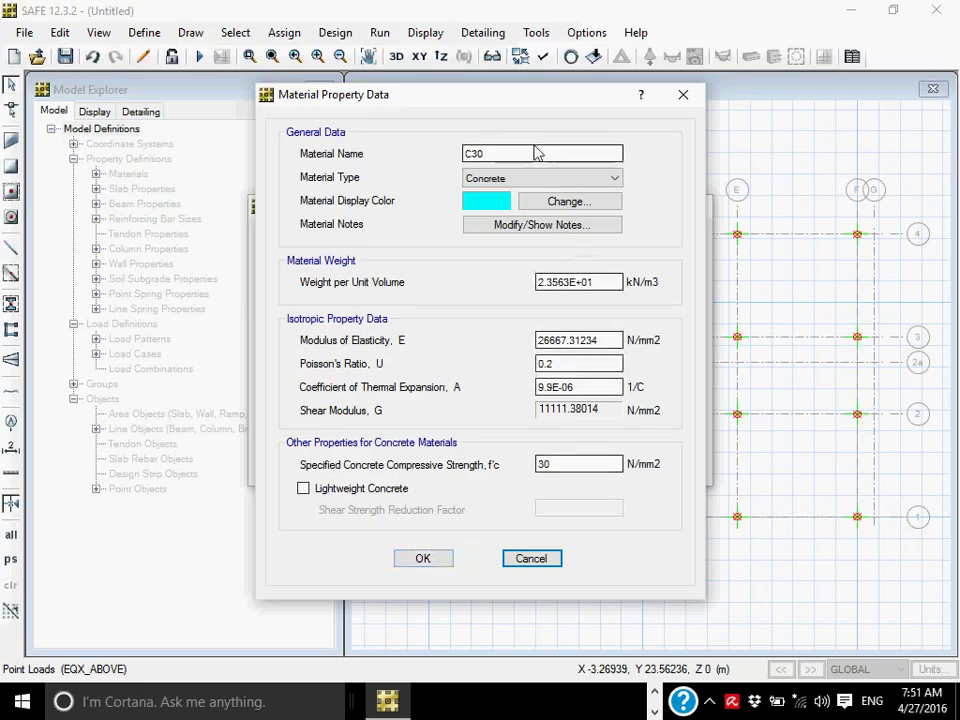
left_click(480, 155)
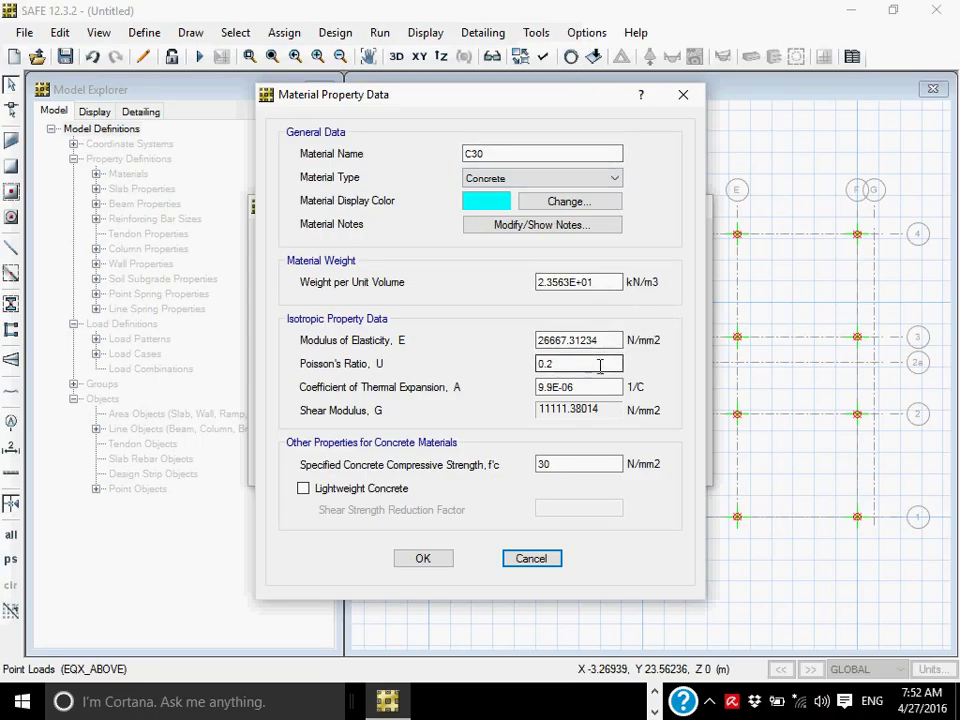
left_click(563, 470)
left_click_drag(559, 470, 530, 472)
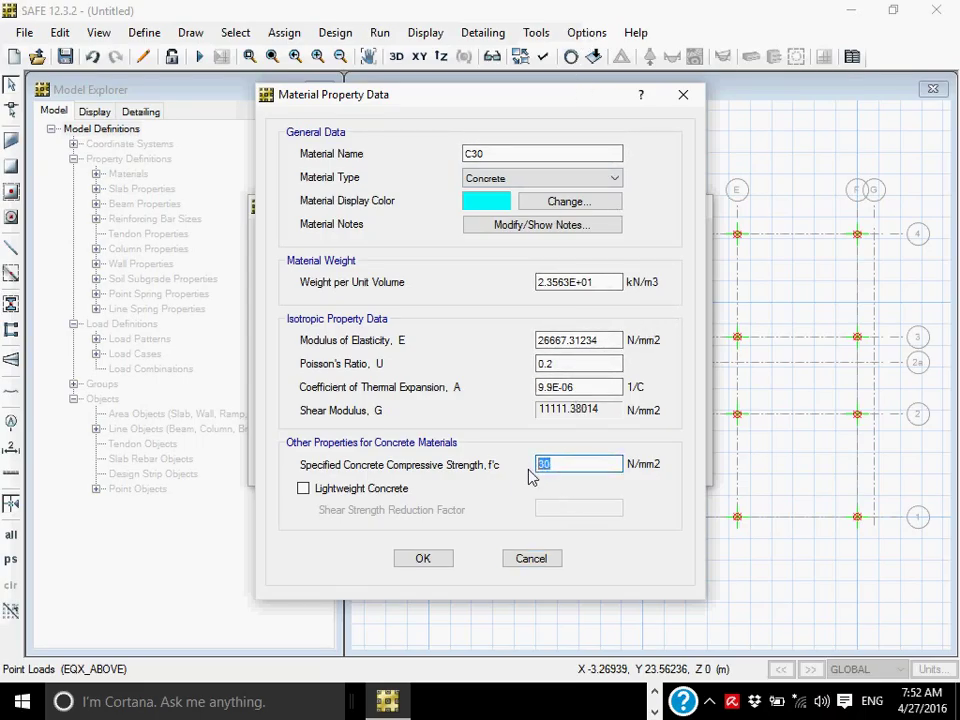
type("21")
left_click(476, 154)
left_click_drag(470, 154, 481, 165)
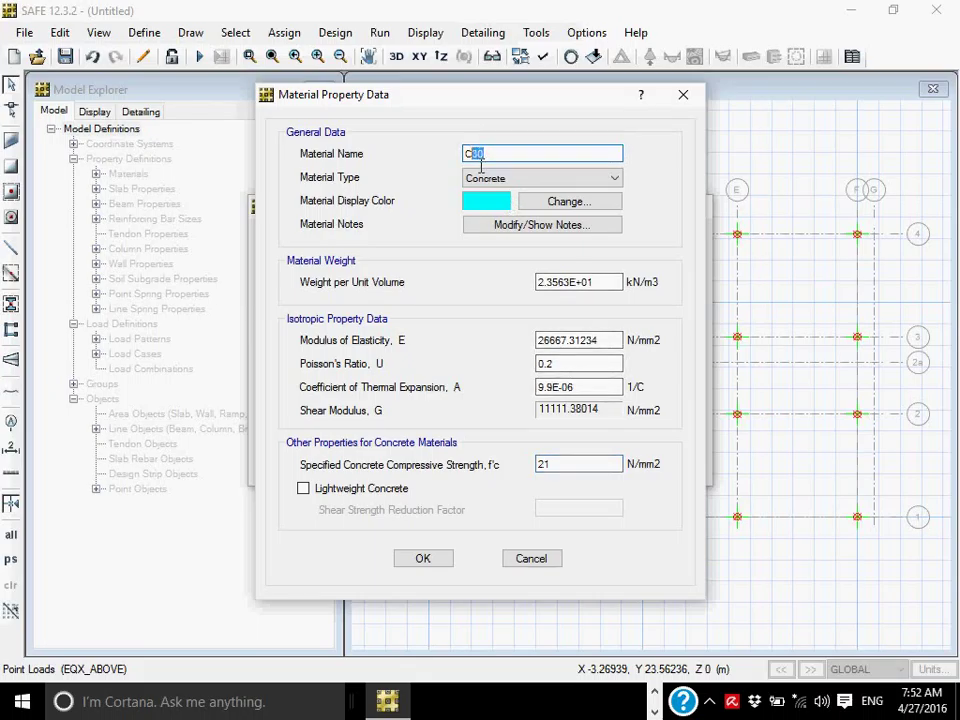
type("21")
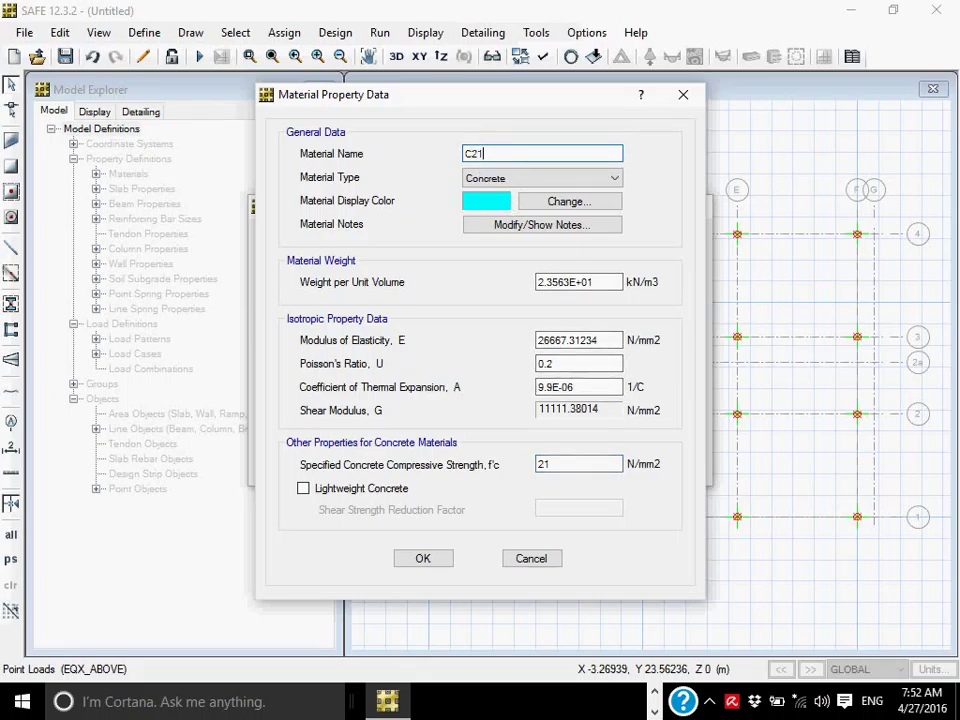
Step: Calculate the C21 material's modulus of elasticity with the formula 4700*21^0.5 and accept the material definitions
double_click(594, 340, "shift")
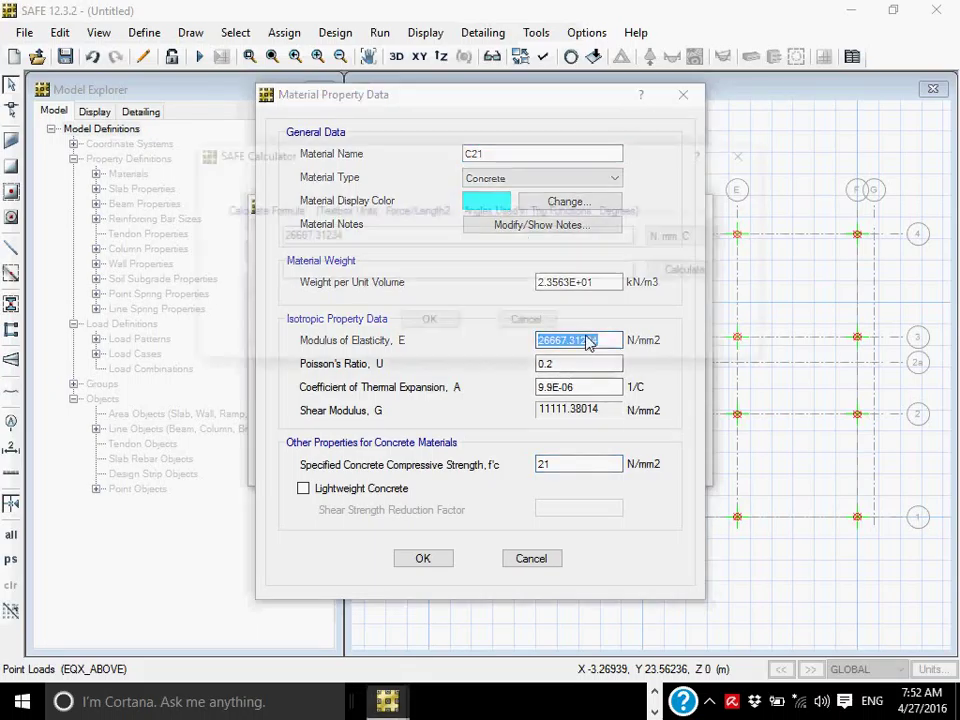
left_click_drag(362, 231, 228, 234)
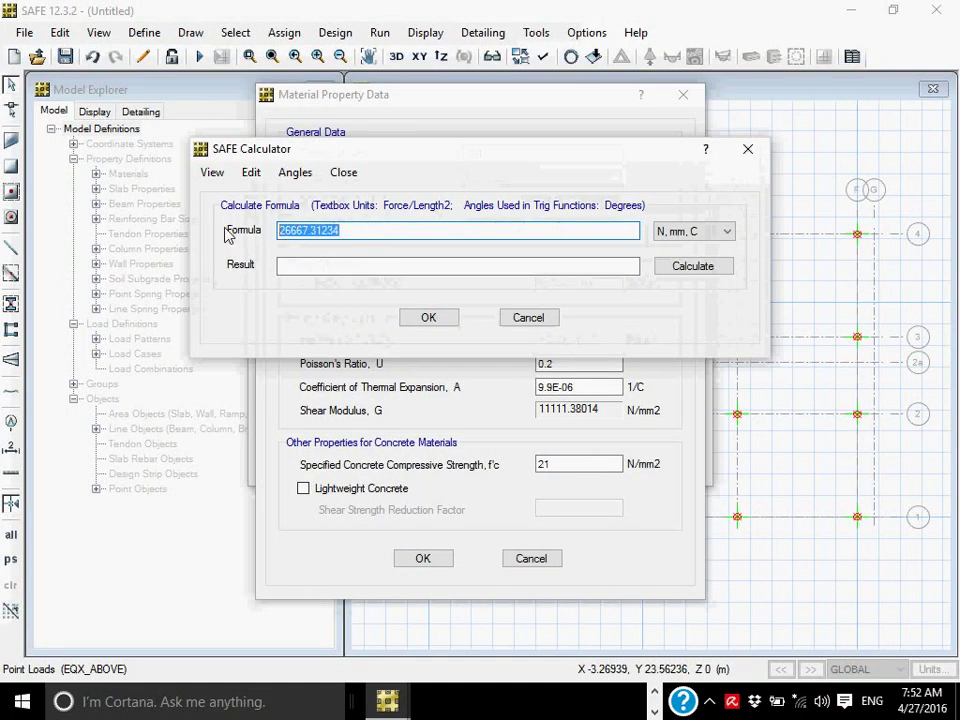
type("4700")
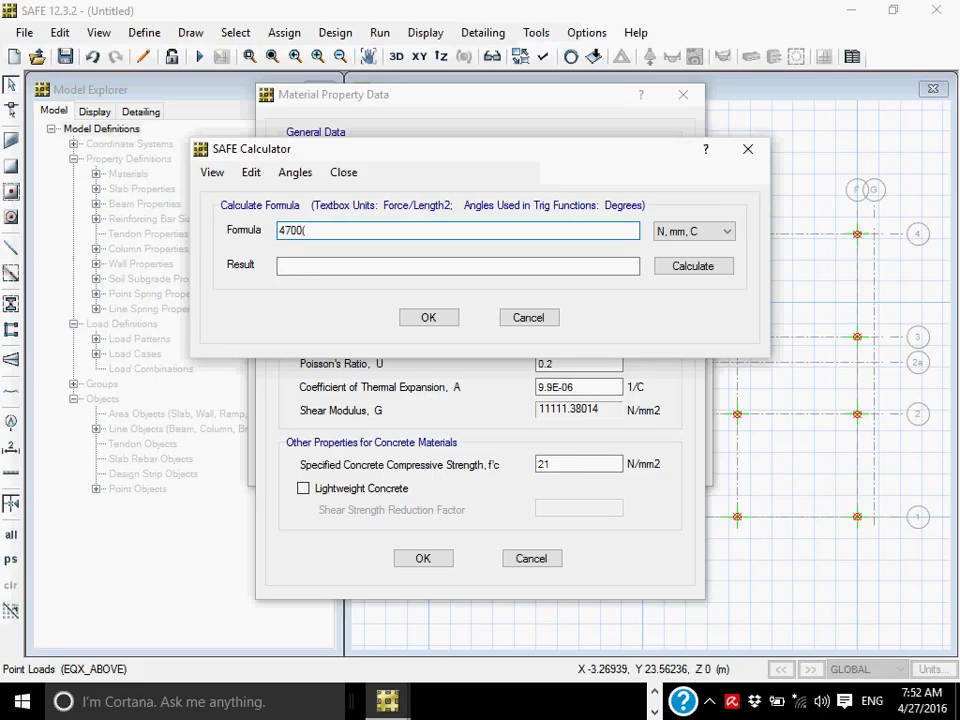
type("(21)^0.5")
left_click(696, 265)
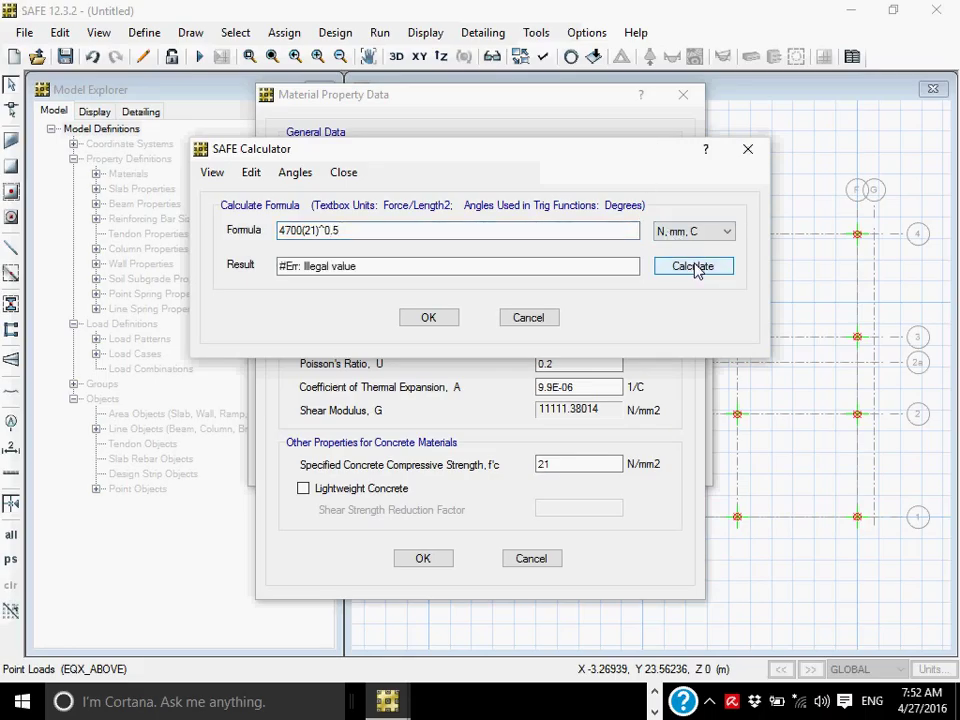
left_click(302, 231)
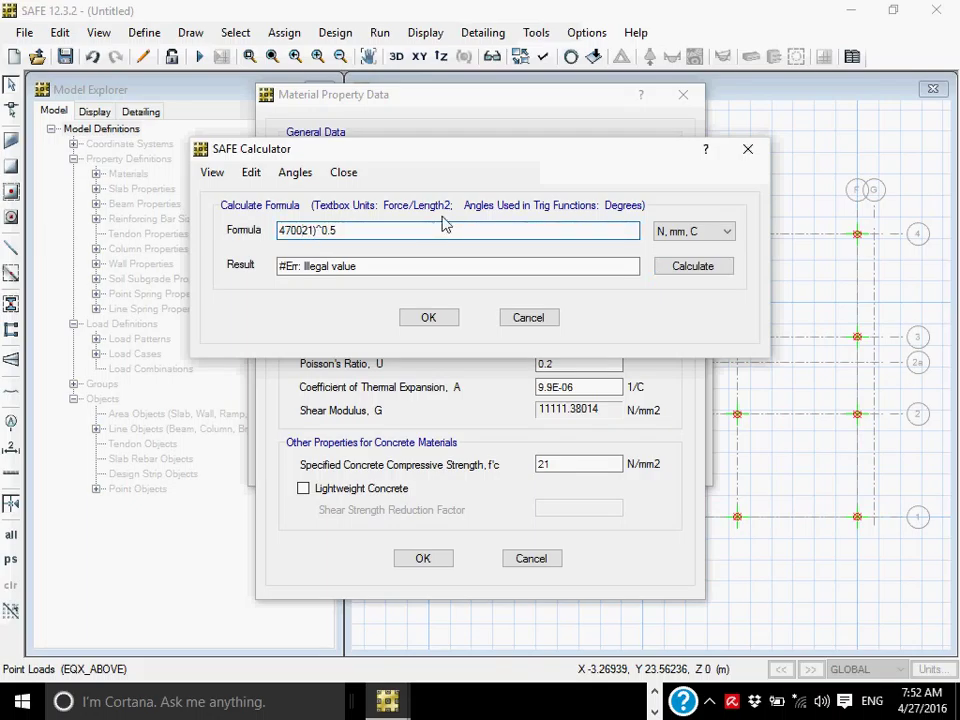
type("*")
key("BackSpace")
left_click(722, 268)
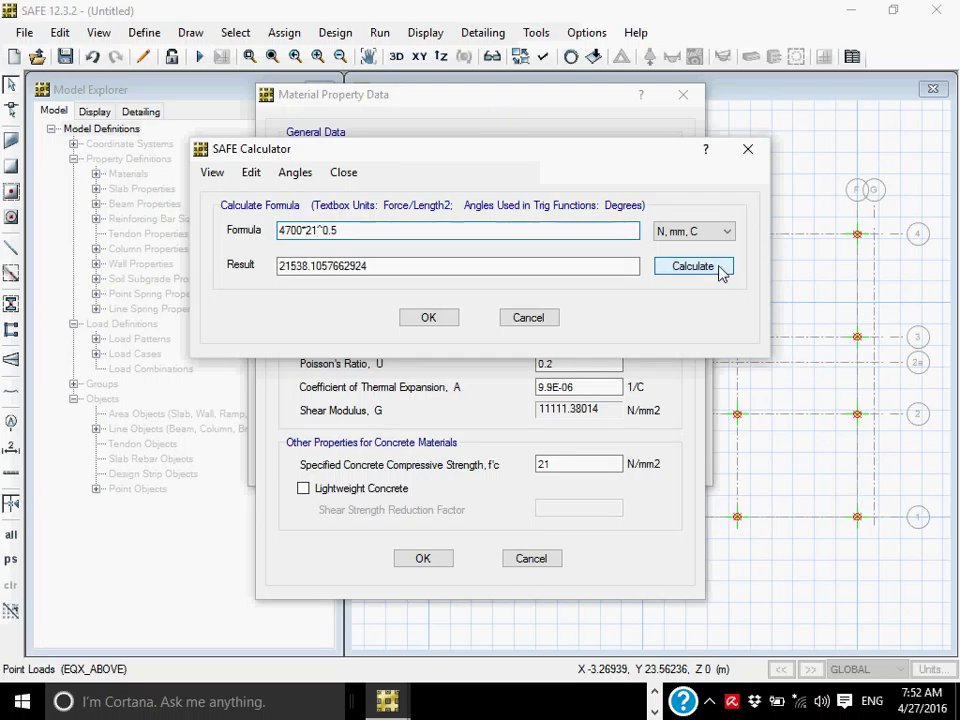
left_click(422, 320)
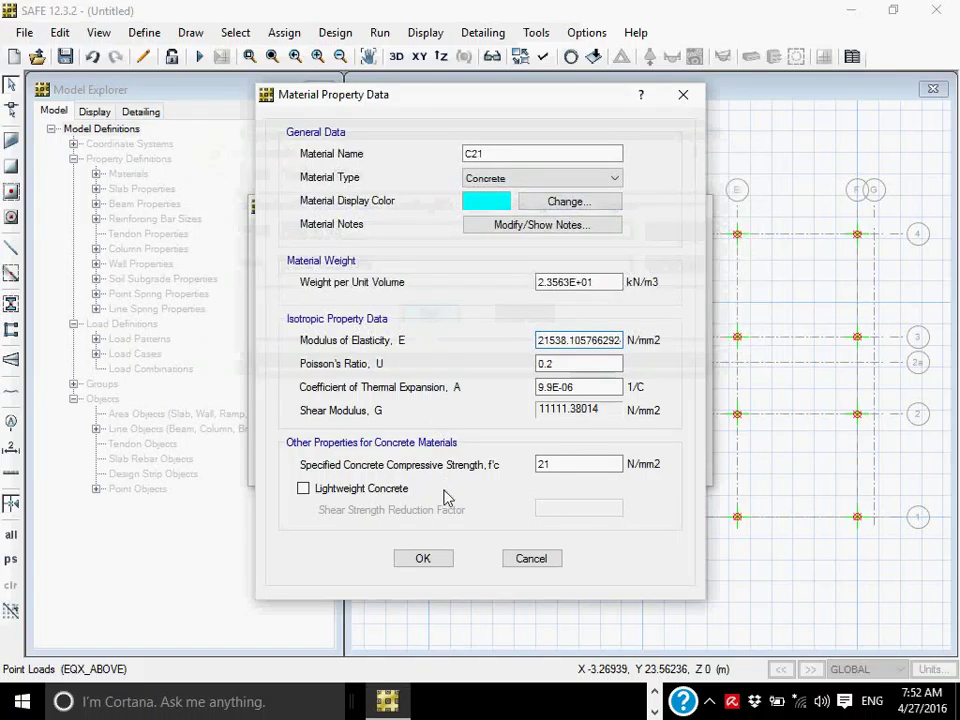
left_click(424, 560)
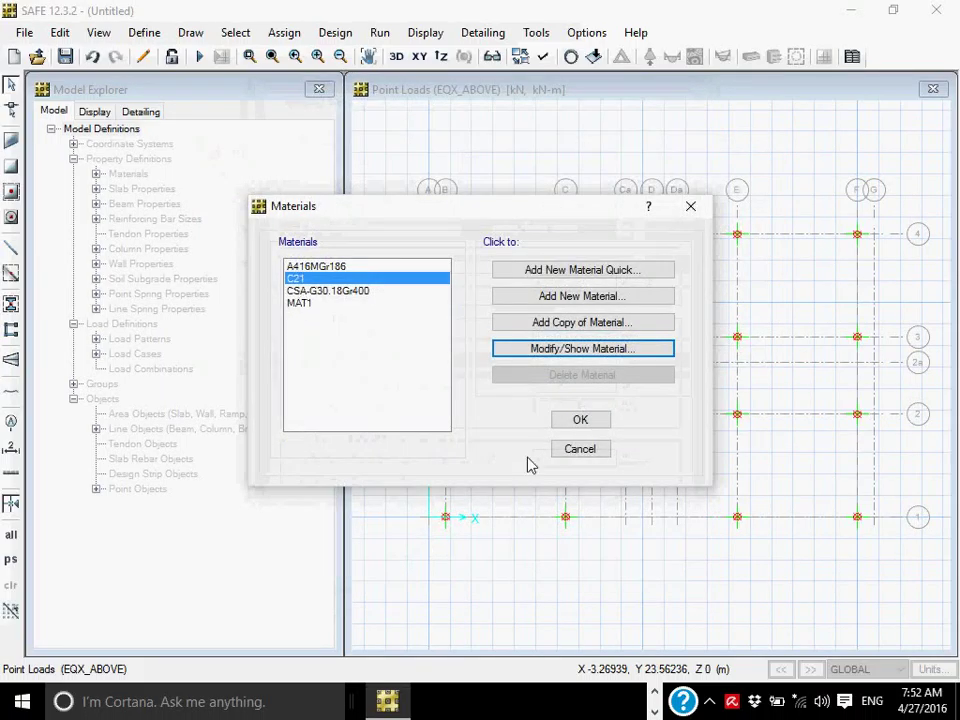
left_click(600, 421)
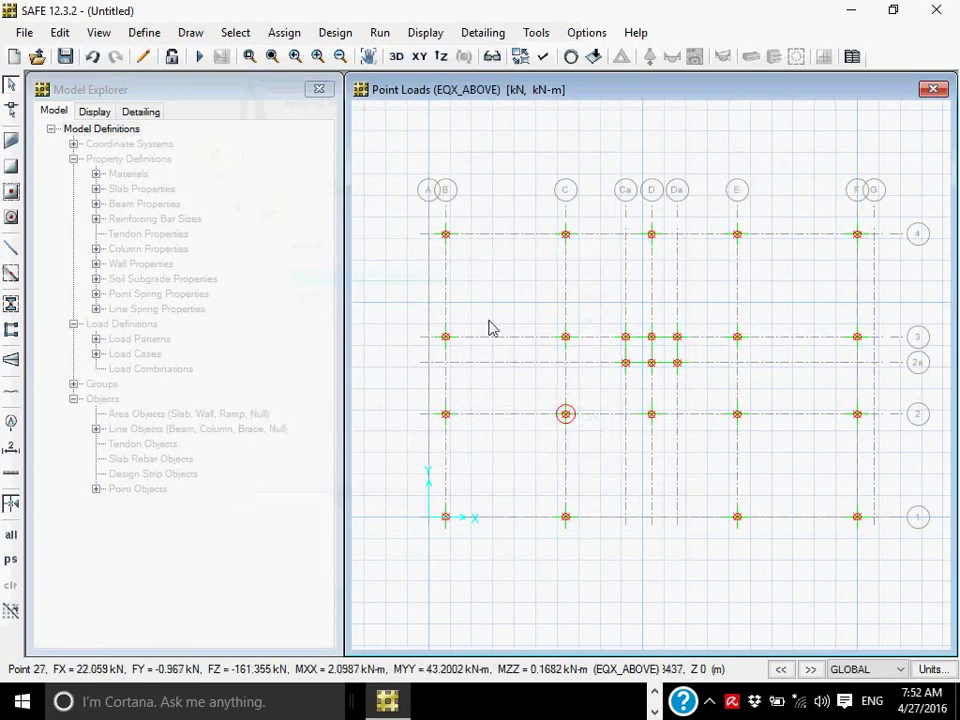
Step: Add a new slab property named Mat with C21 as its slab material
left_click(98, 32)
mouse_move(145, 32)
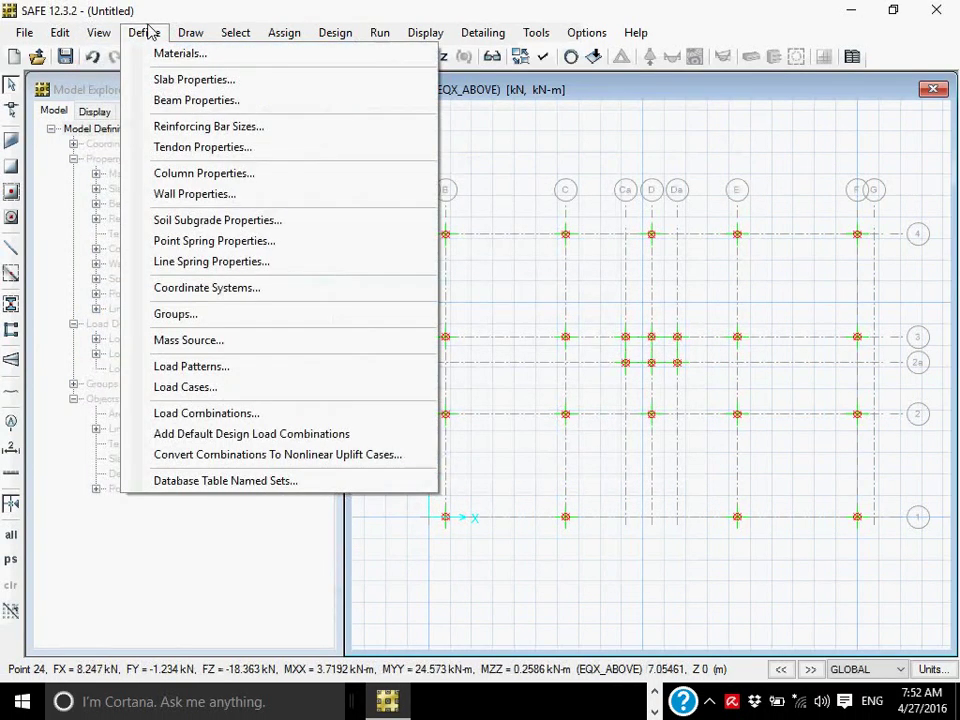
left_click(166, 80)
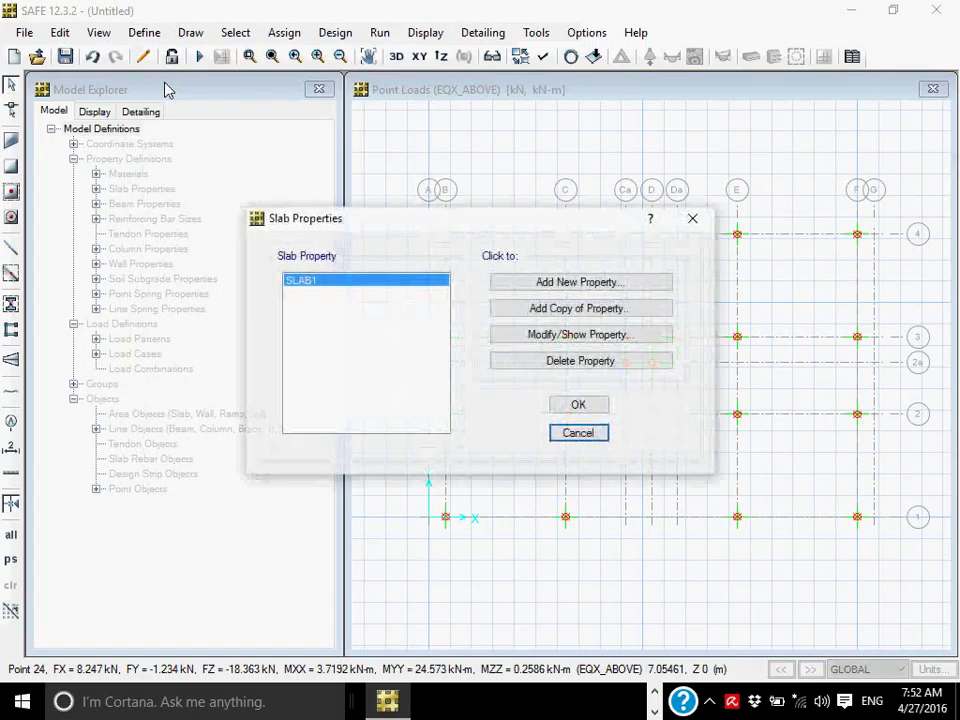
left_click(558, 283)
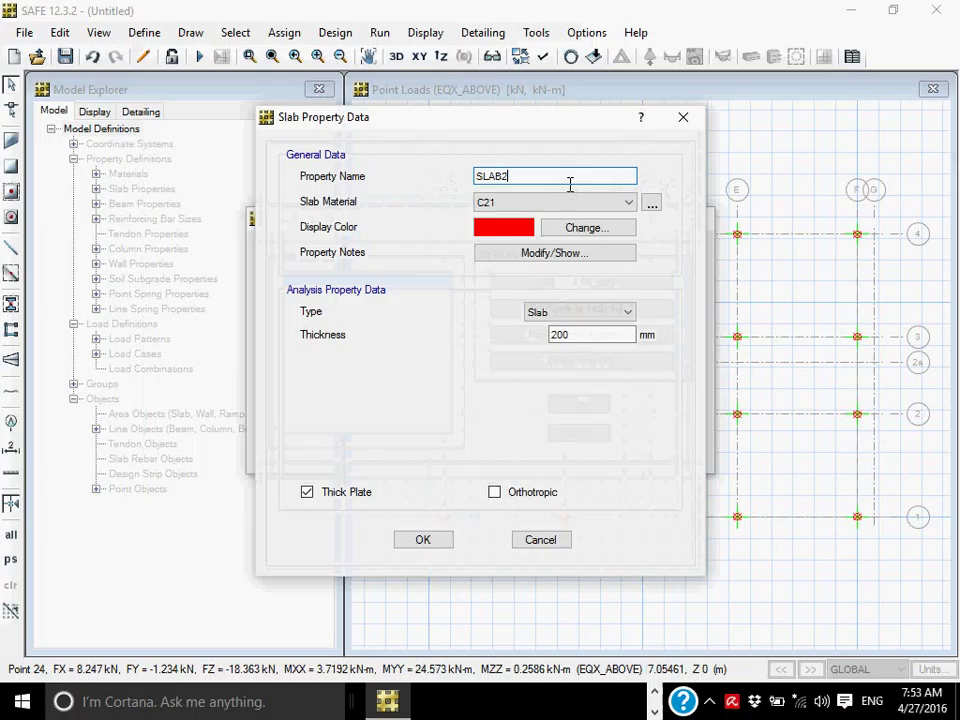
double_click(569, 184)
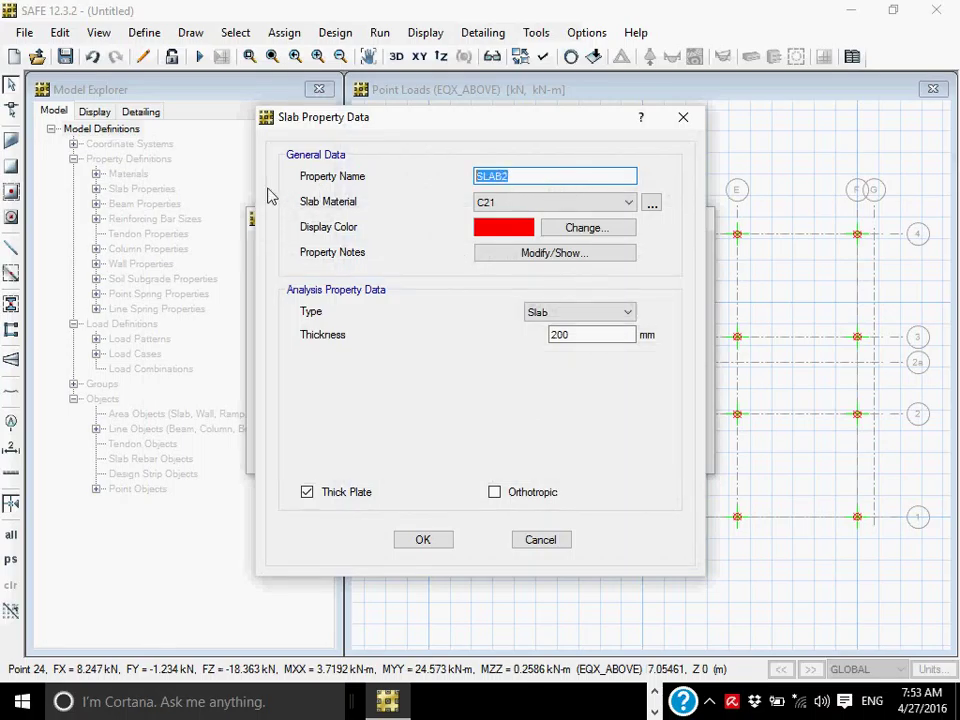
type("Mat")
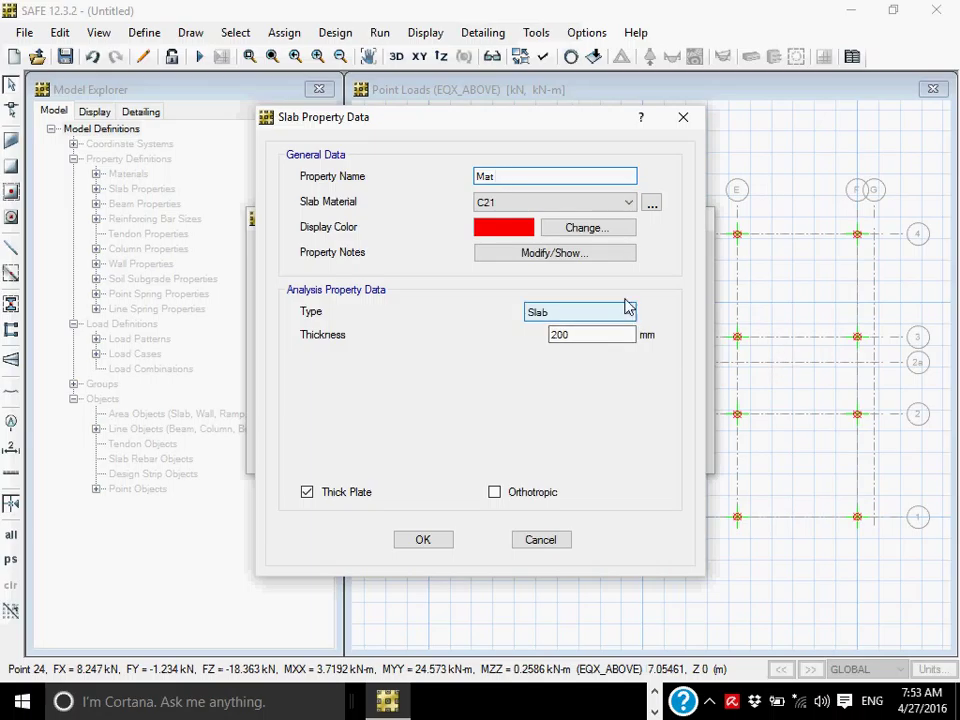
left_click(617, 200)
left_click(617, 200)
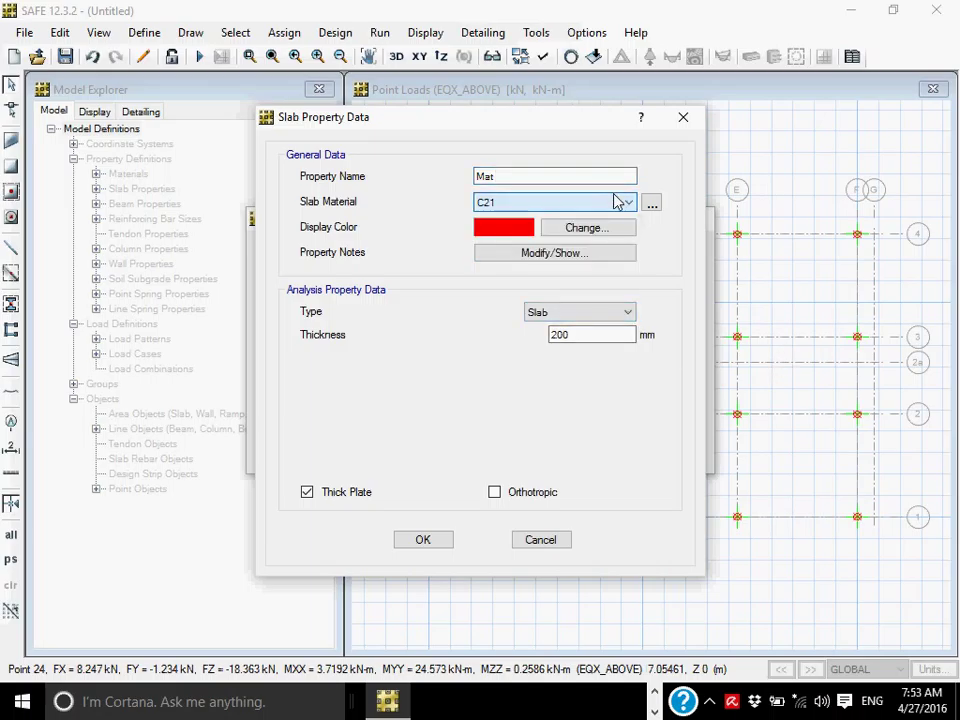
Step: Set the new slab property's type to Mat and its thickness to 600 mm
left_click(623, 318)
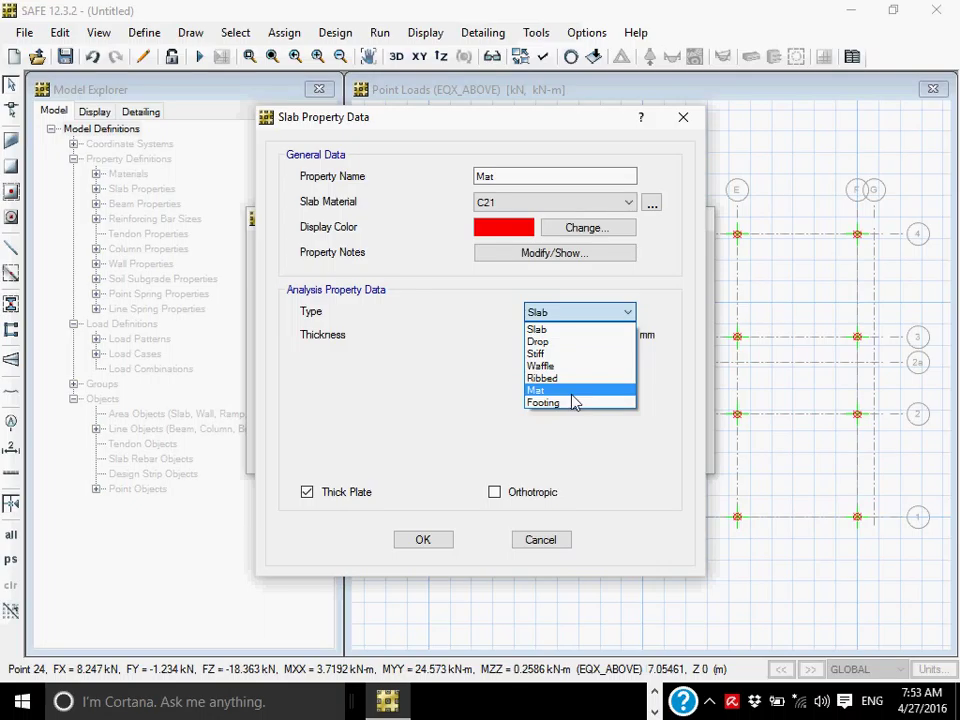
left_click(572, 393)
left_click(613, 341)
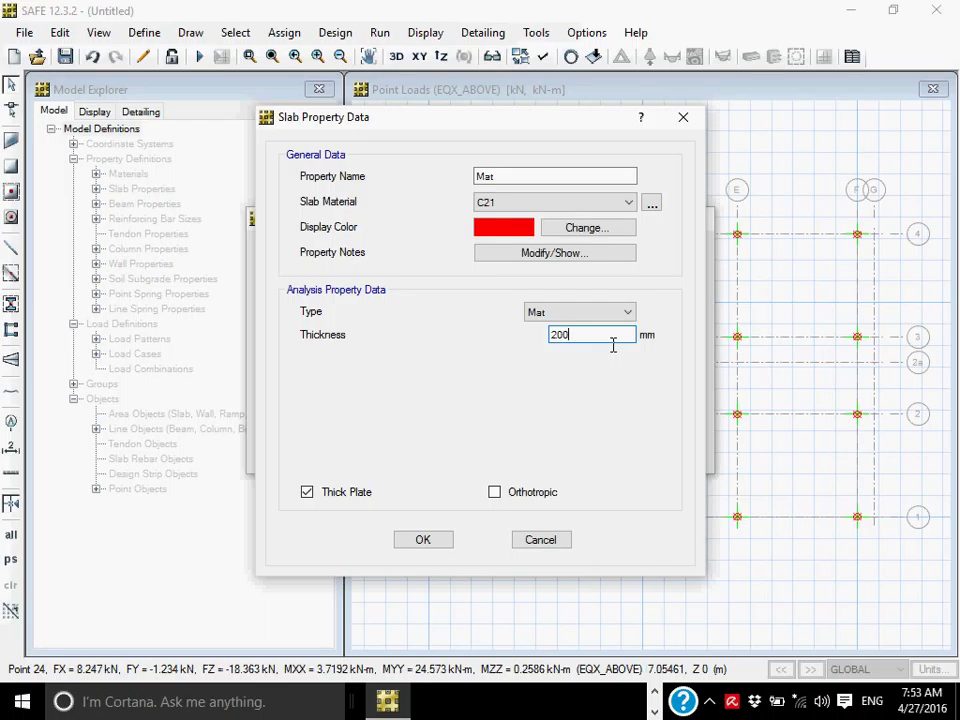
left_click_drag(612, 342, 506, 377)
type("600")
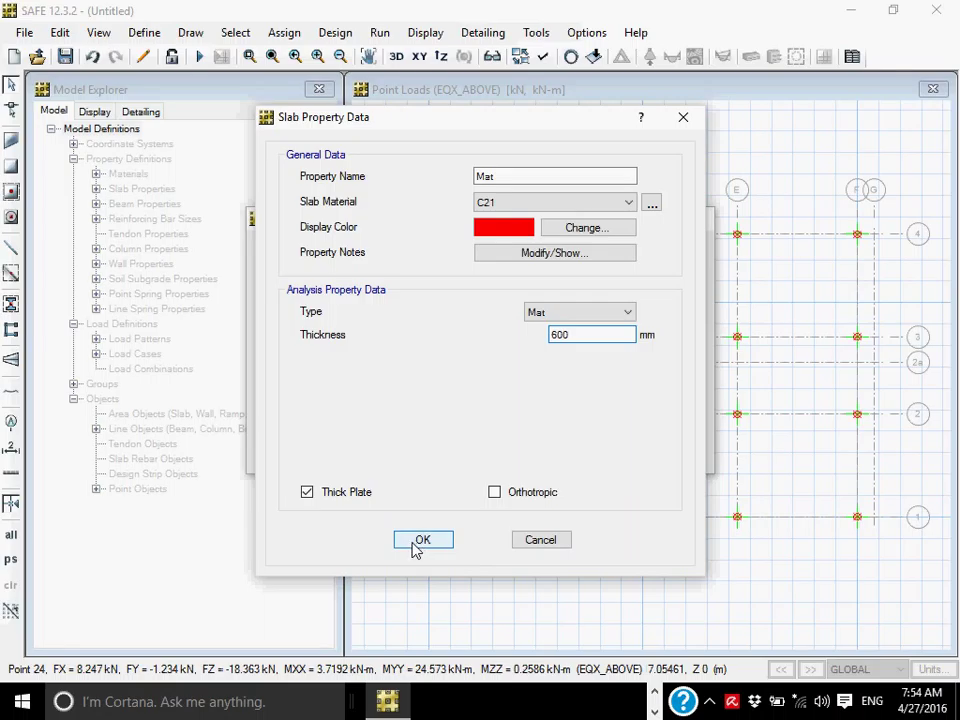
Step: Rename the slab property Mat 600 and accept the slab property definitions
left_click(517, 177)
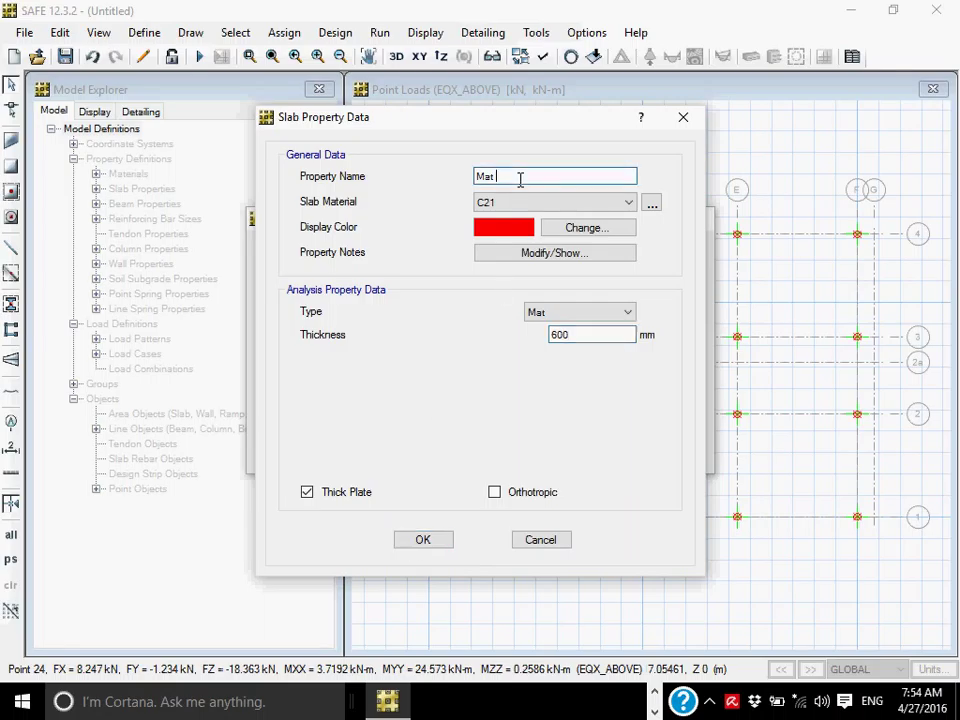
type("600")
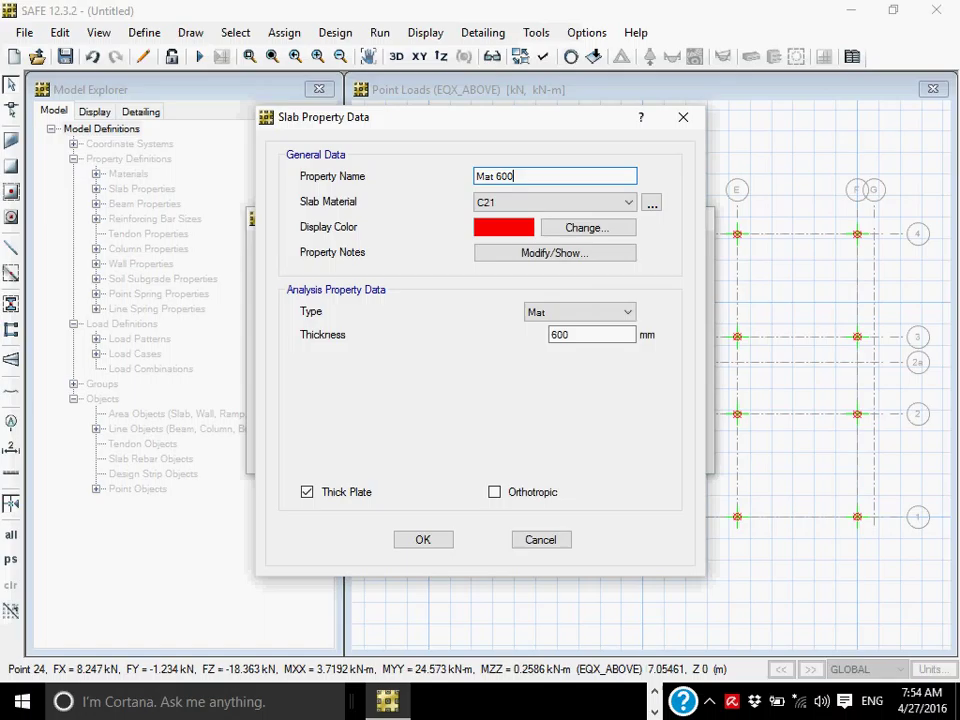
left_click(433, 545)
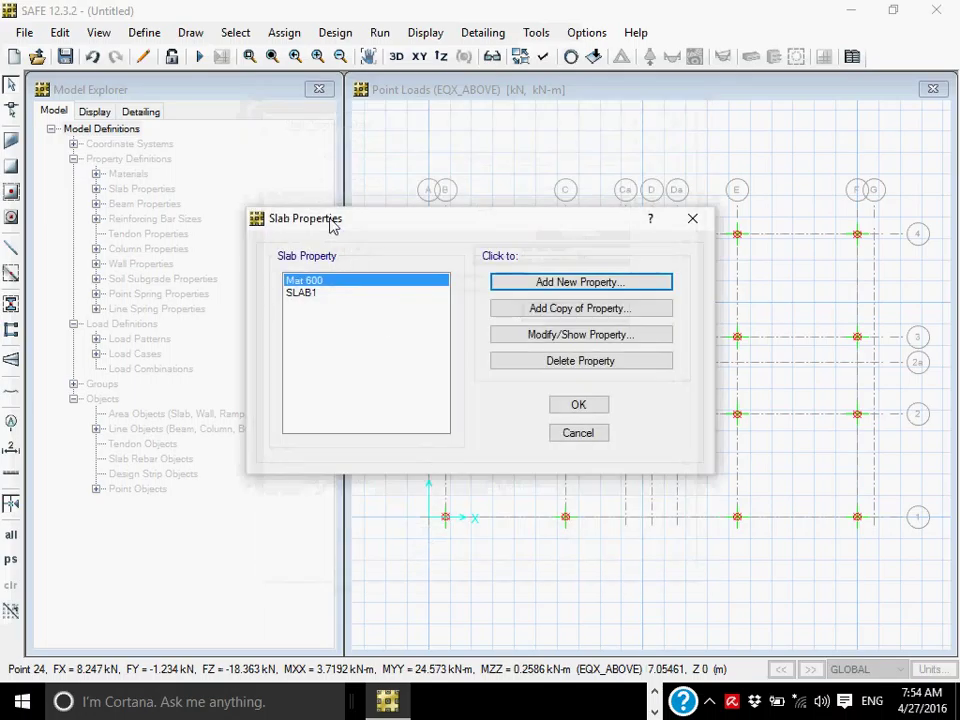
left_click(581, 404)
Step: Try the T Beam and L Beam shapes and the Inverted Beam option in a new beam property, and discard it
left_click(150, 33)
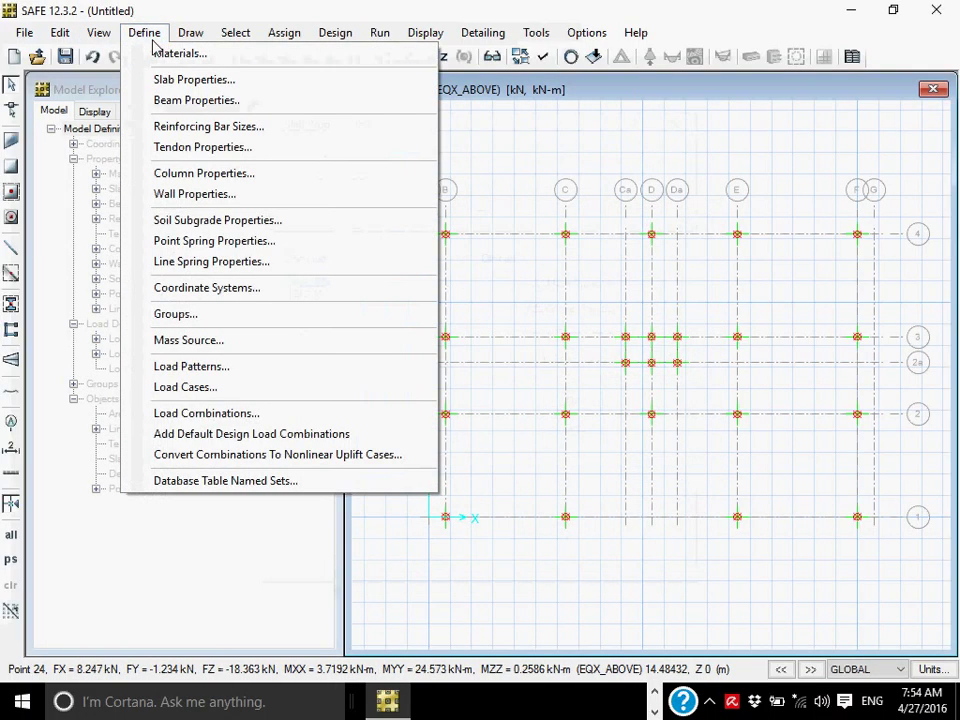
left_click(167, 110)
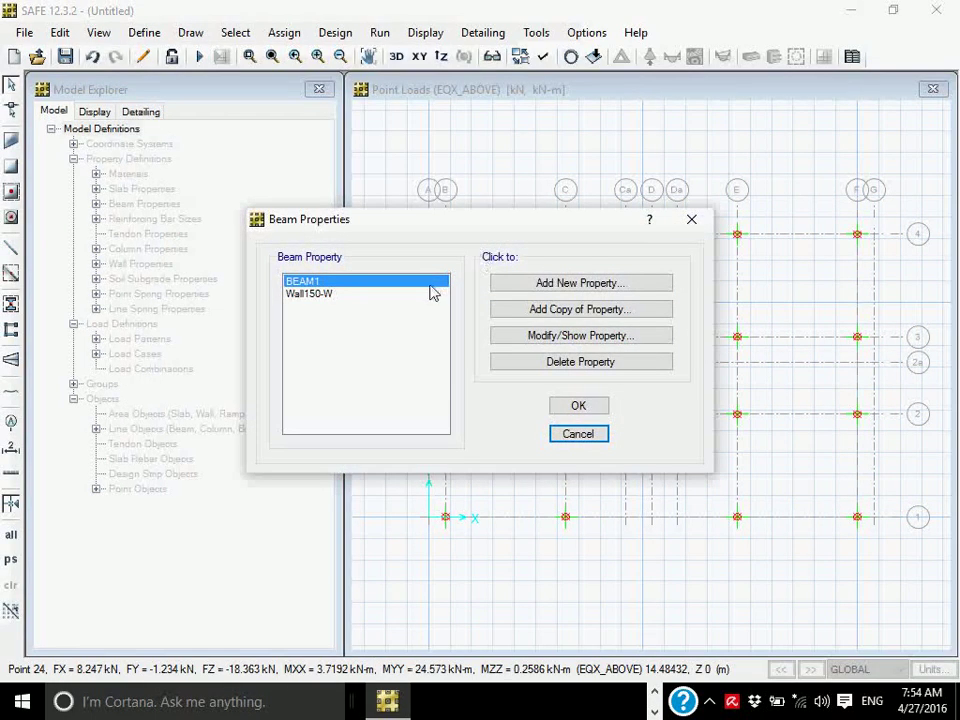
left_click(552, 289)
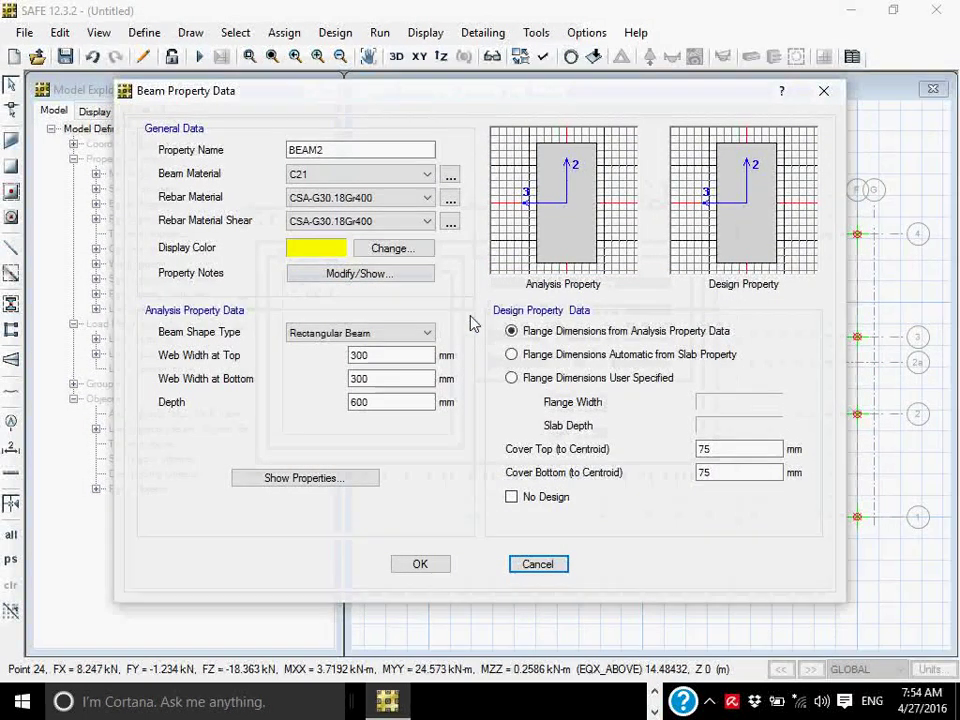
left_click(427, 334)
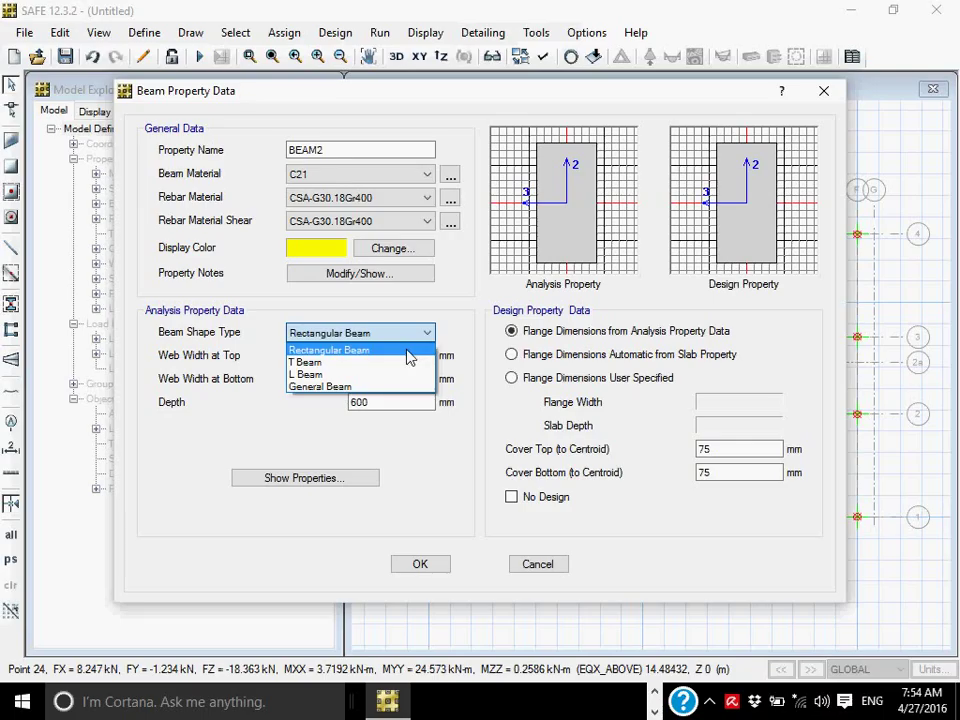
left_click(410, 362)
left_click(422, 332)
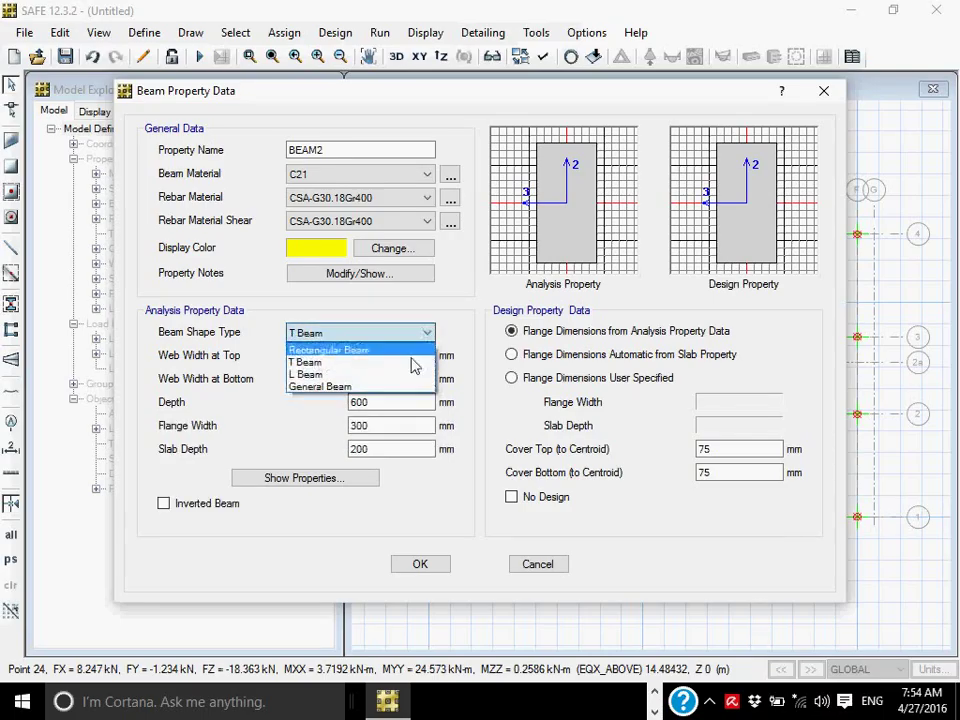
left_click(413, 375)
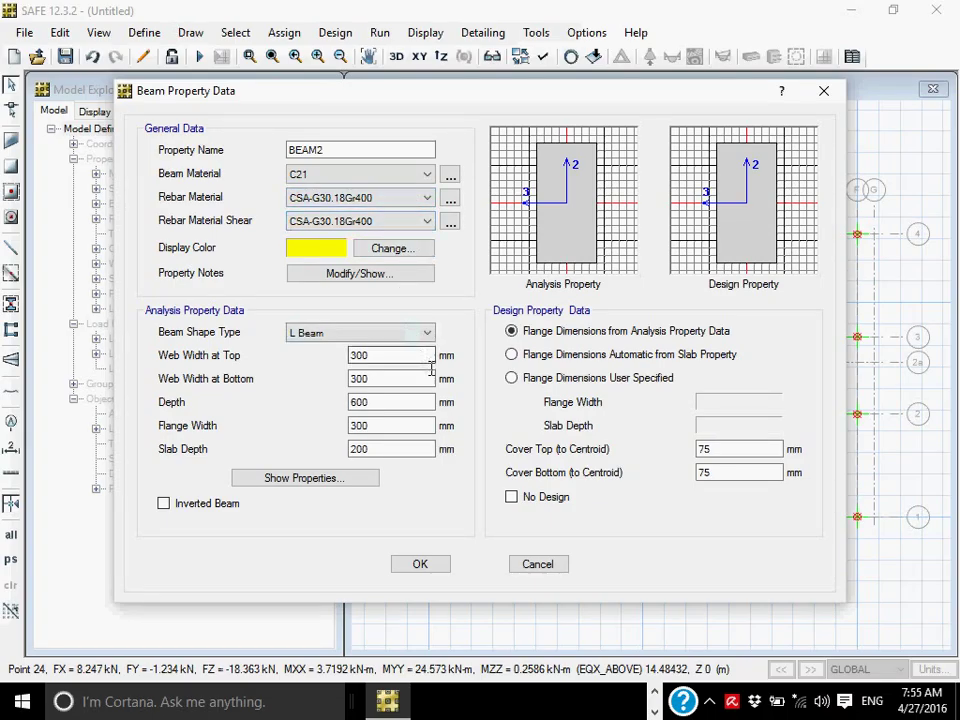
left_click_drag(409, 361, 325, 366)
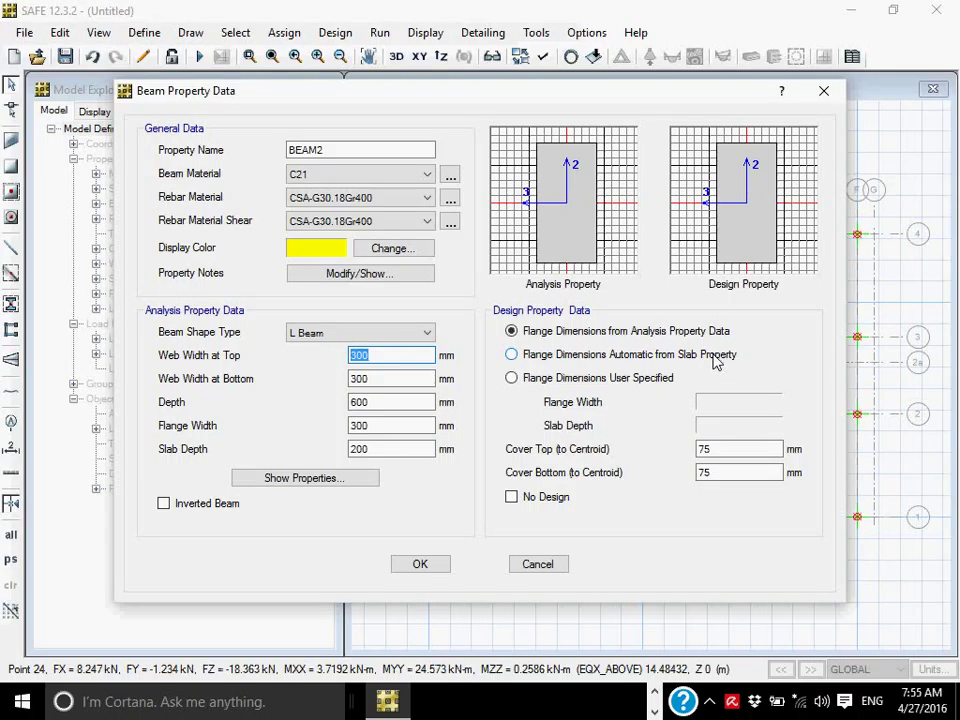
left_click(165, 510)
left_click(168, 512)
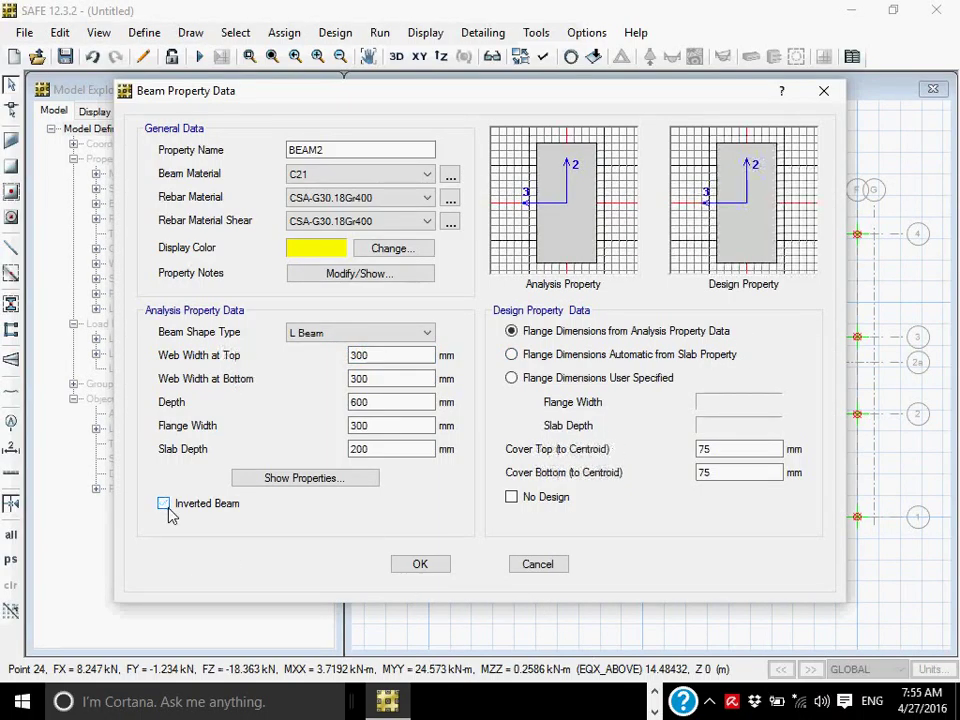
left_click(538, 564)
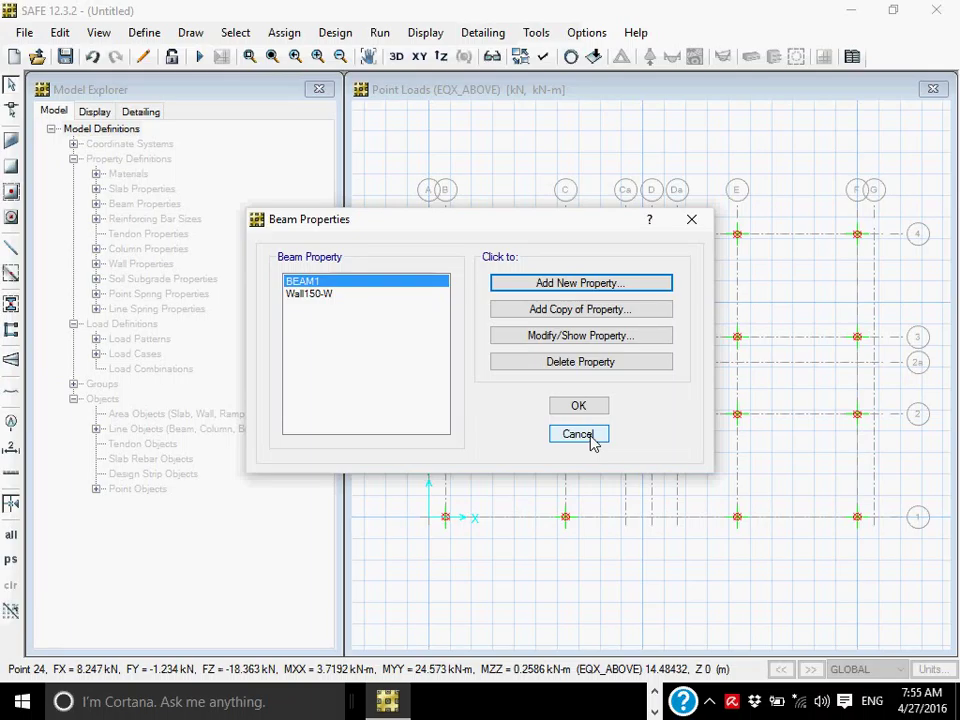
left_click(580, 436)
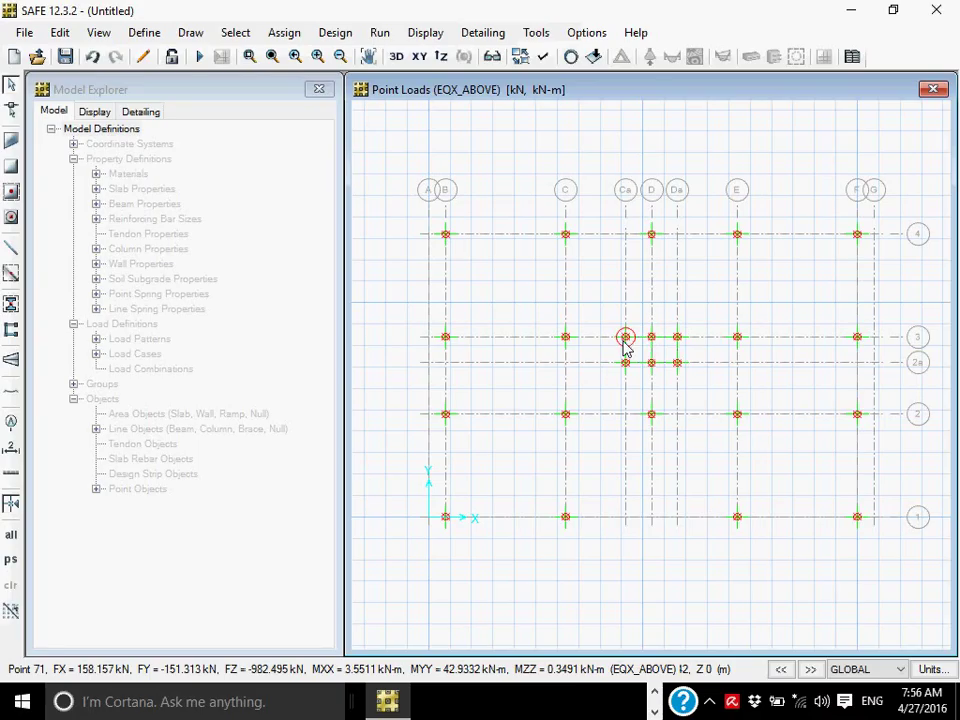
Step: Add a new wall property named Shear Wall with C21 as its wall material
left_click(143, 32)
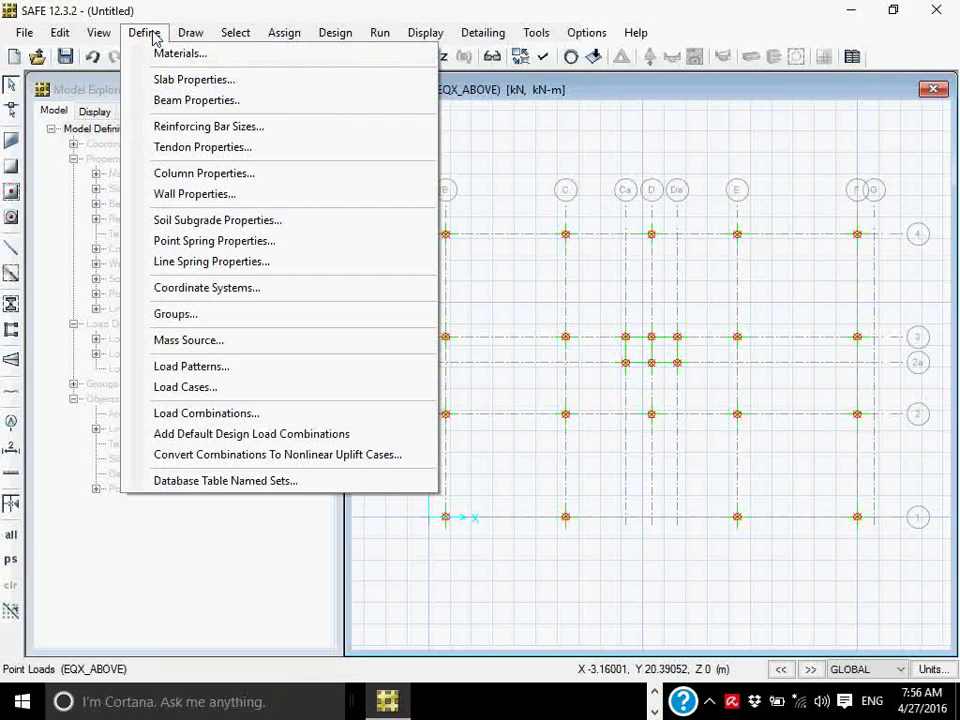
left_click(192, 196)
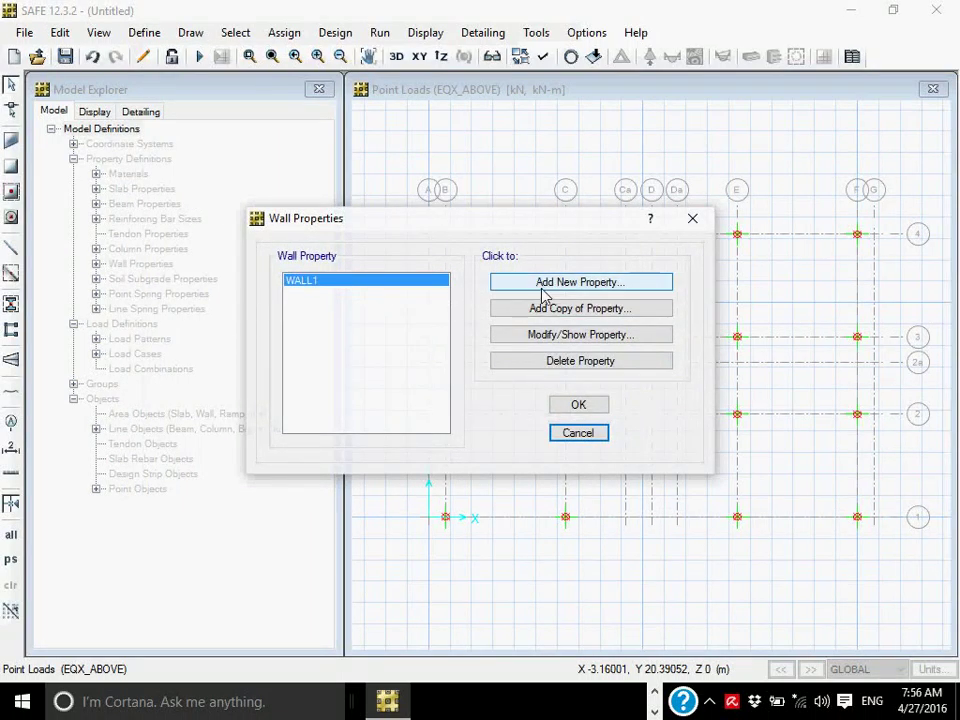
left_click(543, 290)
left_click_drag(533, 247, 387, 208)
type("Sh")
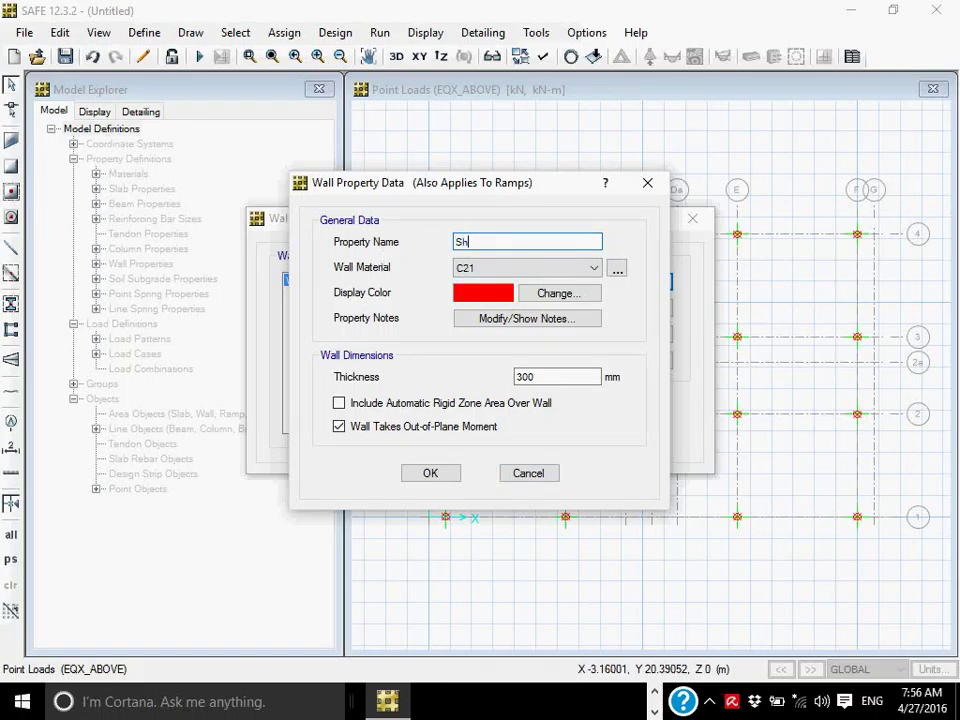
type("ear Wall")
left_click(593, 270)
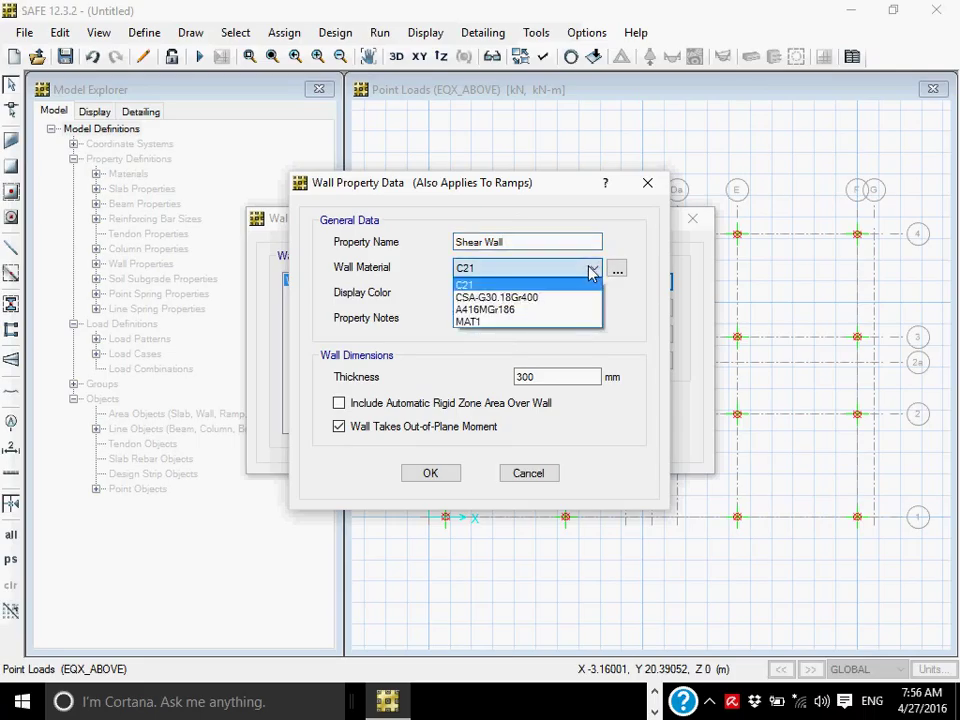
left_click(593, 270)
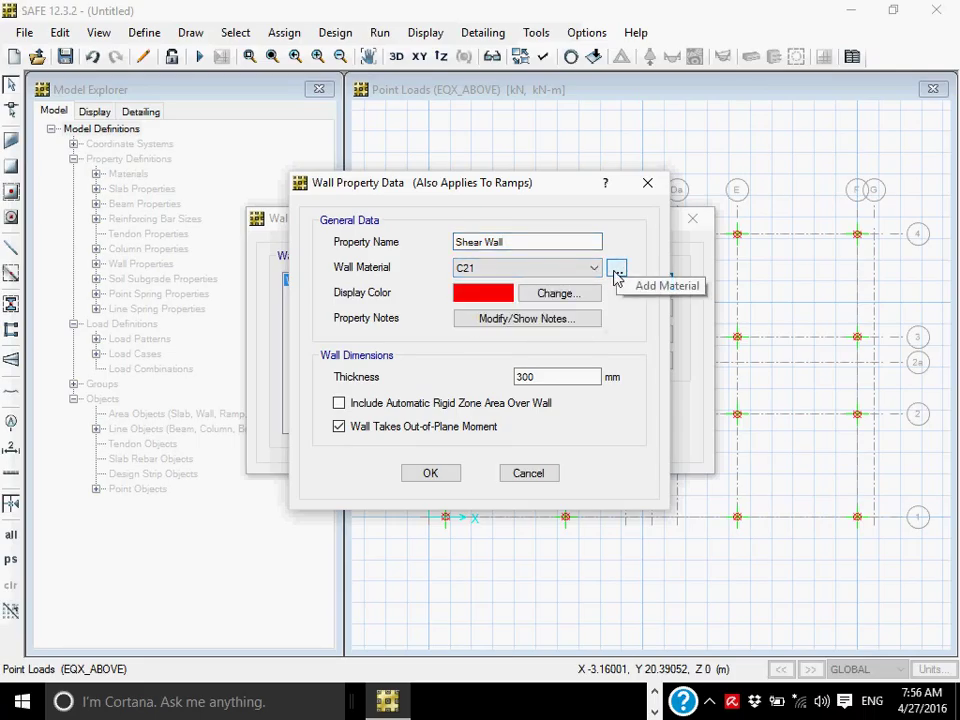
Step: Set the Shear Wall thickness to 150 mm and accept the wall property definitions
left_click(562, 389)
double_click(562, 385)
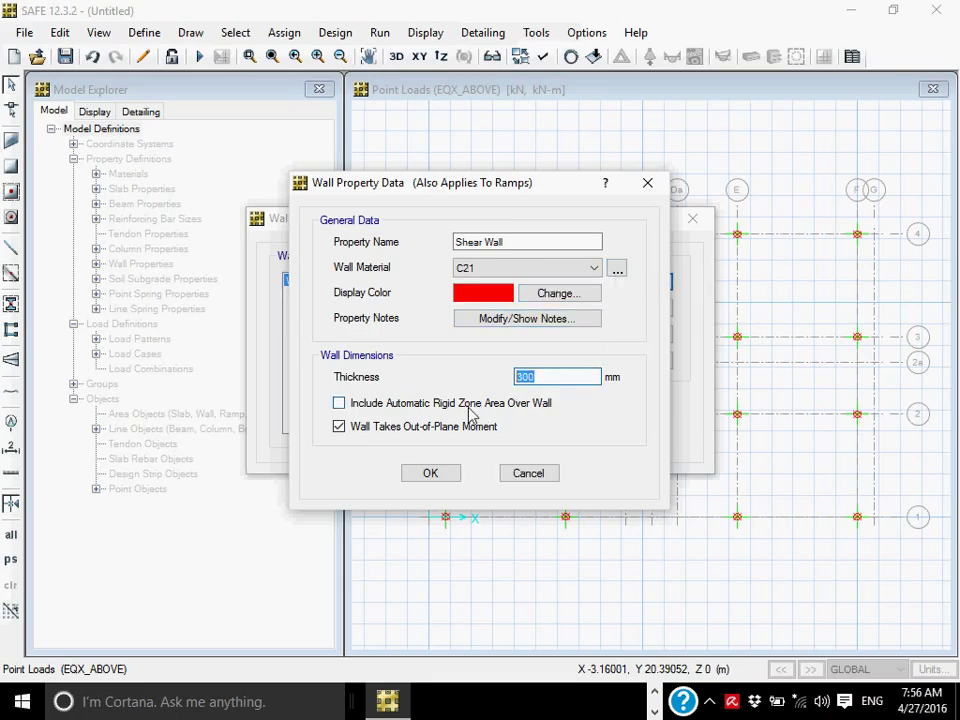
type("150")
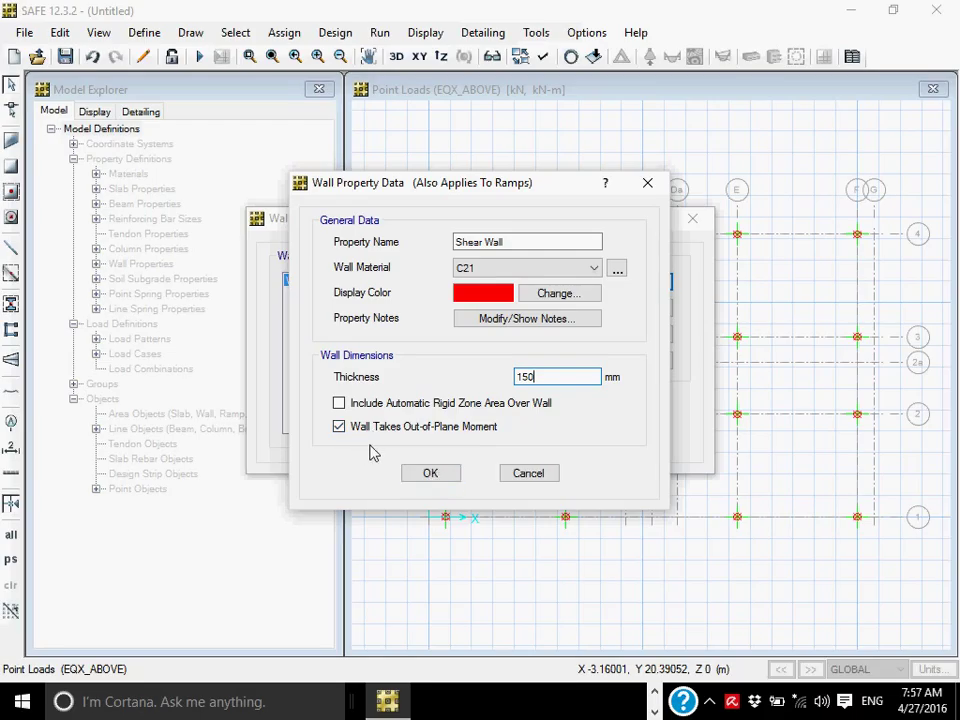
left_click(430, 474)
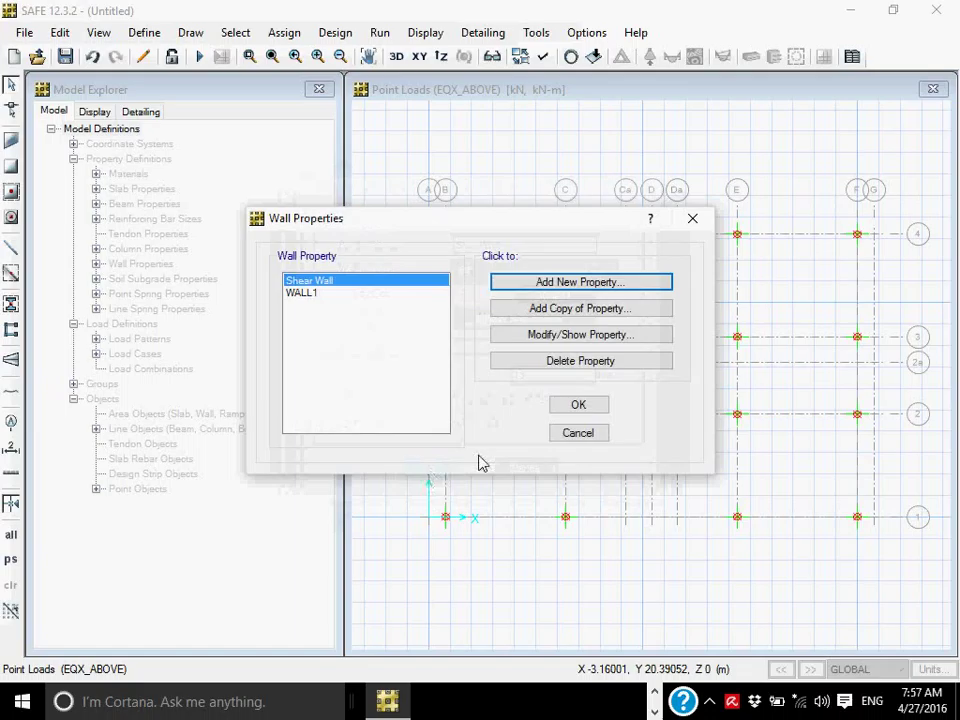
left_click(578, 405)
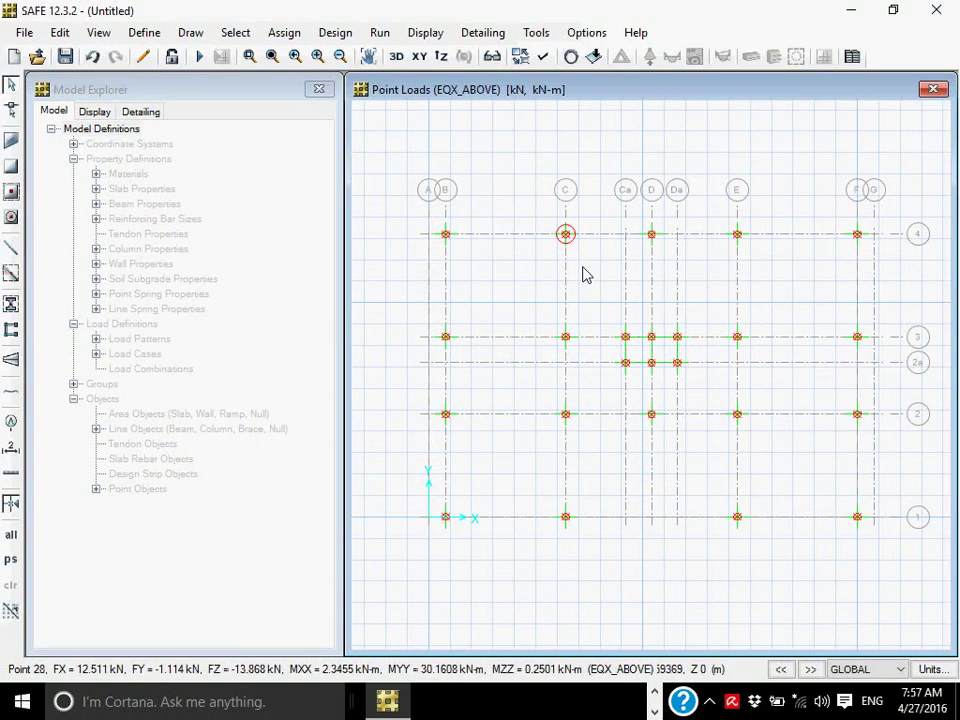
Step: Add a new soil subgrade property named Qa
left_click(143, 33)
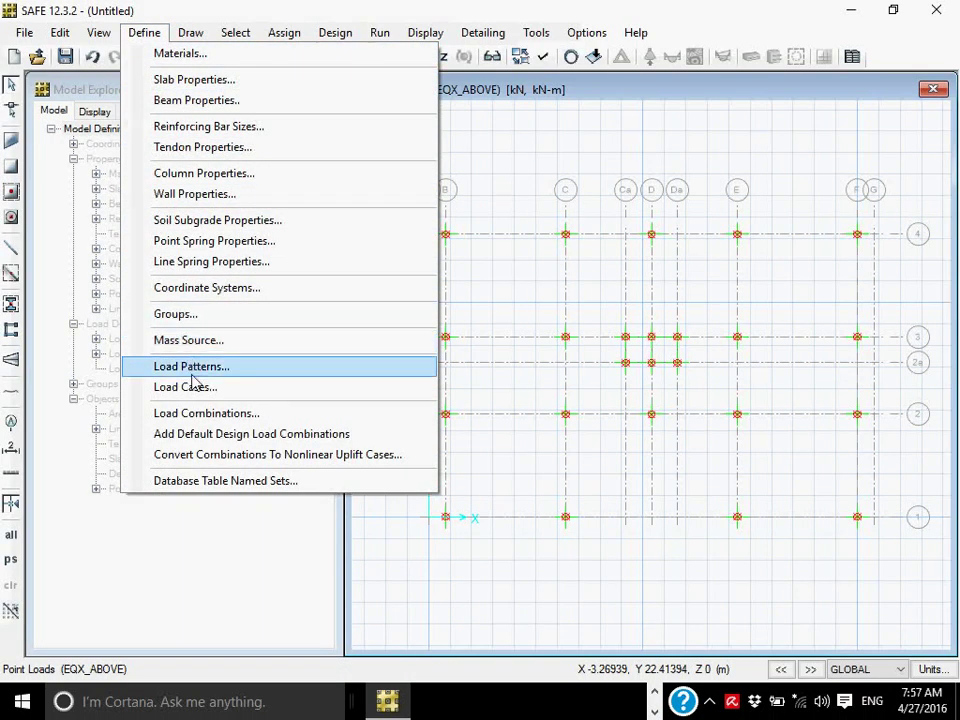
left_click(266, 227)
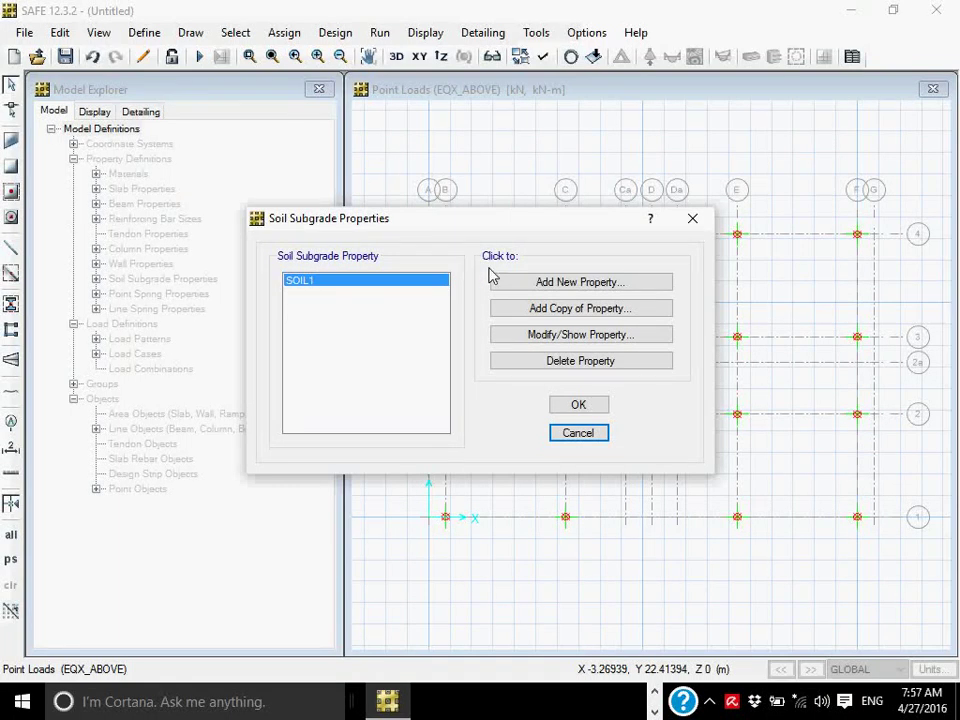
left_click(523, 286)
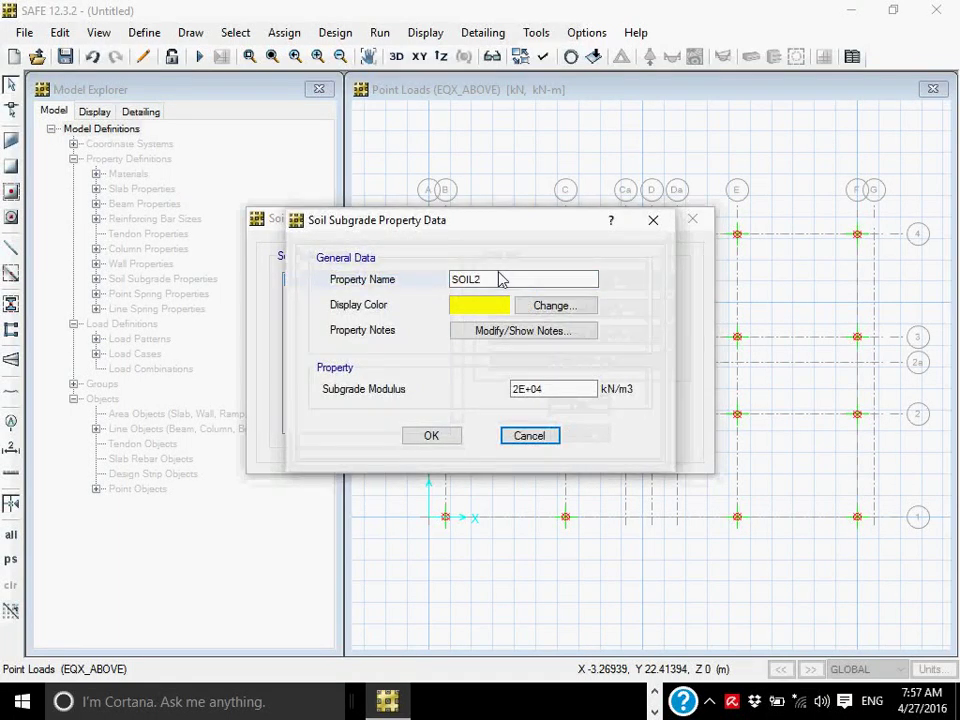
left_click_drag(512, 283, 388, 305)
type("Qa")
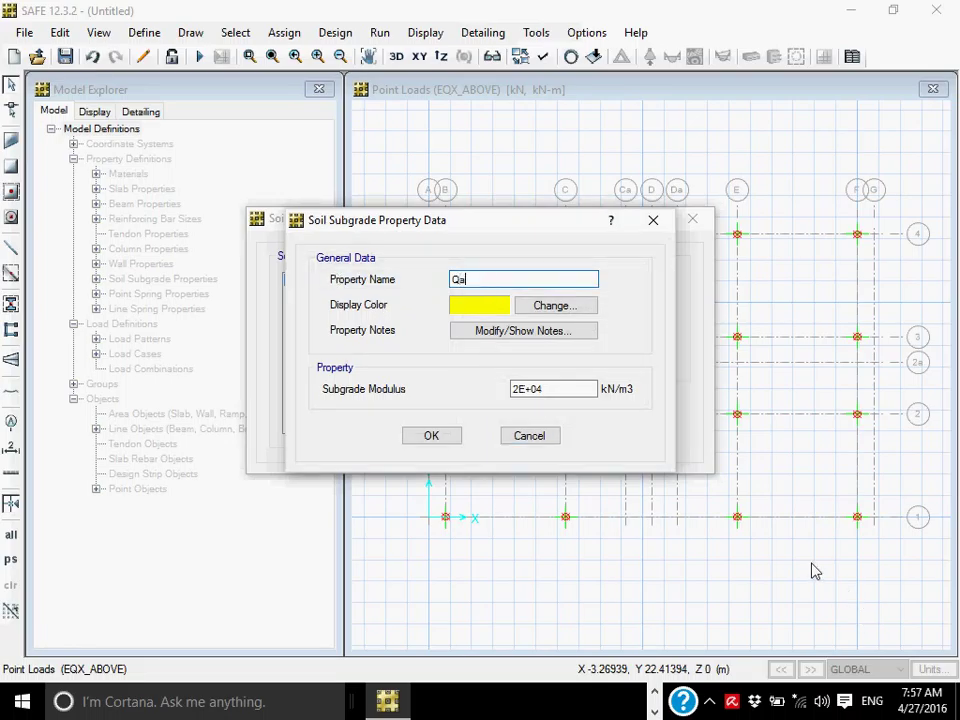
Step: Set Qa's subgrade modulus to the result of 200/0.05 in kN/m3 using the built-in calculator, and accept the soil subgrade definitions
left_click(576, 397)
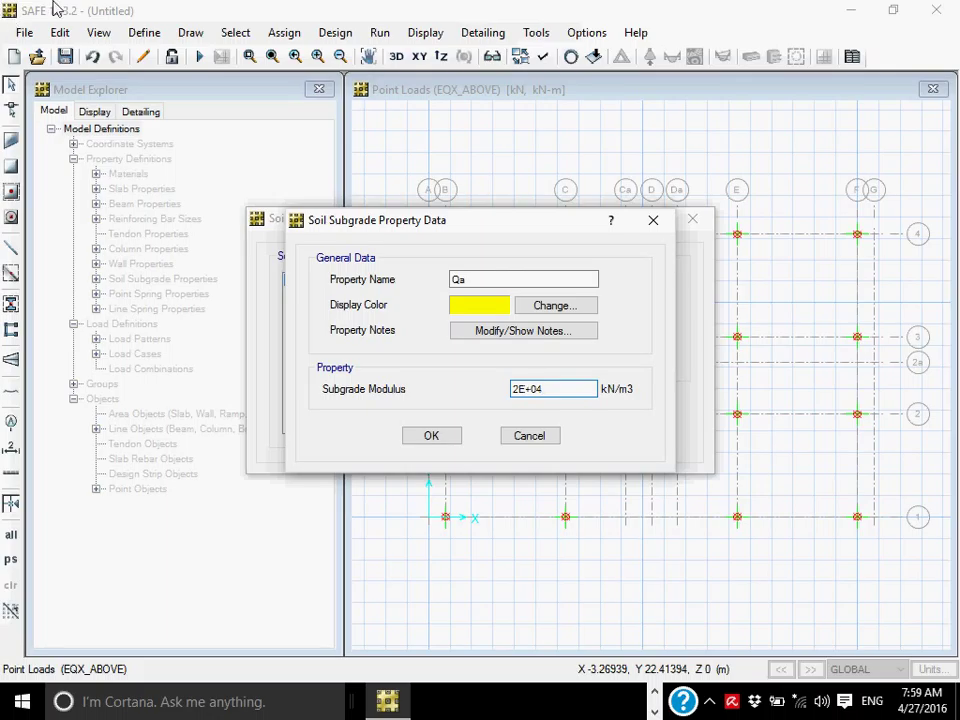
left_click_drag(570, 398, 449, 410)
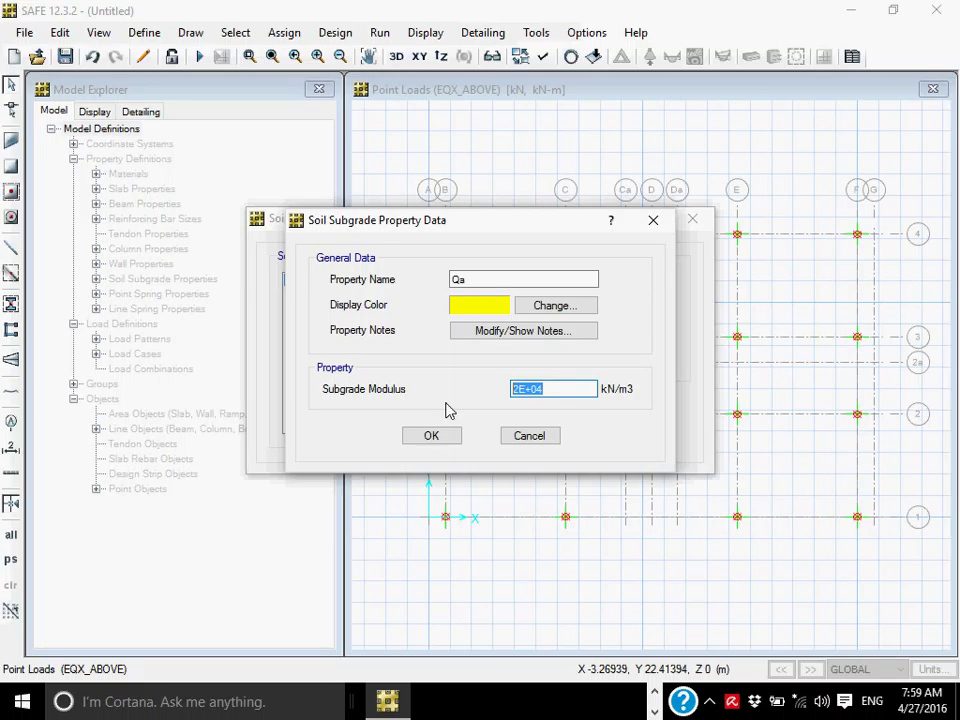
key("BackSpace")
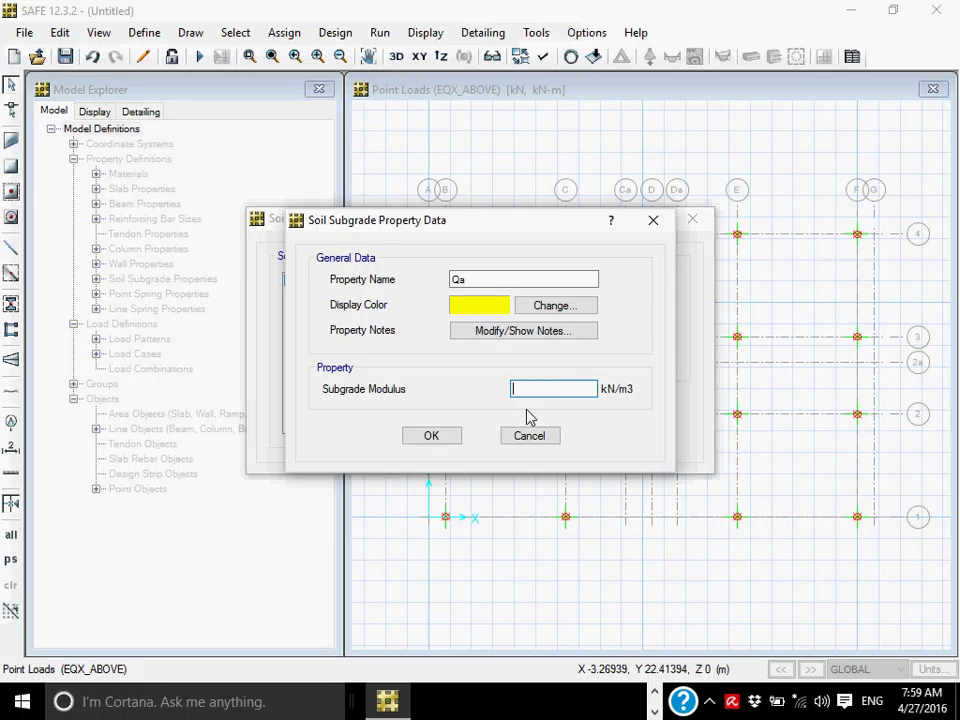
double_click(556, 390, "shift")
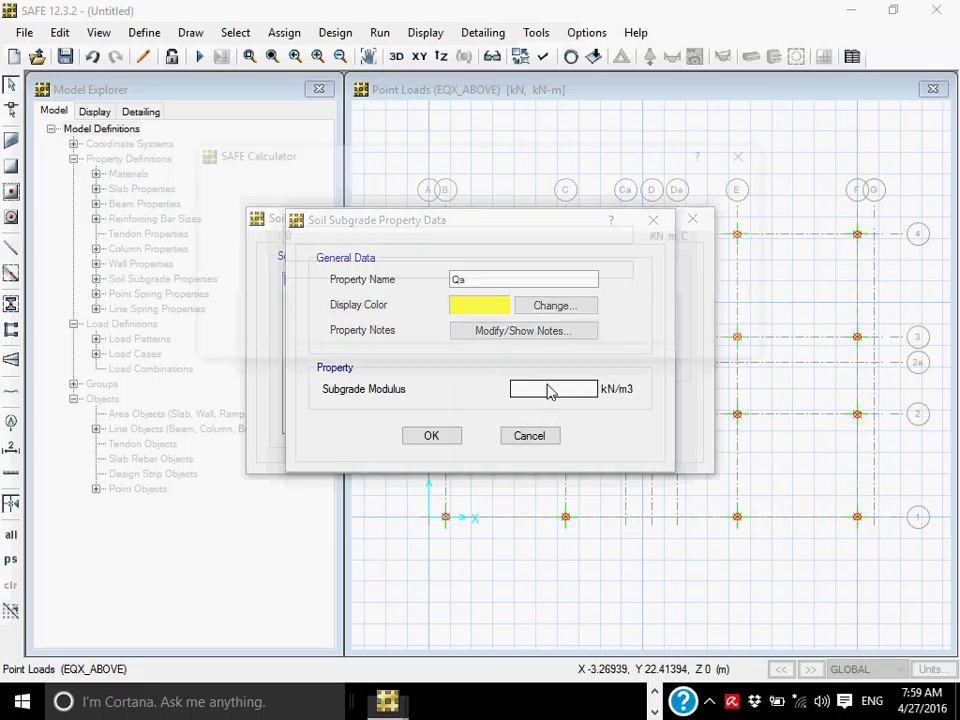
key("BackSpace")
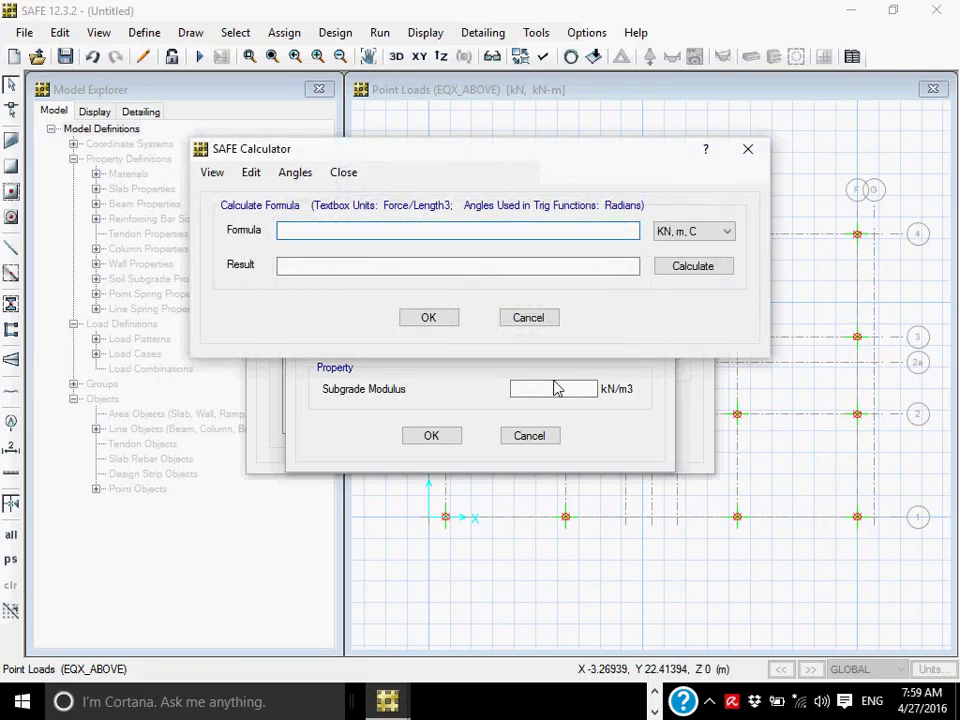
type("200")
type("/")
type("0.05")
left_click(695, 273)
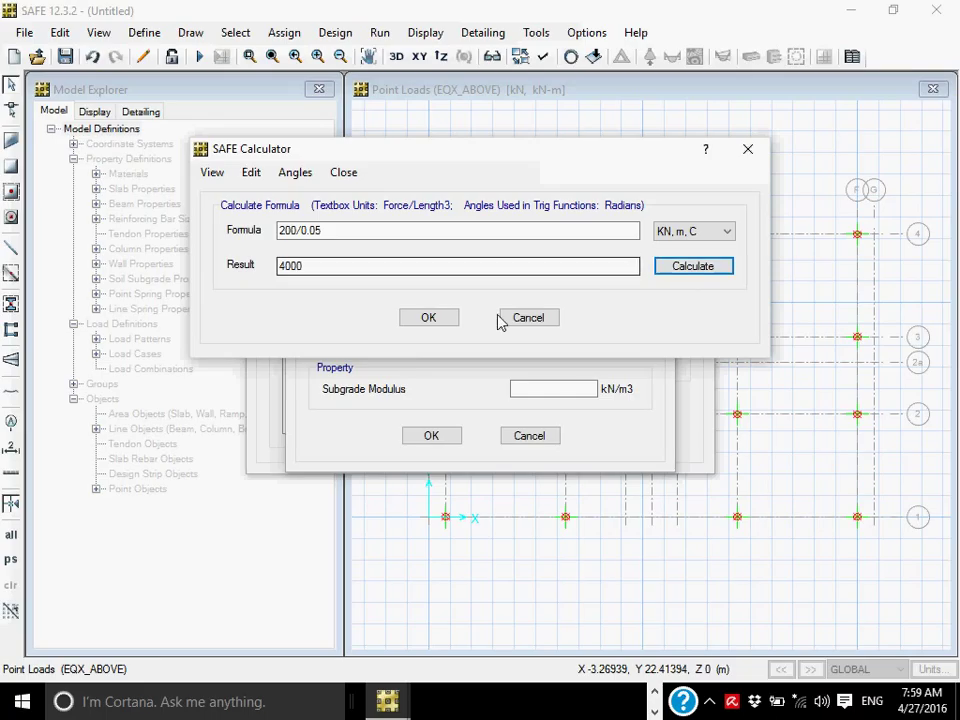
left_click(428, 318)
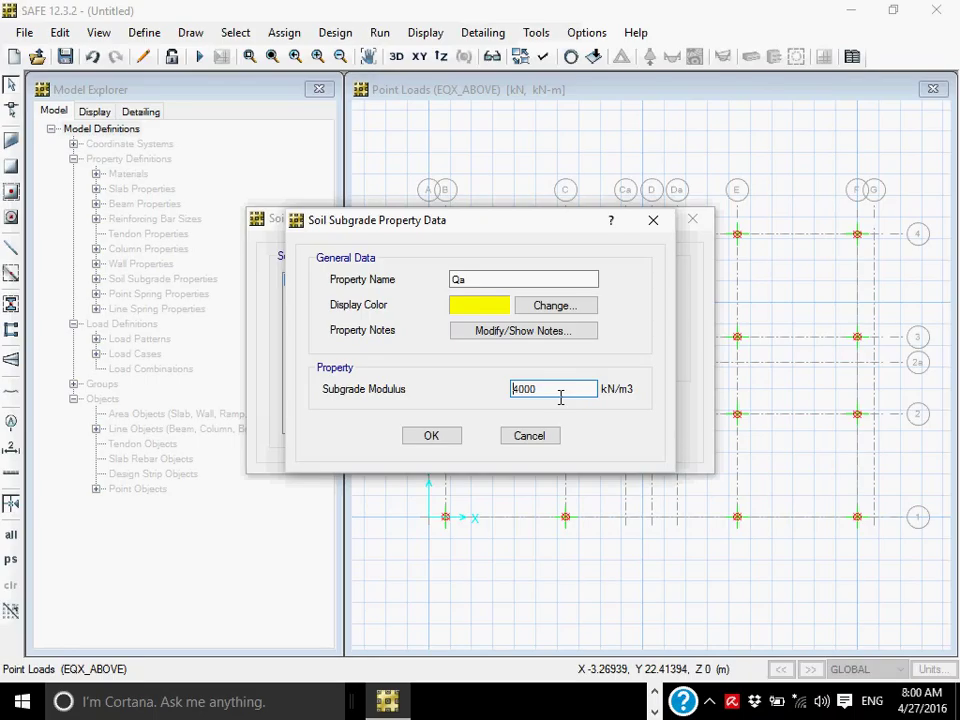
left_click(431, 437)
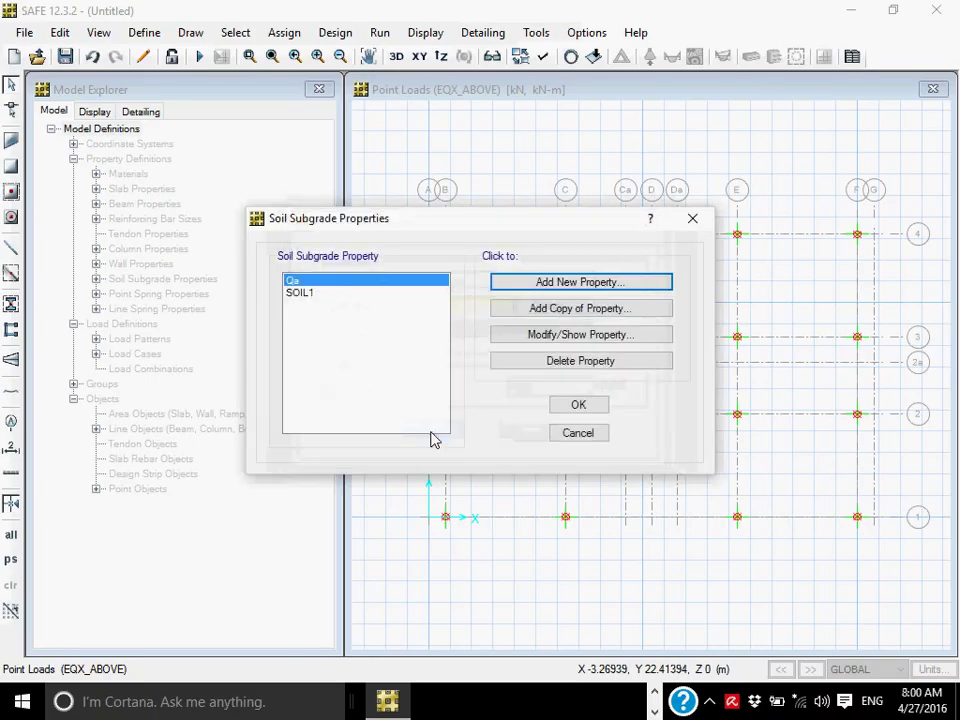
left_click(578, 405)
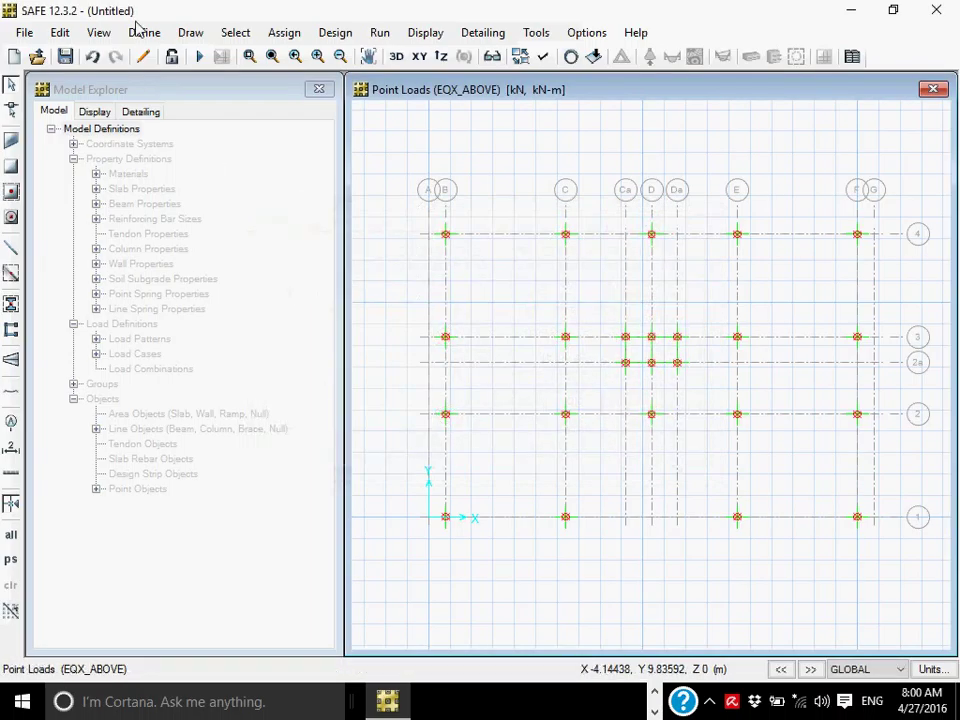
Step: Review the imported load patterns, comparing DEAD and DEAD_ABOVE with their types and self-weight multipliers
left_click(144, 32)
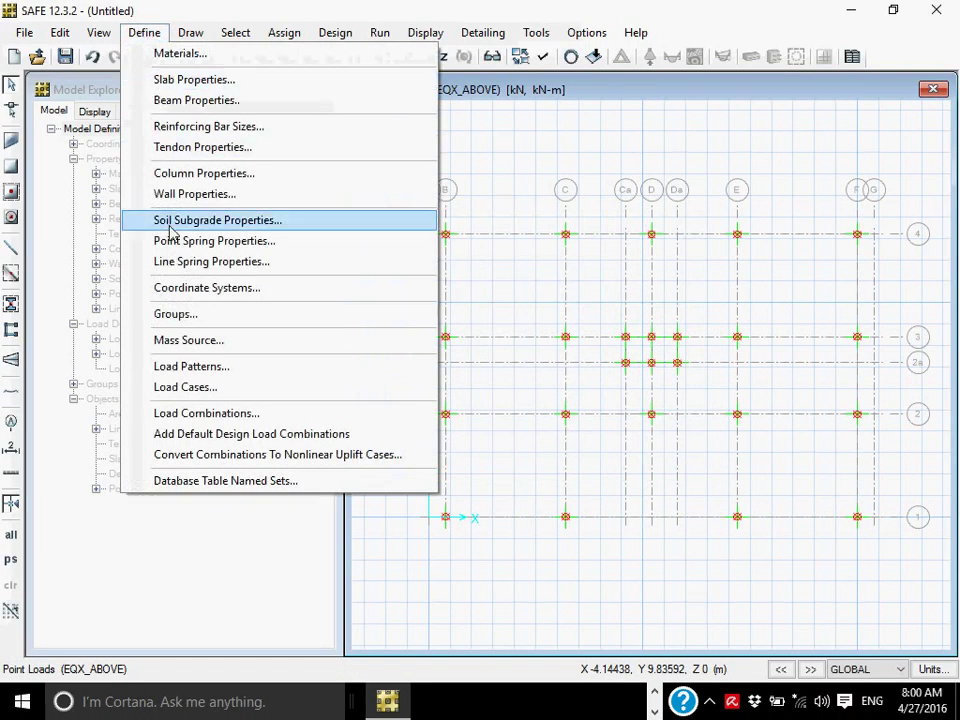
left_click(219, 370)
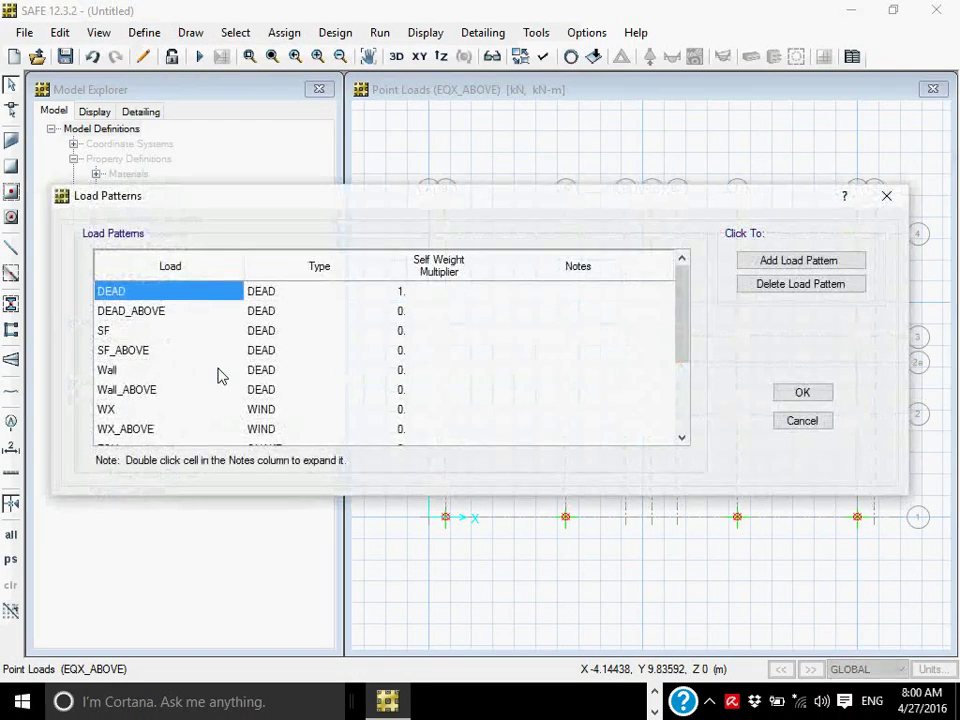
mouse_move(681, 299)
left_mouse_down()
mouse_move(680, 423)
mouse_move(685, 283)
left_mouse_up()
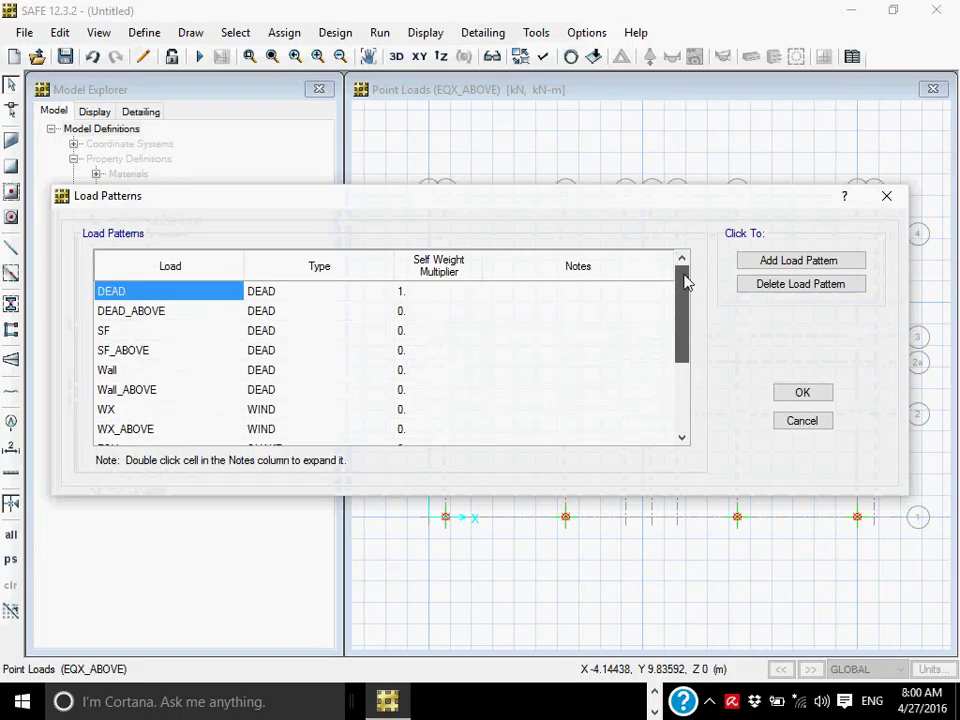
left_click(156, 313)
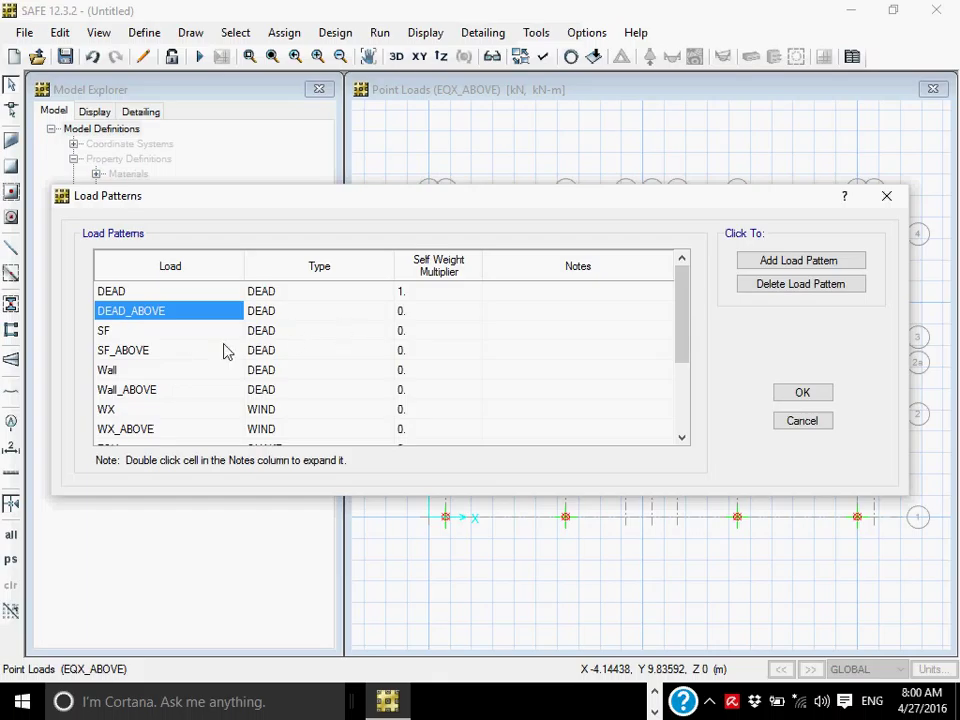
left_click(122, 292)
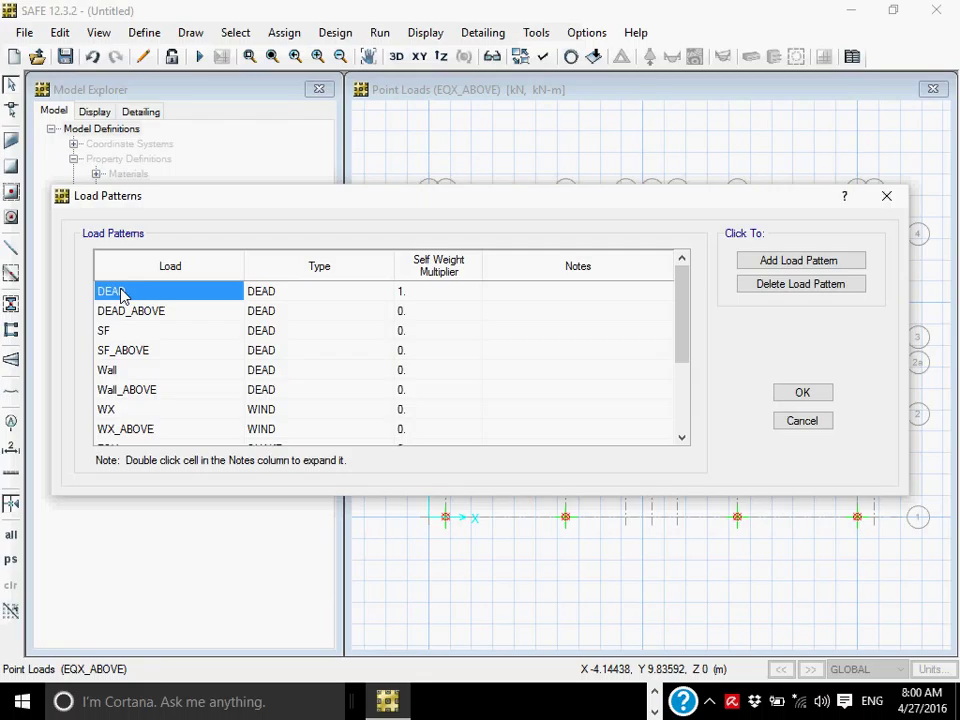
left_click(803, 391)
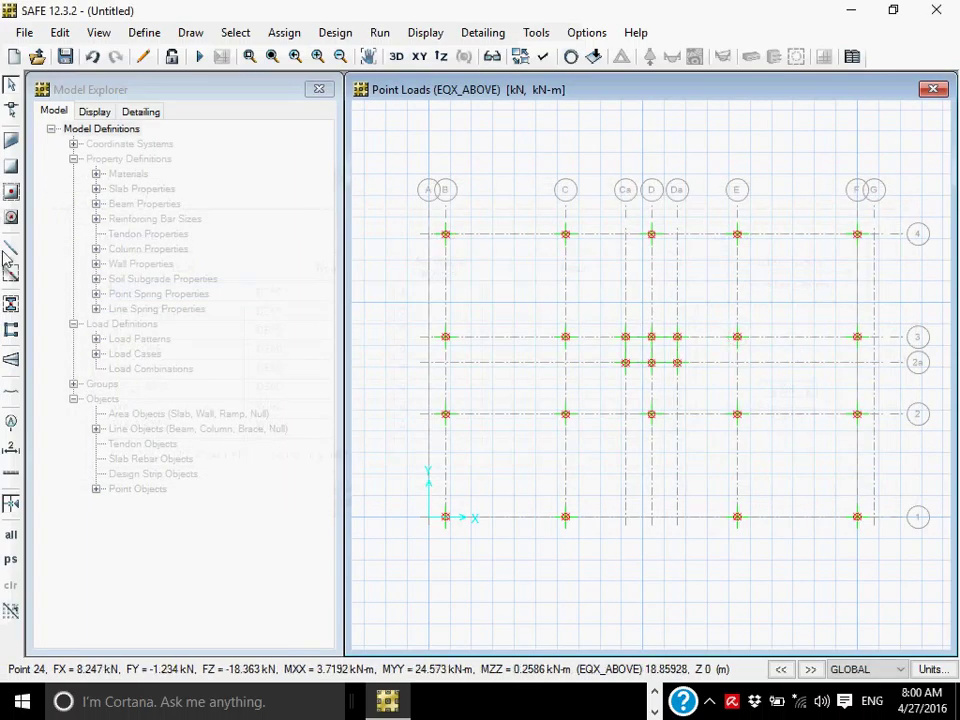
Step: Add a new load combination named Service
left_click(144, 32)
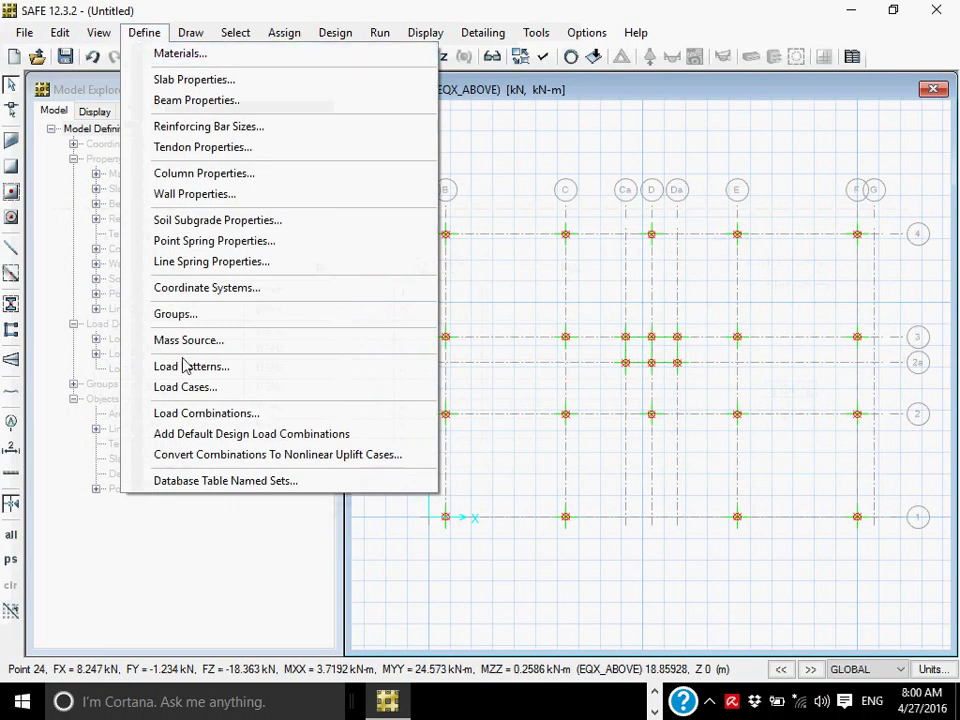
left_click(210, 413)
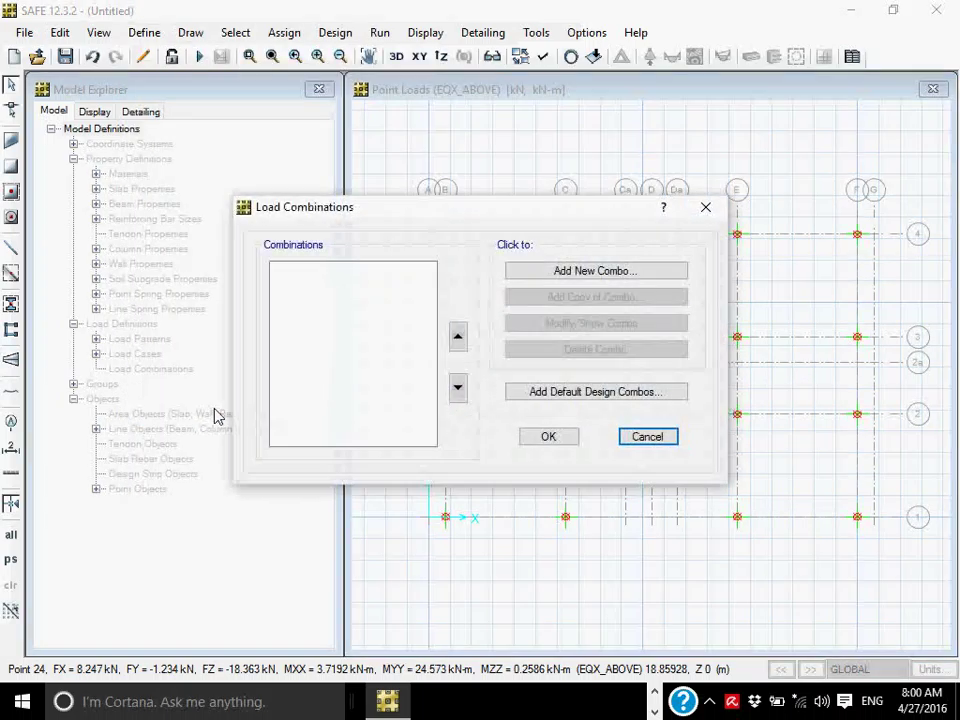
left_click(567, 279)
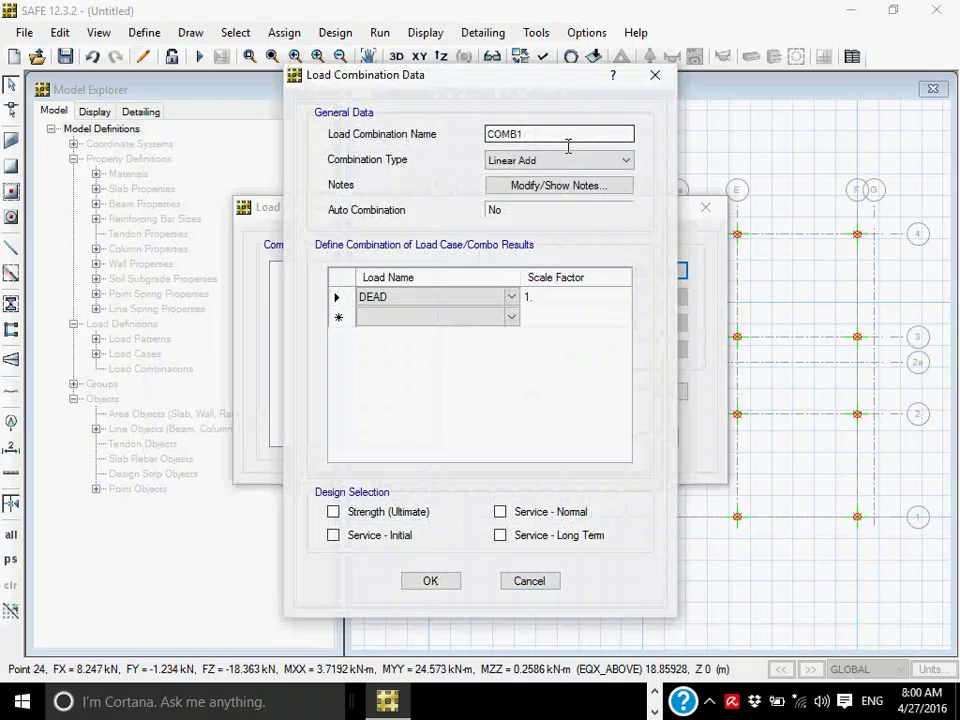
type("S")
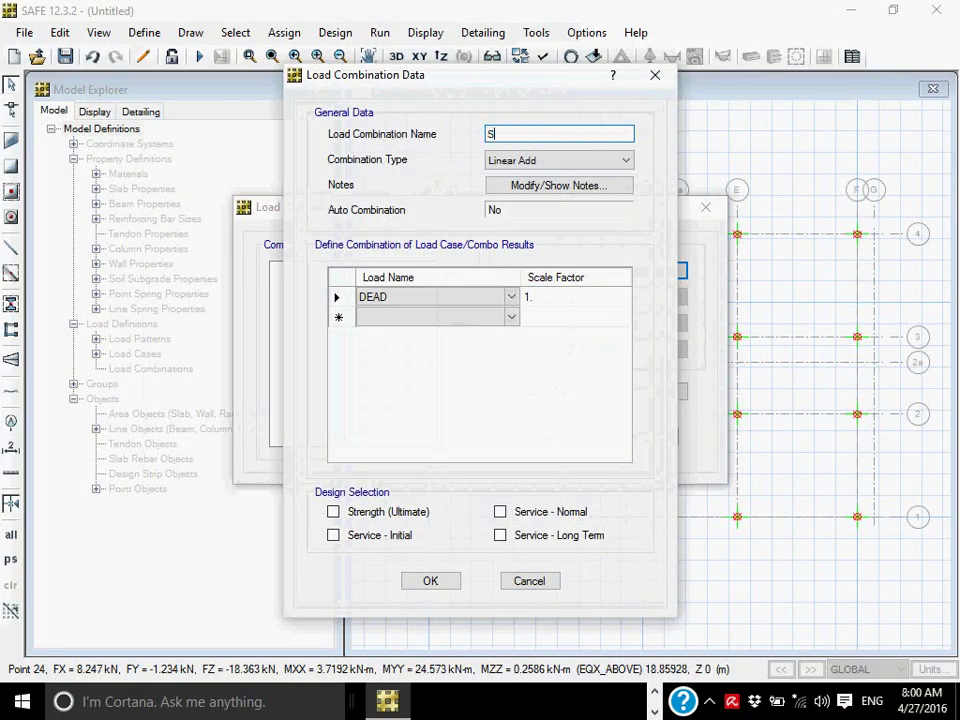
type("ervice")
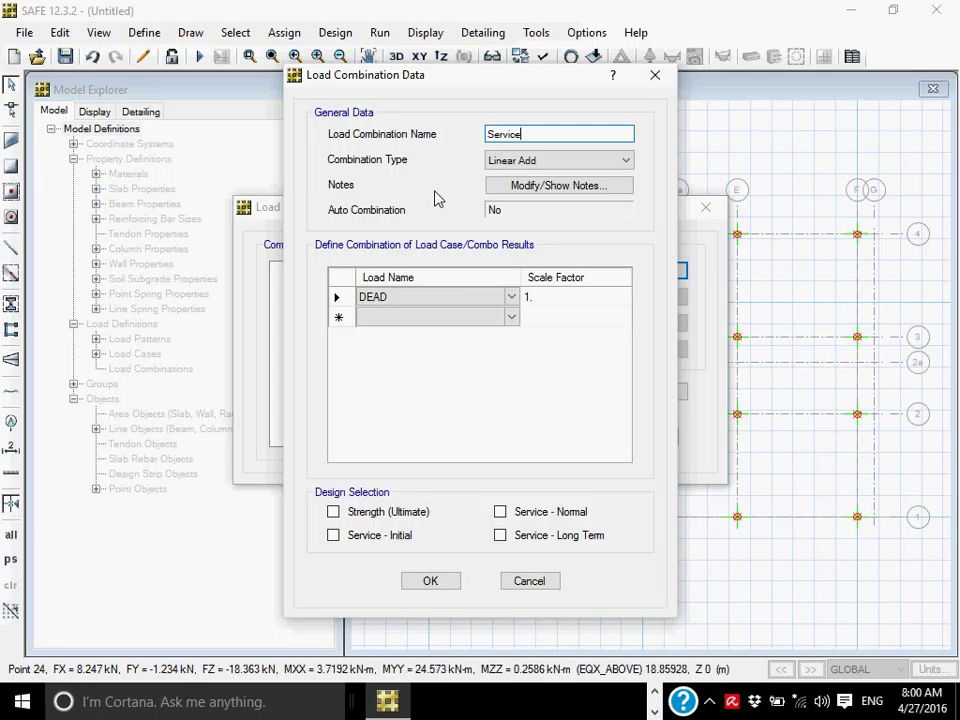
left_click(471, 297)
left_click(471, 297)
left_click(471, 297)
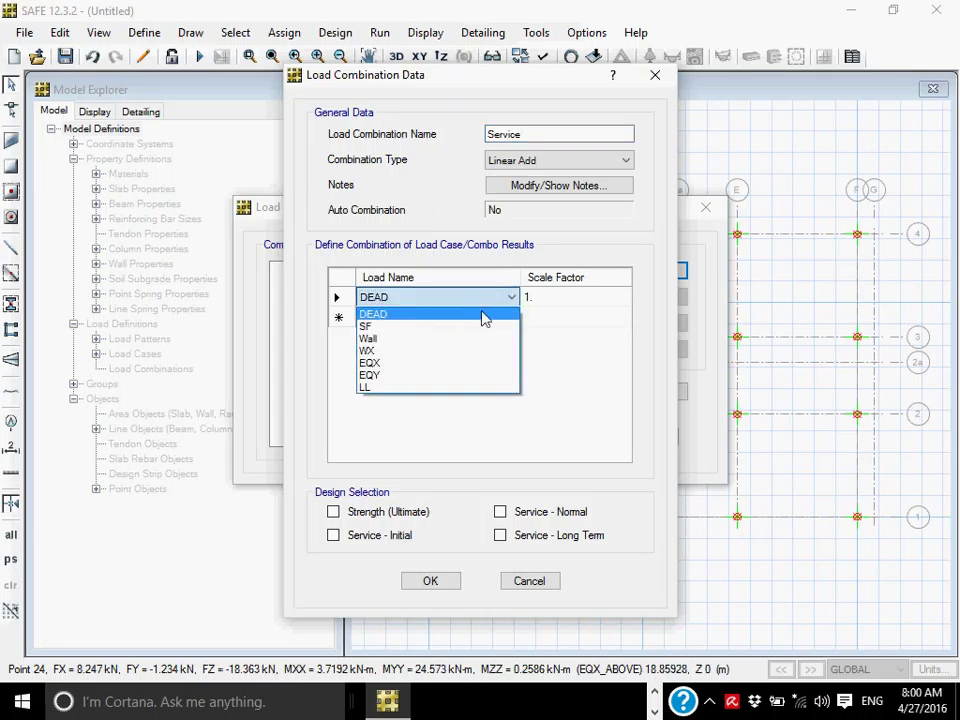
left_click(512, 314)
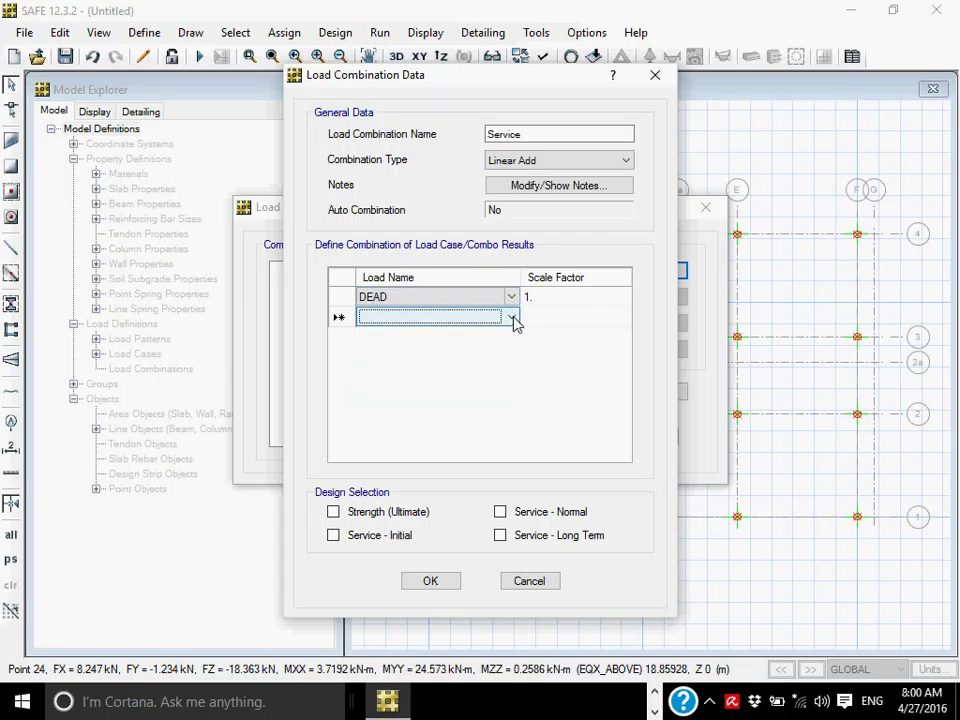
left_click(512, 319)
left_click(506, 346)
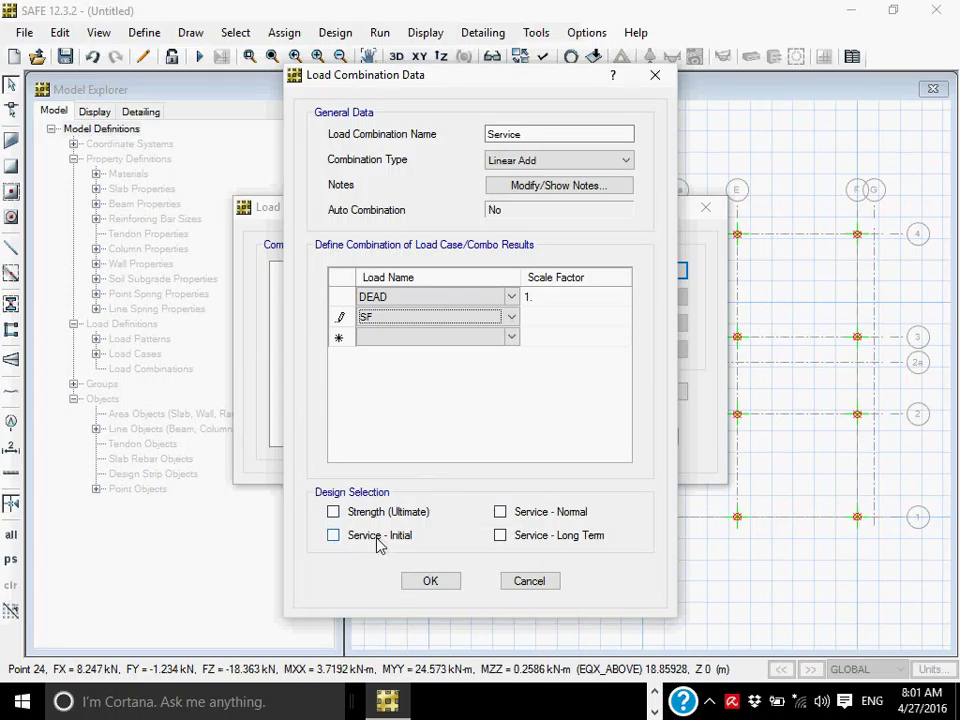
left_click(333, 537)
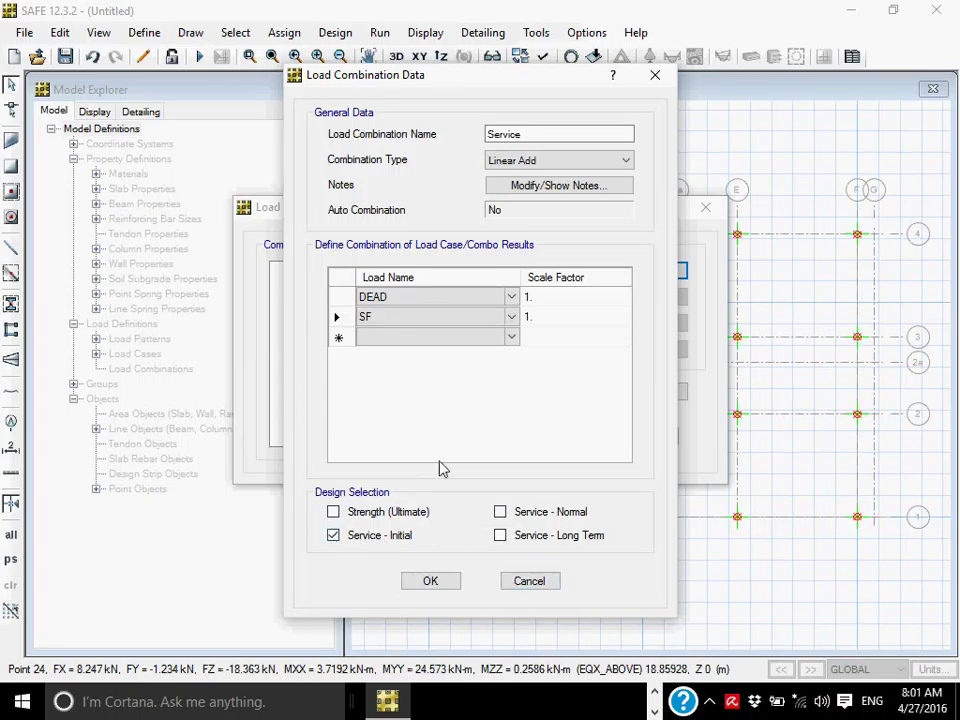
left_click(499, 343)
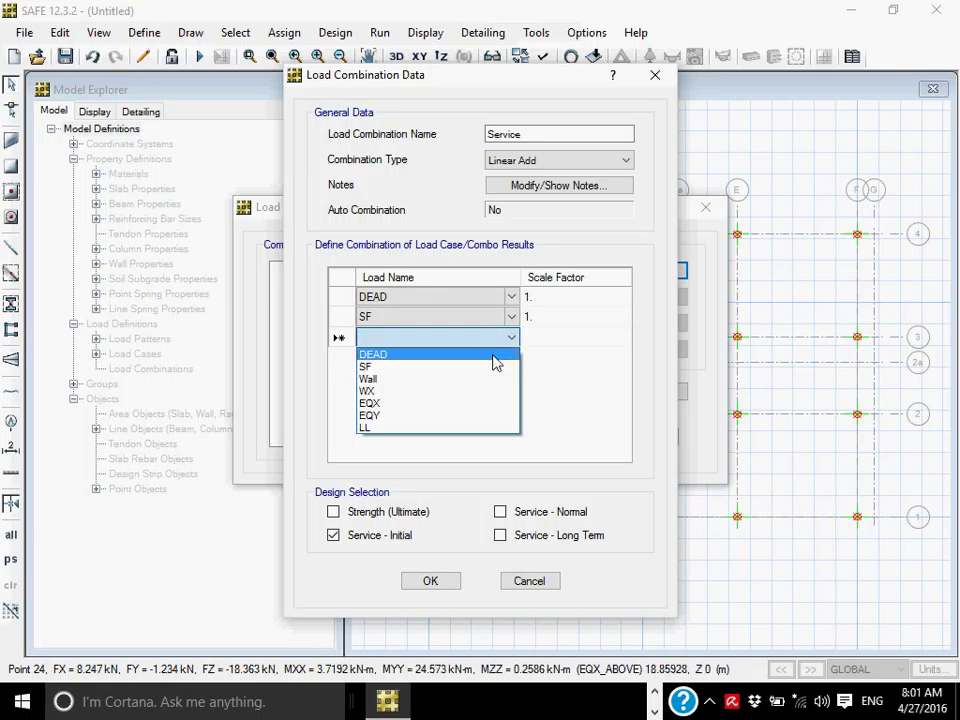
left_click(488, 380)
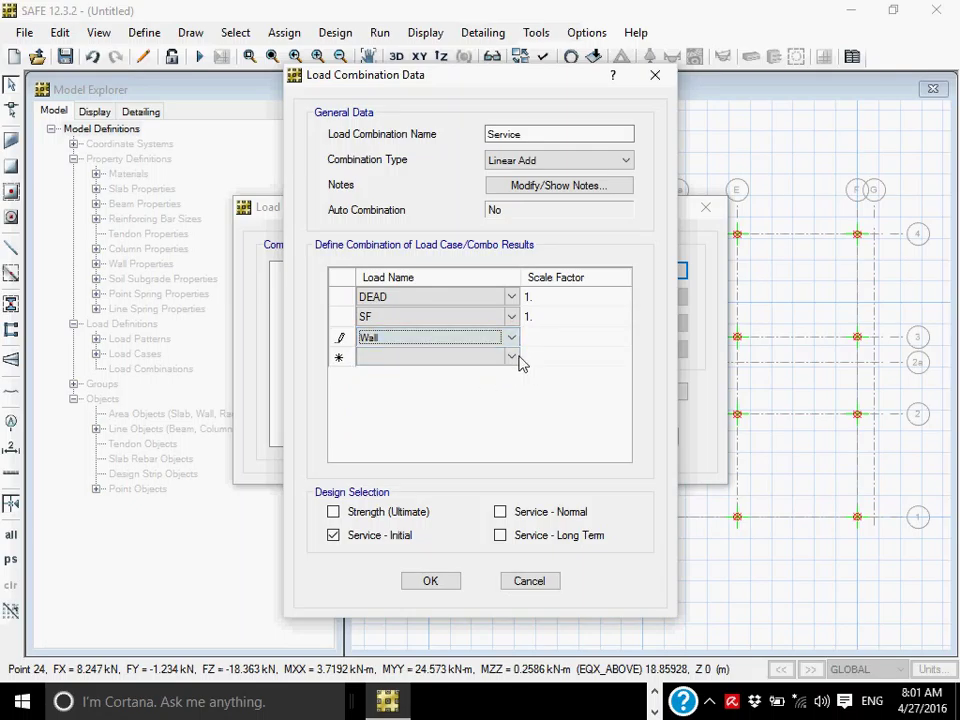
left_click(512, 360)
left_click(515, 360)
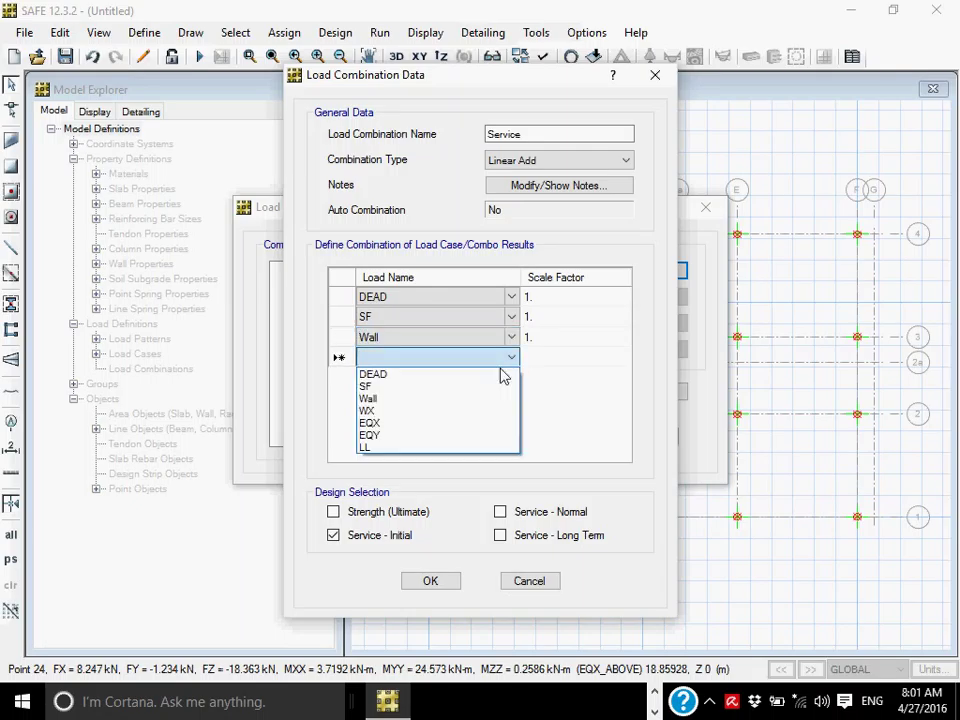
left_click(474, 423)
left_click(514, 380)
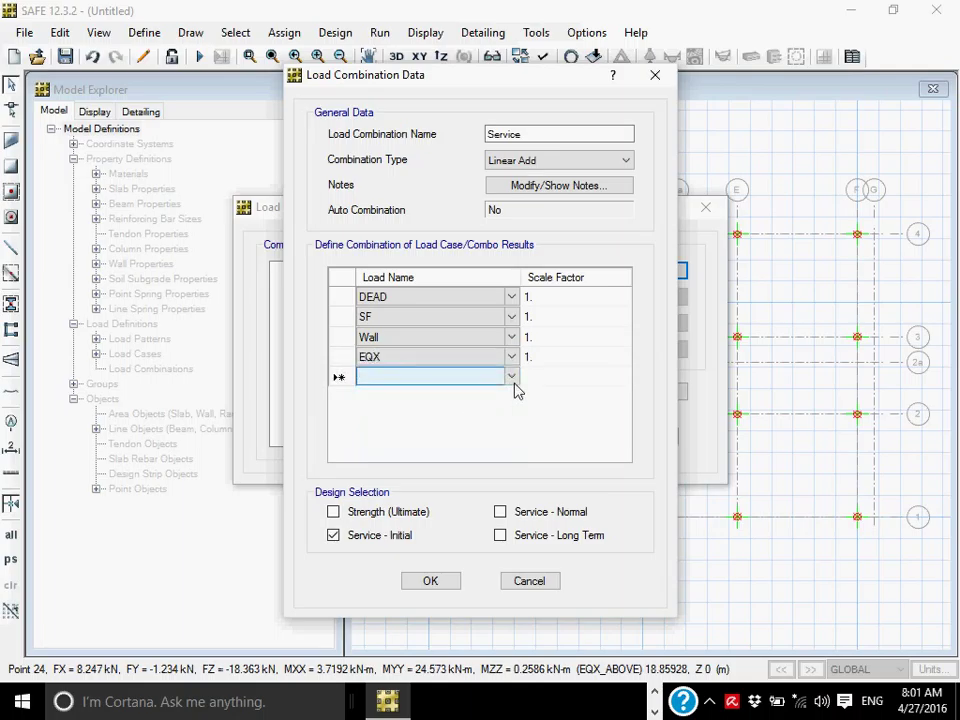
left_click(513, 377)
left_click(474, 455)
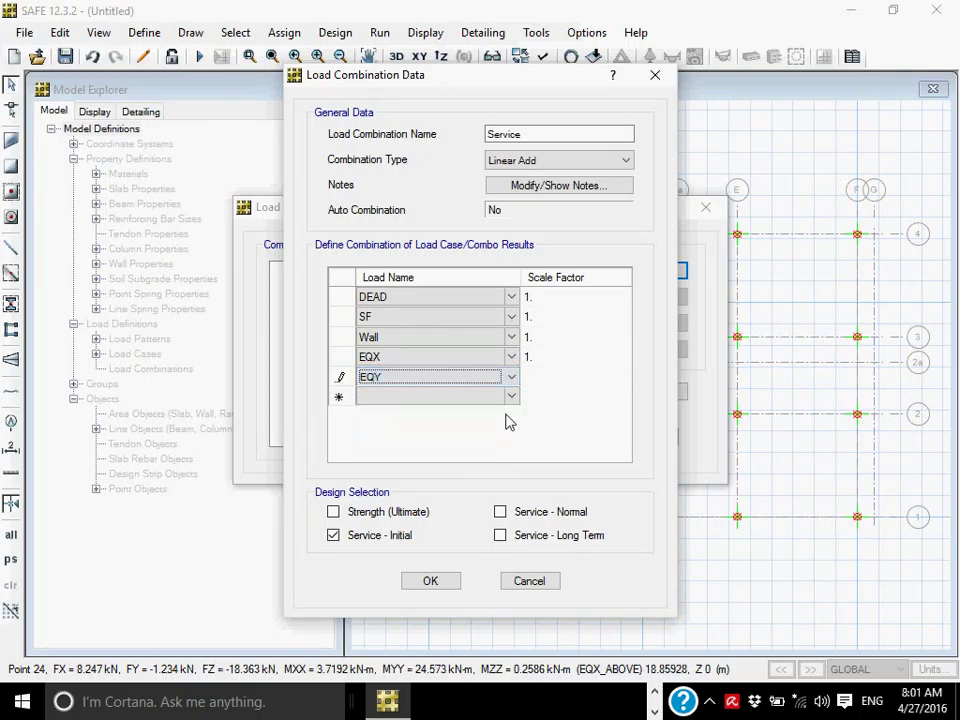
left_click(513, 399)
left_click(512, 400)
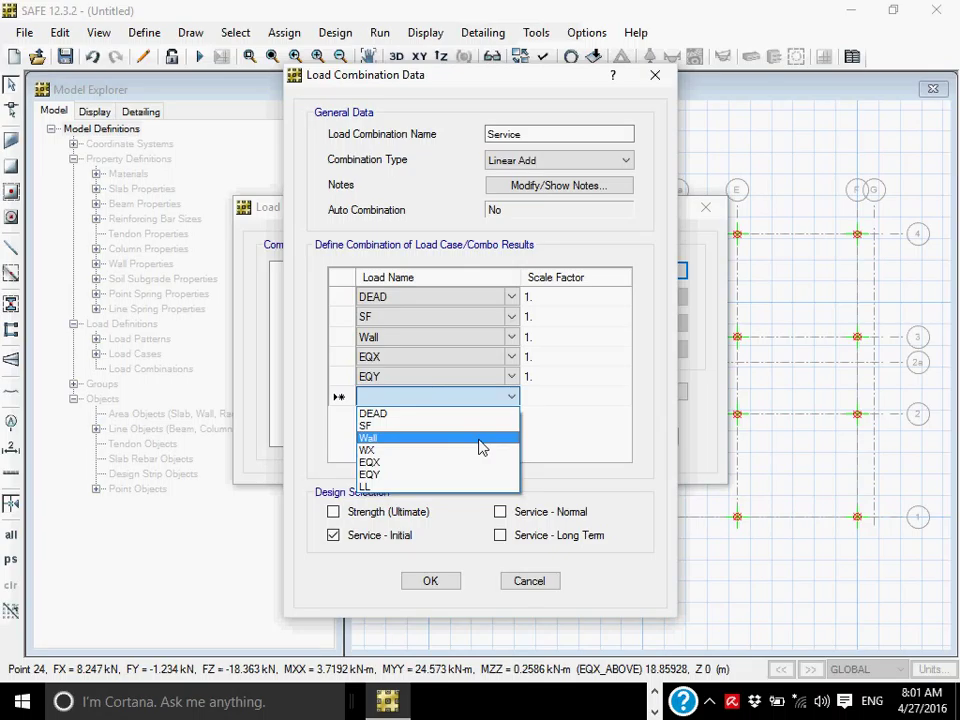
left_click(444, 367)
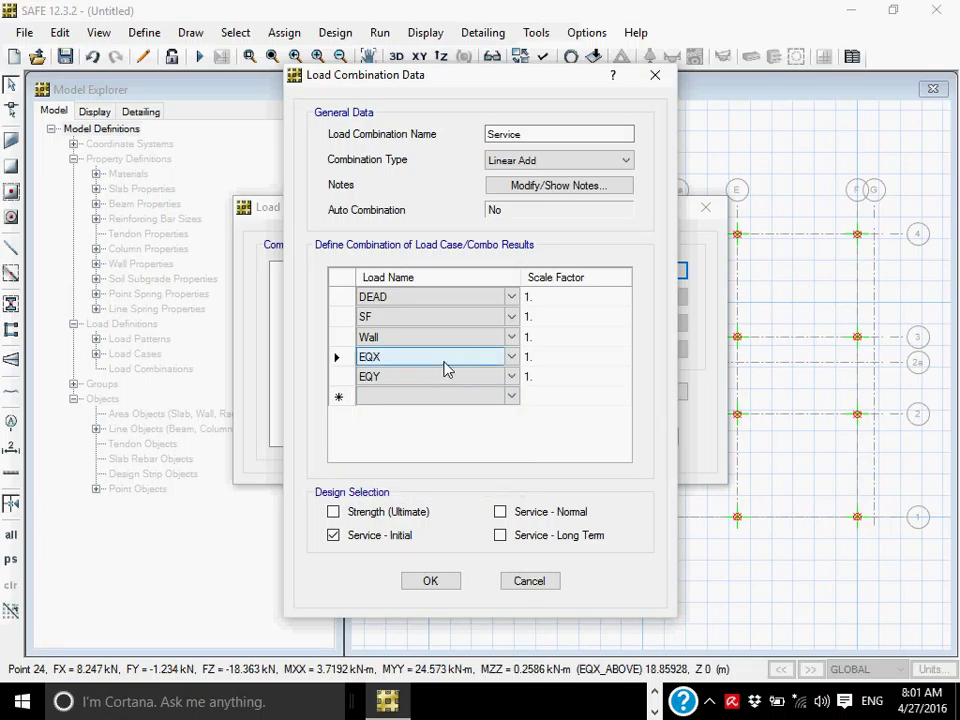
left_click(513, 358)
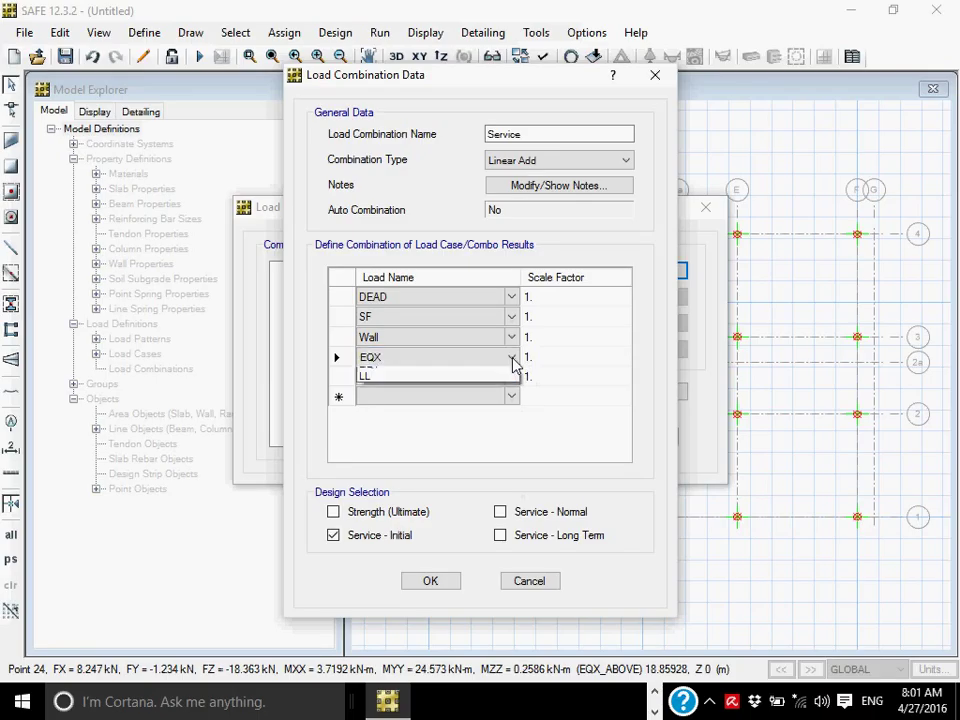
left_click(513, 358)
left_click(347, 362)
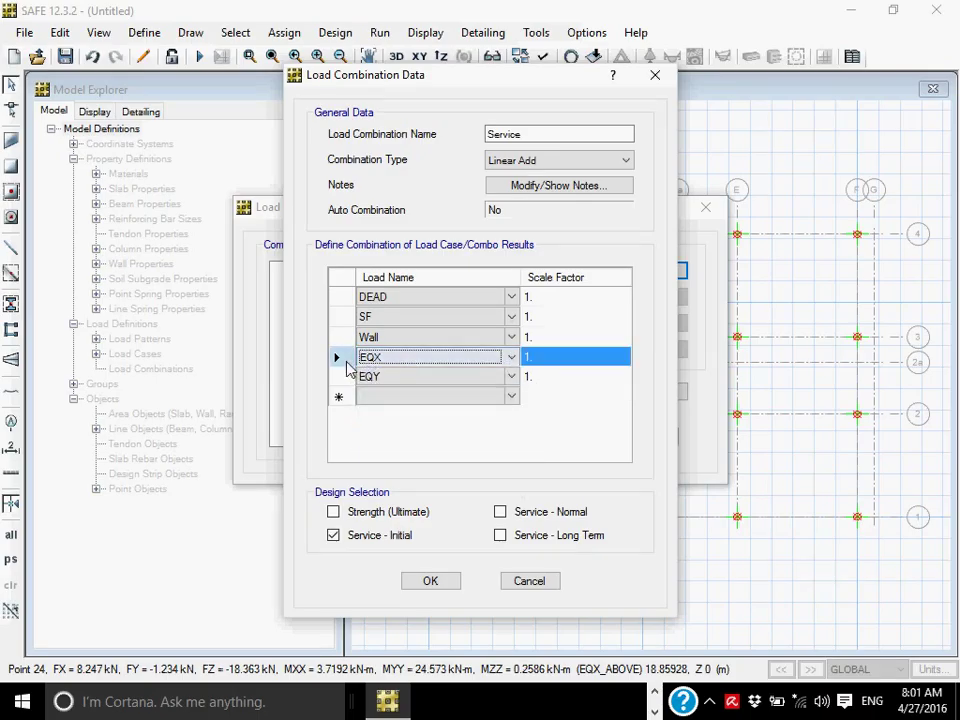
left_click(545, 360)
type("0")
left_click(545, 380)
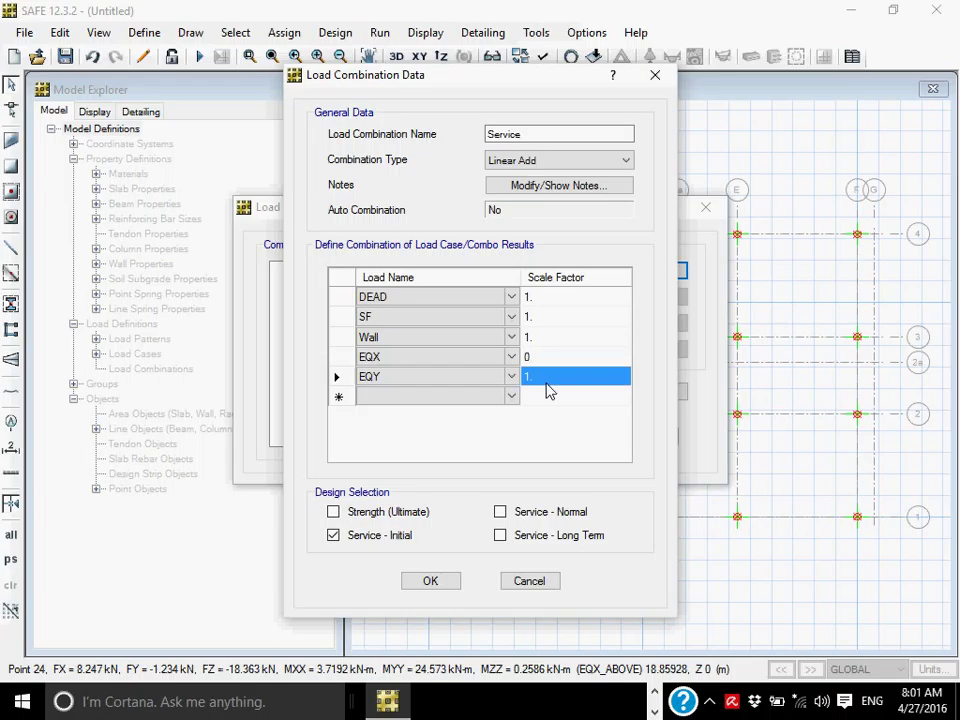
left_click(547, 390)
type("0")
left_click(549, 398)
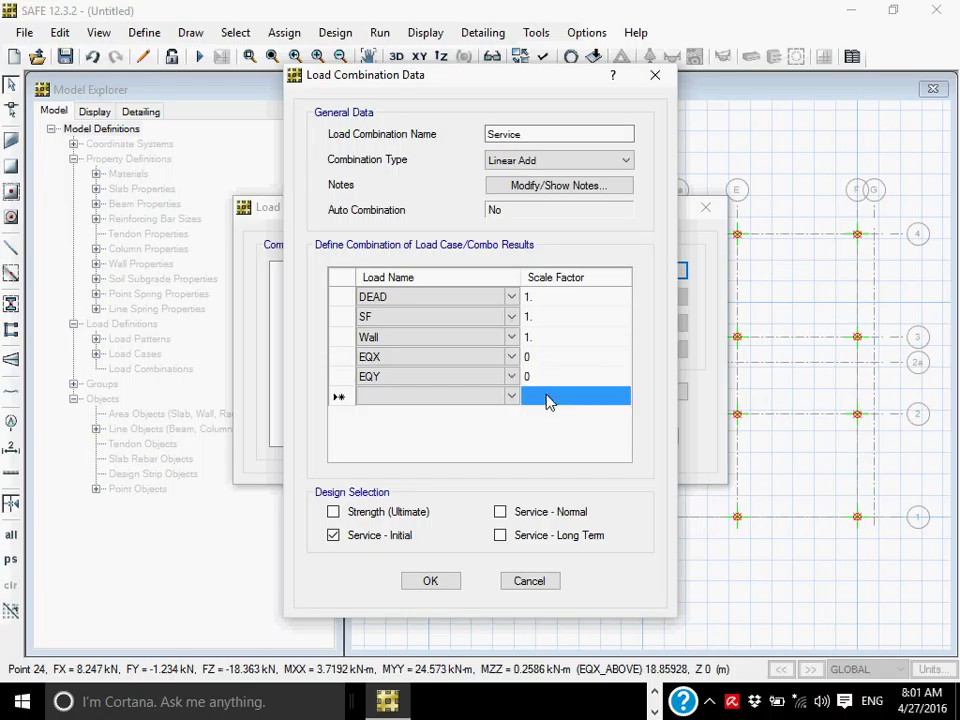
left_click(338, 368)
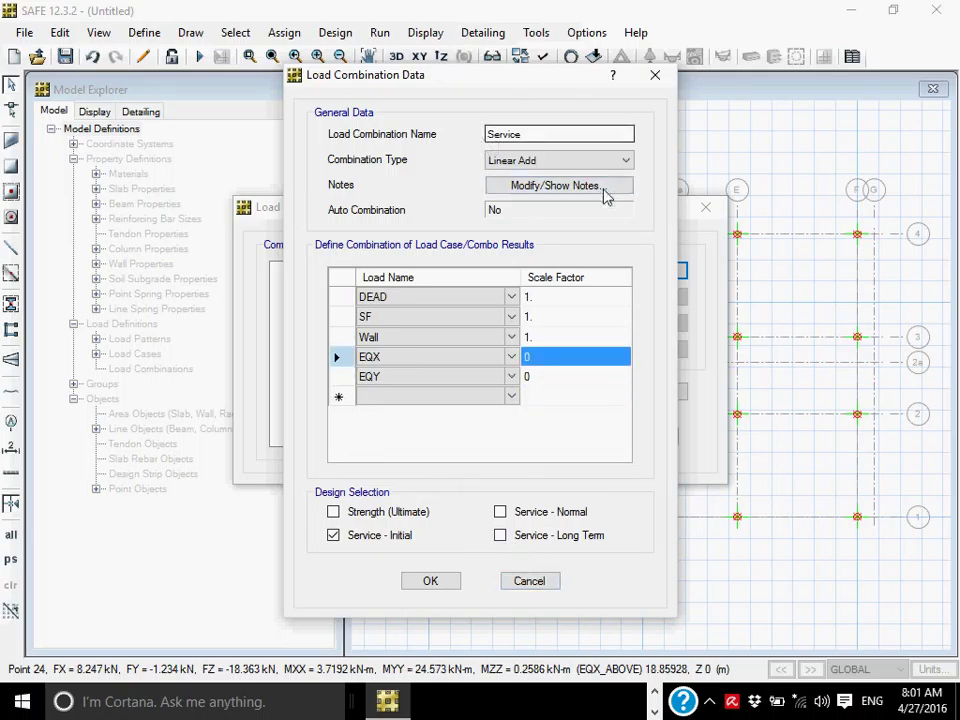
left_click(520, 583)
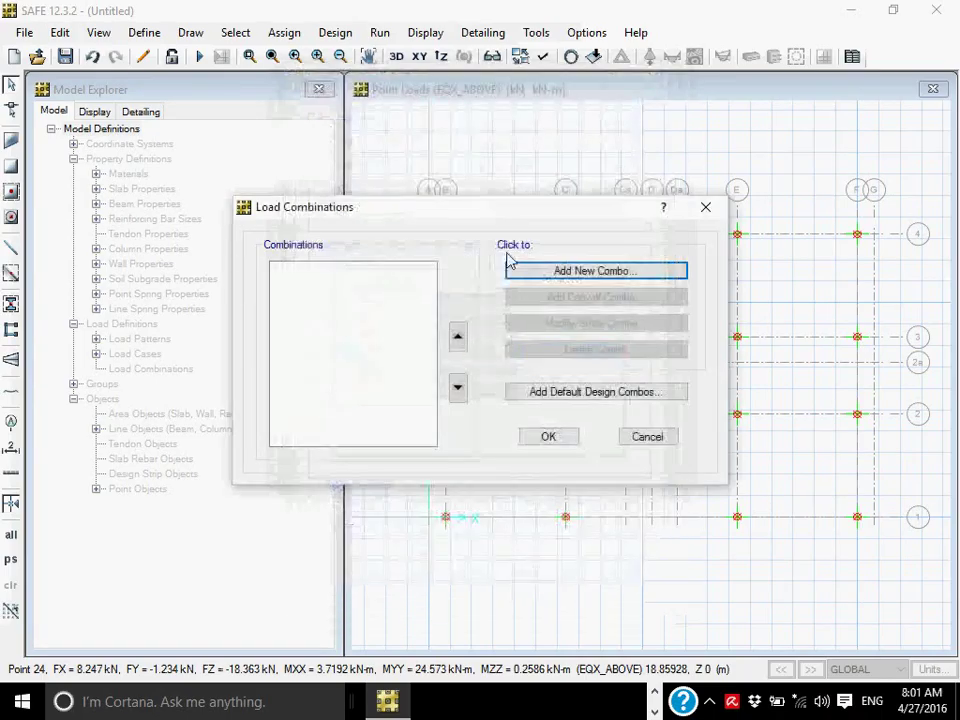
Step: Add a new load combination named Service and include the SF load case alongside DEAD, each with scale factor 1
left_click(540, 271)
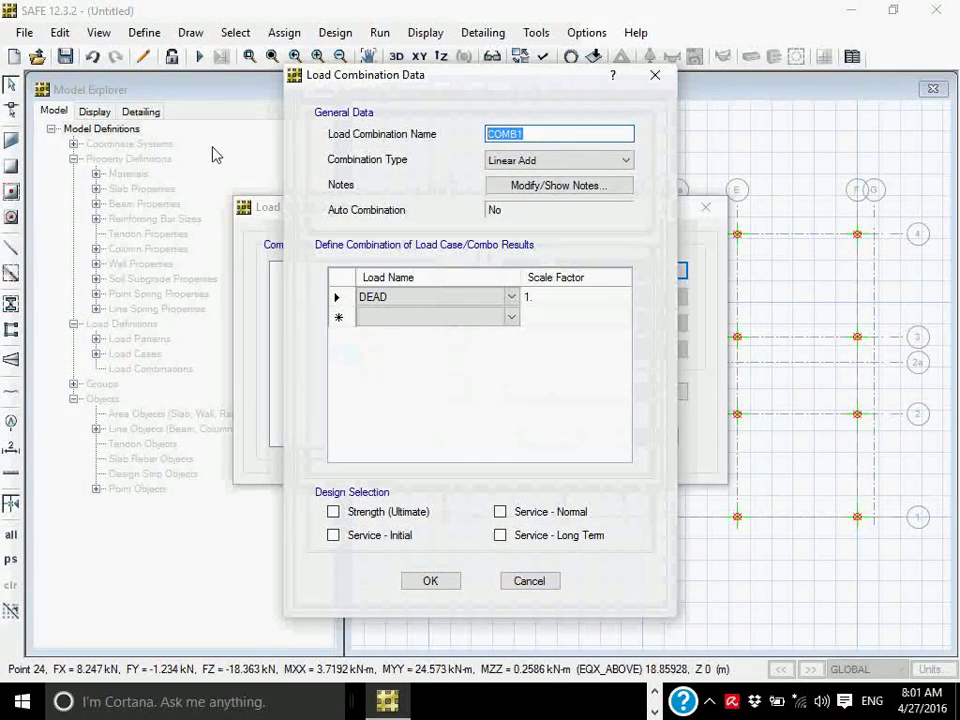
type("Service")
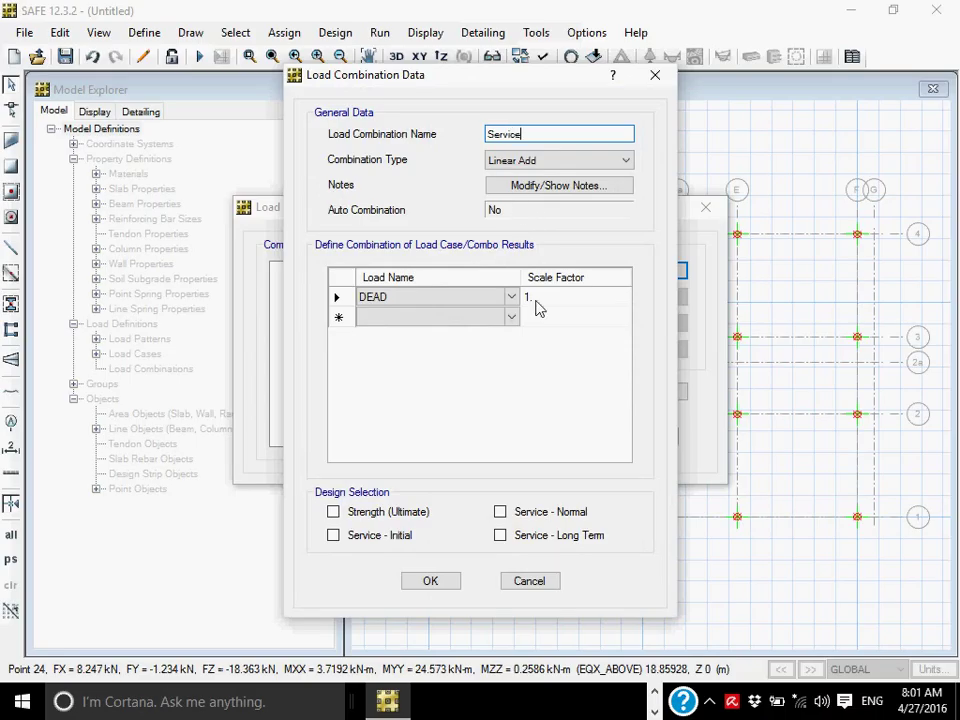
left_click(448, 322)
left_click(450, 328)
left_click(434, 346)
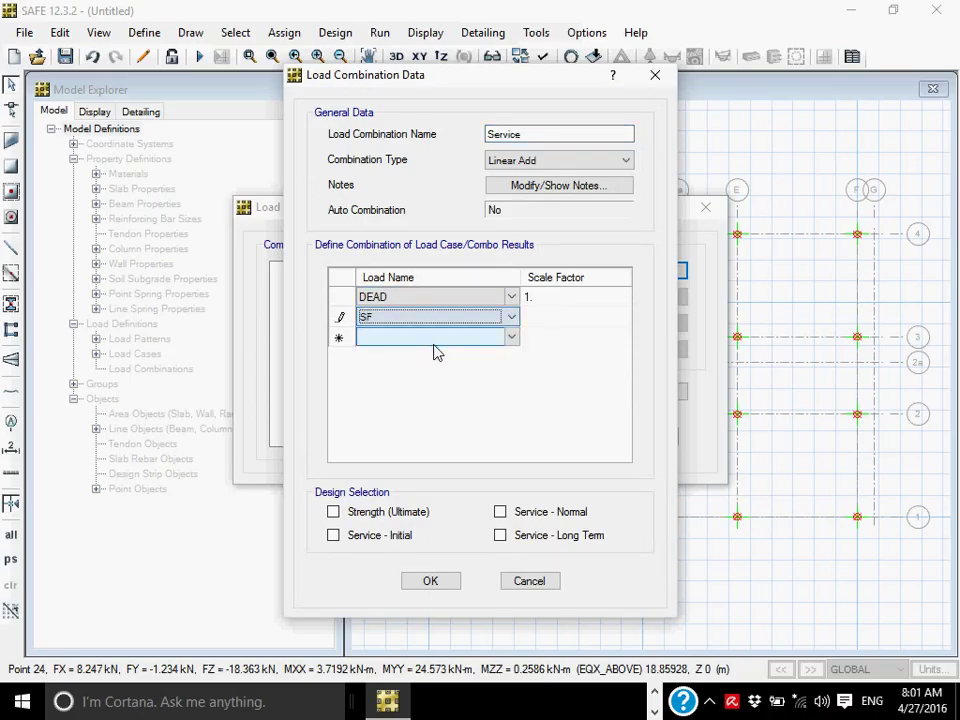
Step: Add the Wall and LL load cases to the Service combination with scale factor 1, and accept the load combinations
left_click(405, 346)
left_click(403, 343)
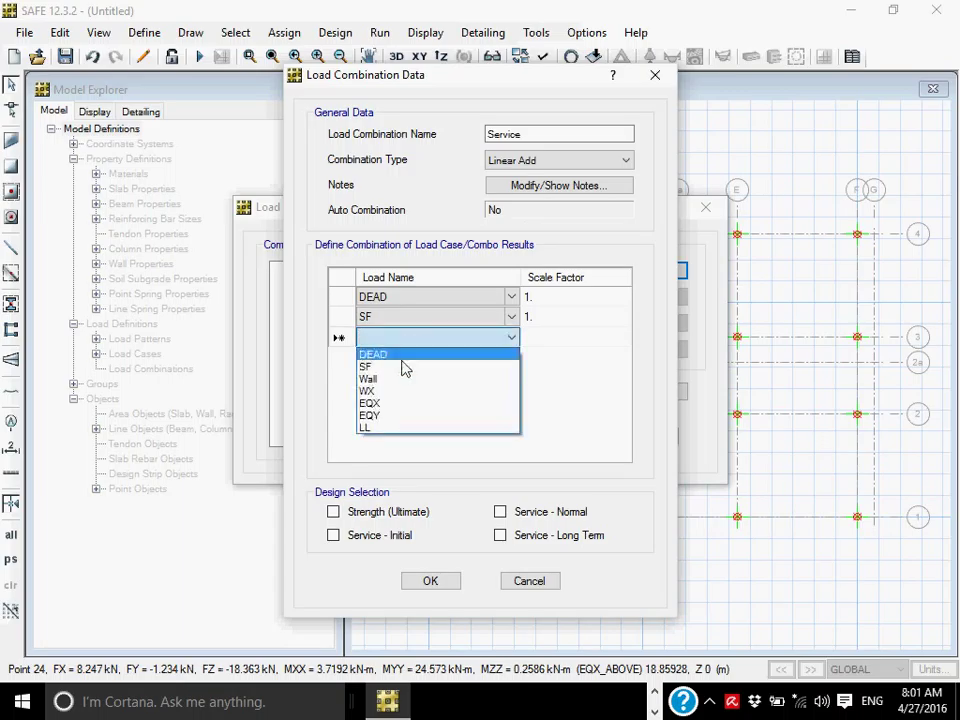
left_click(405, 381)
left_click(448, 358)
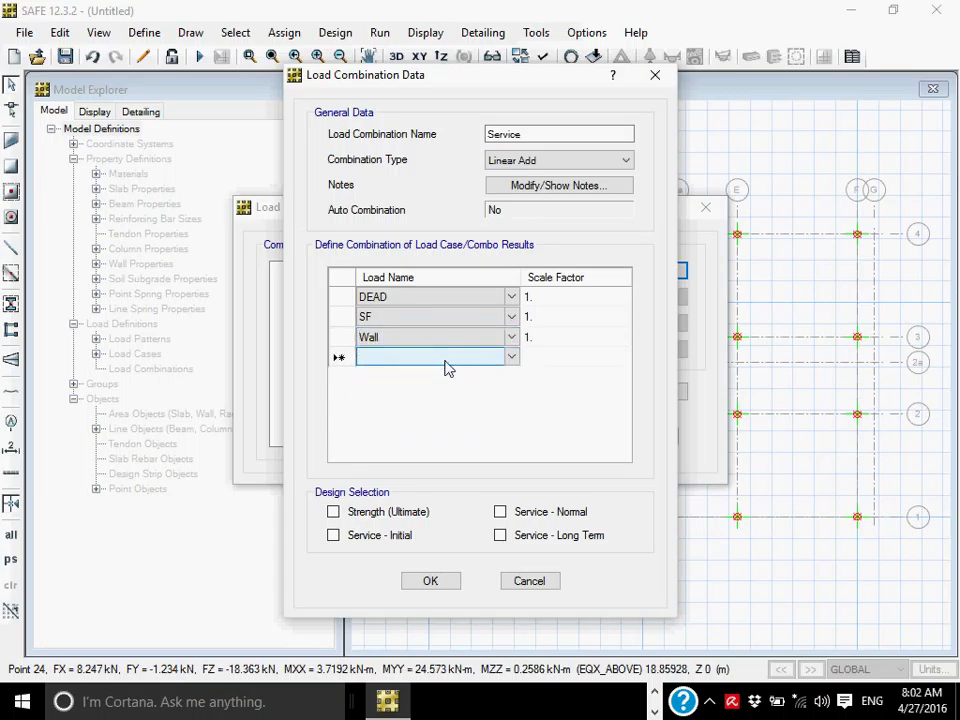
left_click(447, 368)
left_click(451, 451)
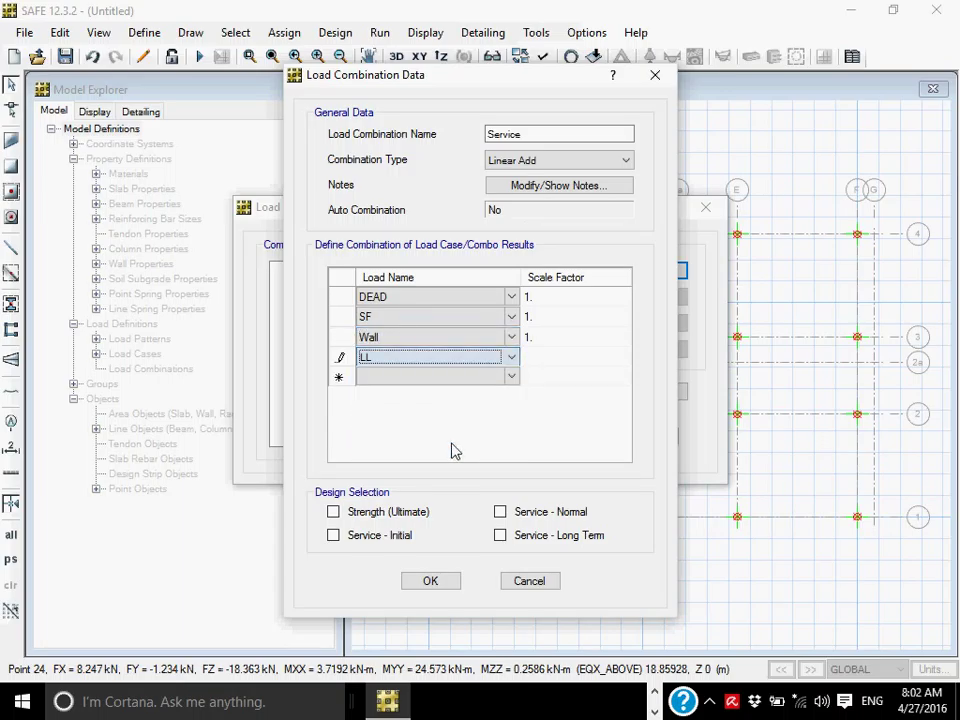
left_click(535, 360)
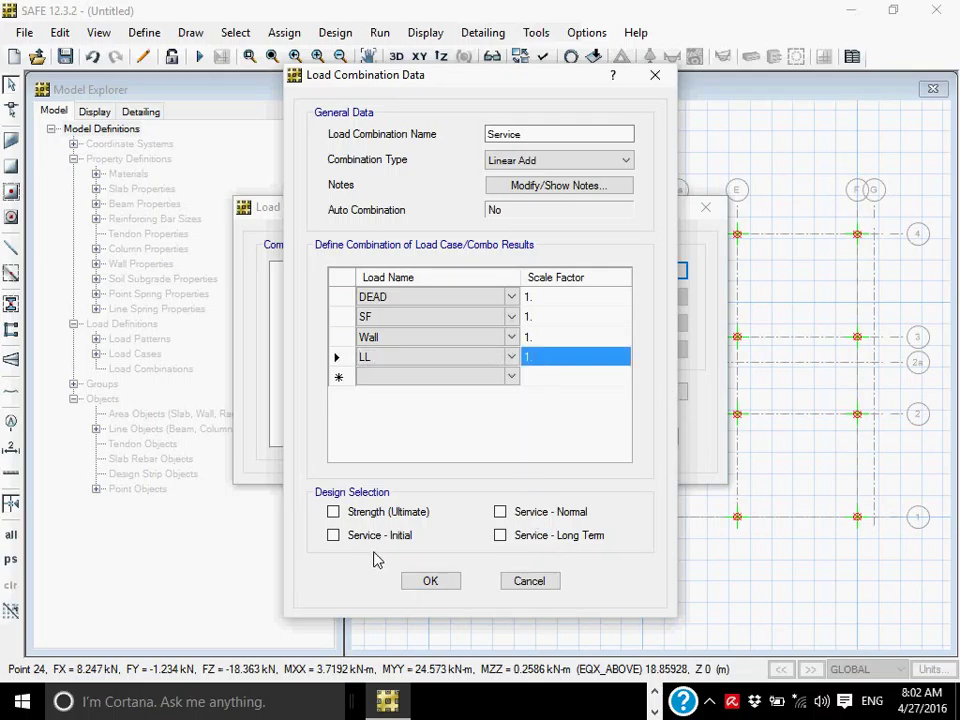
left_click(430, 581)
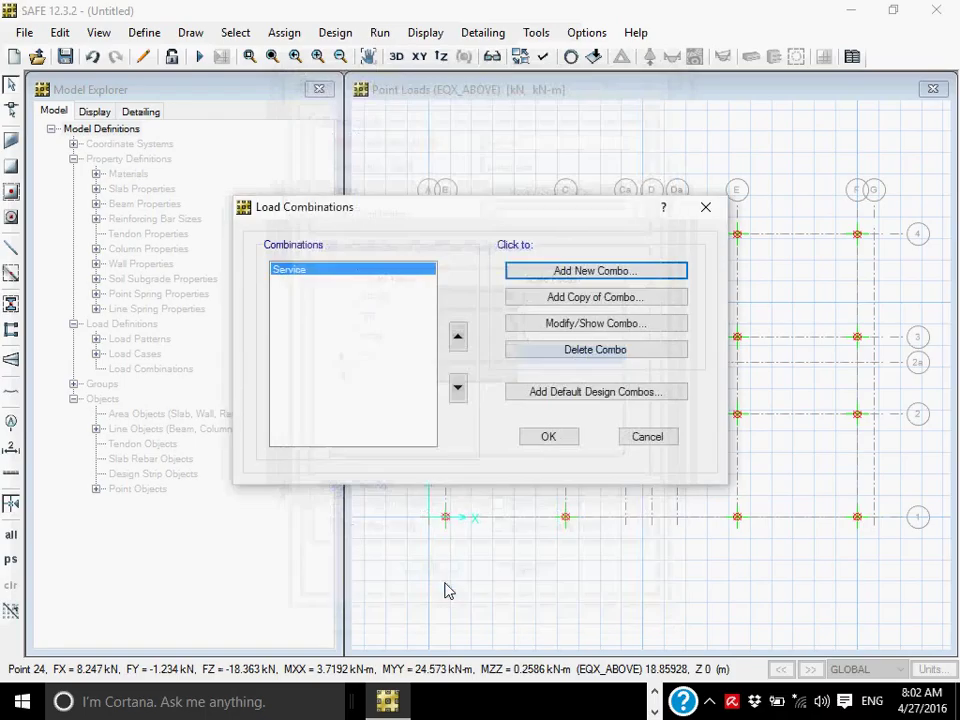
left_click(546, 438)
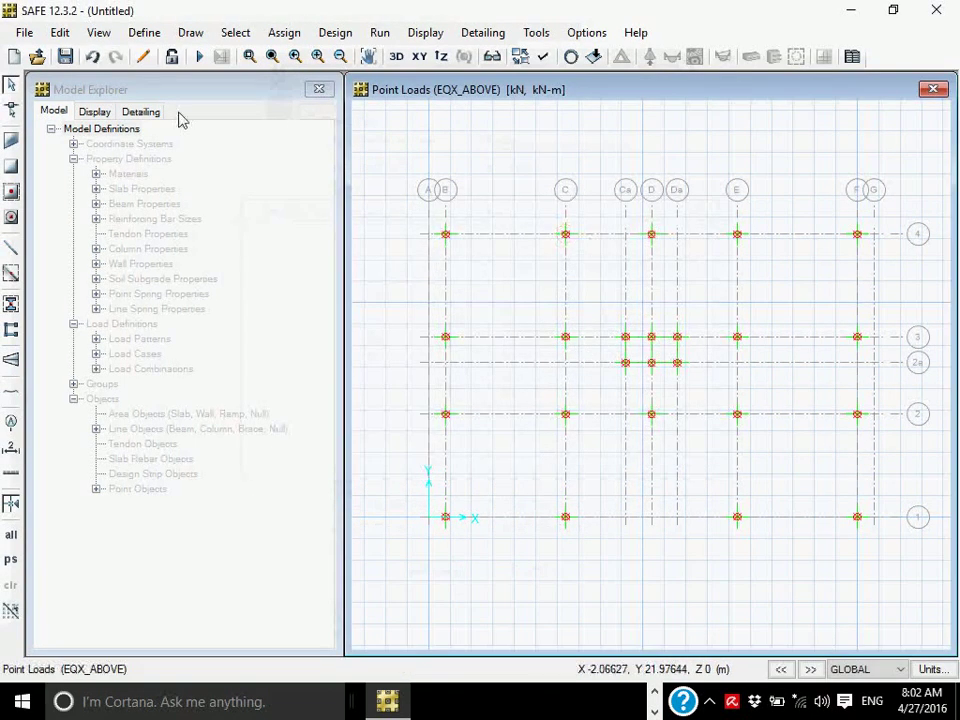
left_click(143, 34)
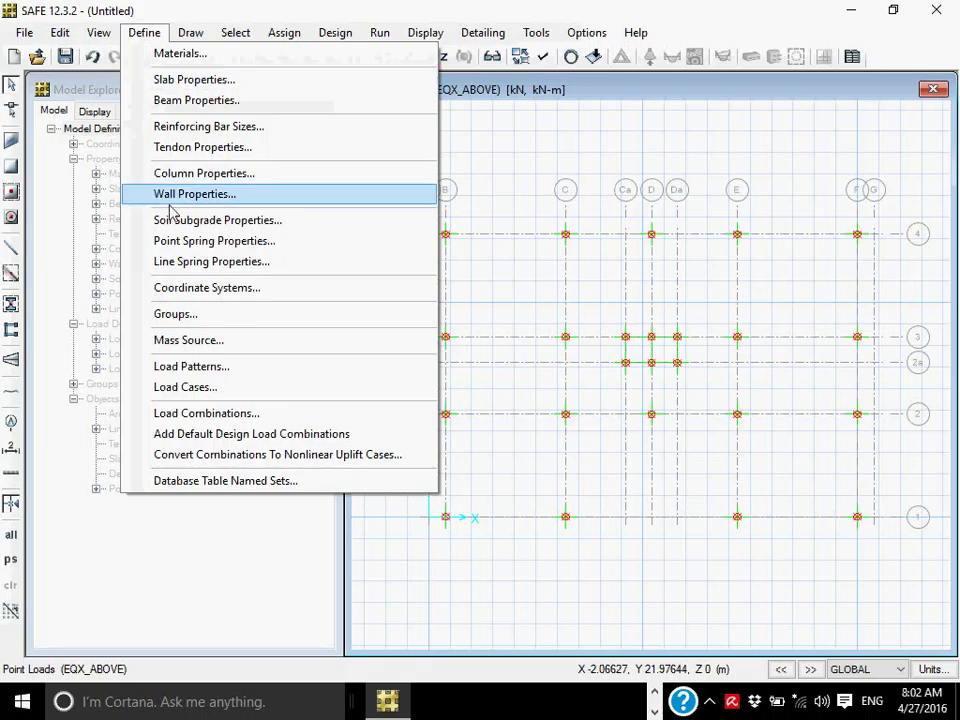
left_click(214, 413)
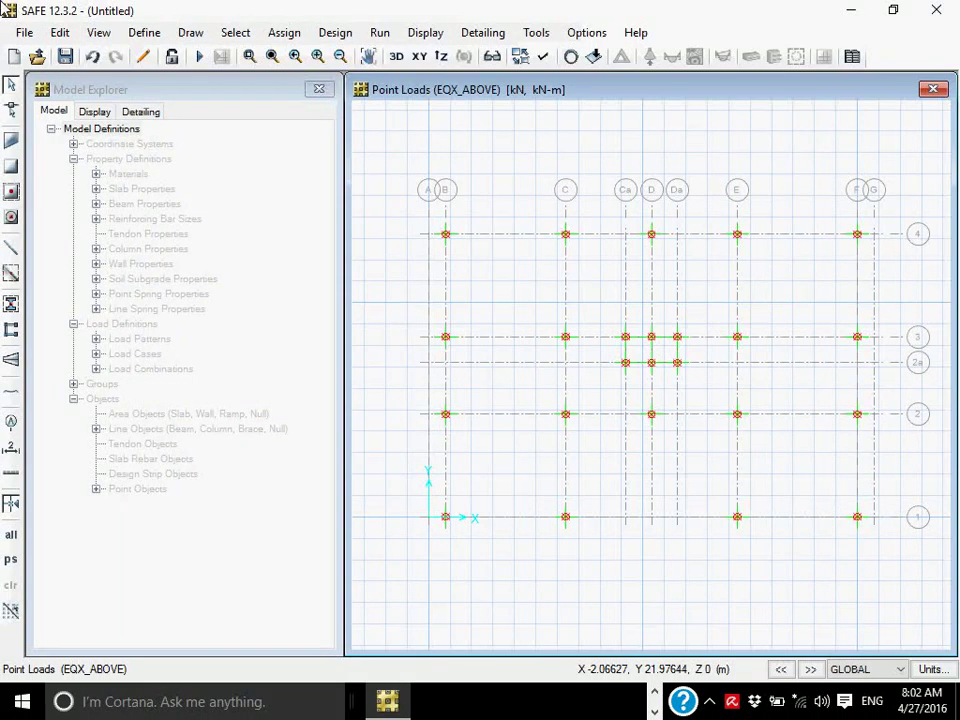
left_click(143, 33)
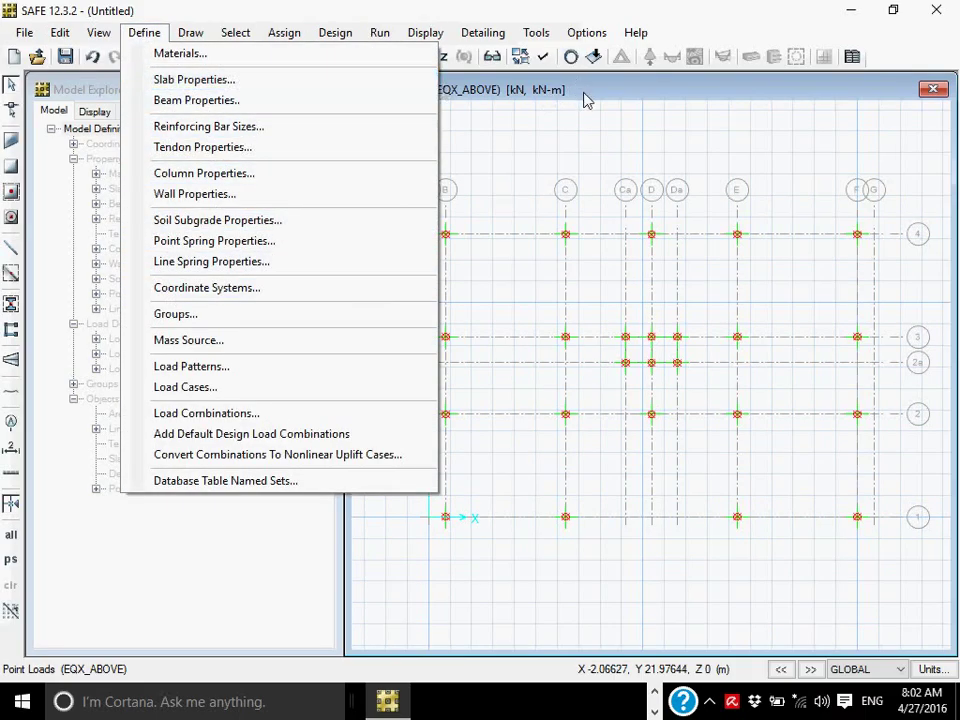
left_click(552, 88)
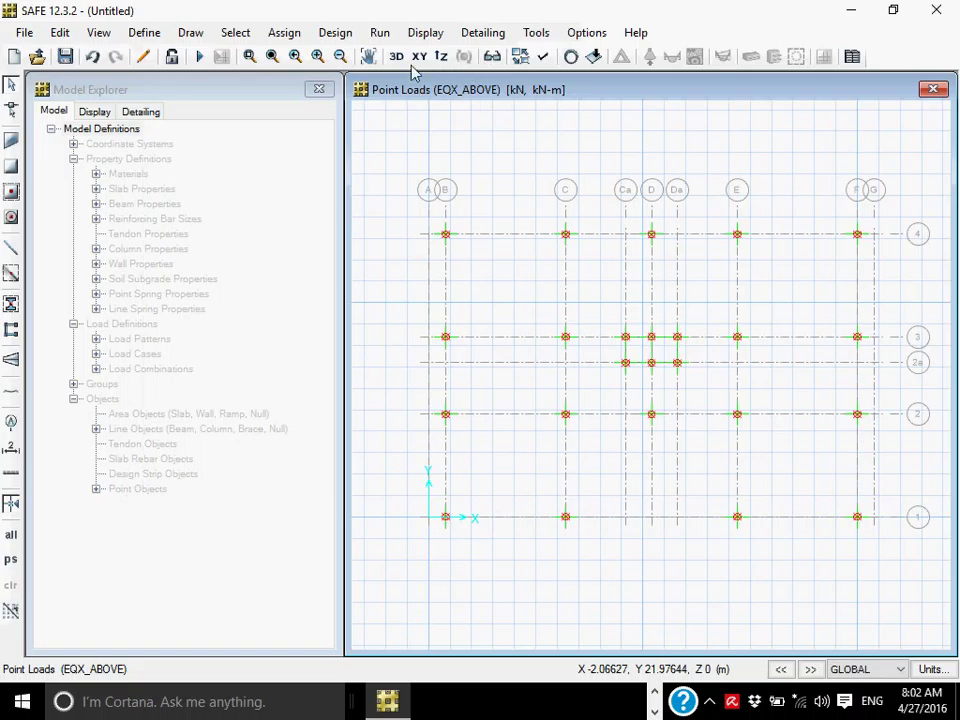
Step: Draw a rectangular Mat 600 slab with straight edges through grid points B-4, F-4, F-1 and B-1, and leave draw mode
left_click(10, 143)
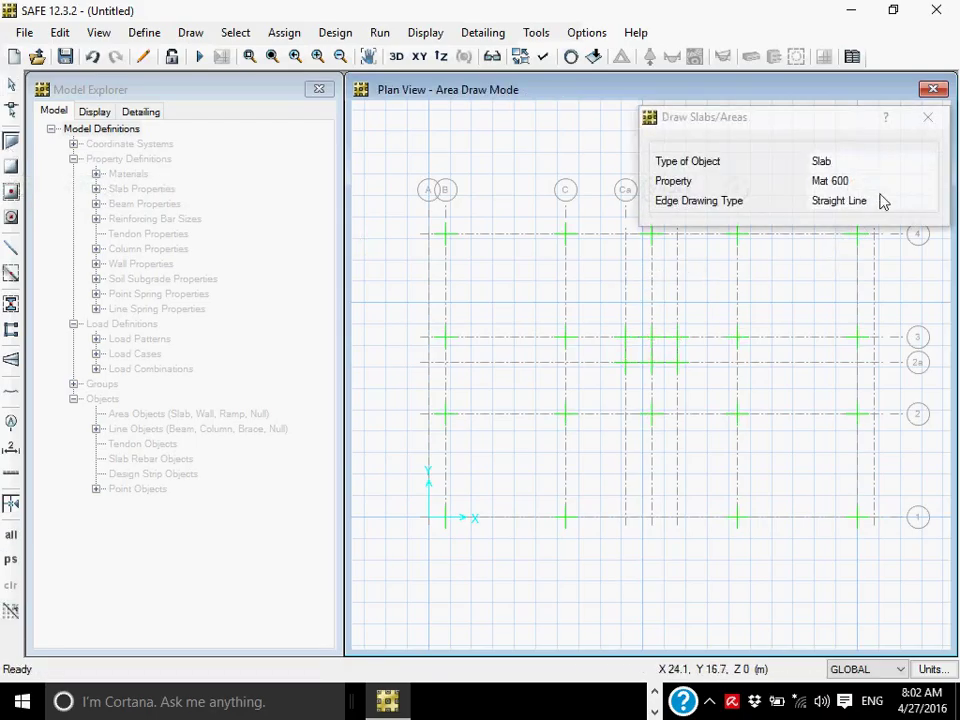
left_click(905, 162)
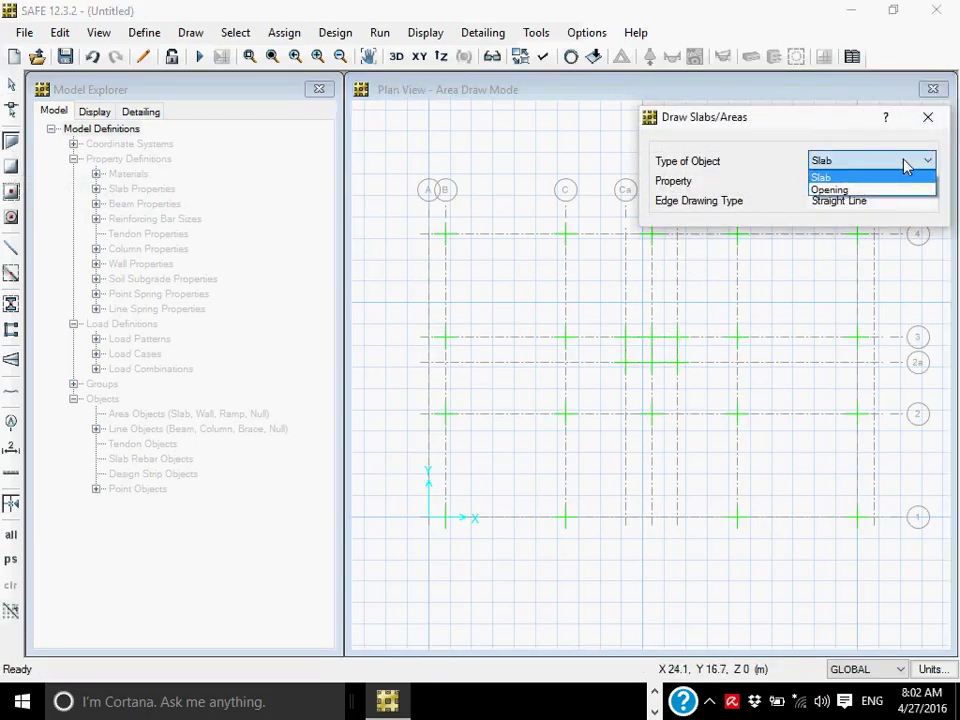
left_click(905, 162)
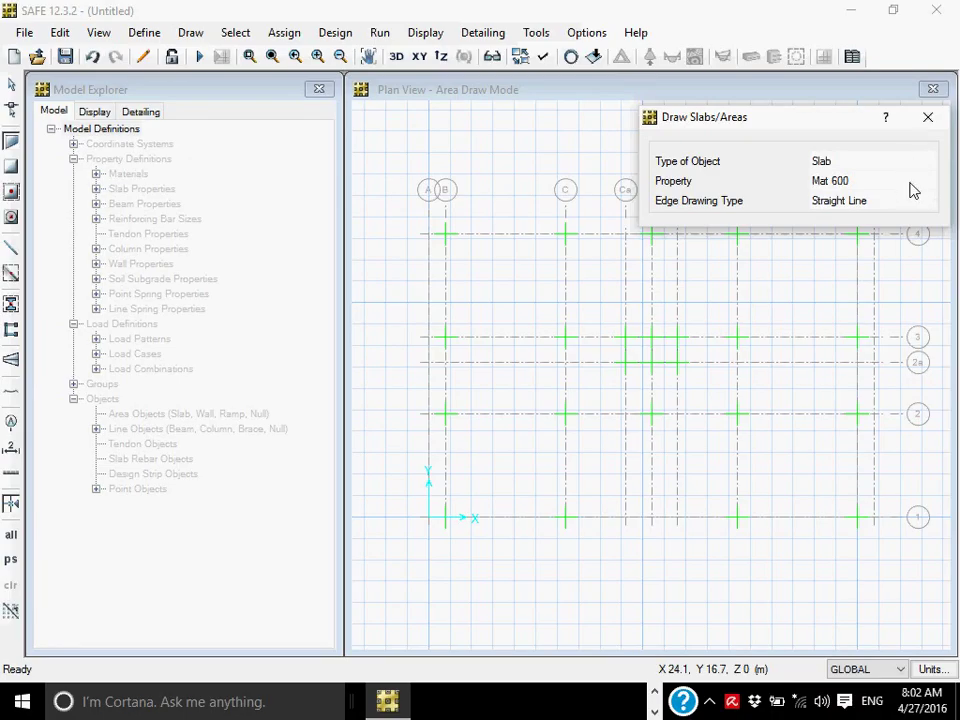
left_click_drag(862, 126, 819, 41)
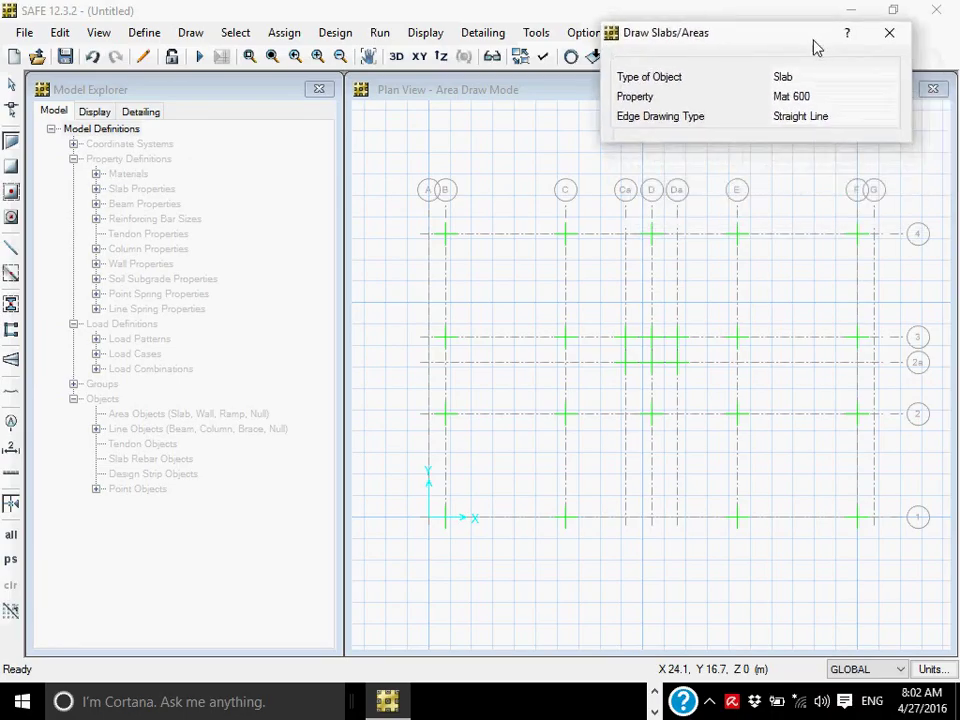
left_click(445, 235)
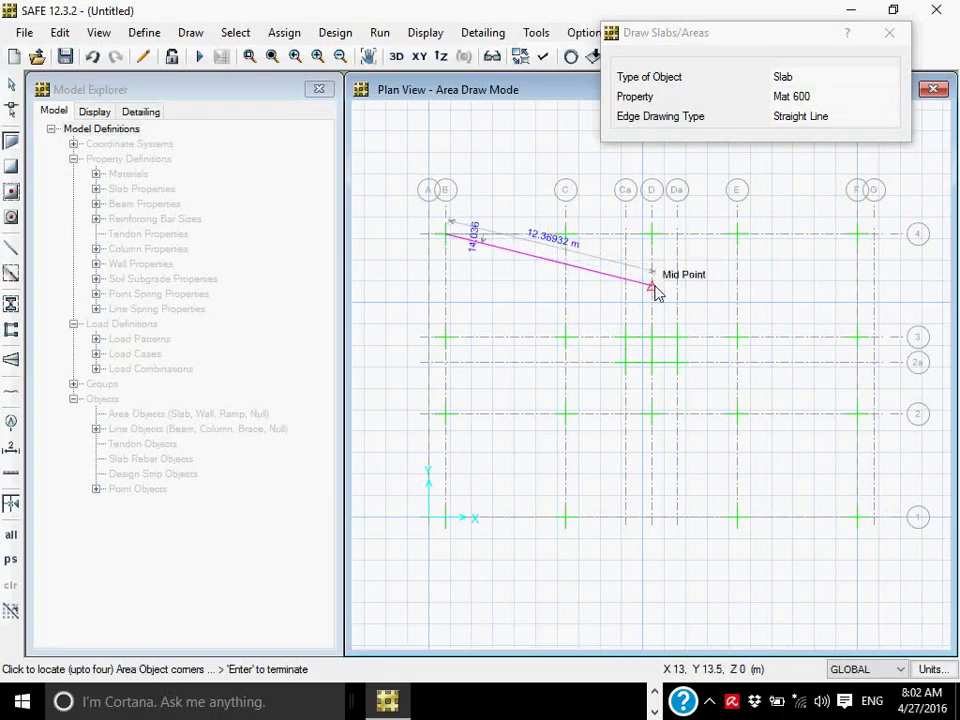
left_click(857, 236)
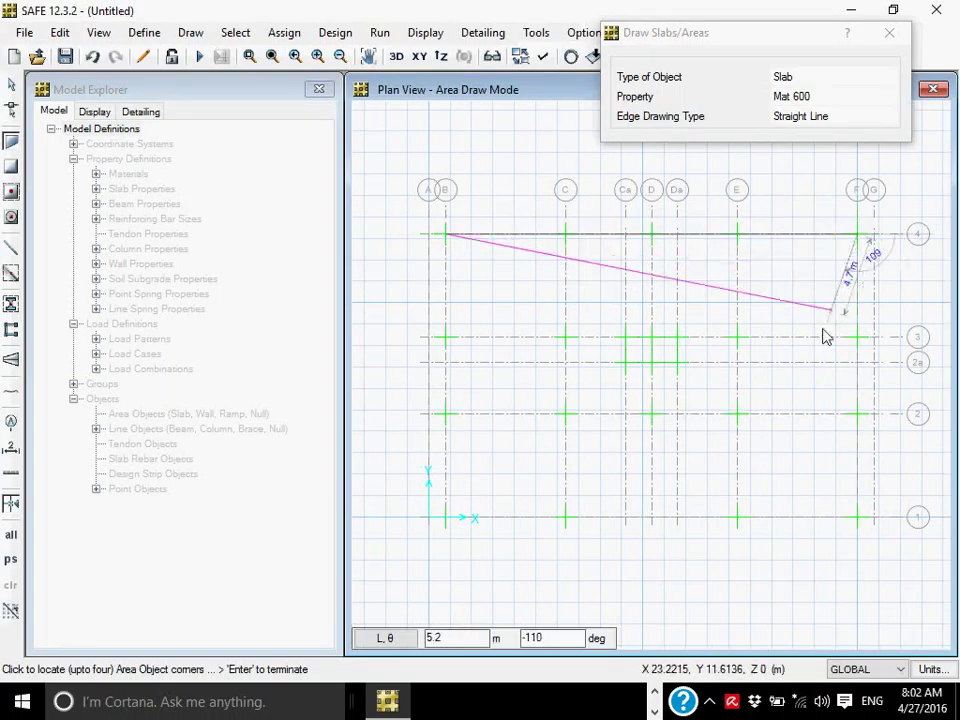
left_click(856, 516)
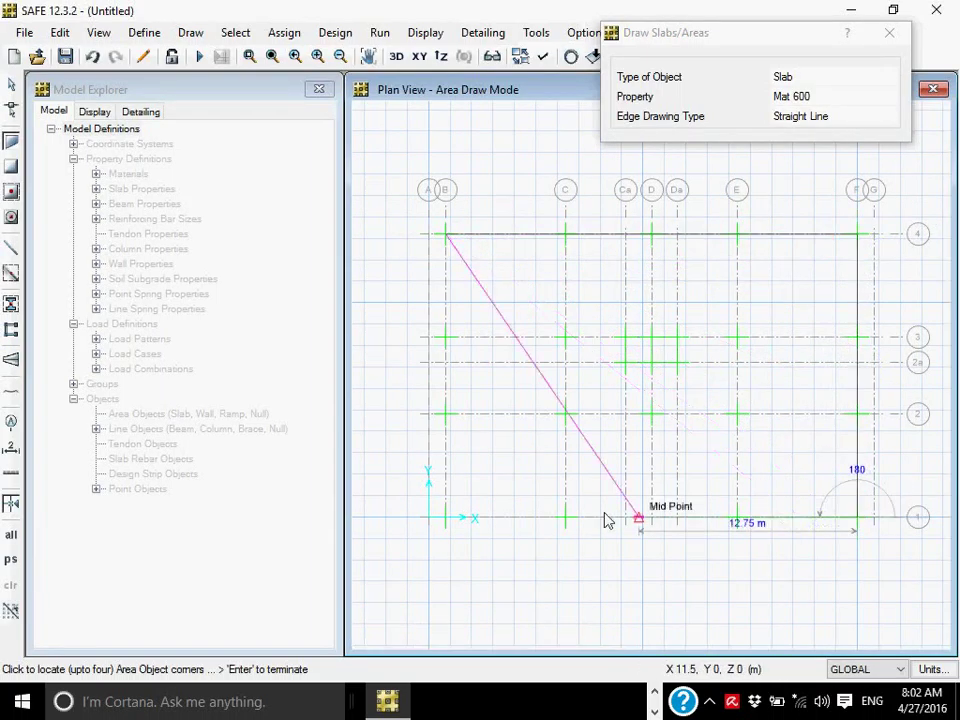
left_click(447, 517)
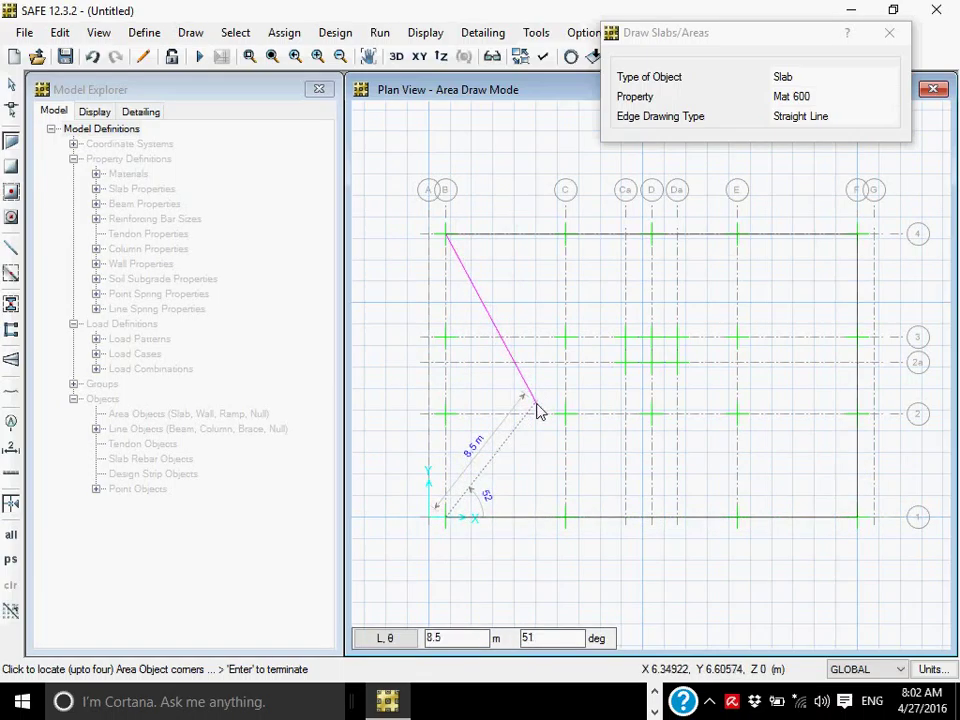
key("Return")
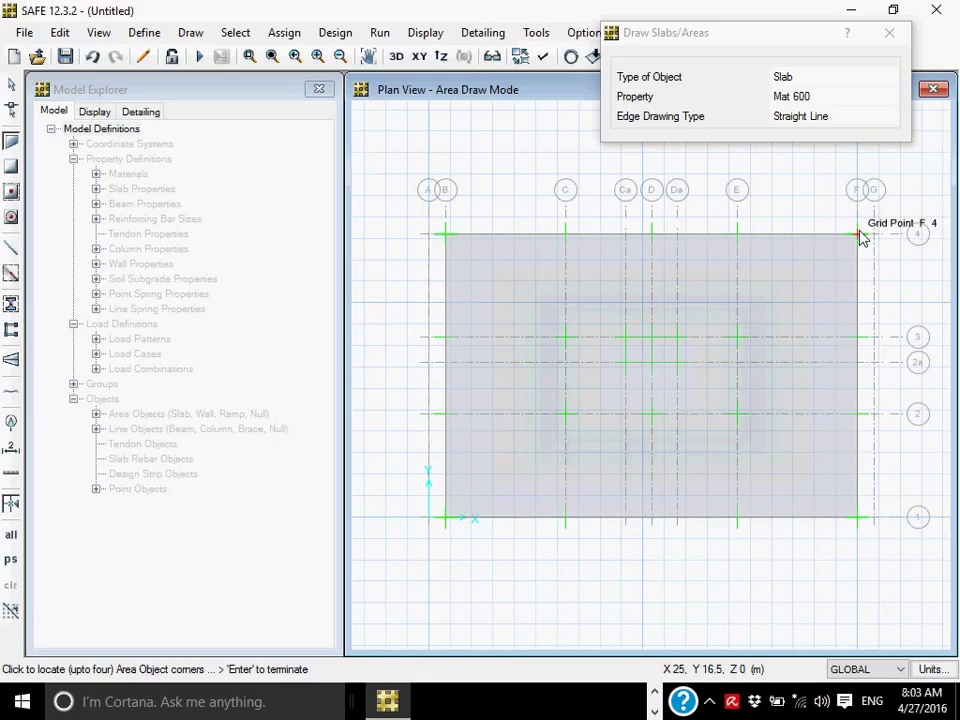
left_click(598, 400)
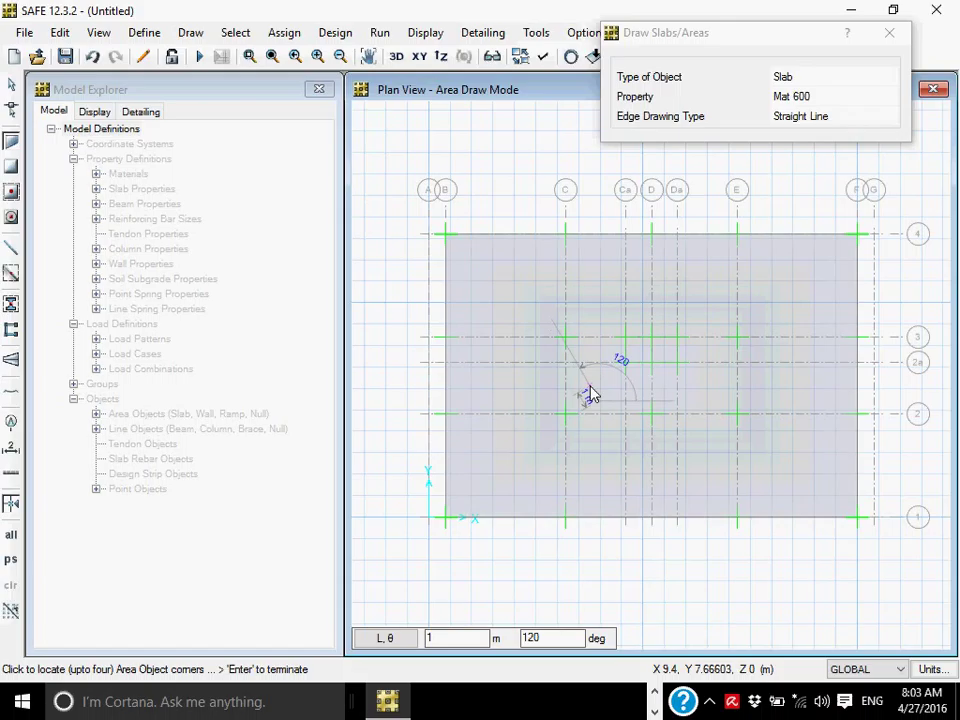
key("Escape")
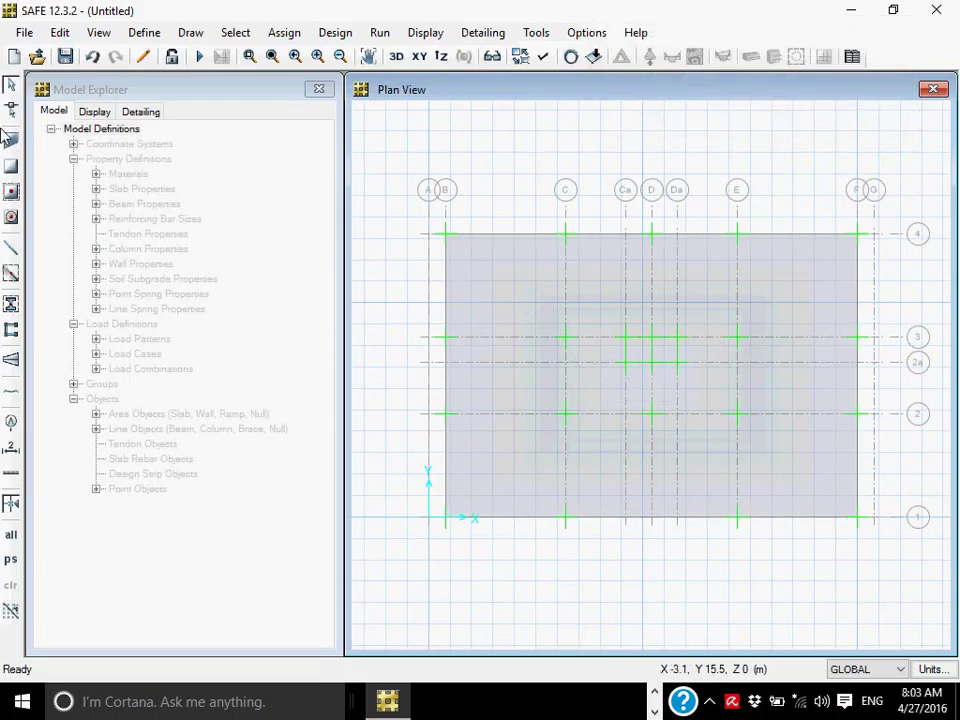
Step: Expand the mat slab outward on all edges with an offset value of 225 mm
left_click(500, 284)
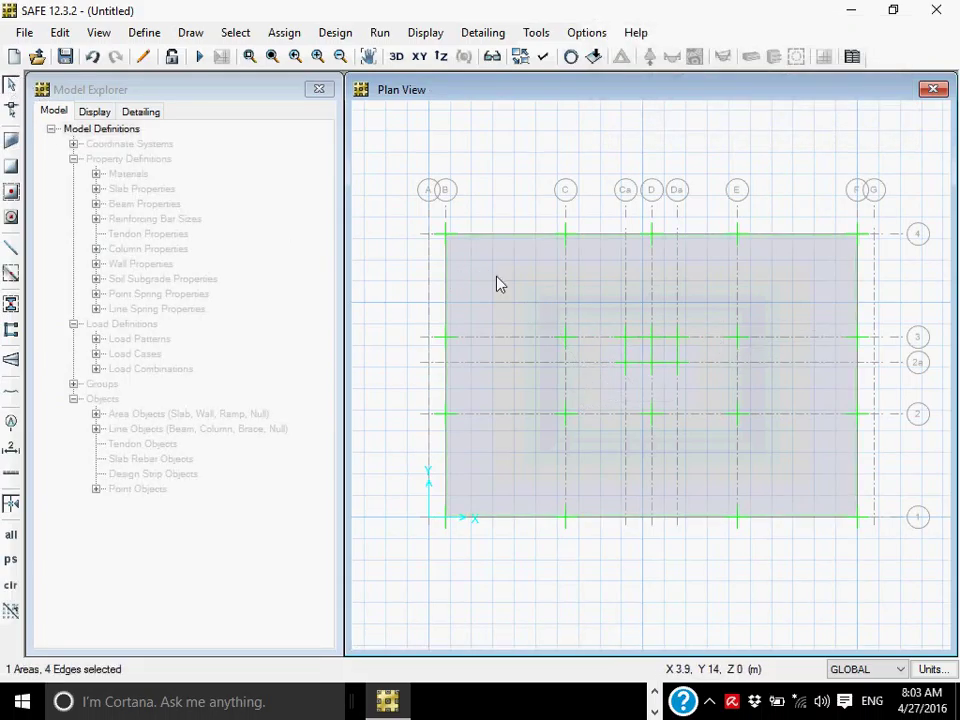
left_click(59, 33)
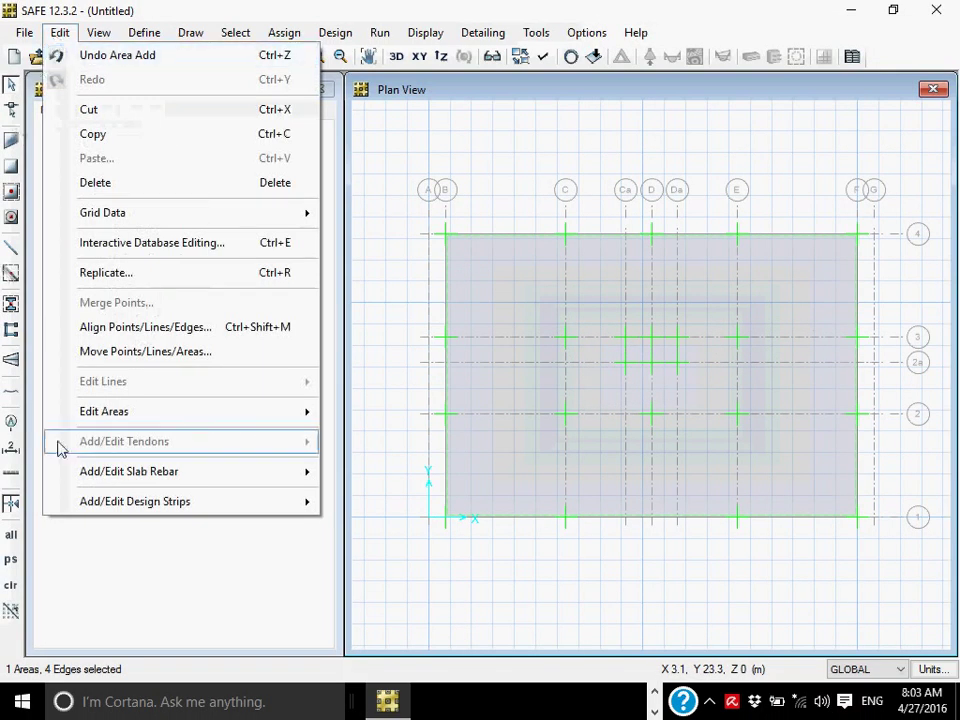
mouse_move(110, 412)
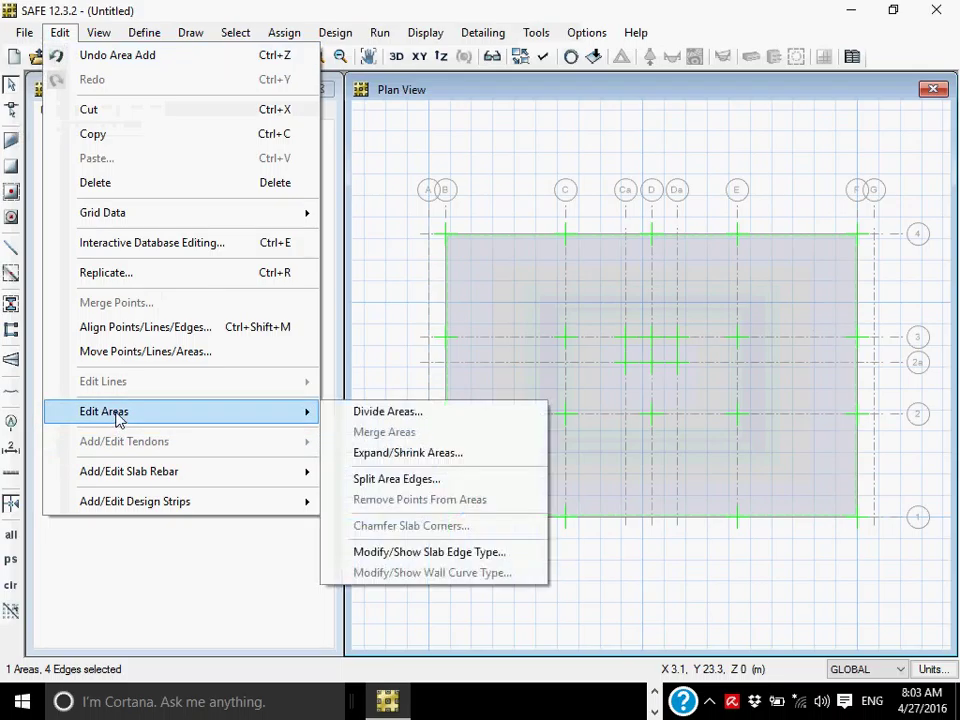
left_click(411, 456)
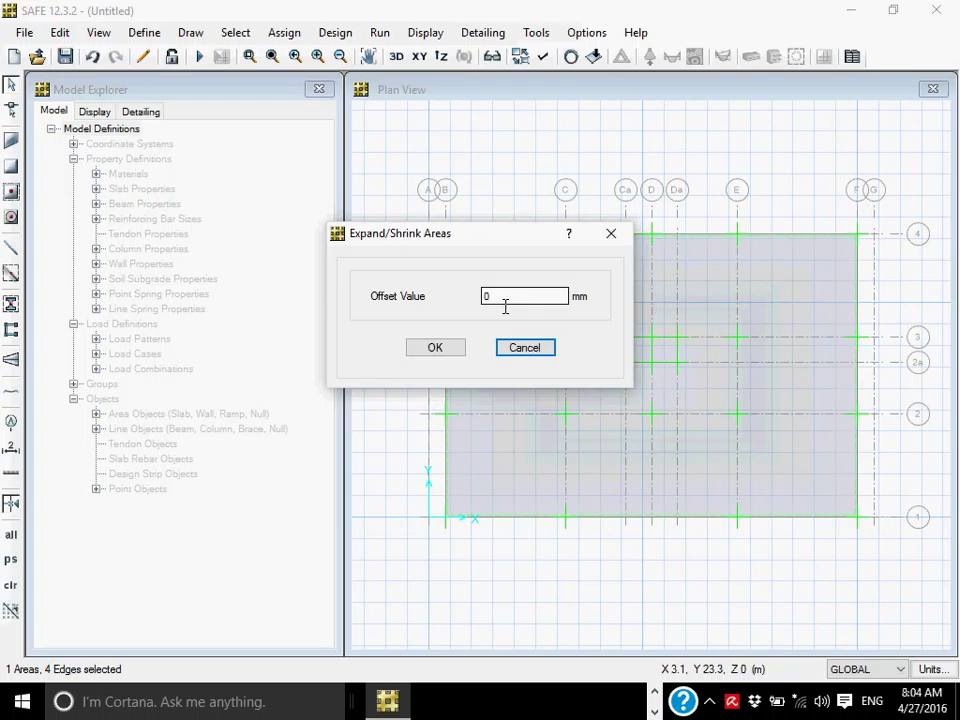
double_click(505, 306)
type("225")
left_click(441, 349)
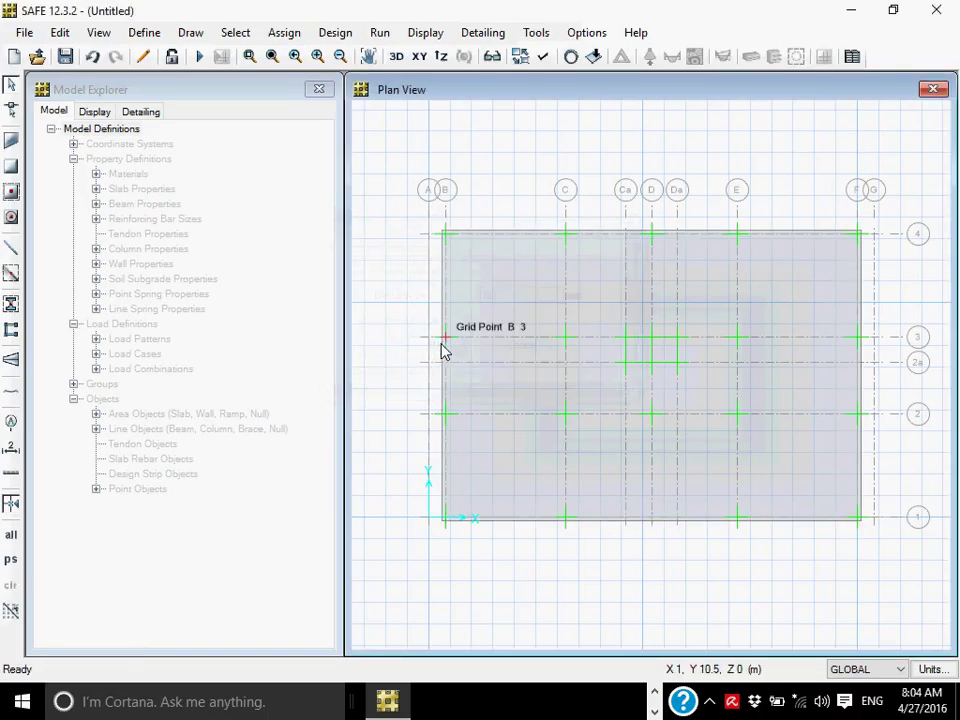
Step: Examine the expanded slab's edge offset around grid point B-4, and return to the whole plan
scroll(399, 237, "up", 3)
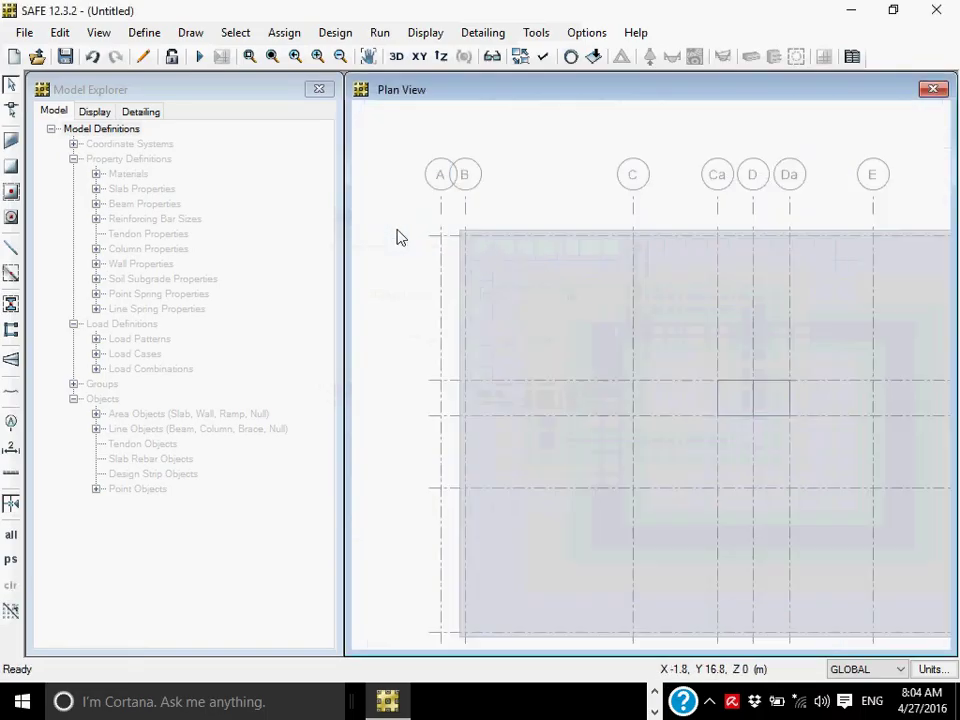
scroll(397, 231, "up", 5)
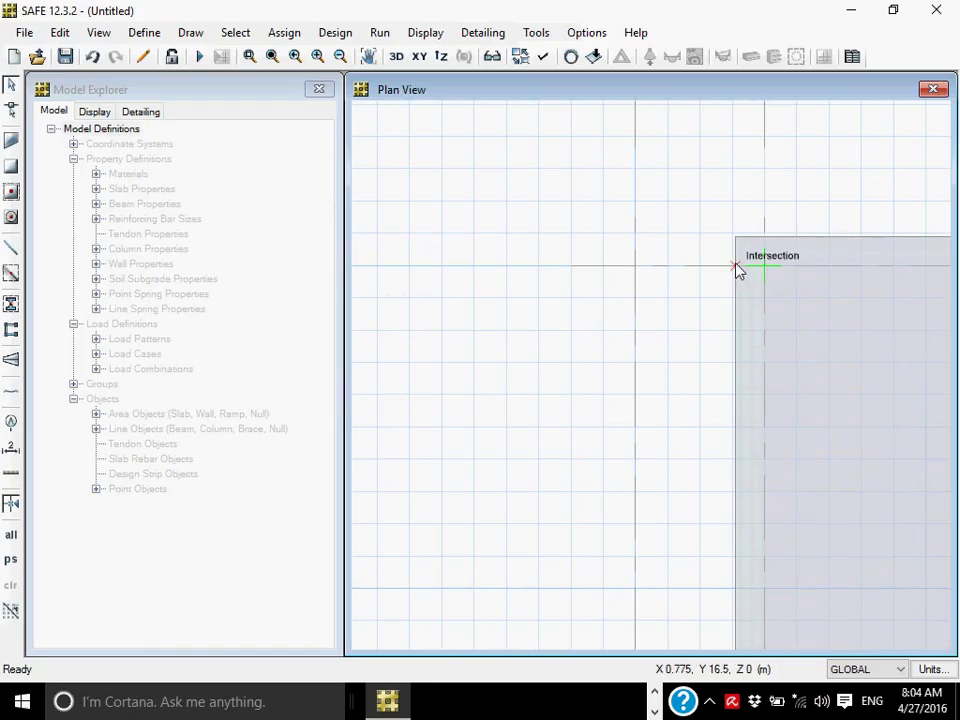
scroll(775, 322, "down", 2)
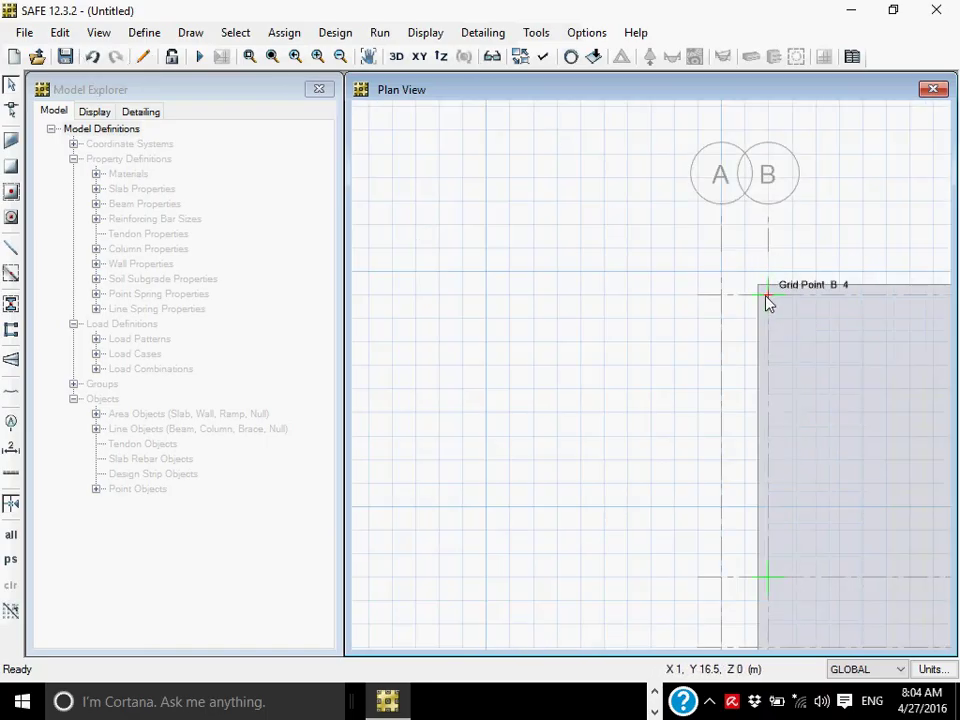
left_click(767, 296)
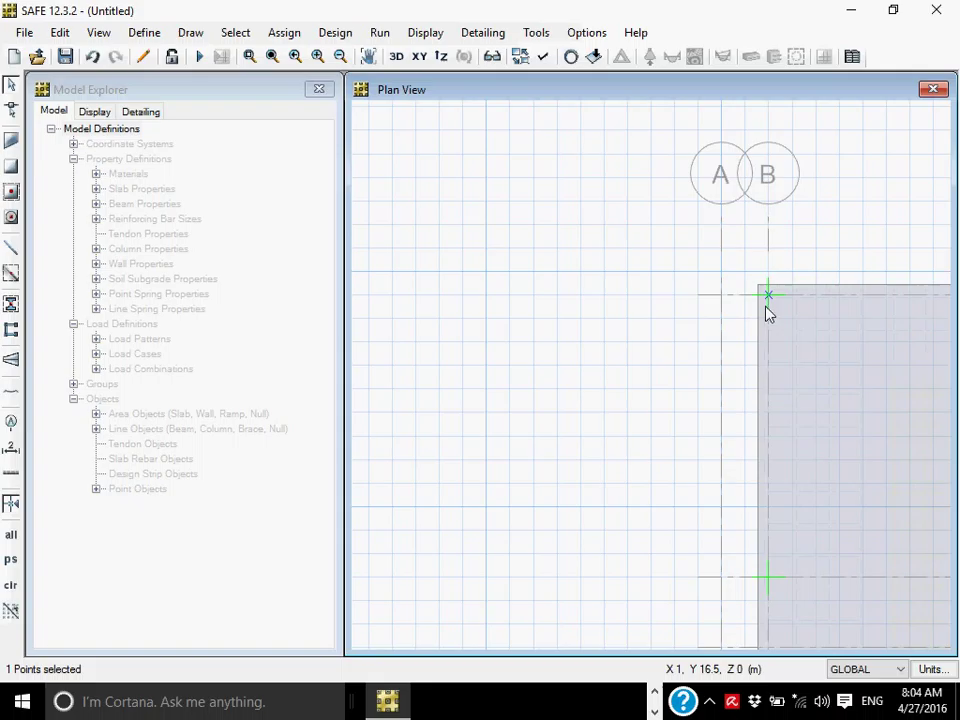
left_click(11, 83)
scroll(816, 335, "down", 5)
middle_click_drag(778, 374, 533, 361)
scroll(650, 369, "up", 4)
scroll(651, 369, "down", 1)
scroll(650, 375, "down", 1)
Step: Select the mat slab and show the model in the default 3D view with Extrude View on and Horizon off
left_click(540, 310)
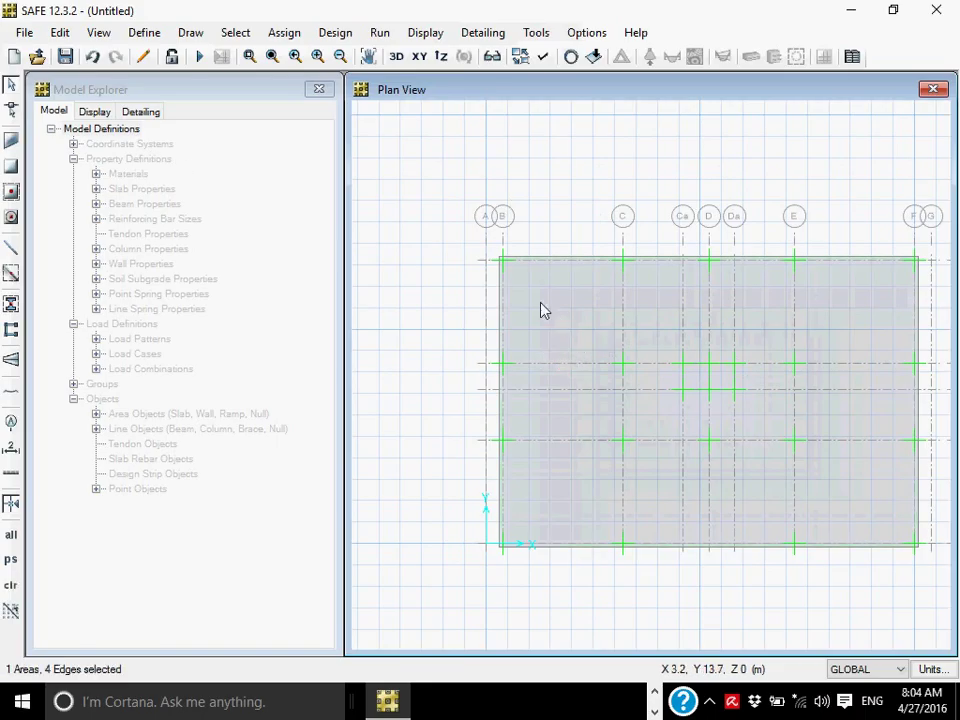
left_click(393, 60)
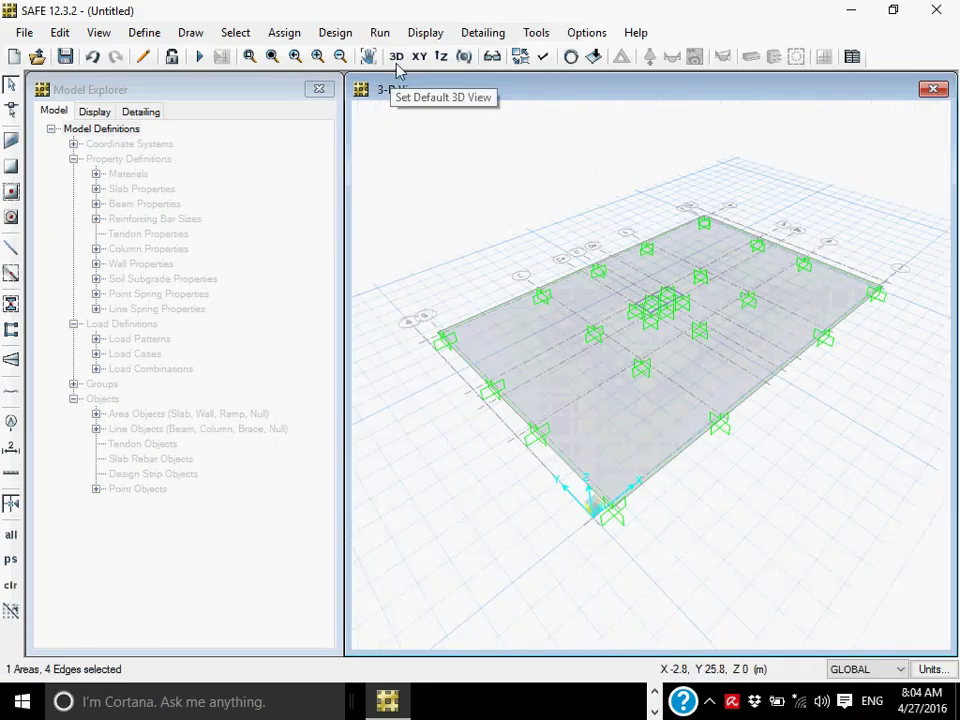
left_click(543, 58)
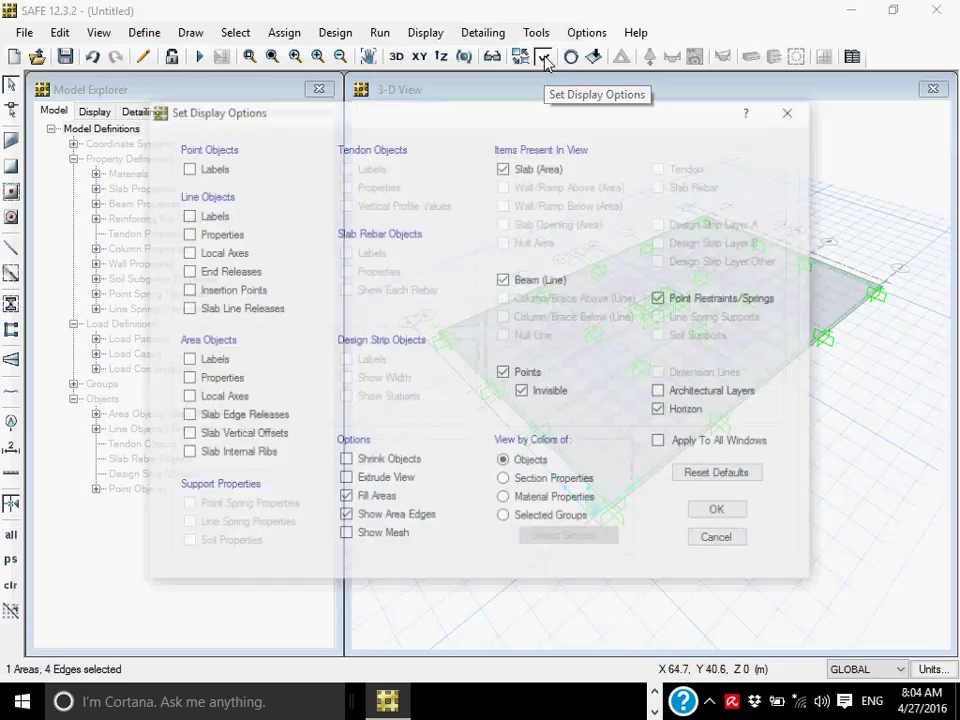
left_click(345, 478)
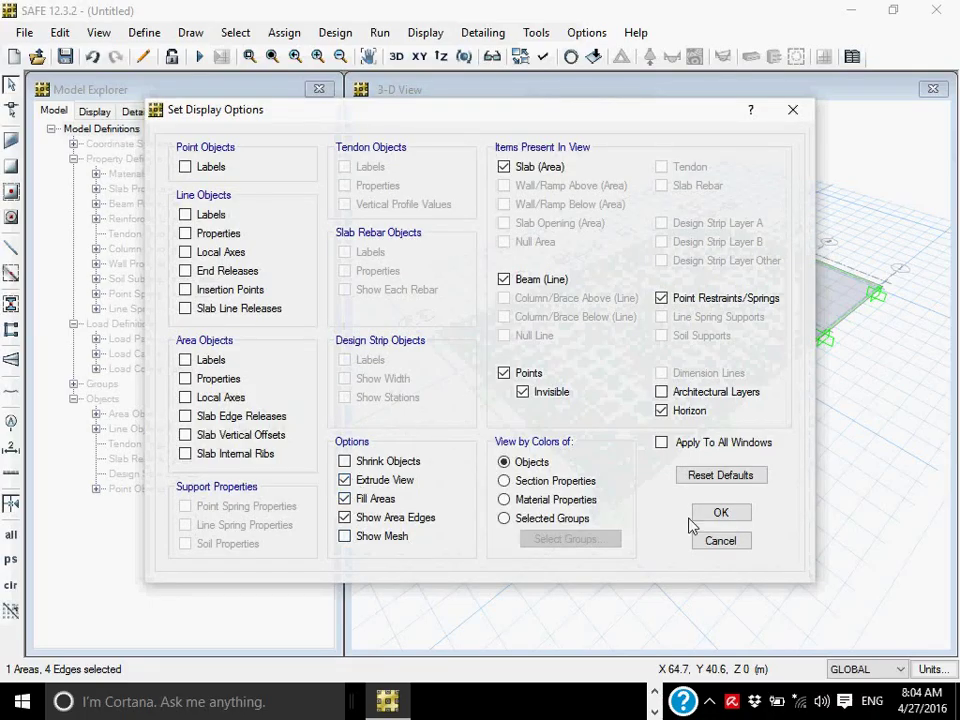
left_click(661, 410)
left_click(710, 513)
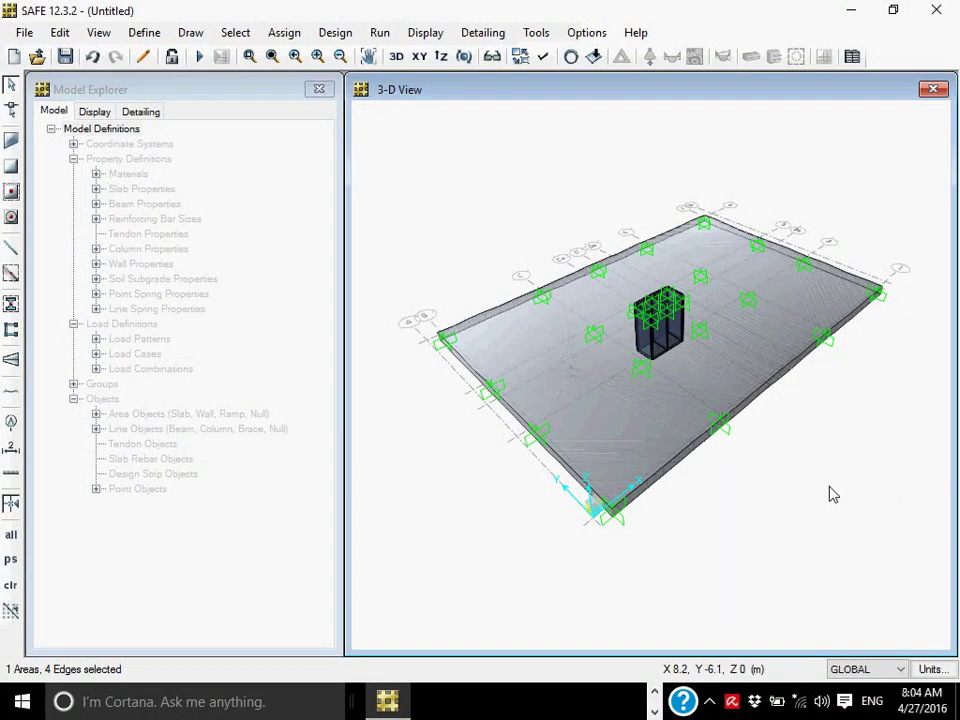
Step: Inspect the extruded slab and core in 3D, and turn Extrude View off
scroll(831, 494, "up", 3)
scroll(686, 450, "down", 5)
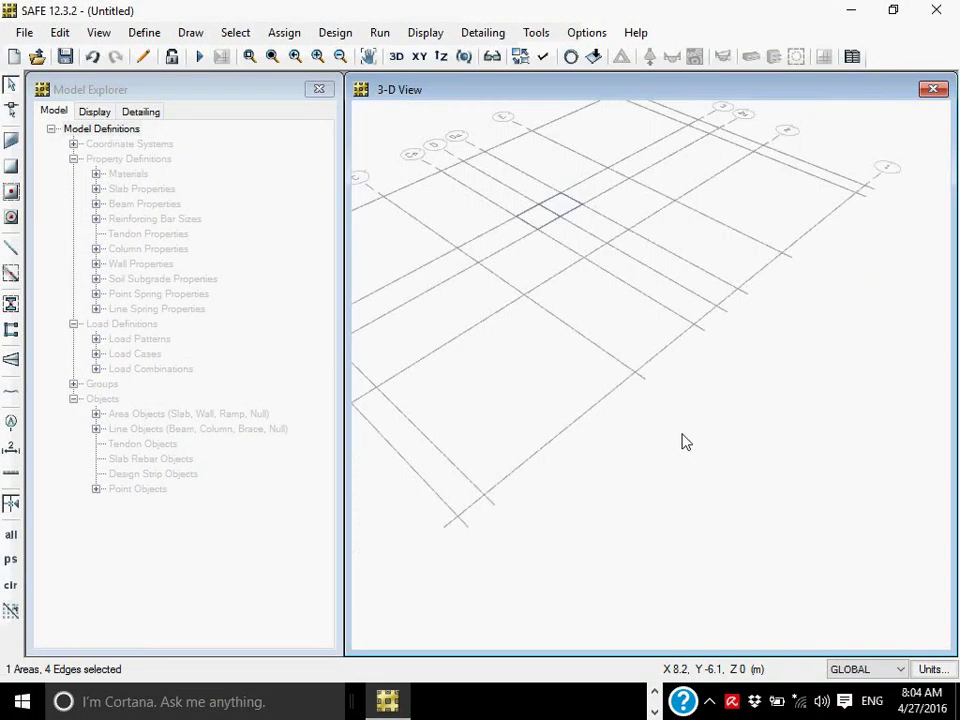
middle_click_drag(759, 426, 835, 428)
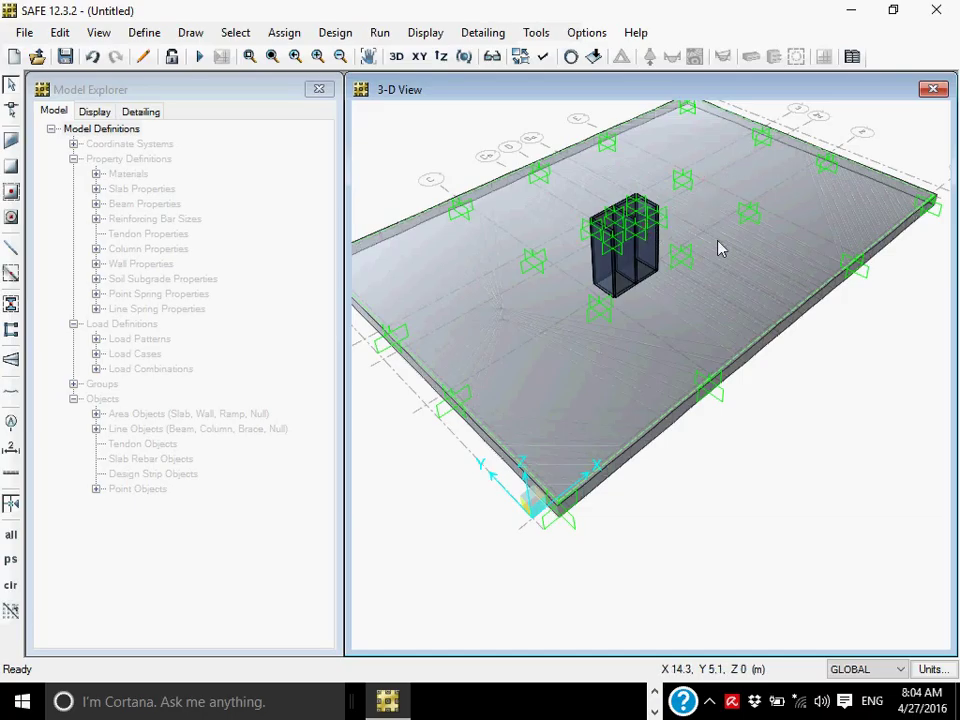
scroll(729, 501, "down", 1)
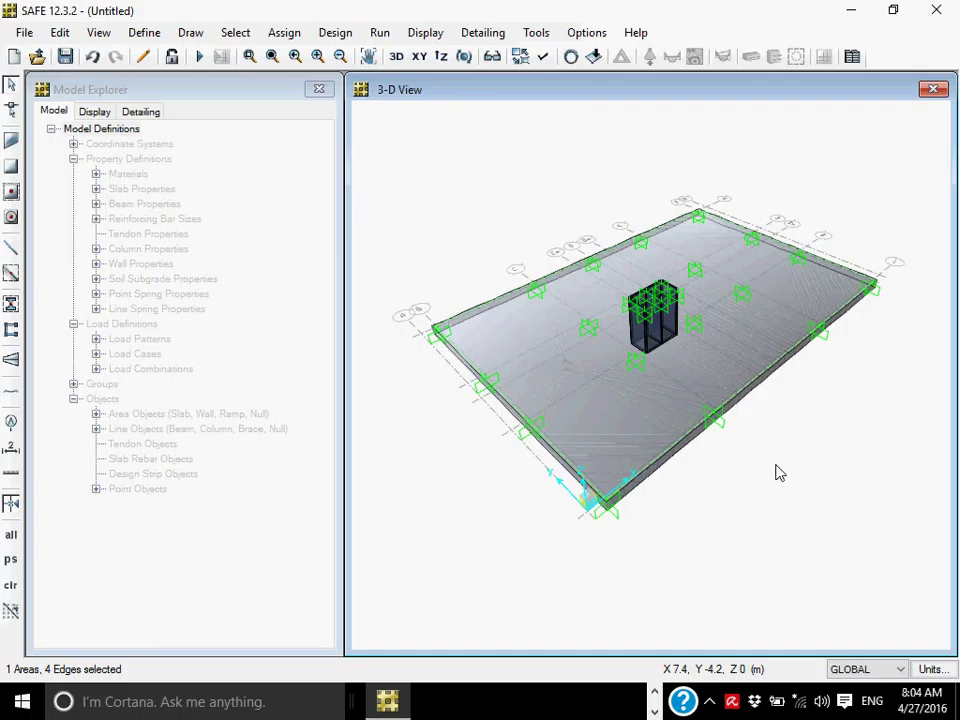
scroll(720, 476, "up", 2)
scroll(720, 476, "down", 2)
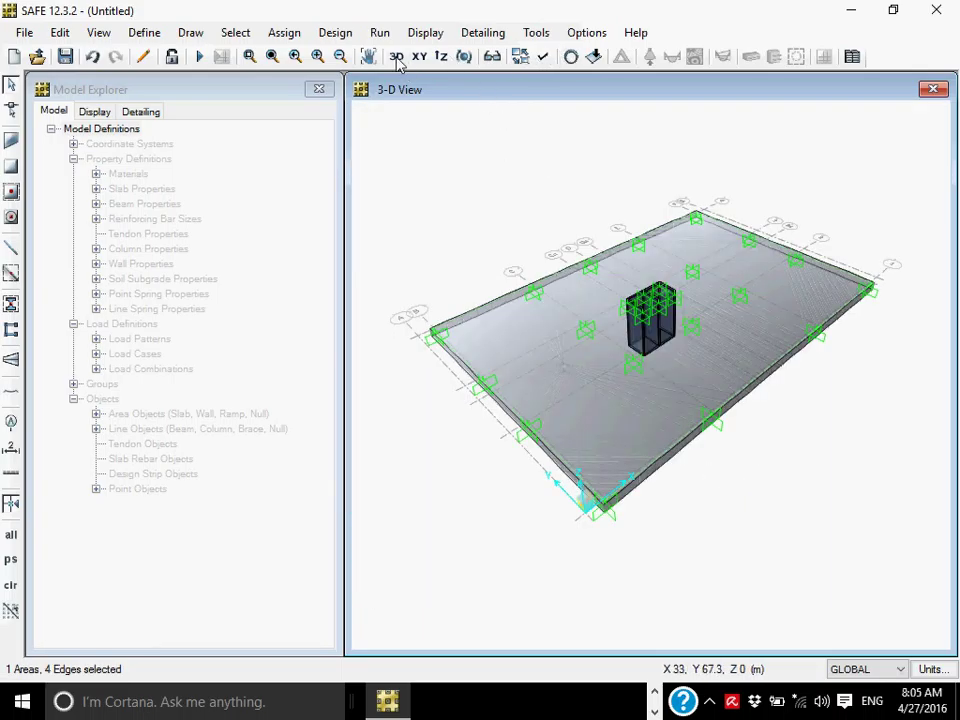
left_click(543, 57)
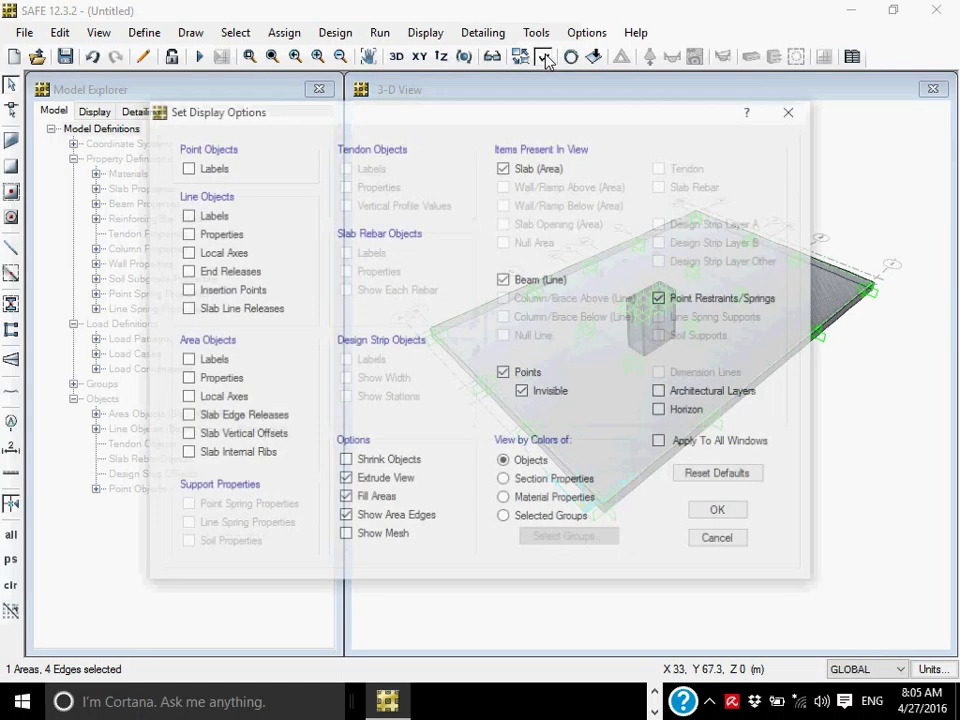
left_click(345, 480)
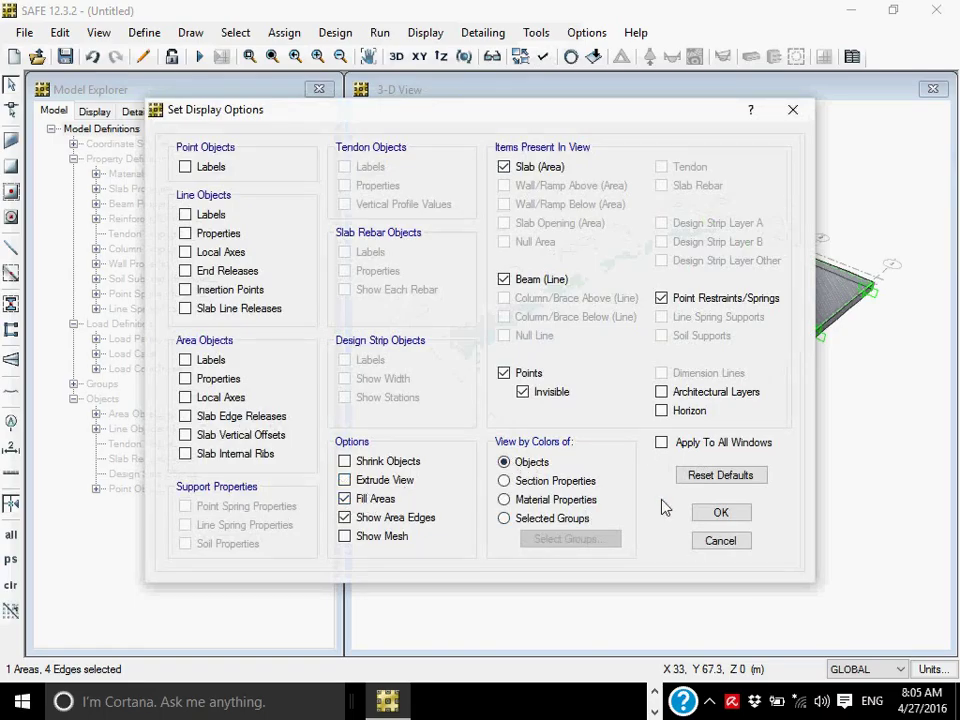
left_click(704, 517)
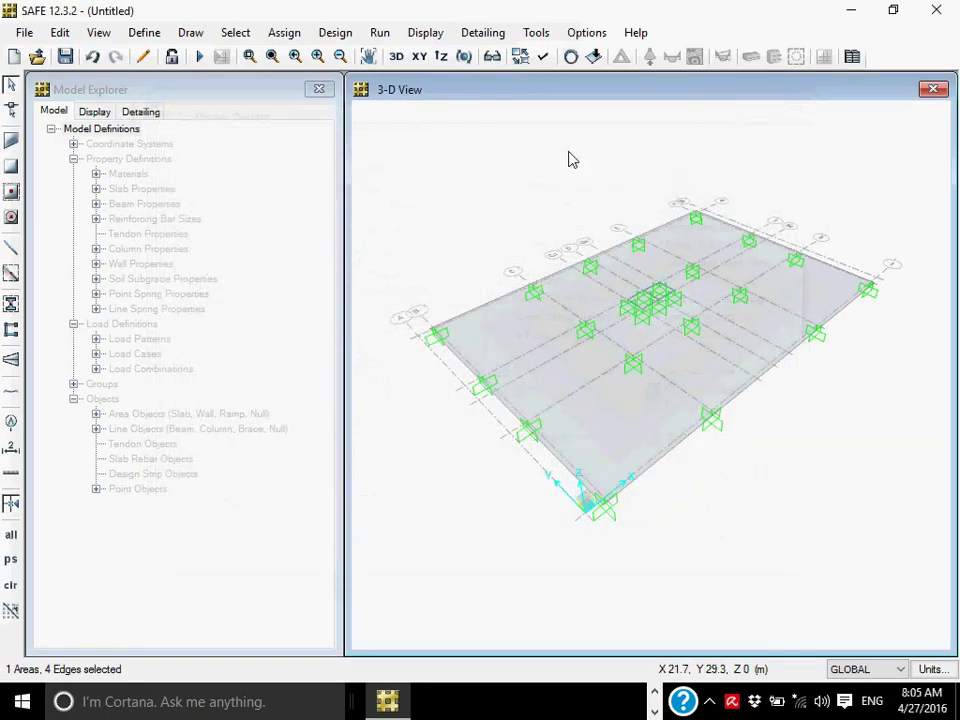
Step: Apply the Black Background quick color scheme to the model display
left_click(488, 33)
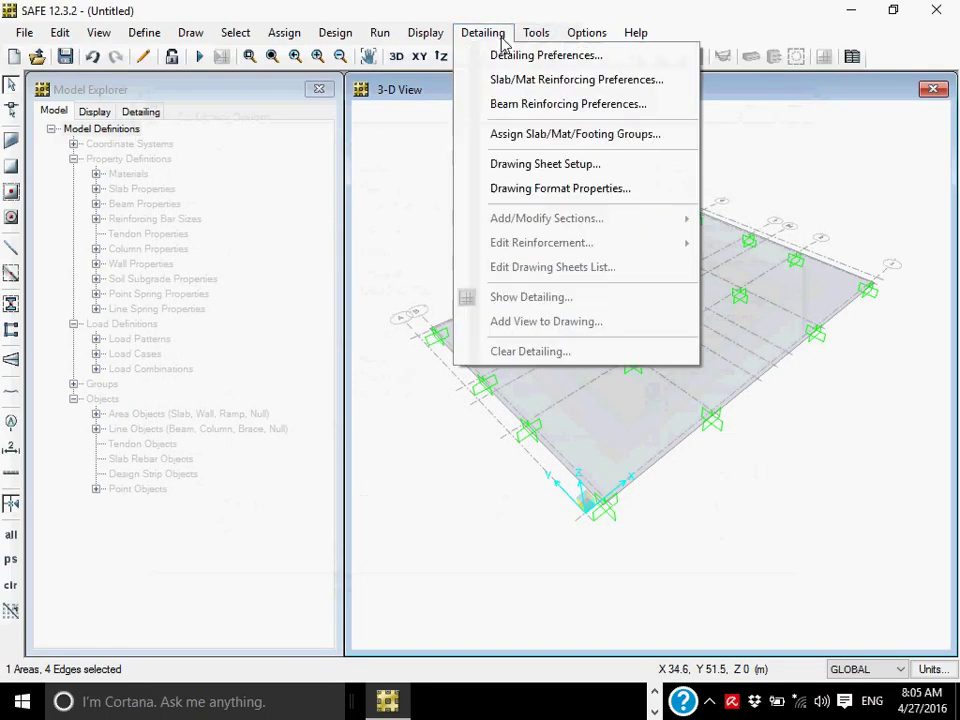
mouse_move(576, 33)
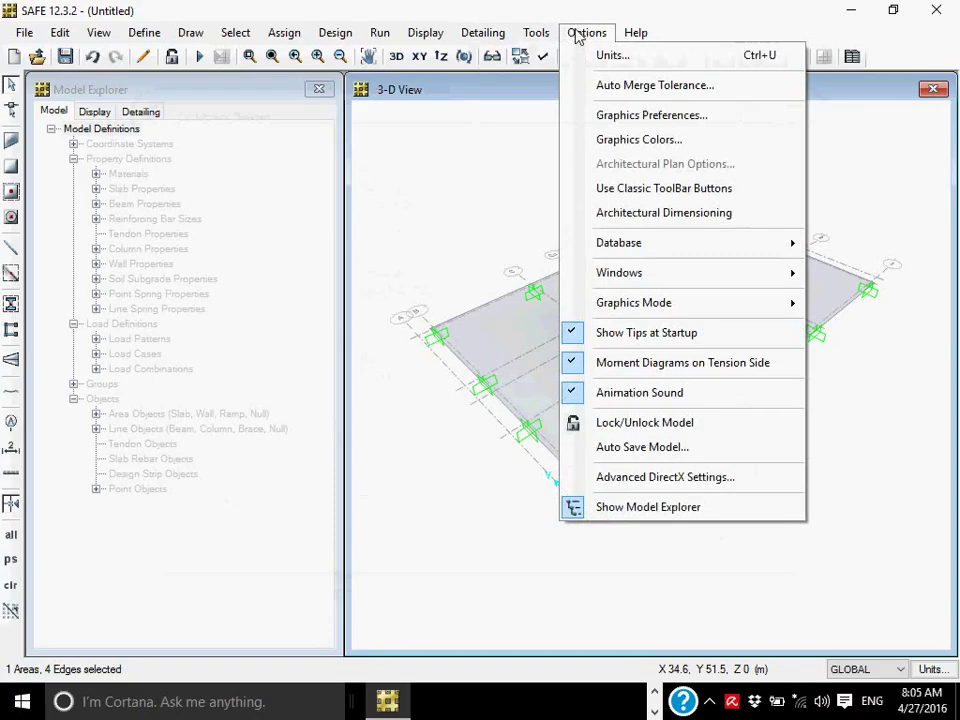
left_click(619, 140)
left_click(759, 472)
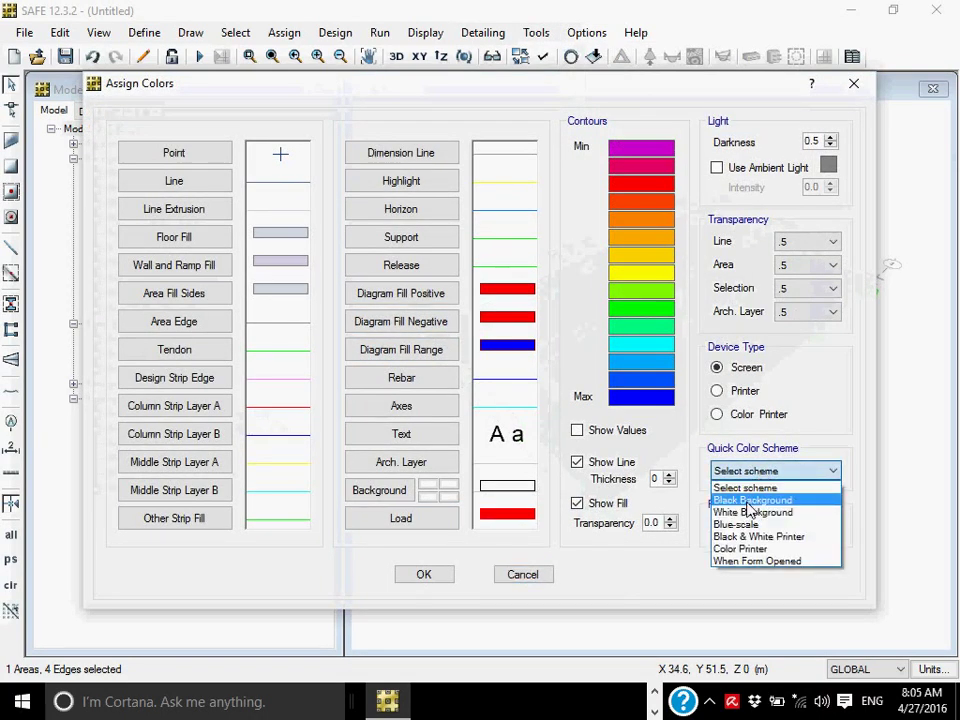
left_click(749, 502)
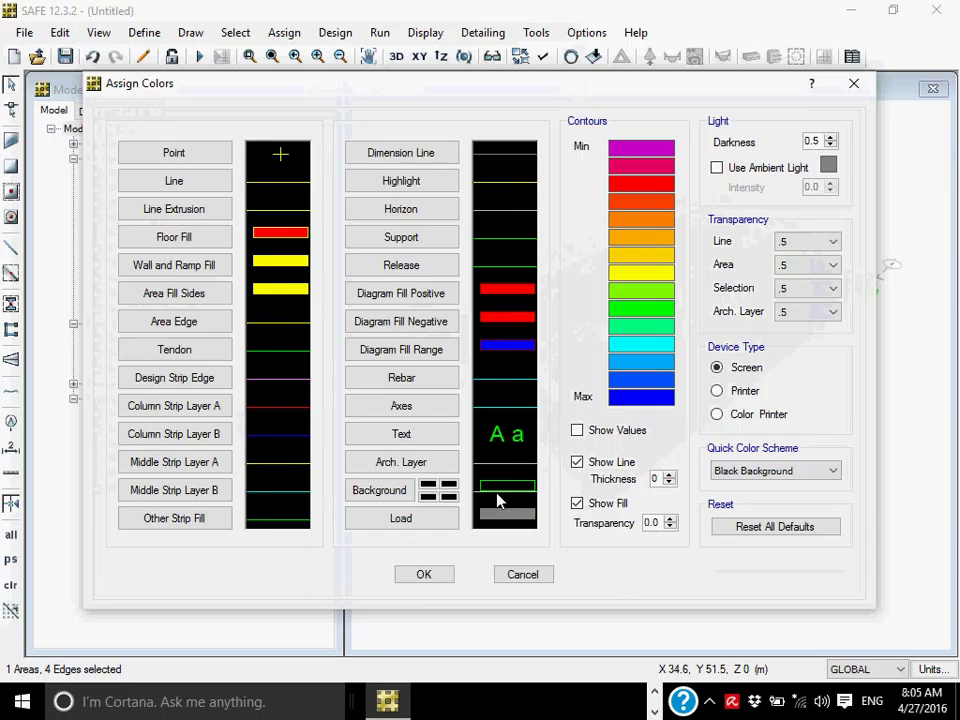
left_click(424, 576)
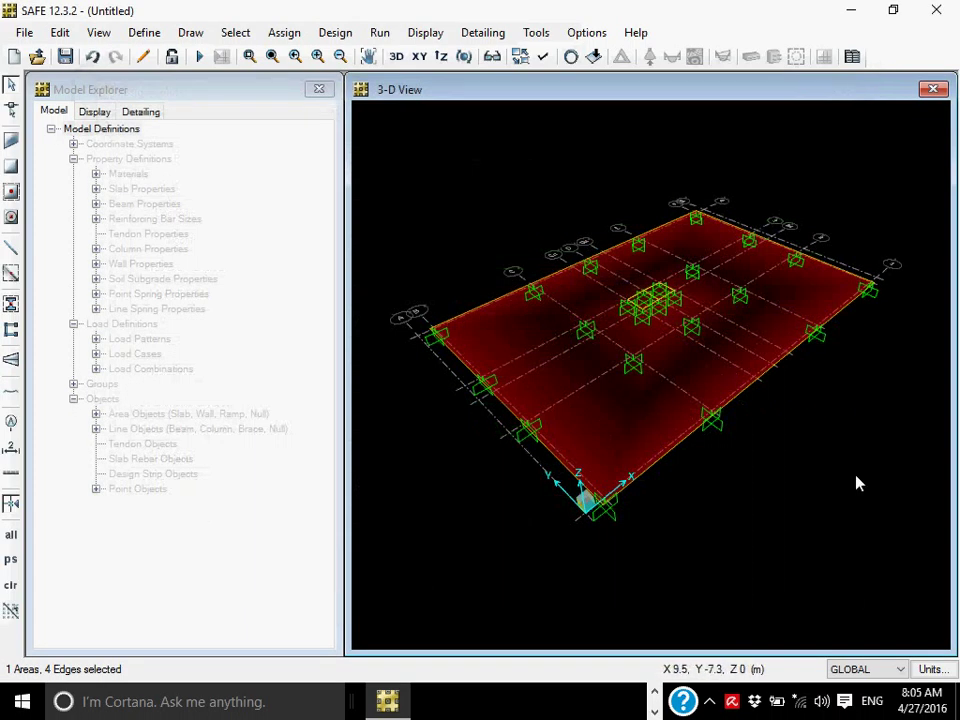
scroll(754, 420, "up", 4)
scroll(754, 420, "down", 4)
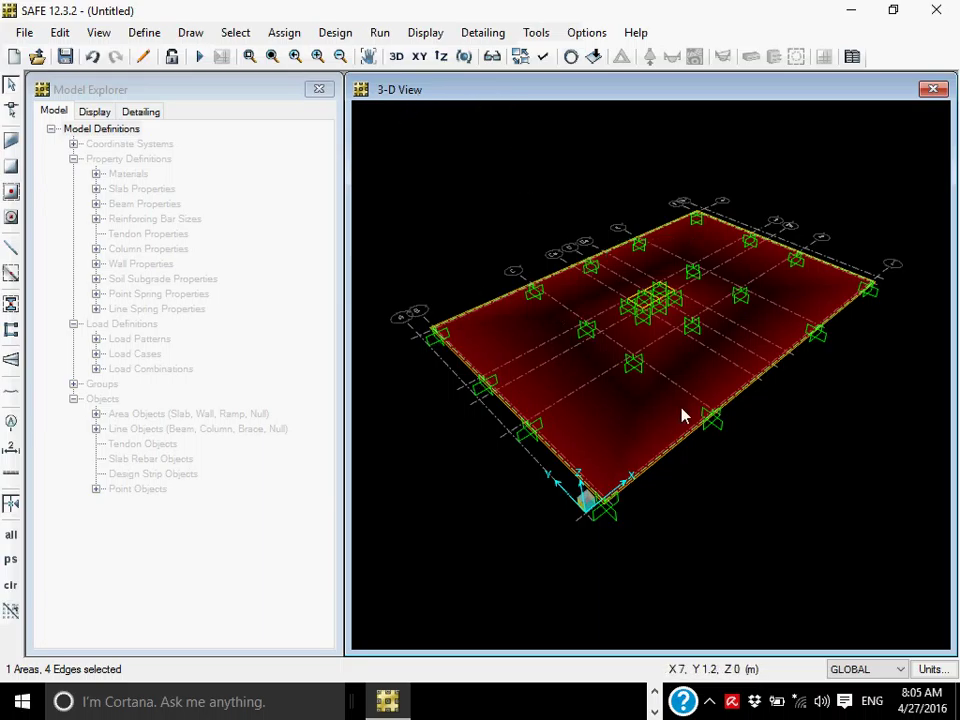
Step: In plan view, add layer A design strips along the X grid direction with automatic width, including middle strips
left_click(419, 57)
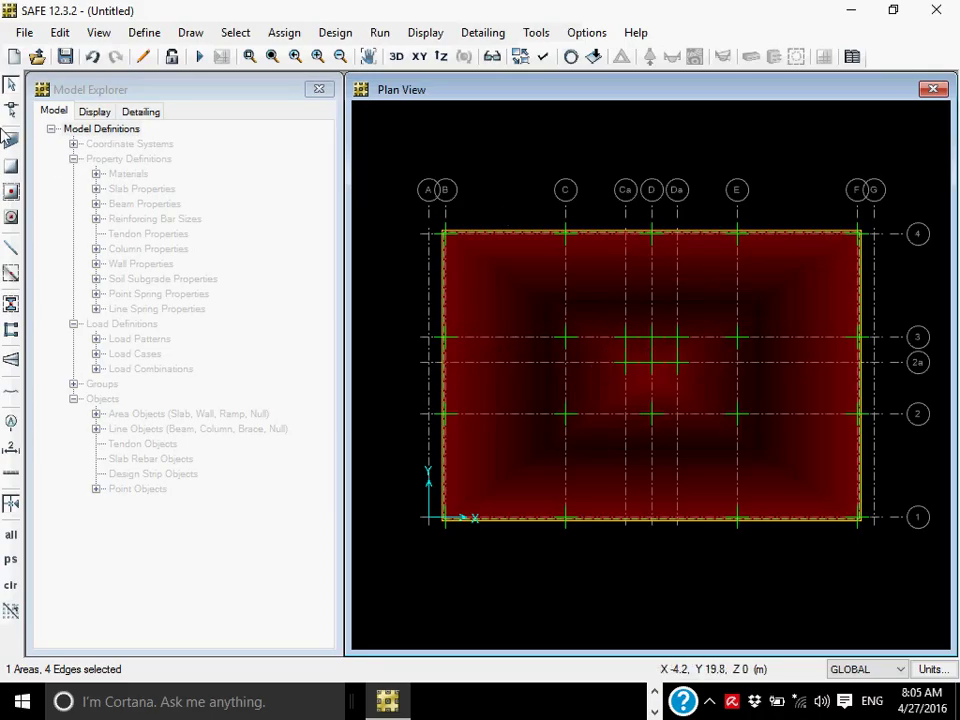
left_click(60, 32)
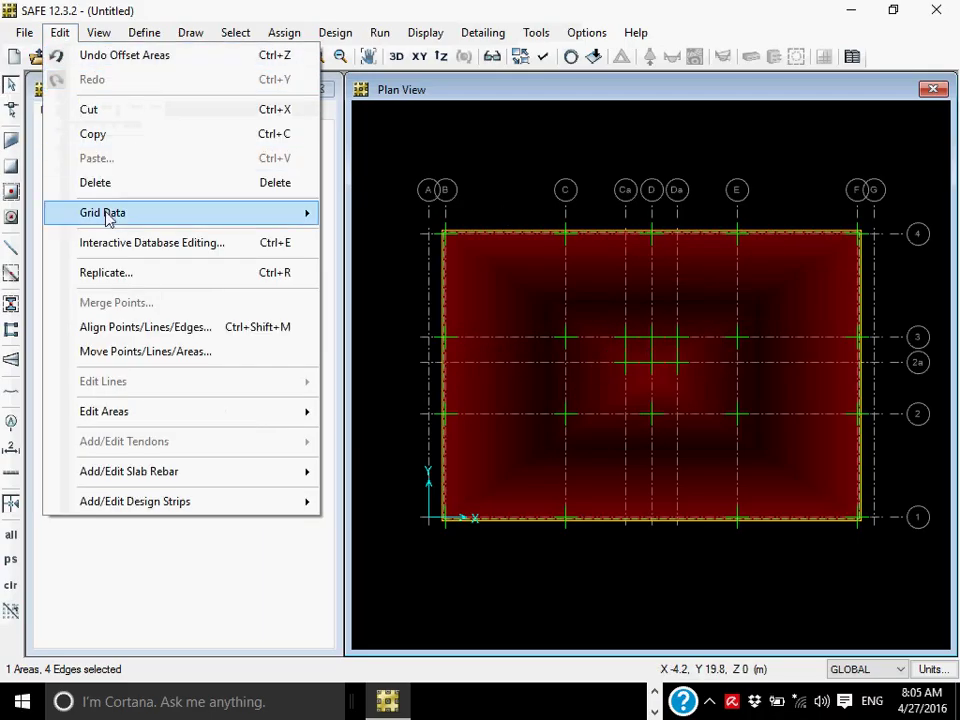
mouse_move(137, 516)
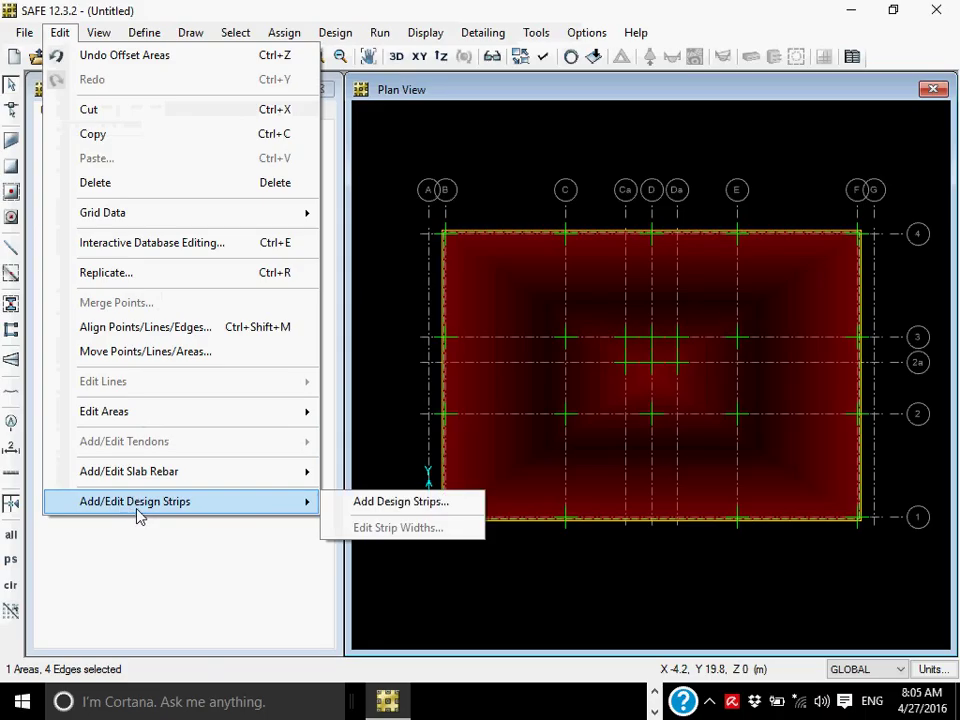
left_click(376, 508)
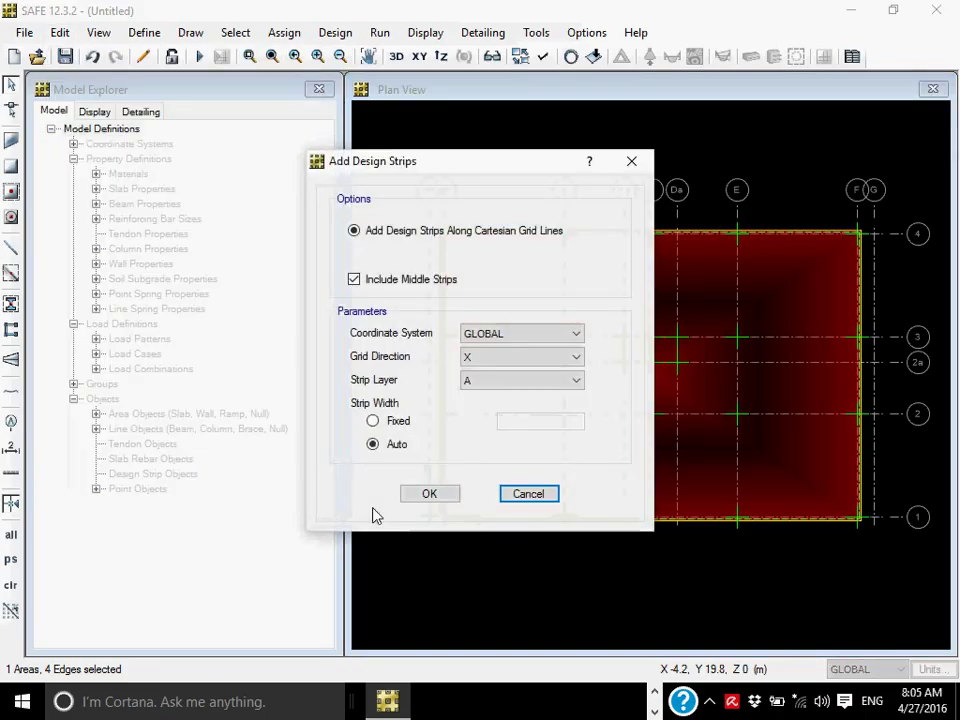
left_click(374, 424)
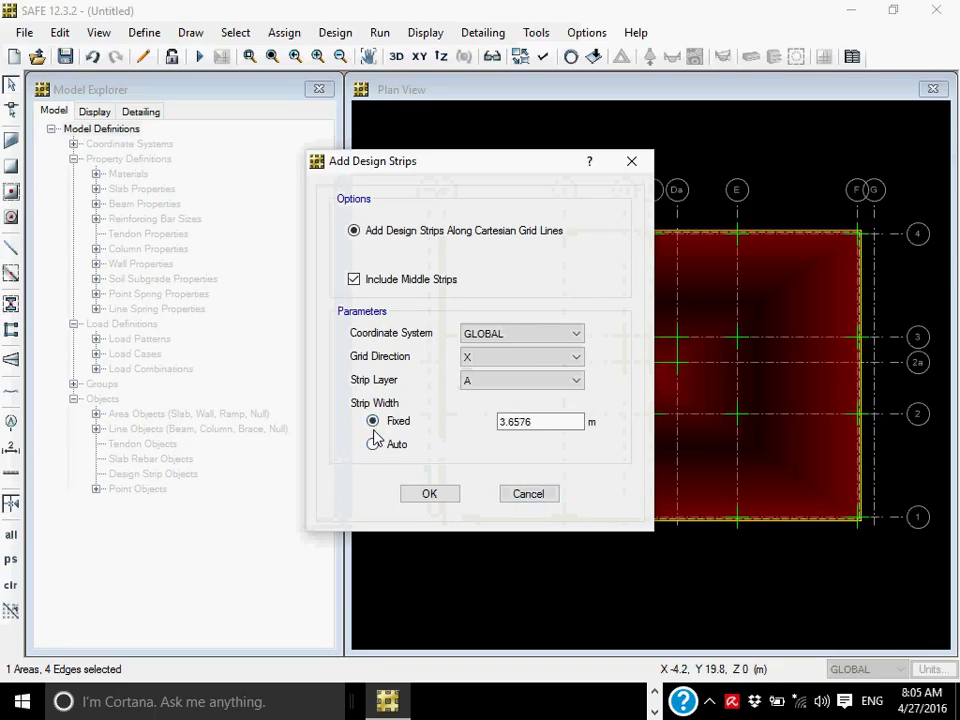
left_click(378, 447)
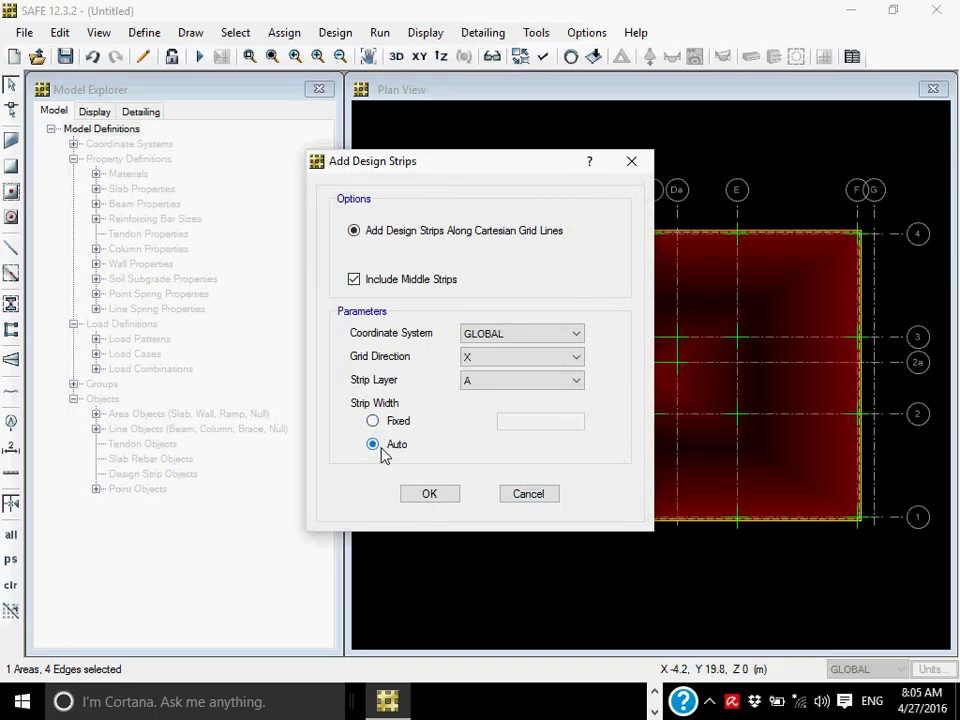
left_click(445, 500)
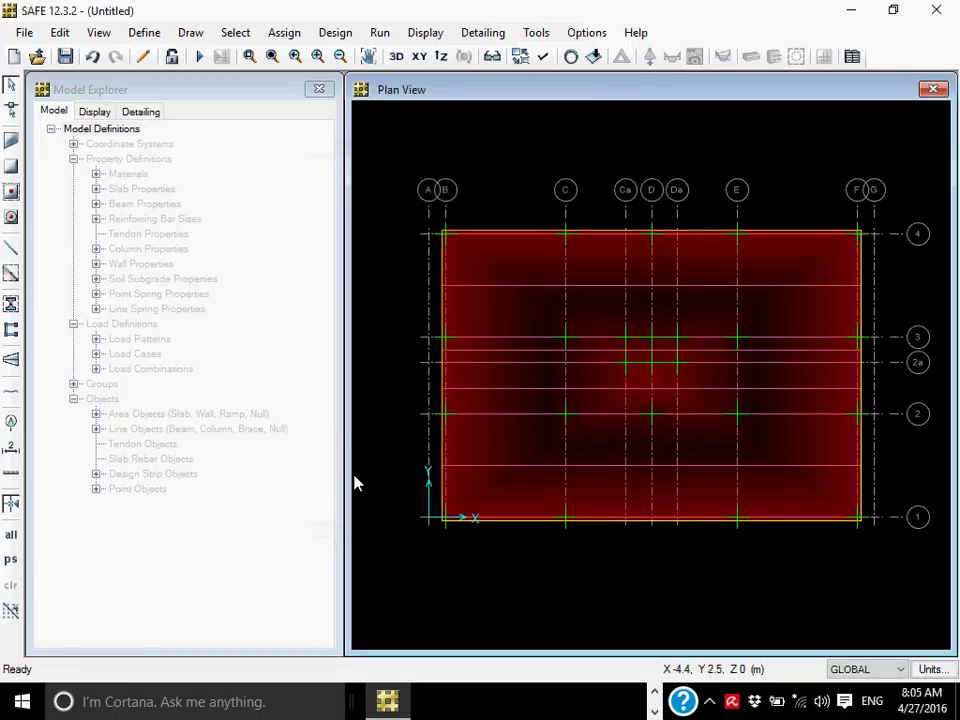
Step: Delete the two X-direction middle strips between grid lines 3 and 2a and between 2a and 2
left_click(471, 350)
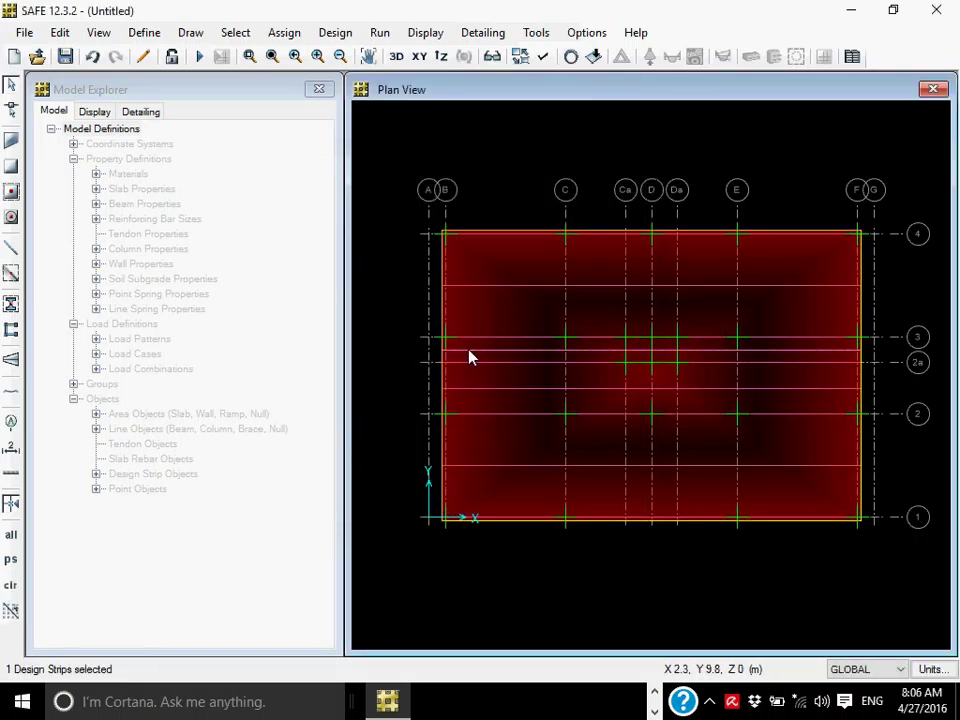
left_click(478, 360)
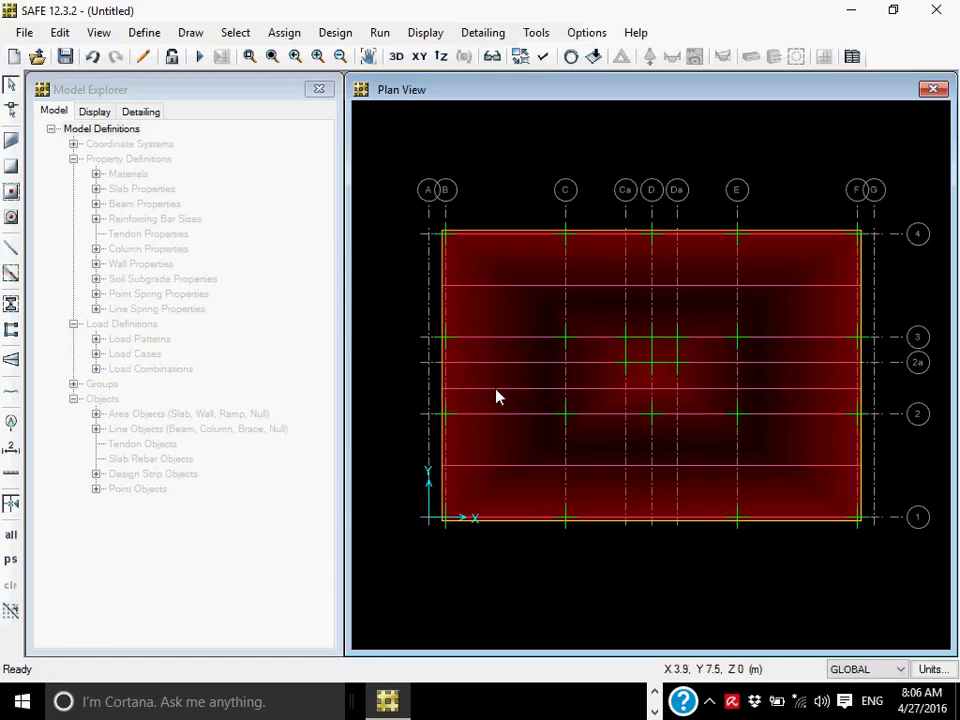
left_click(496, 389)
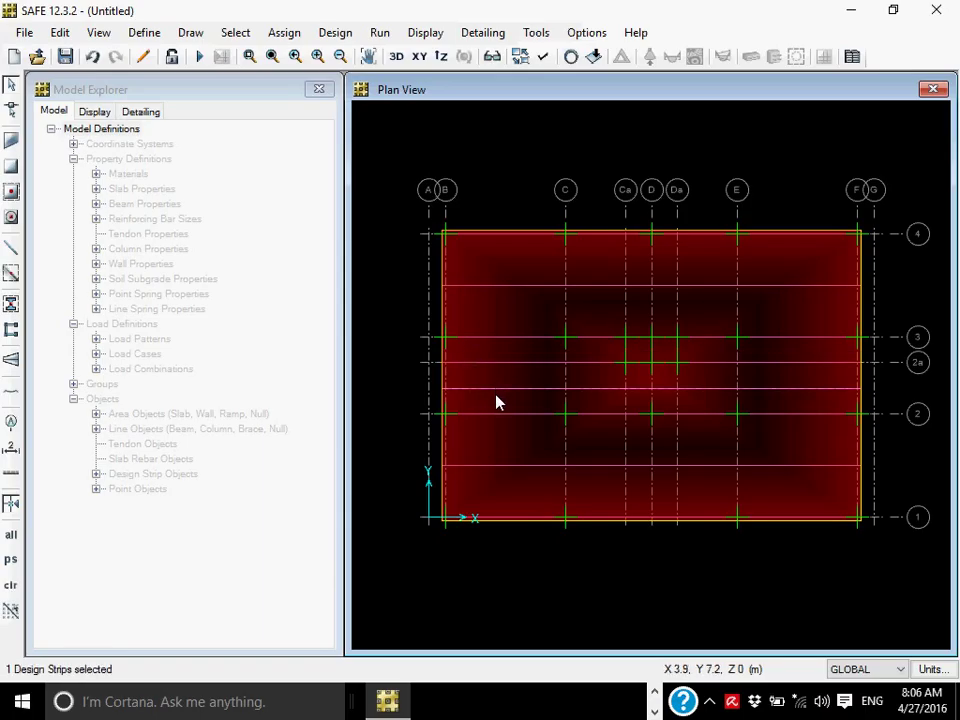
left_click(496, 402)
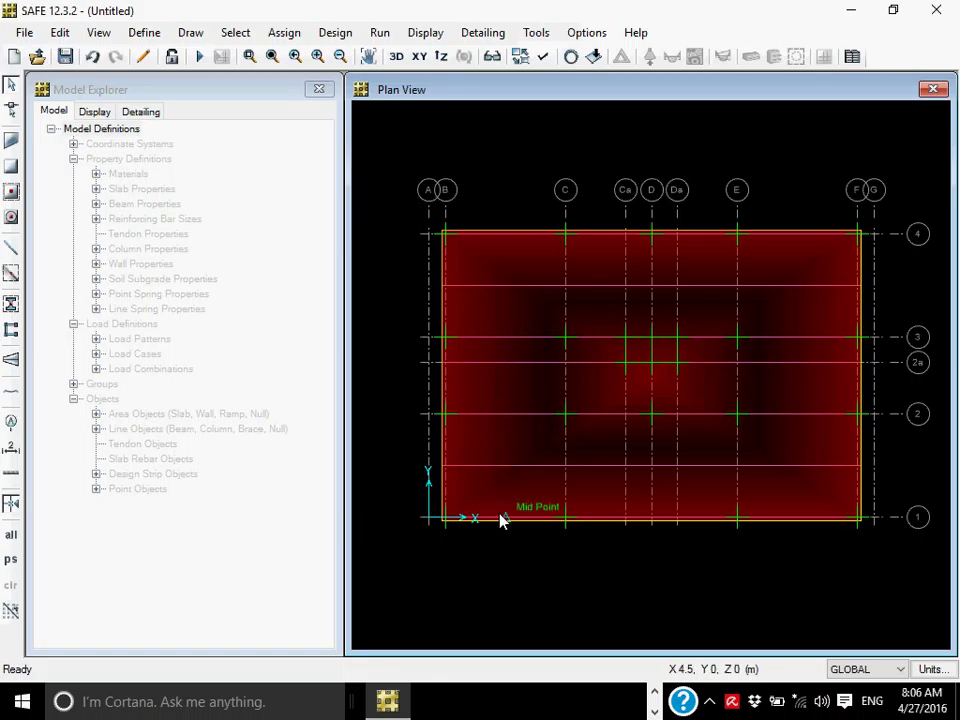
Step: Add design strips along the Y grid direction with automatic width, including middle strips
left_click(47, 35)
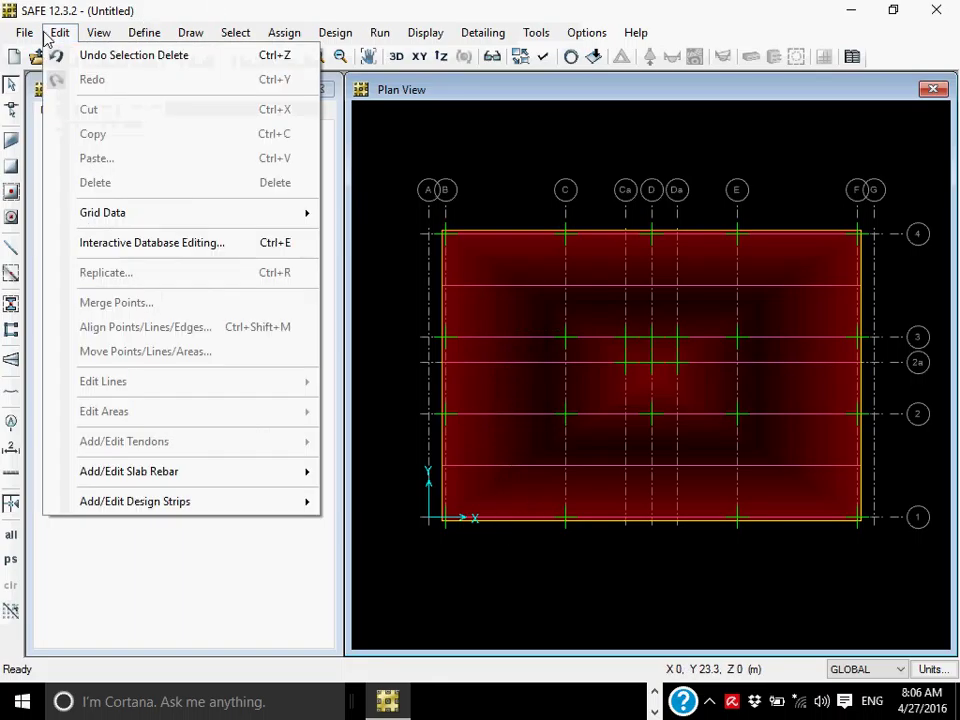
mouse_move(158, 506)
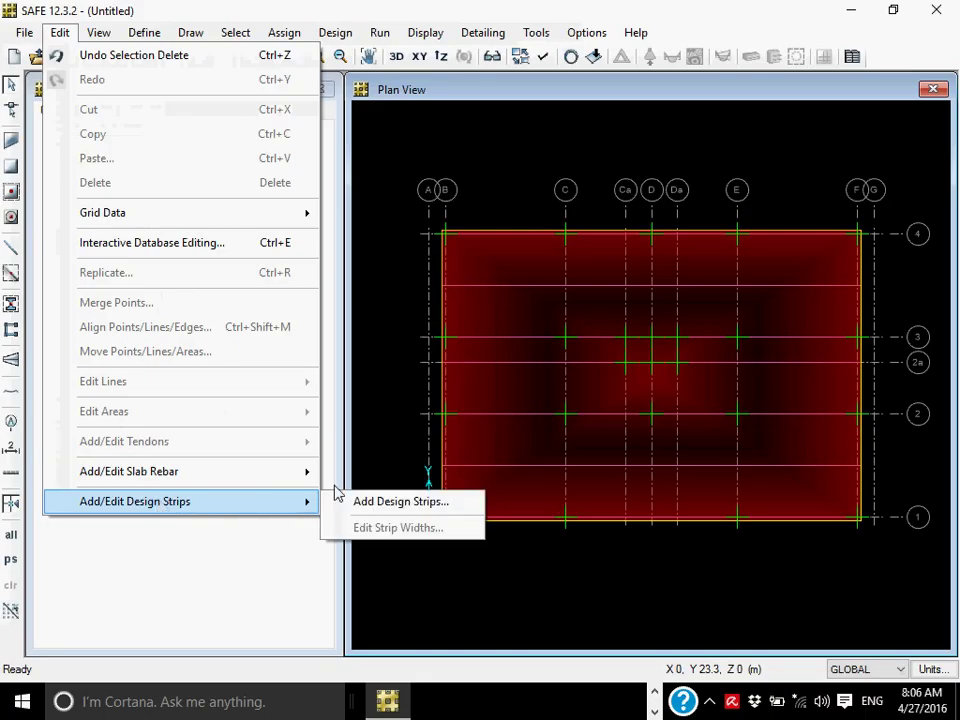
left_click(396, 506)
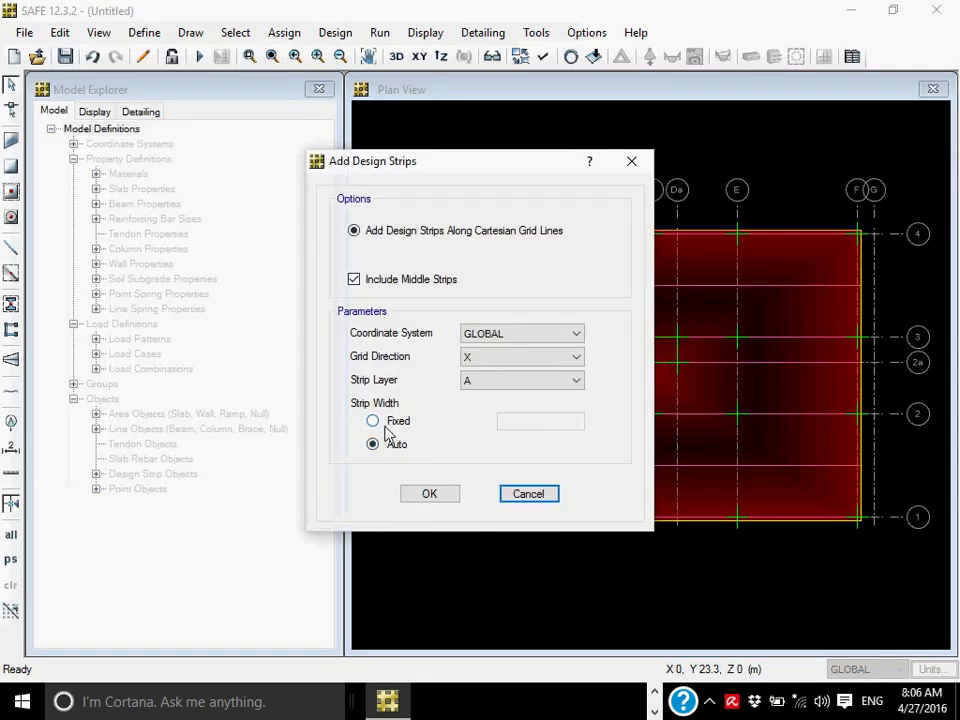
left_click(499, 356)
left_click(493, 388)
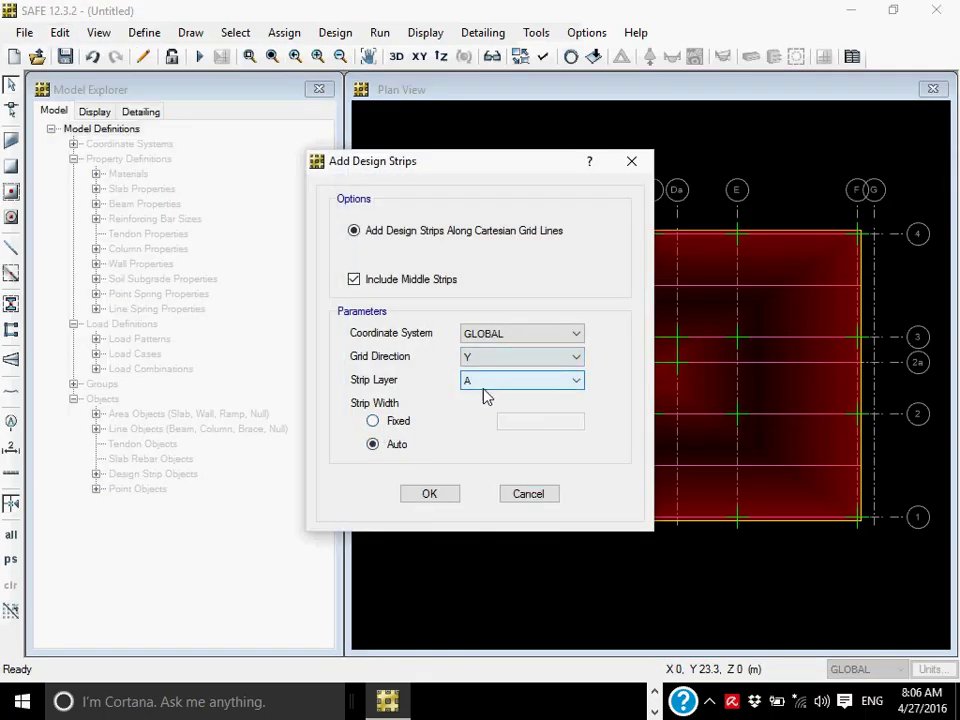
left_click(423, 493)
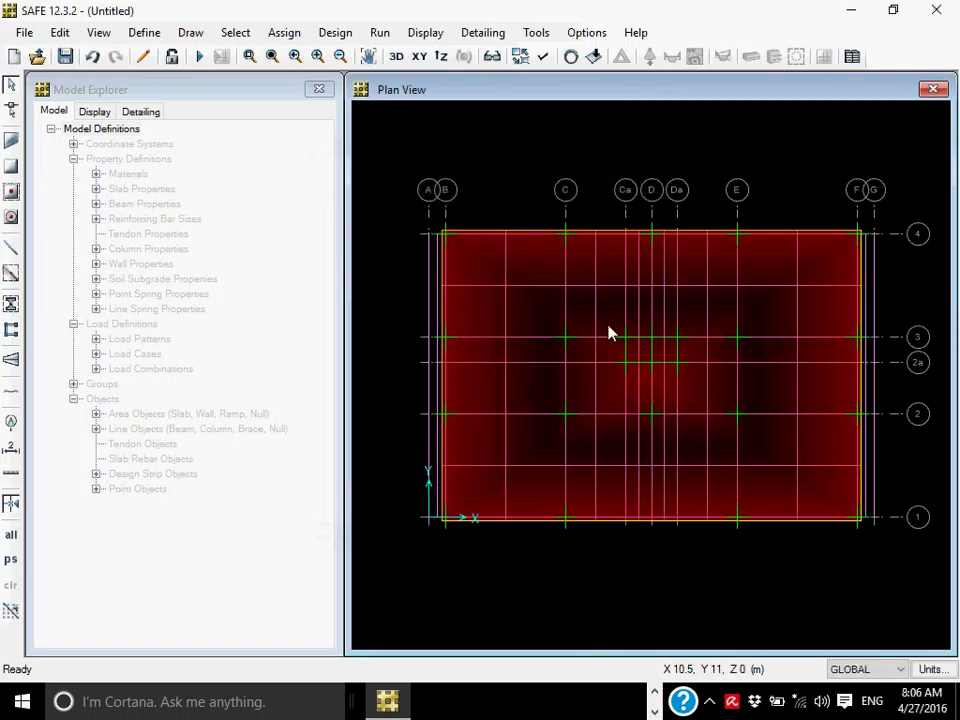
Step: Delete the Y-direction middle strips between grid lines C and Ca, Ca and D, D and Da, and Da and E
left_click(595, 317)
left_click(597, 322)
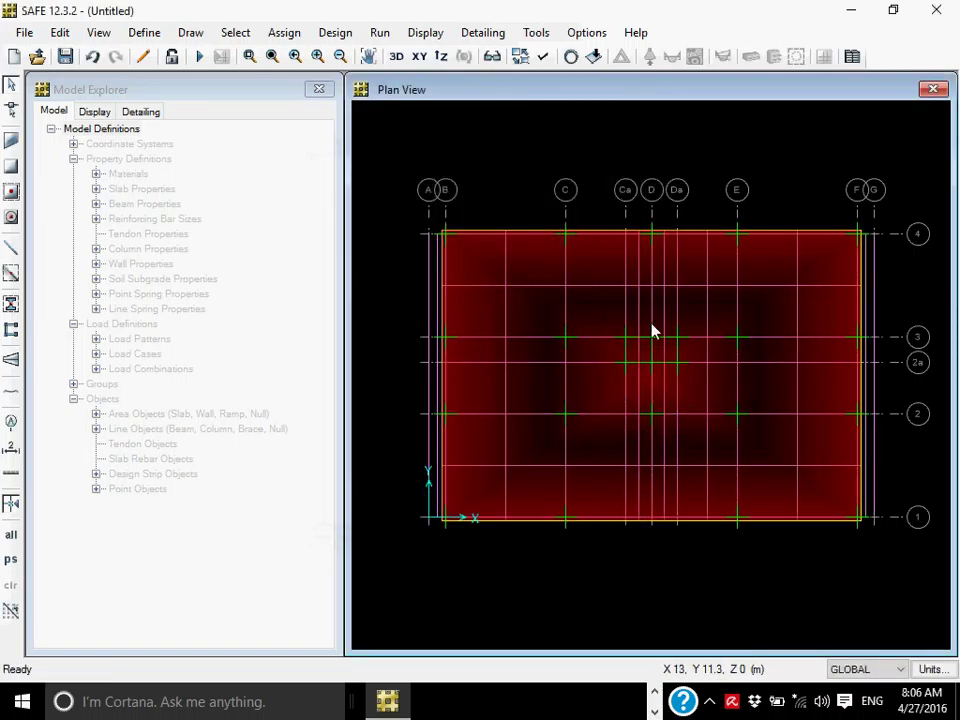
left_click(667, 268)
left_click(667, 268)
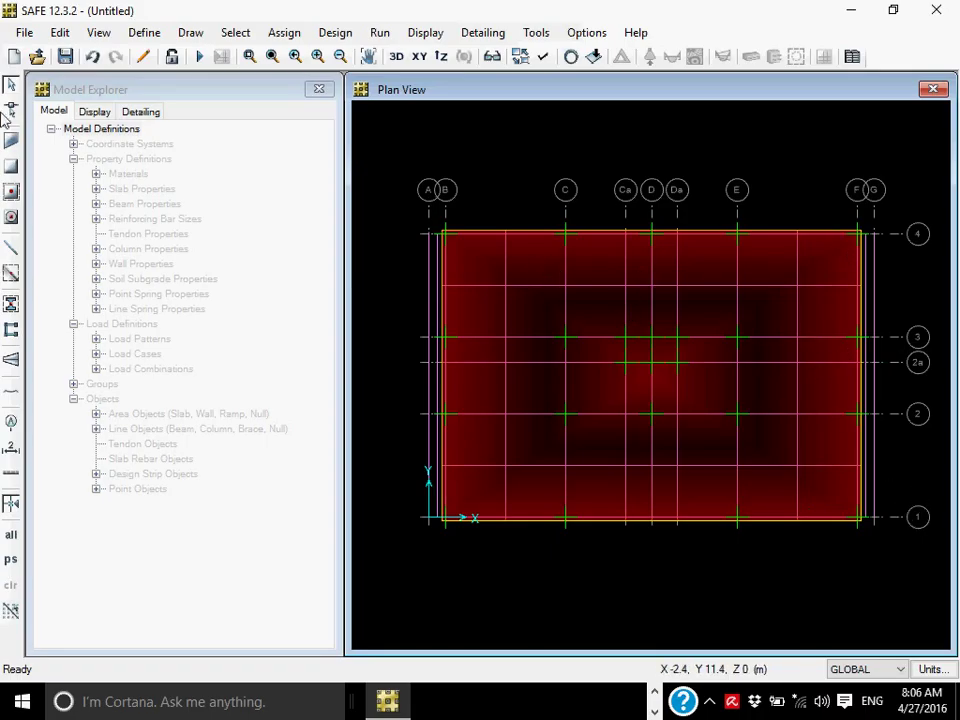
left_click(64, 32)
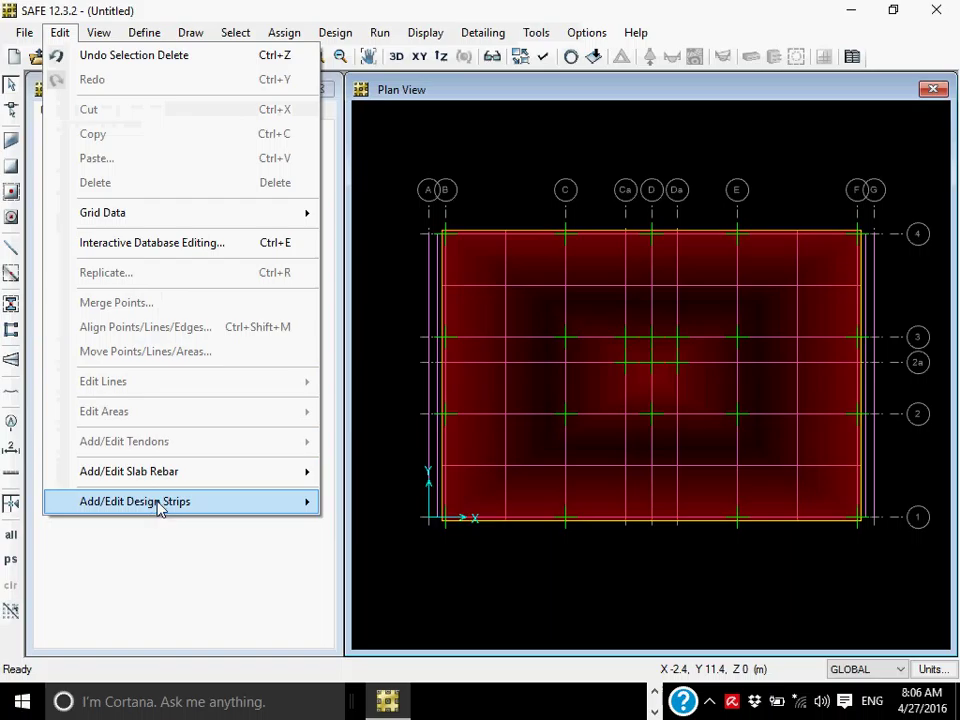
mouse_move(176, 505)
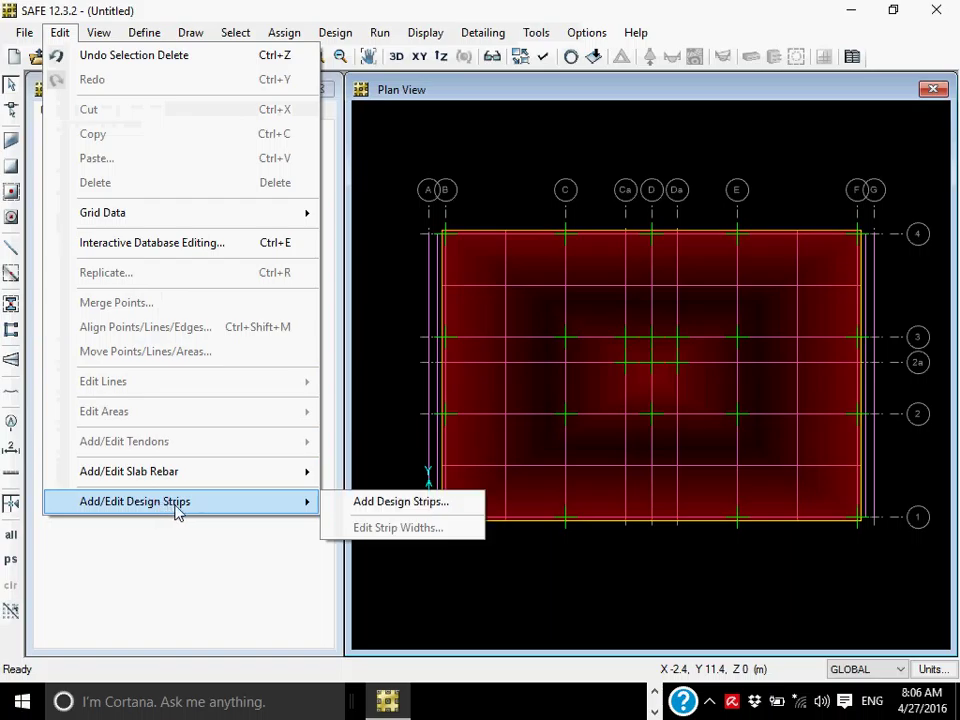
left_click(531, 622)
left_click(62, 33)
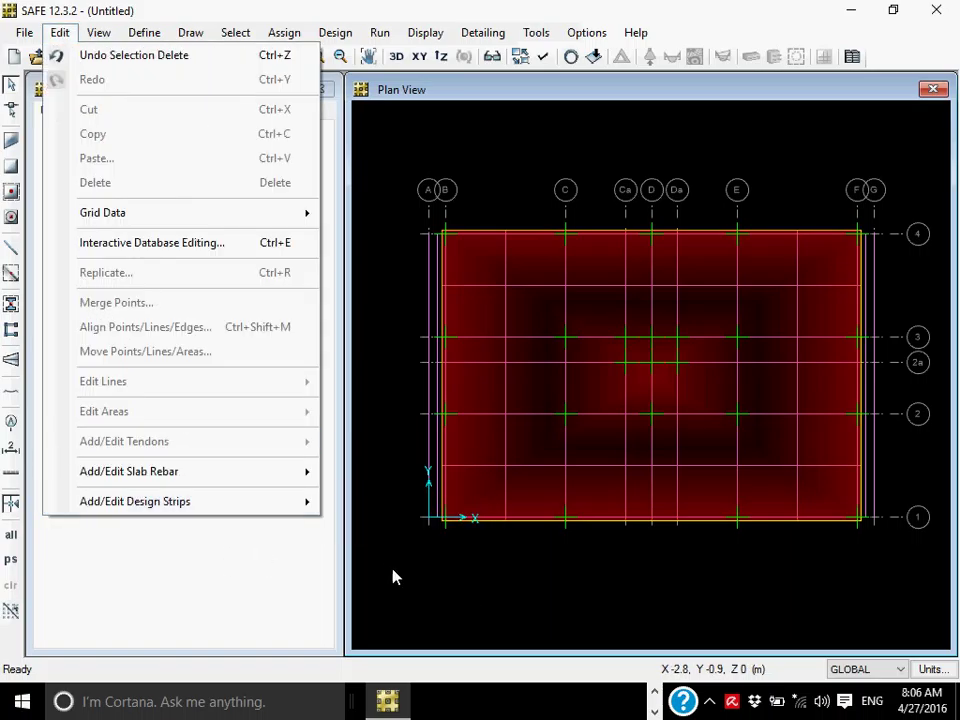
left_click(495, 585)
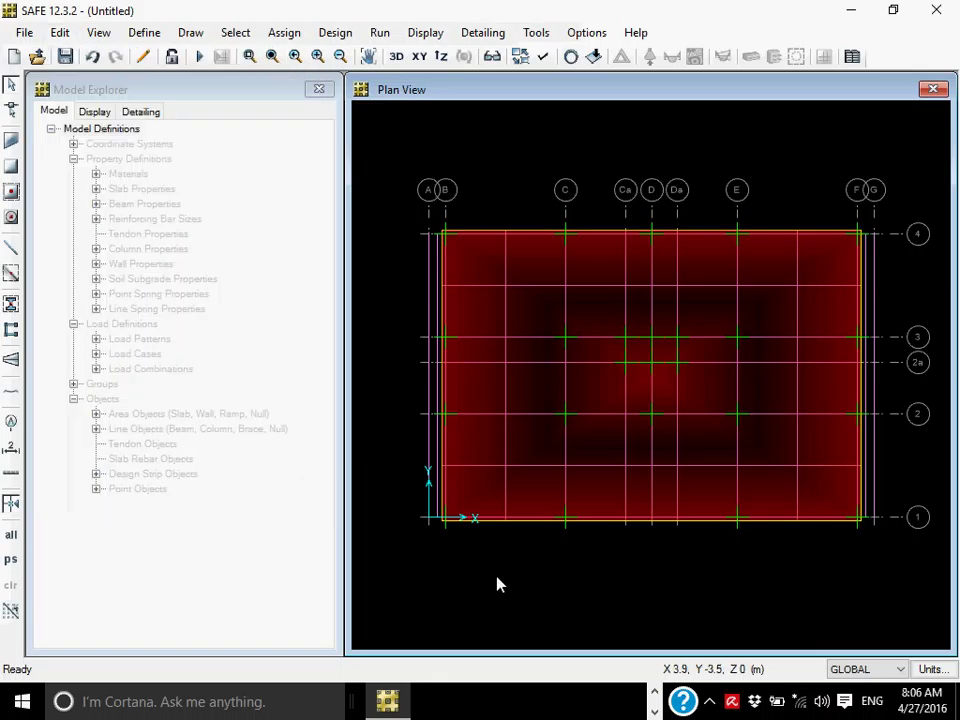
Step: In the design preferences for slab minimum cover, set the top clear cover to 40 mm
left_click(347, 34)
left_click(371, 56)
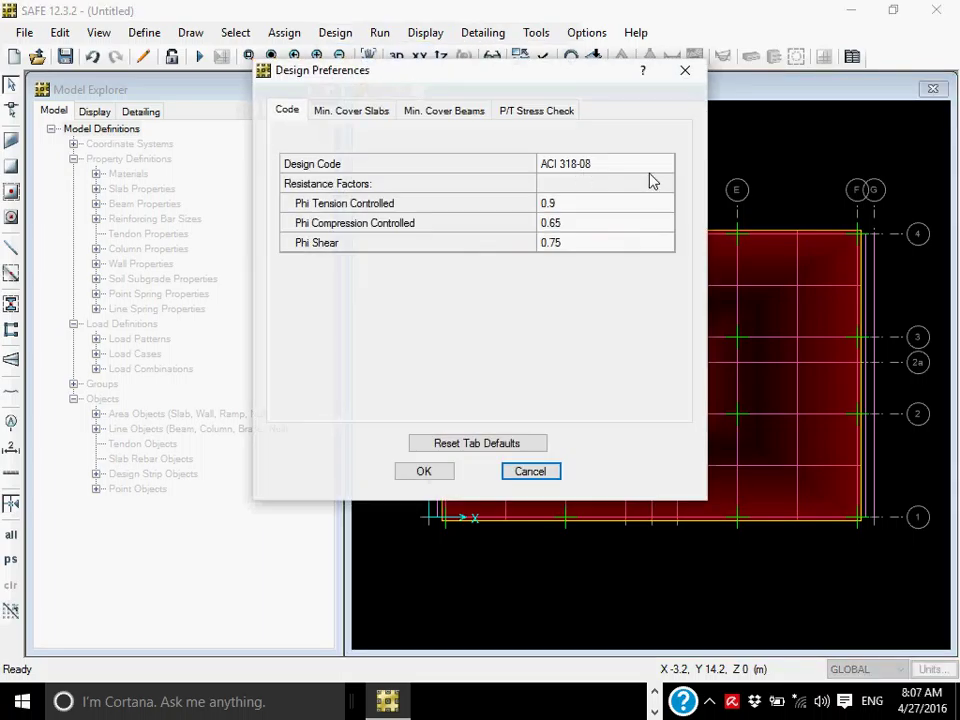
left_click(345, 111)
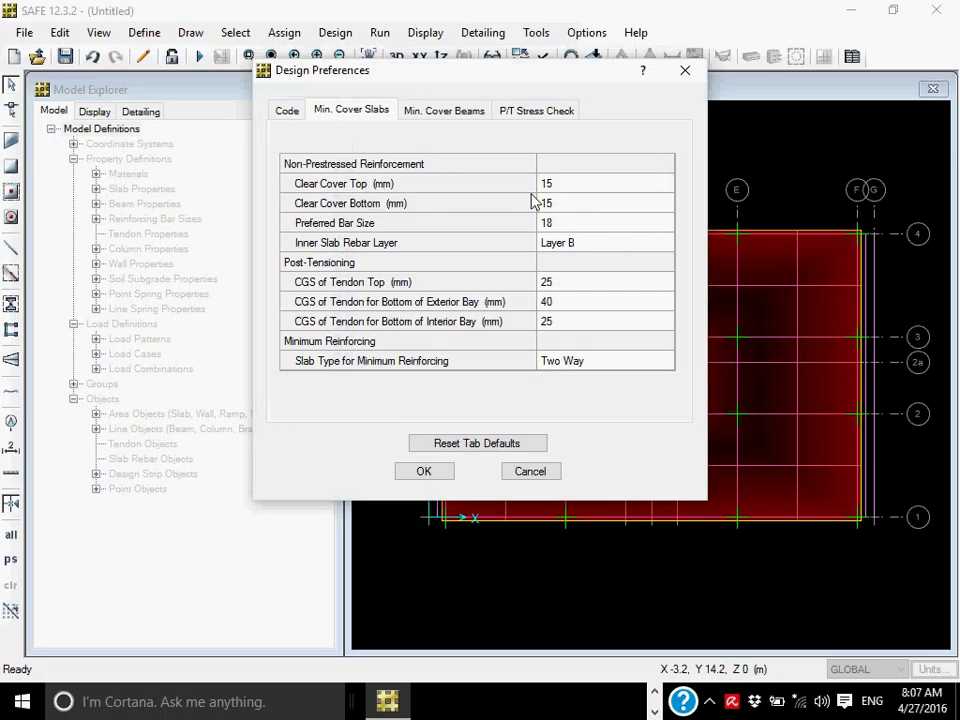
left_click(570, 190)
left_click(575, 194)
left_click(574, 196)
left_click_drag(572, 197, 510, 190)
type("40")
Step: Set the slab's bottom clear cover to 75 mm and accept the design preferences with preferred bar size 18
left_click(586, 206)
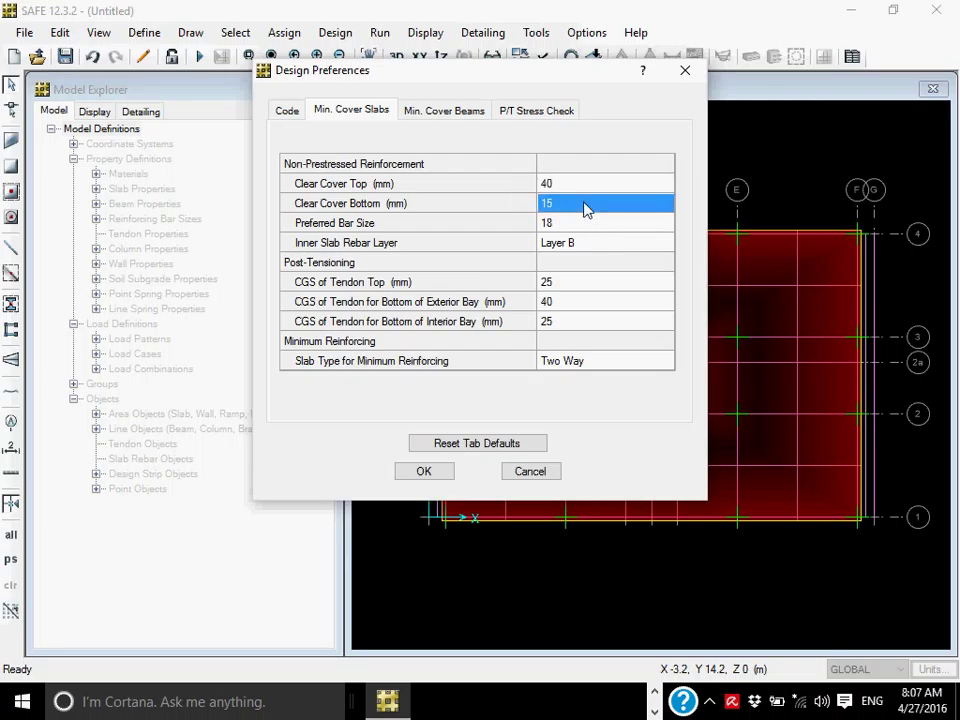
type("7")
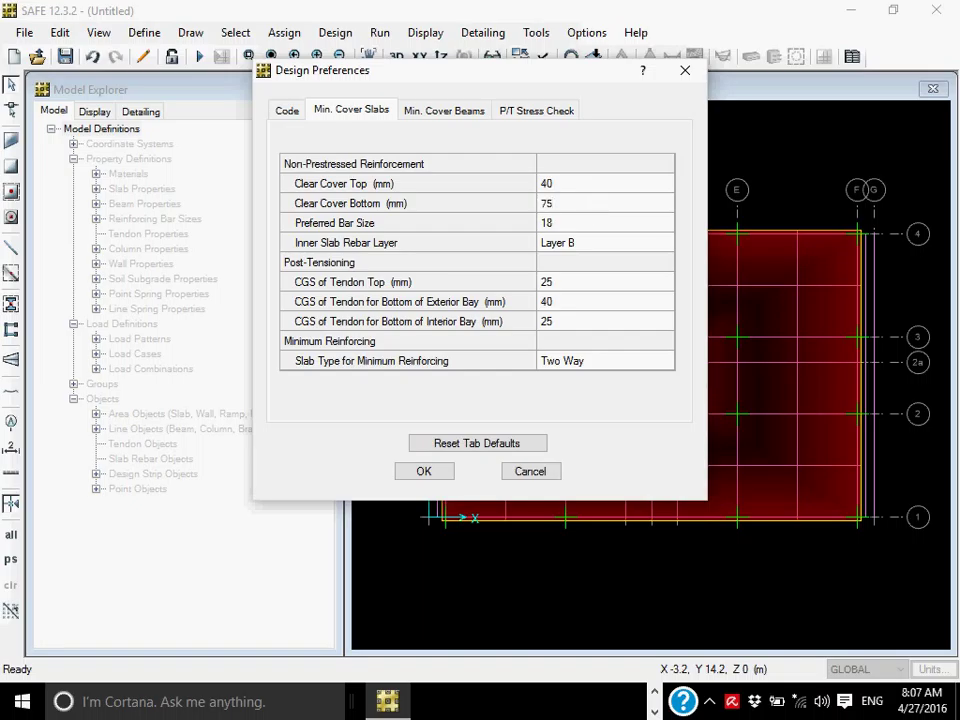
left_click(574, 229)
left_click(576, 231)
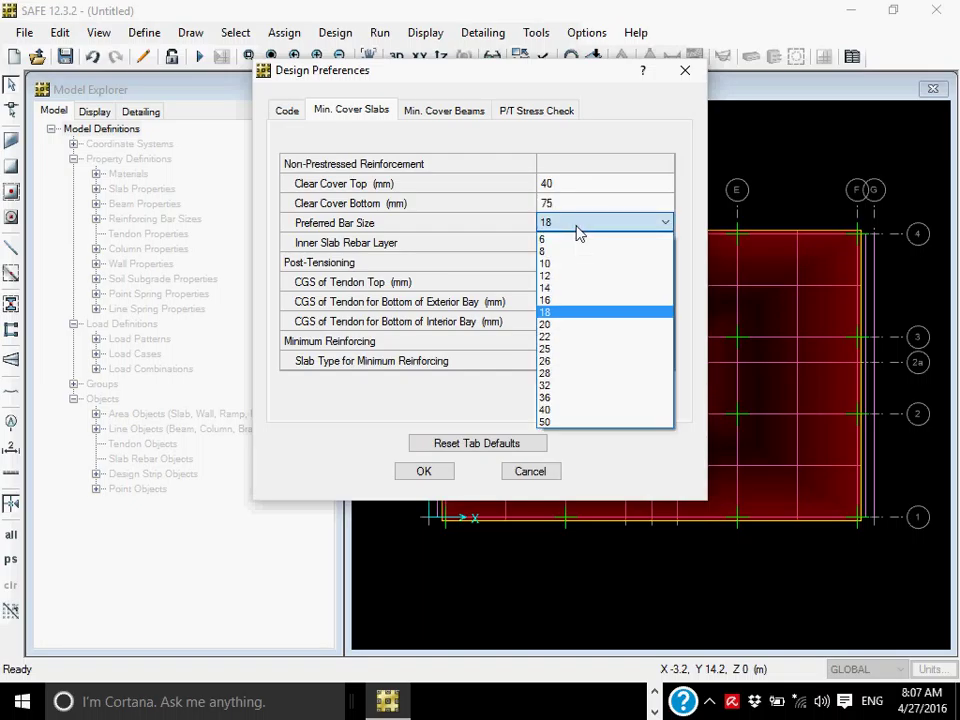
left_click(578, 228)
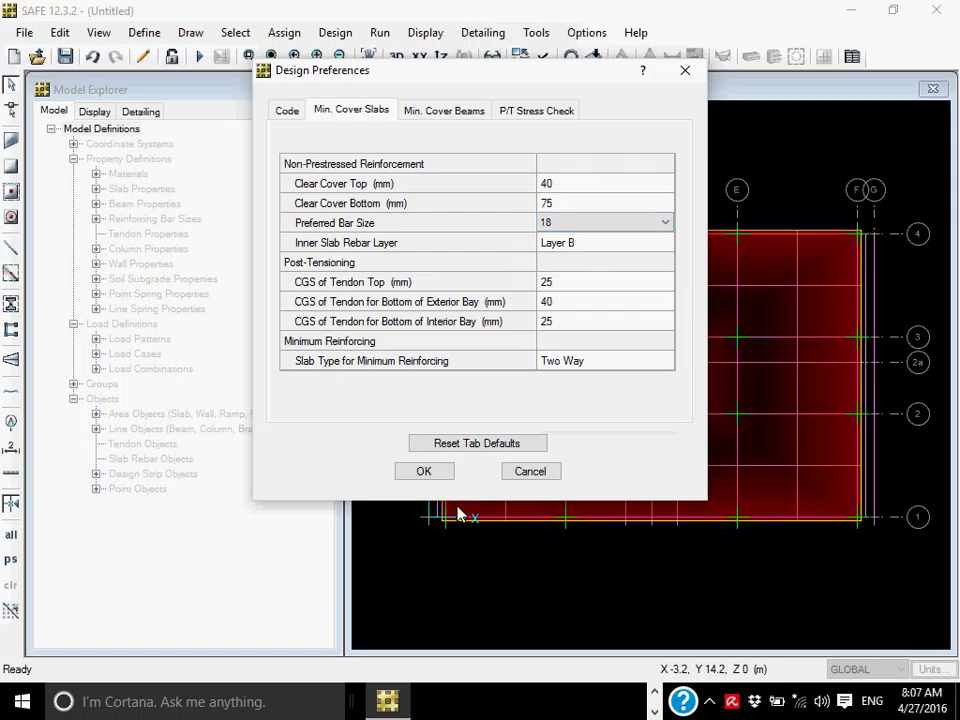
left_click(444, 477)
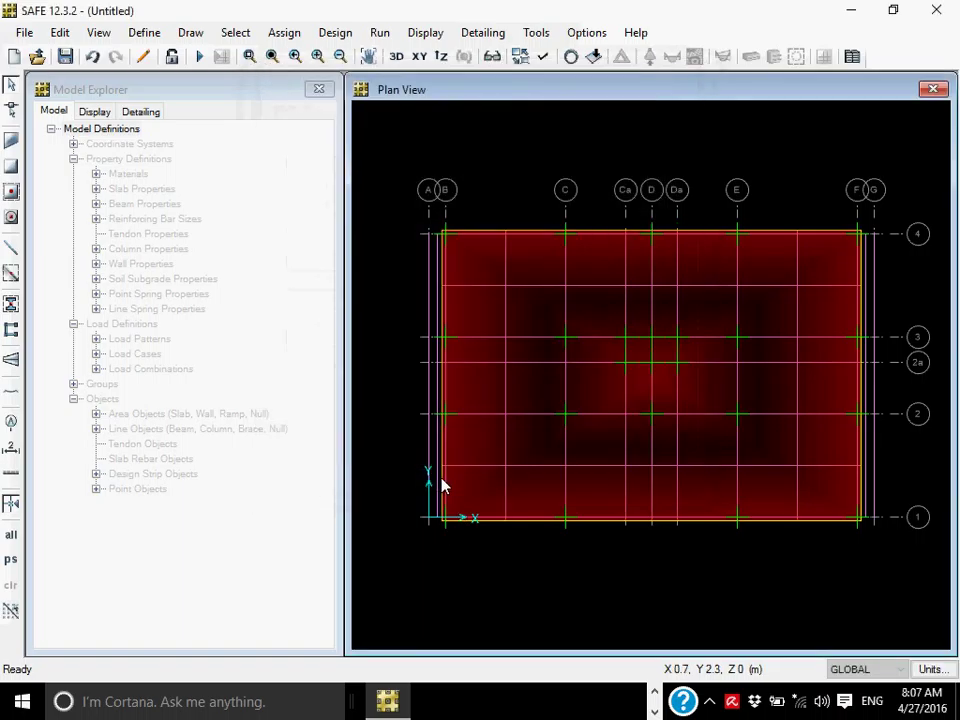
Step: Review the general detailing preferences, including the bar mark style options, and accept them with bar mark style MK-01, MK02
left_click(335, 32)
left_click(292, 94)
left_click(485, 32)
left_click(487, 32)
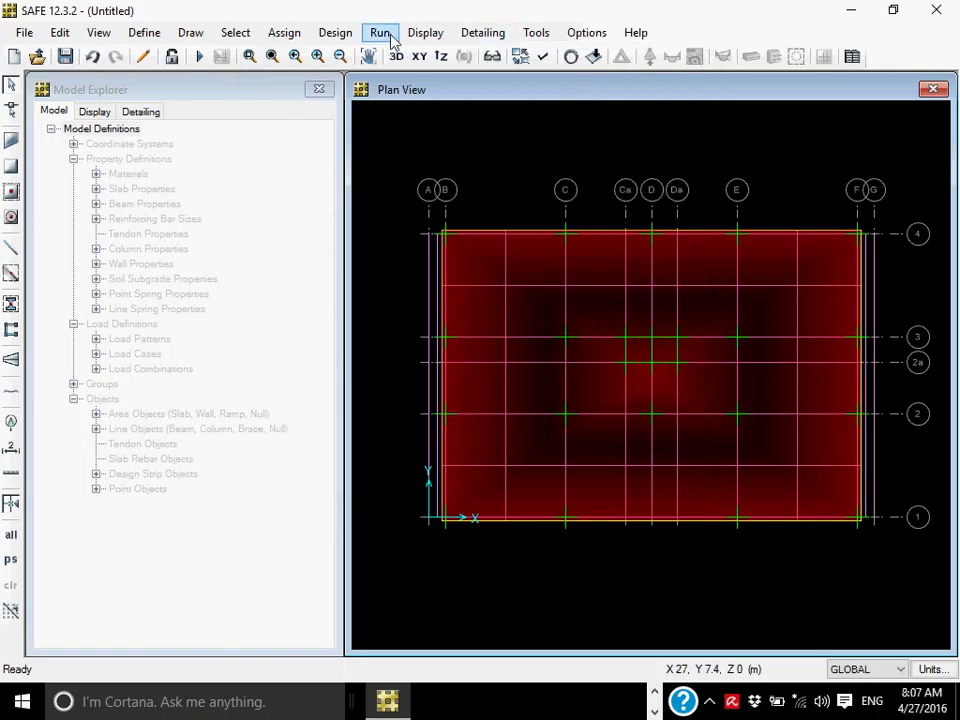
left_click(485, 33)
left_click(500, 56)
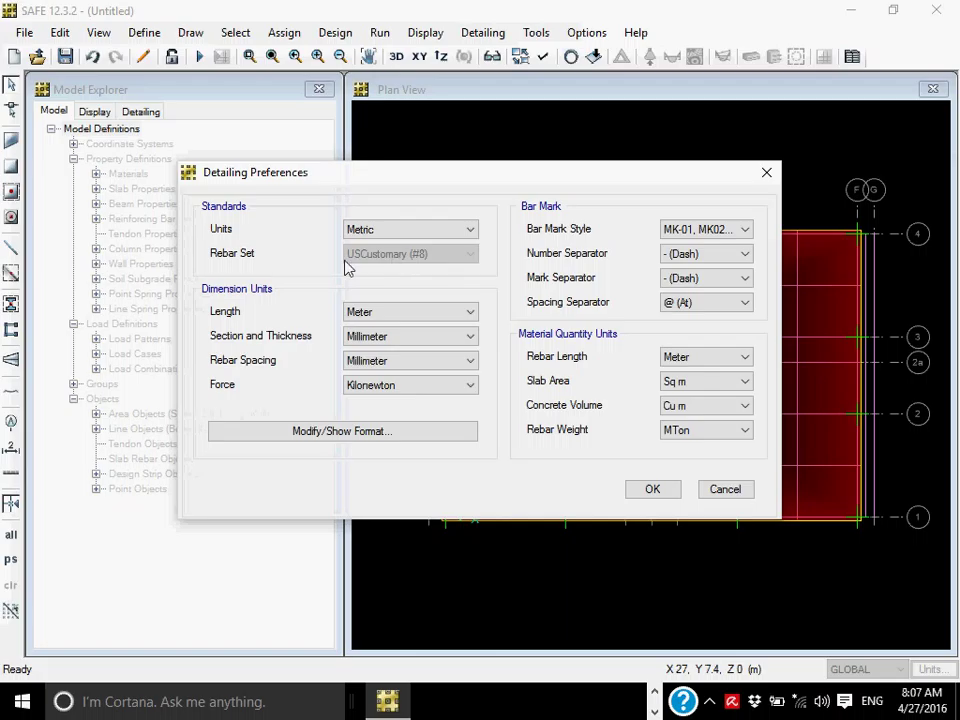
left_click(745, 229)
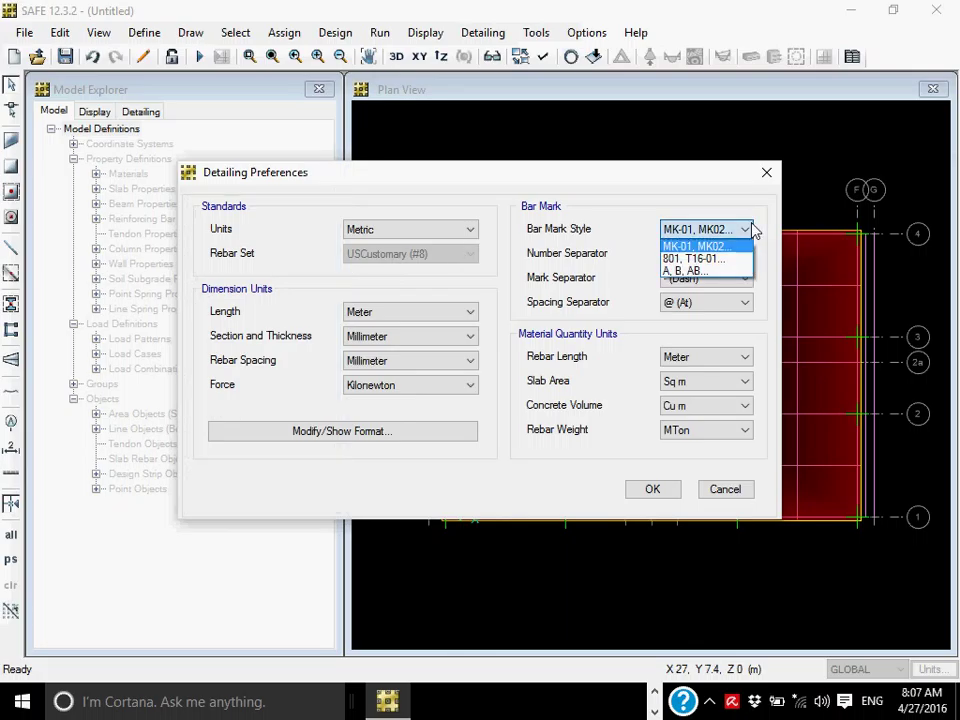
left_click(752, 222)
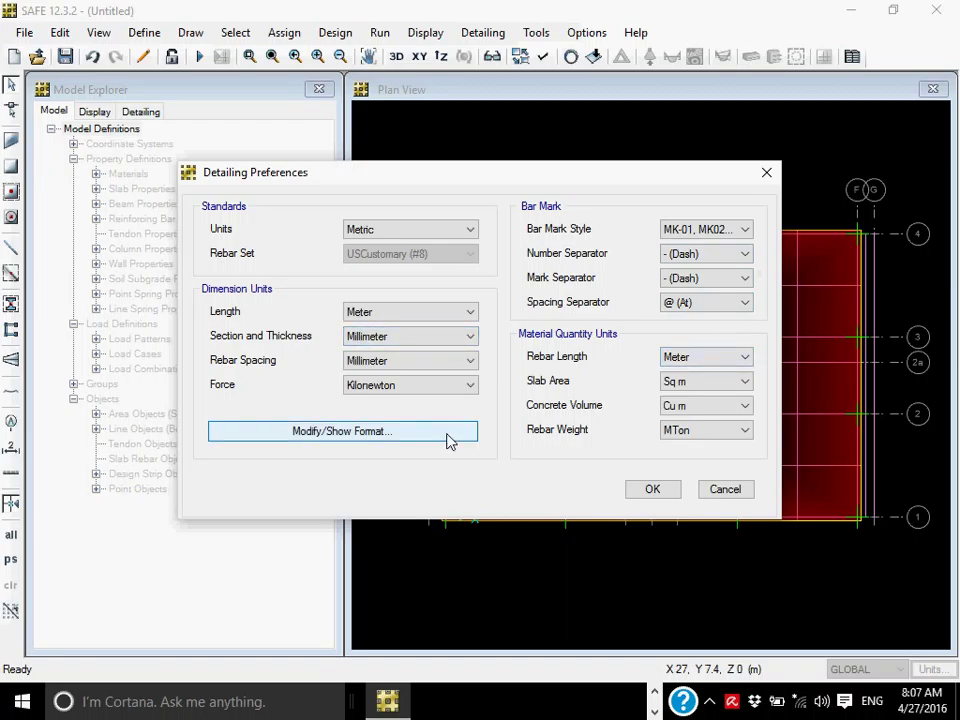
left_click(654, 491)
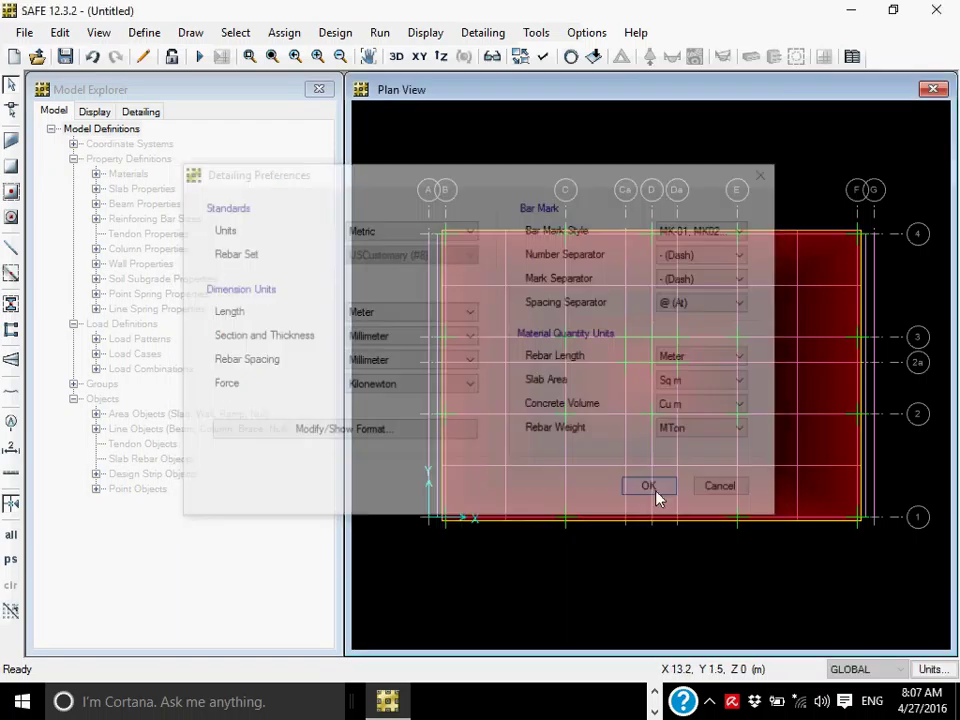
Step: In the slab/mat curtailment rules for column strips, set the continuous bottom bar length at the exterior and interior supports to 200 mm
left_click(483, 32)
left_click(489, 33)
left_click(489, 33)
left_click(495, 79)
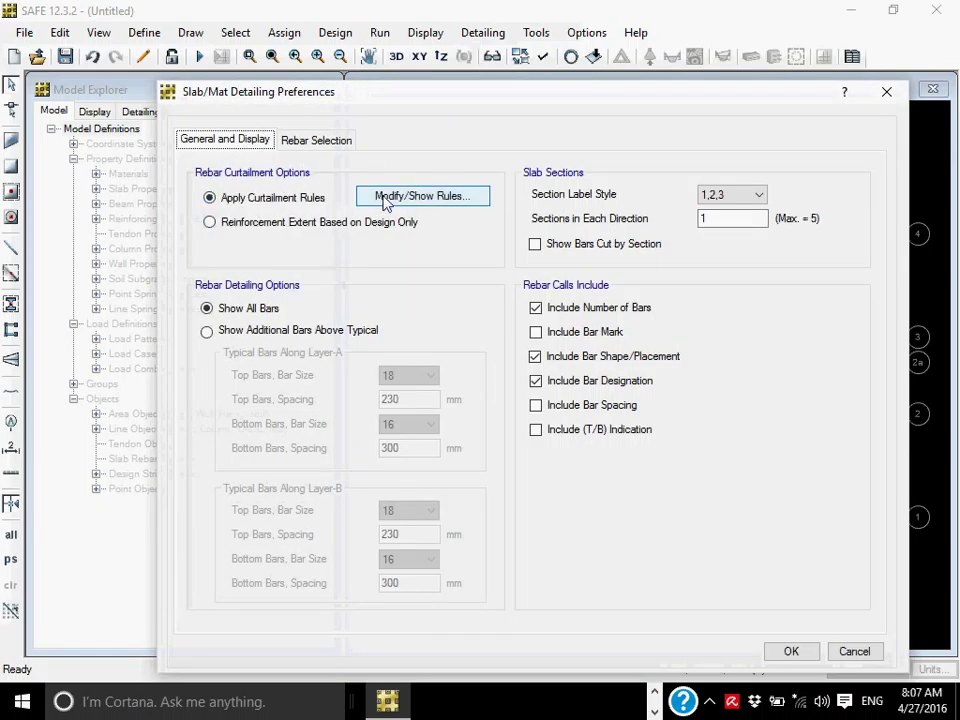
left_click(382, 202)
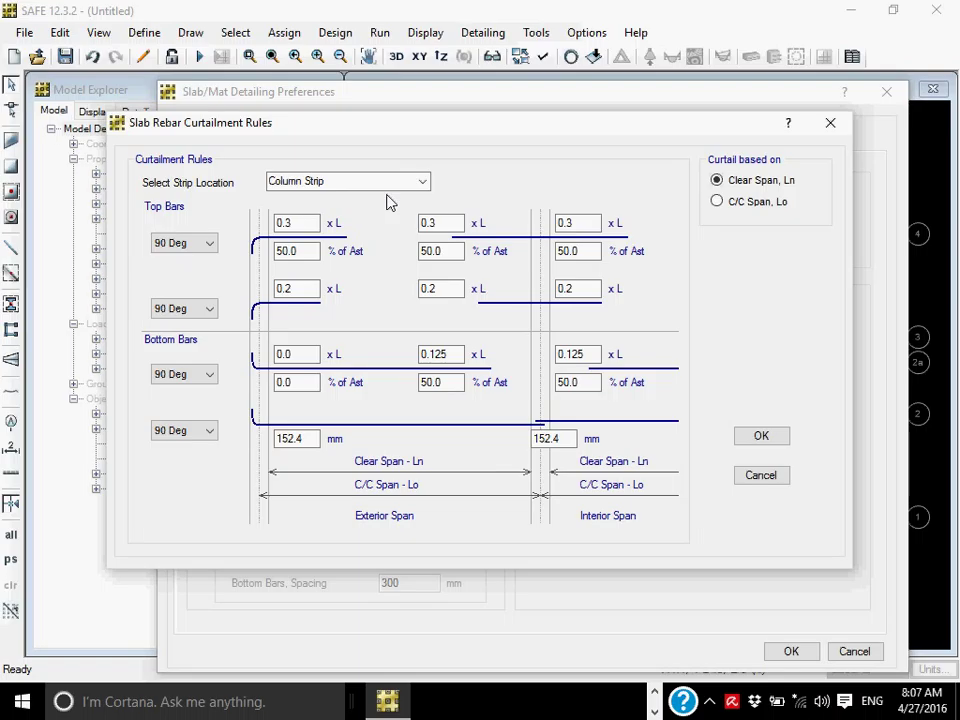
left_click_drag(309, 447, 271, 454)
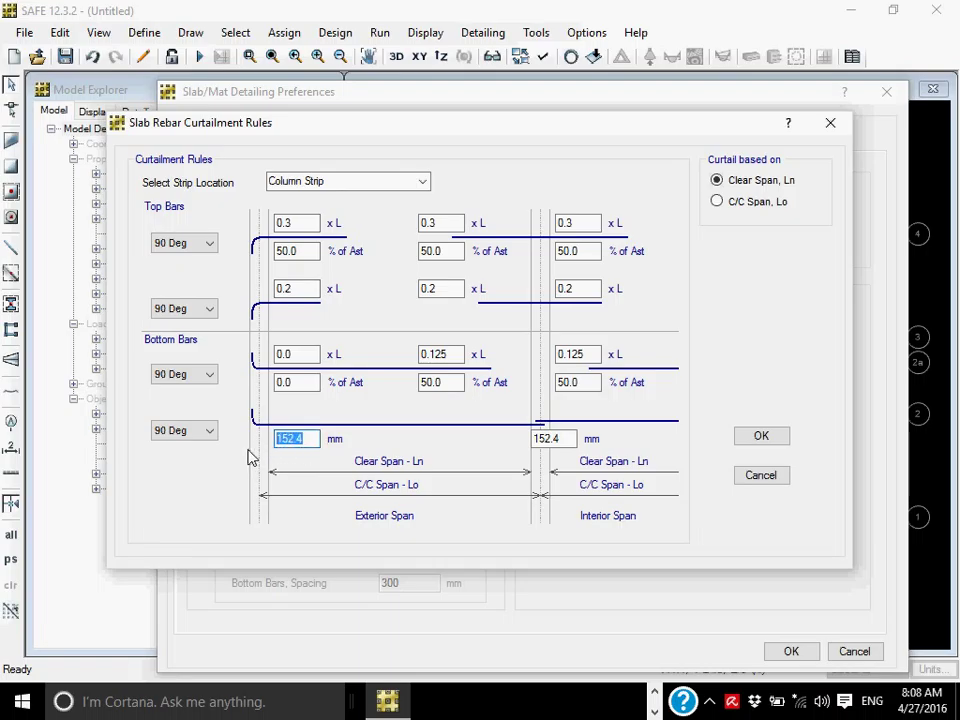
type("200")
double_click(564, 441)
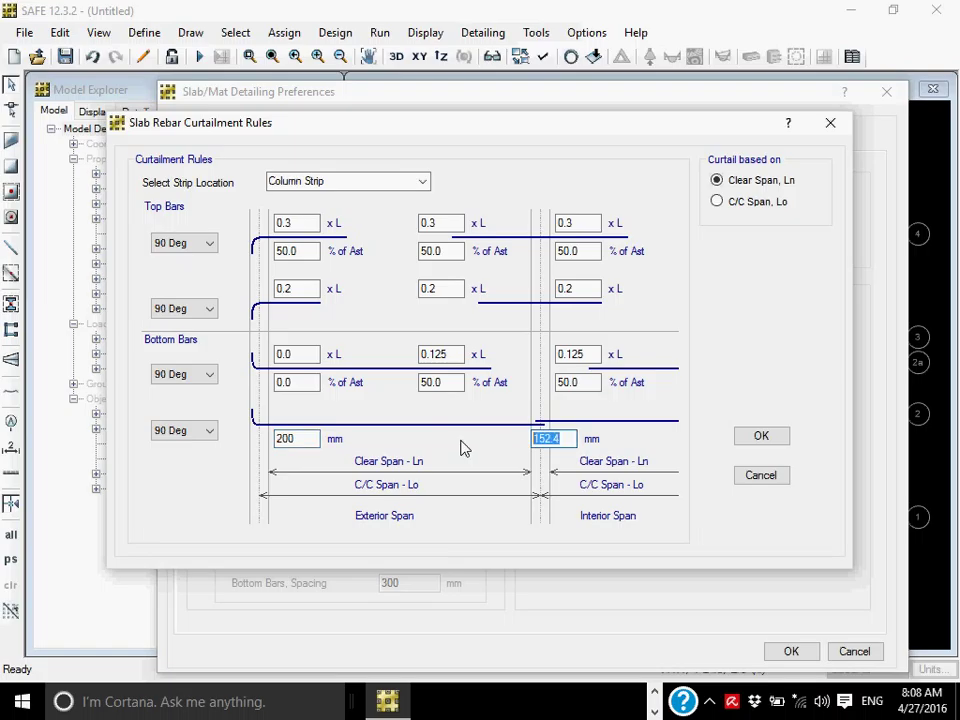
type("3")
type("200")
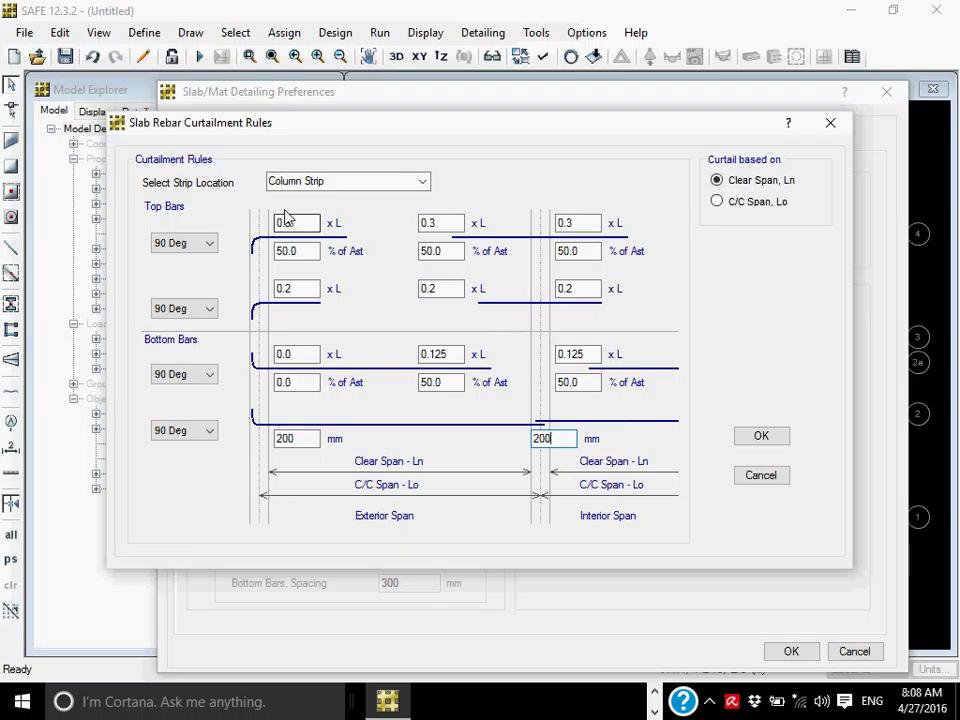
left_click(757, 440)
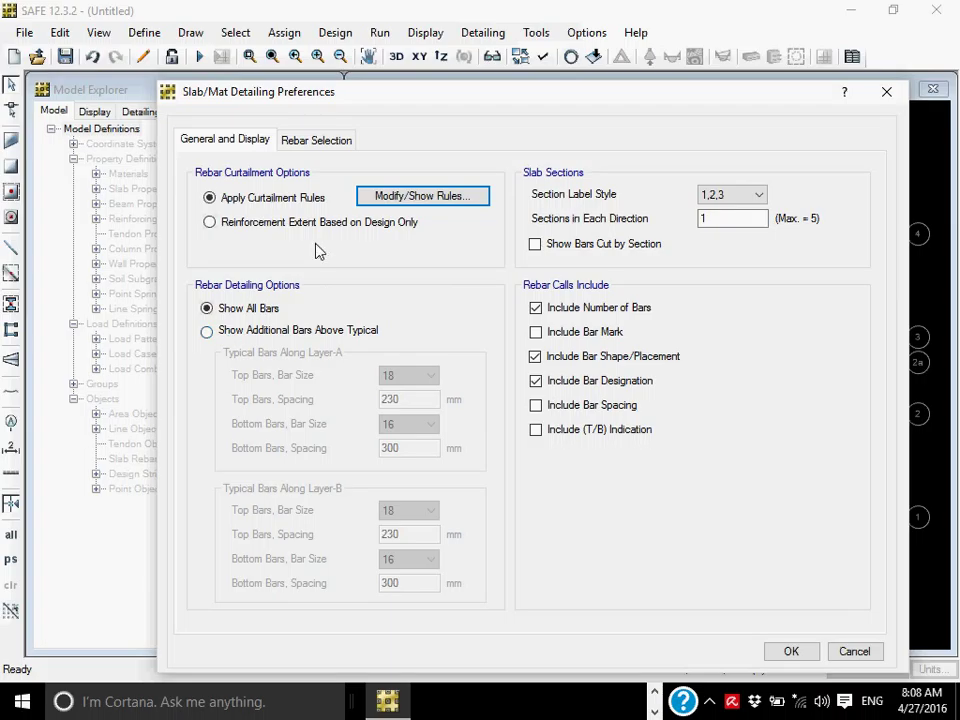
Step: In the slab/mat rebar selection, check the smallest and largest bar sizes and choose 18 for column strip top and bottom bars
left_click(330, 141)
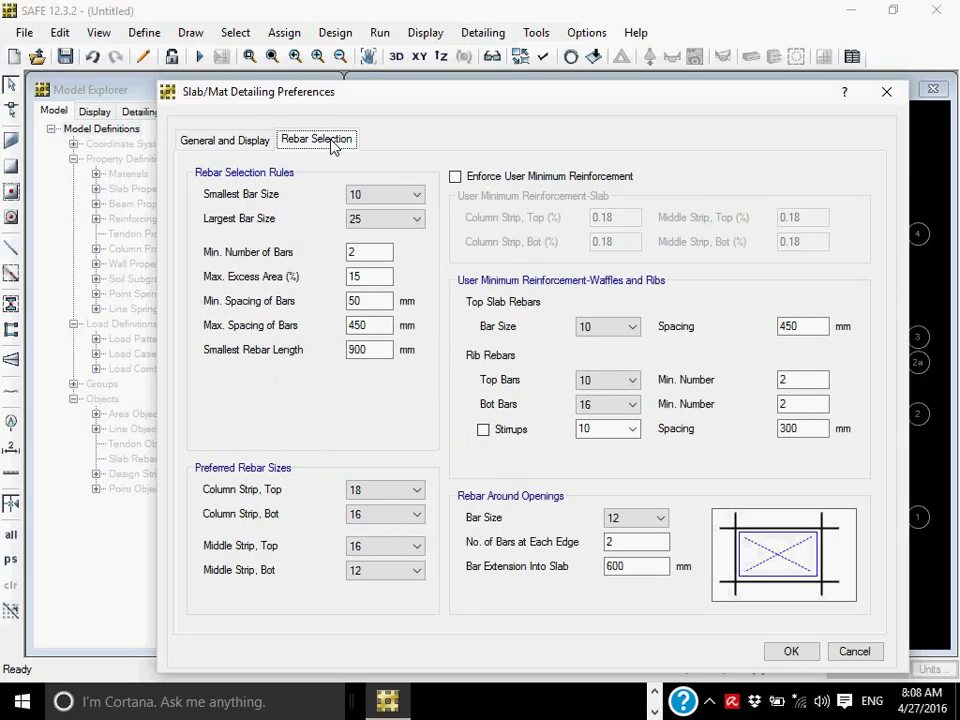
left_click(411, 197)
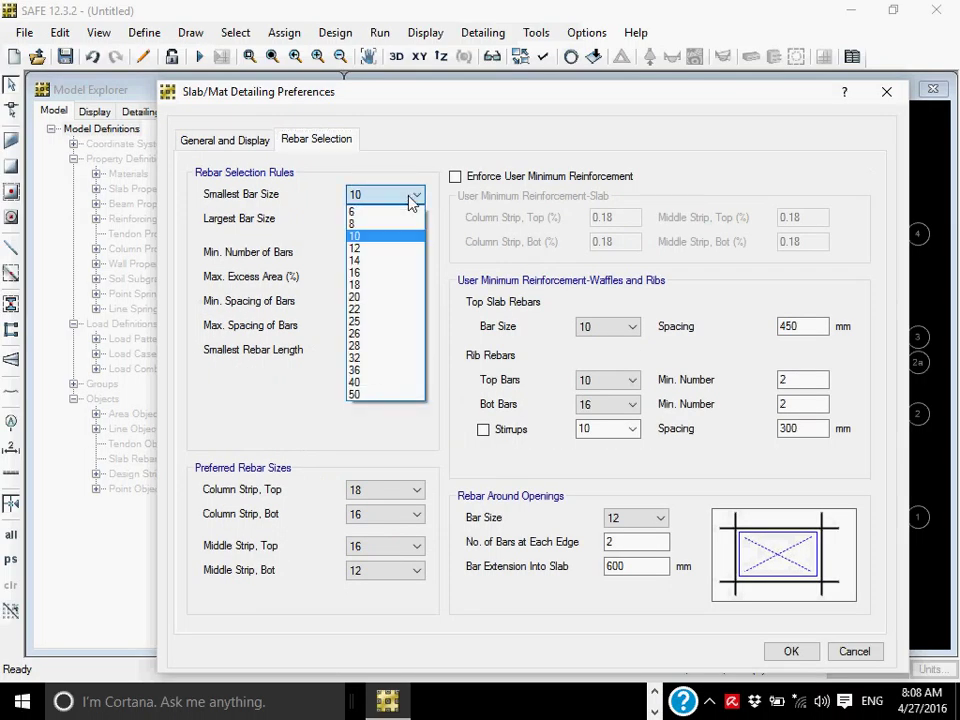
left_click(411, 197)
left_click(418, 221)
left_click(418, 221)
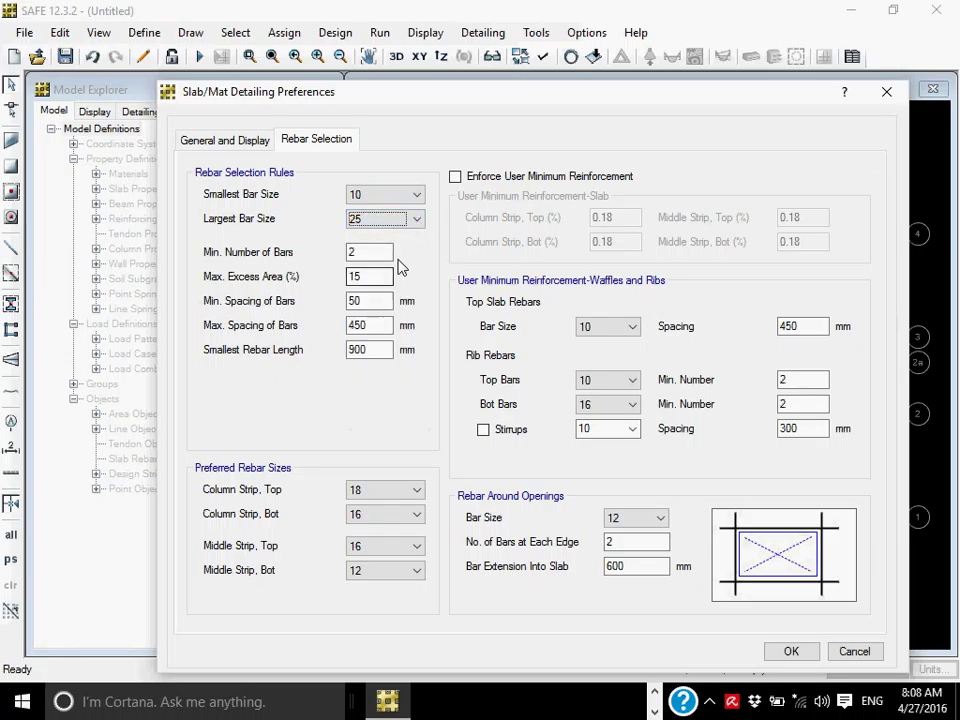
left_click(385, 492)
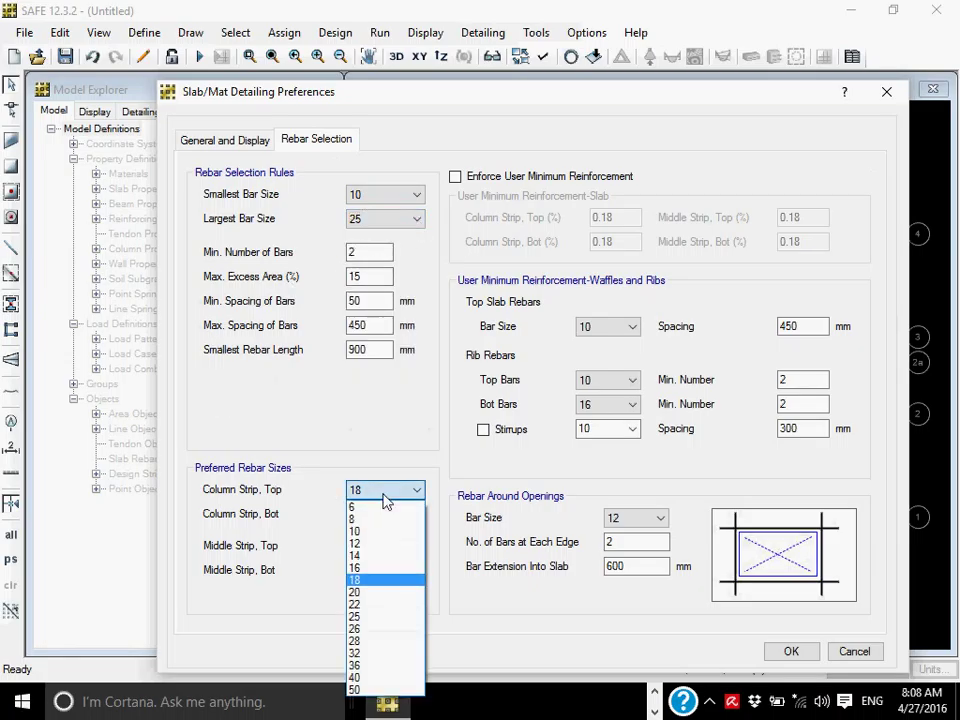
left_click(366, 579)
left_click(397, 518)
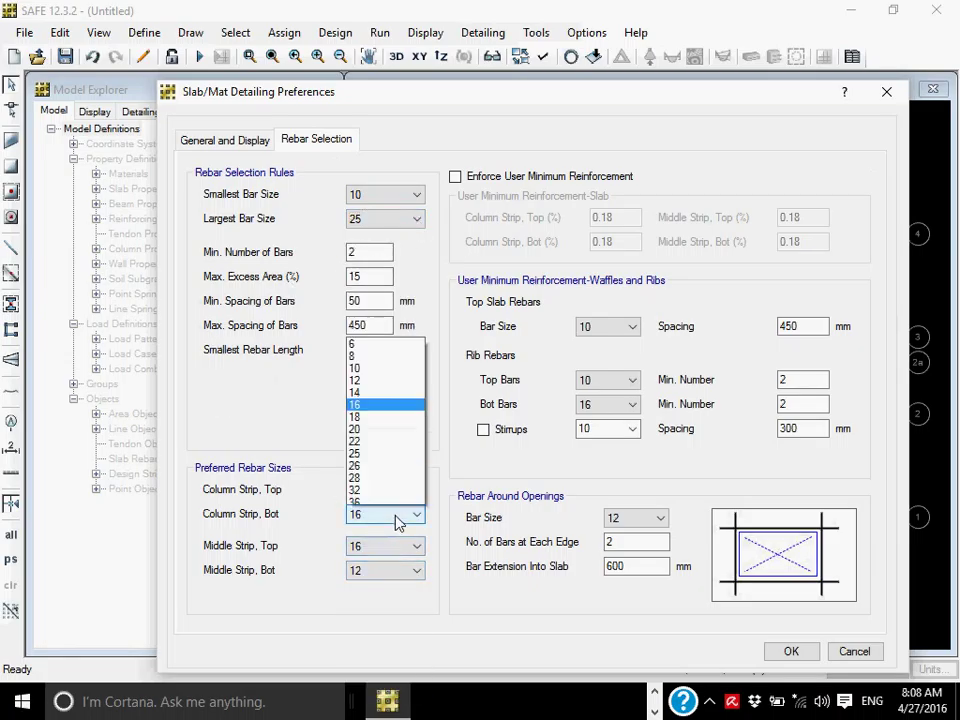
left_click(389, 398)
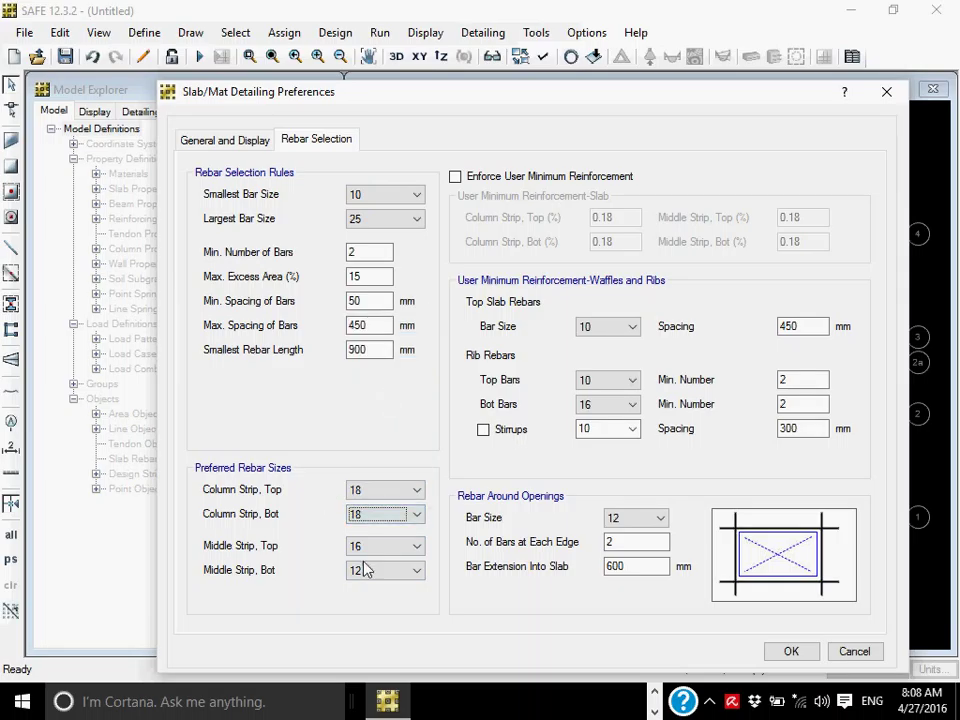
Step: Set the preferred rebar size to 18 for middle strip top and bottom bars and accept the detailing preferences
left_click(410, 548)
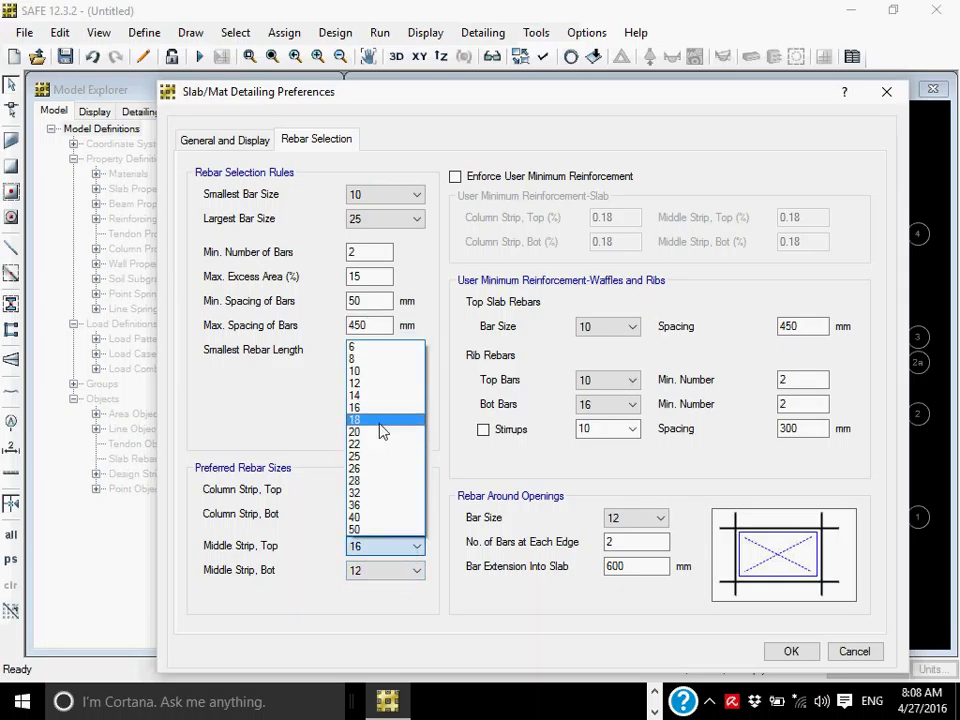
left_click(378, 424)
left_click(393, 572)
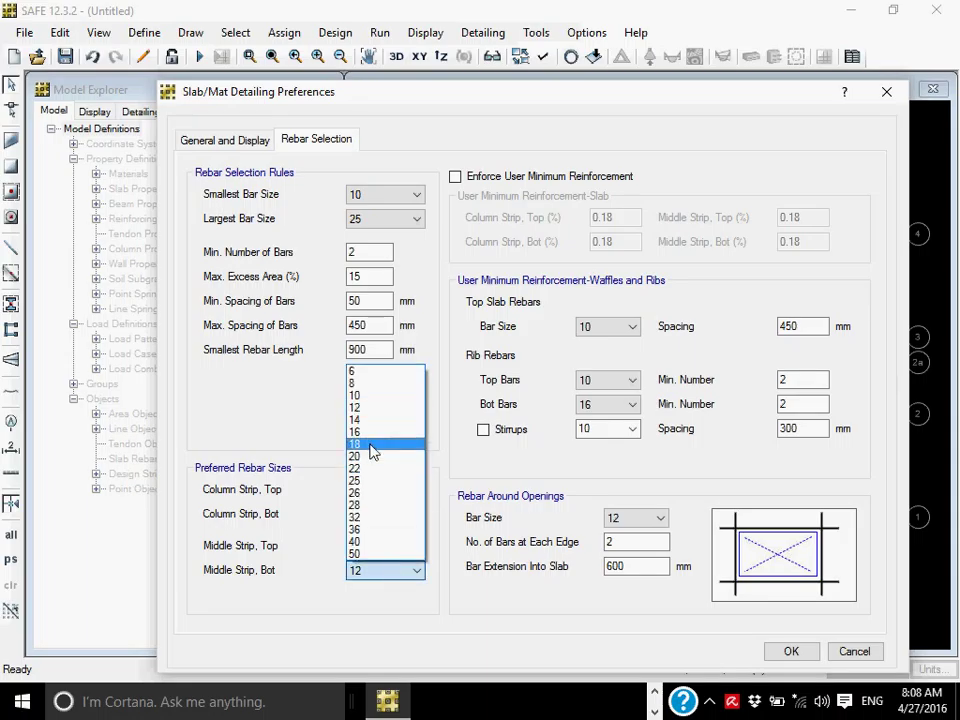
left_click(371, 451)
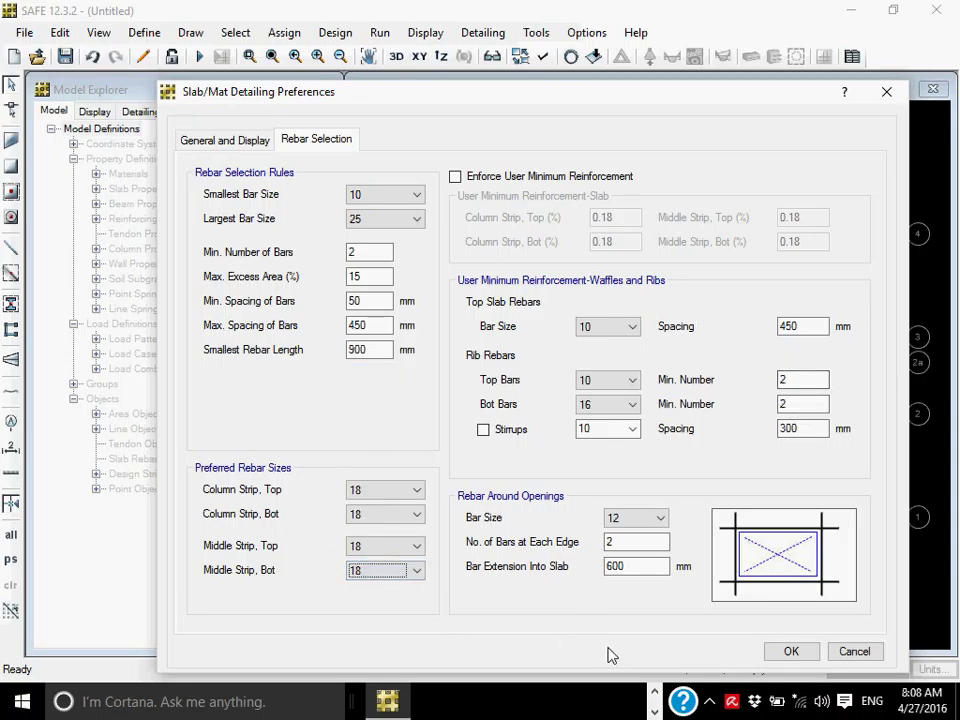
left_click(790, 652)
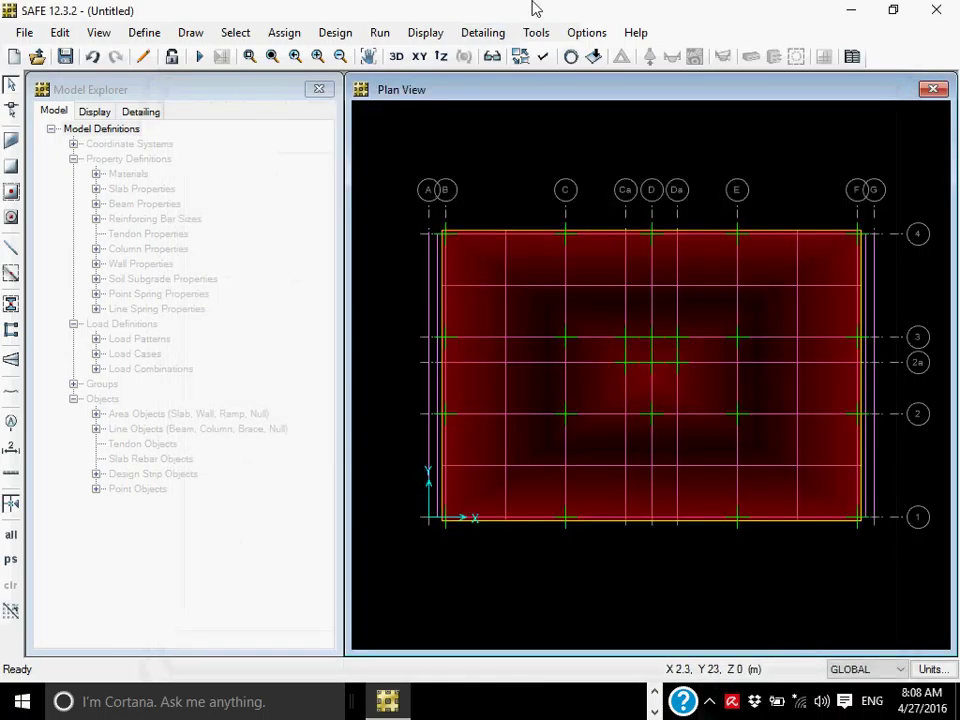
Step: Run the analysis, saving the model as "Mat Footing design" in the Safe folder
left_click(388, 36)
left_click(400, 55)
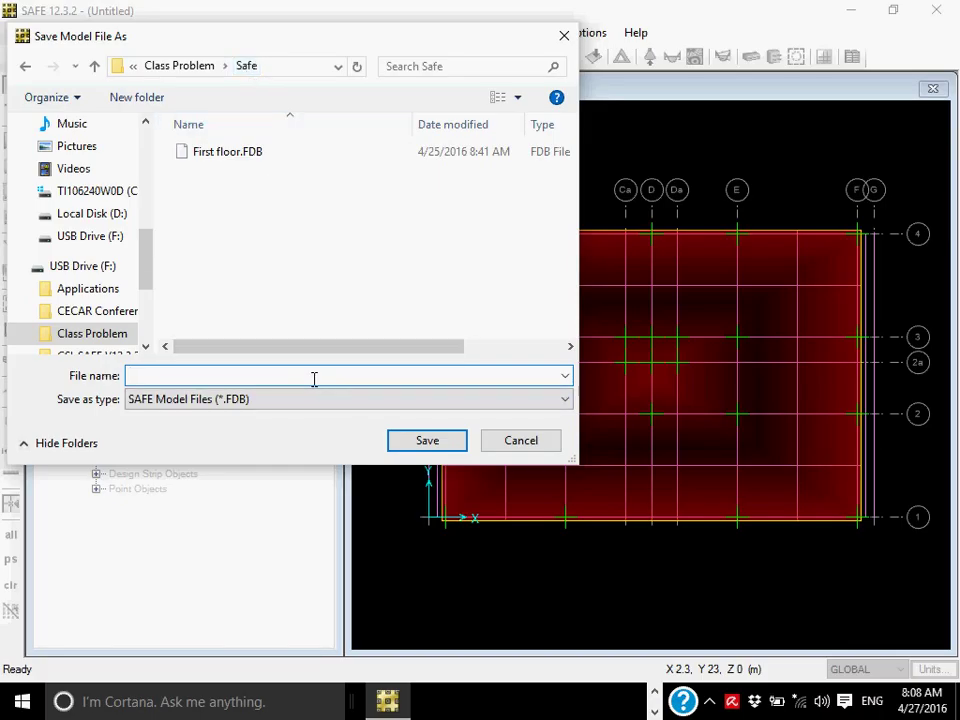
type("Mat Footinf")
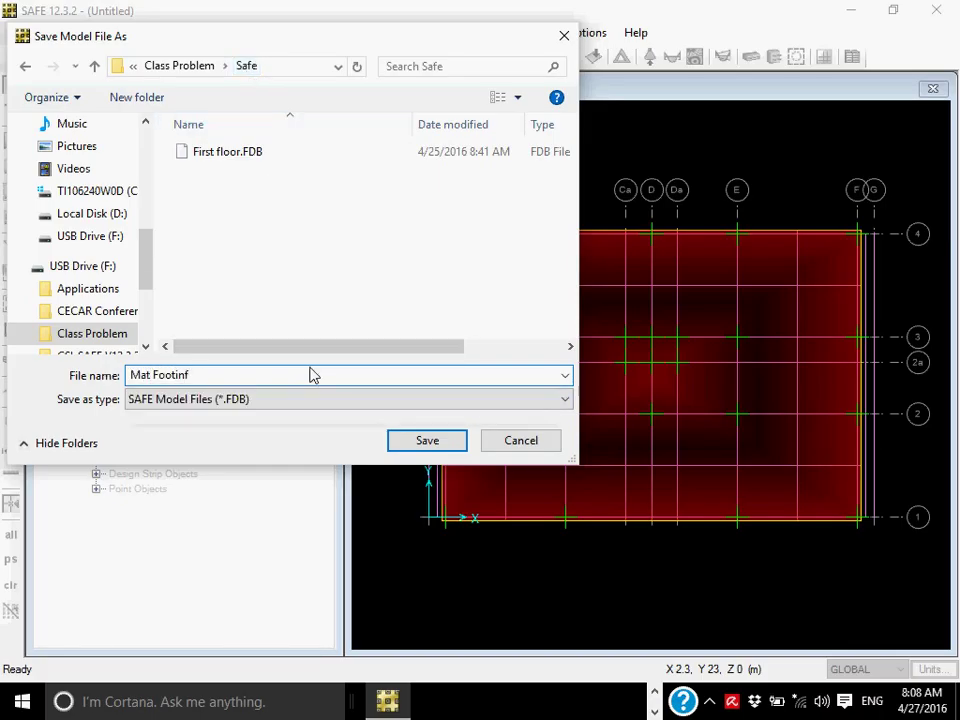
key("BackSpace")
type("g")
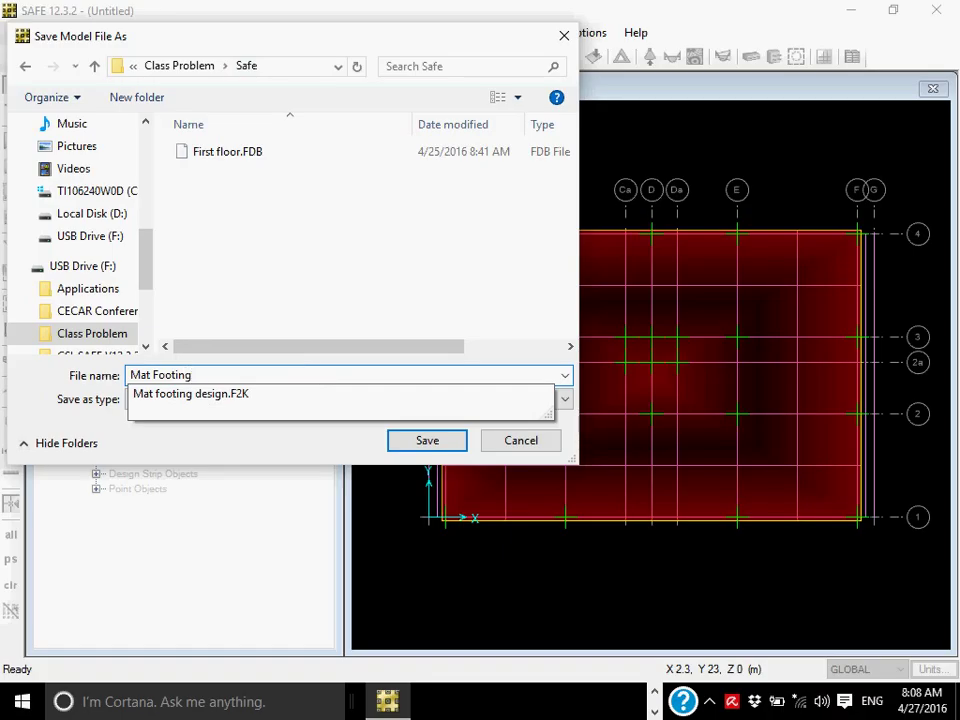
type(" design")
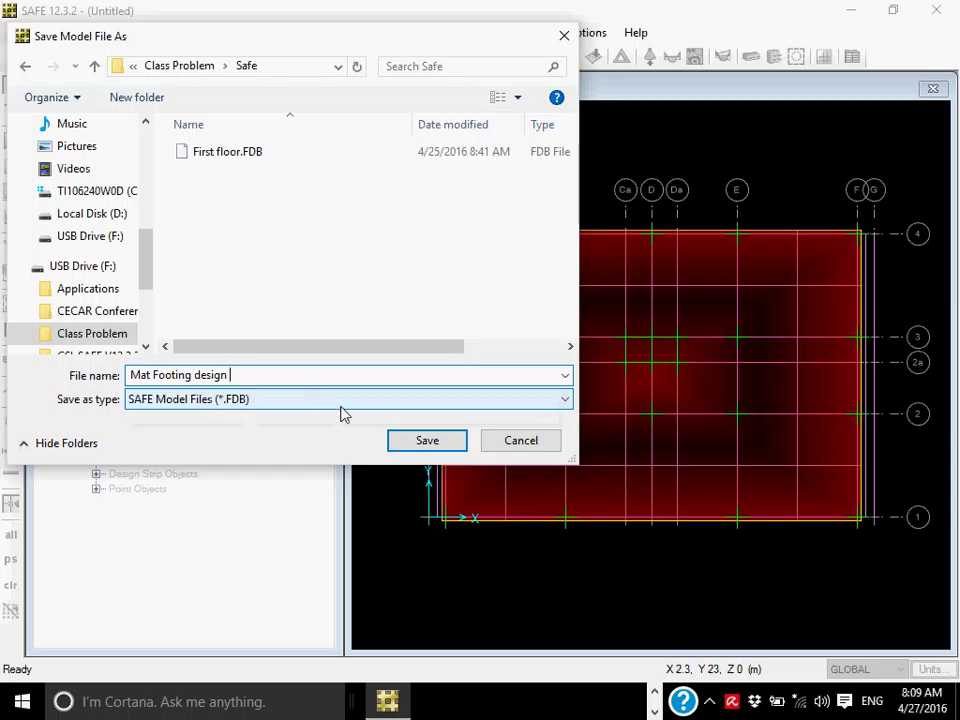
left_click(400, 443)
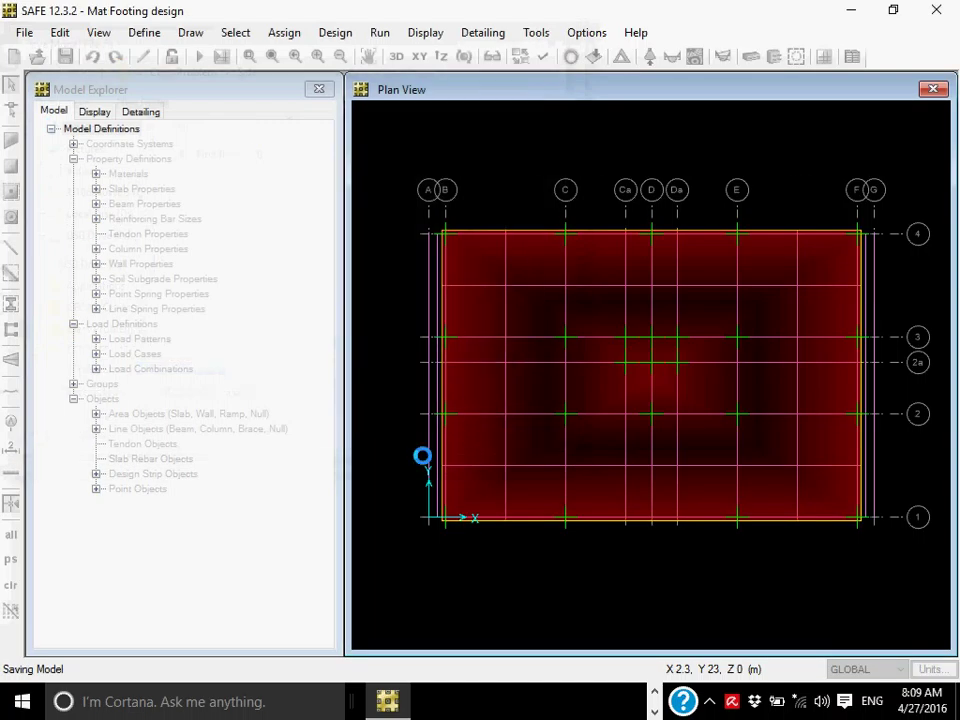
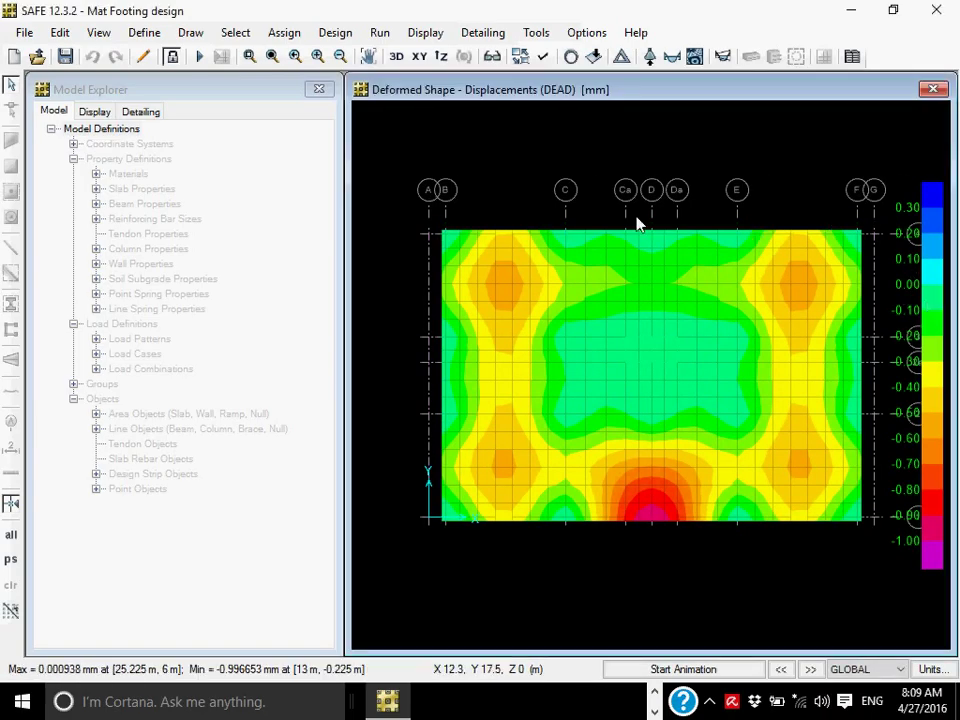
Step: View the DEAD deformed shape in 3D and check the load case and load combination choices for displaying reaction forces
left_click(399, 59)
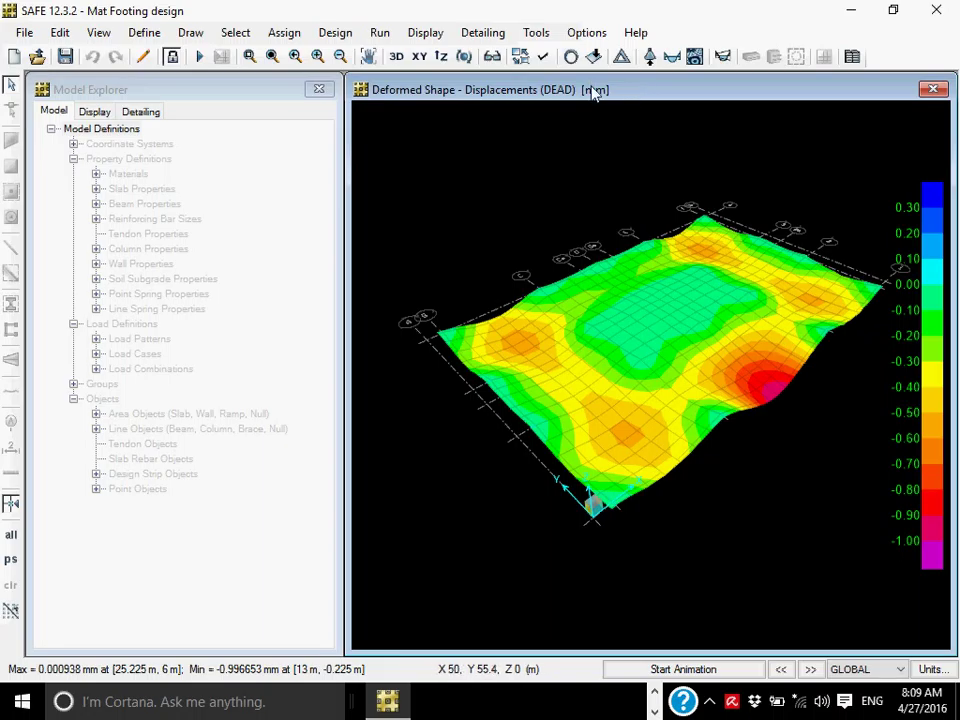
left_click(430, 35)
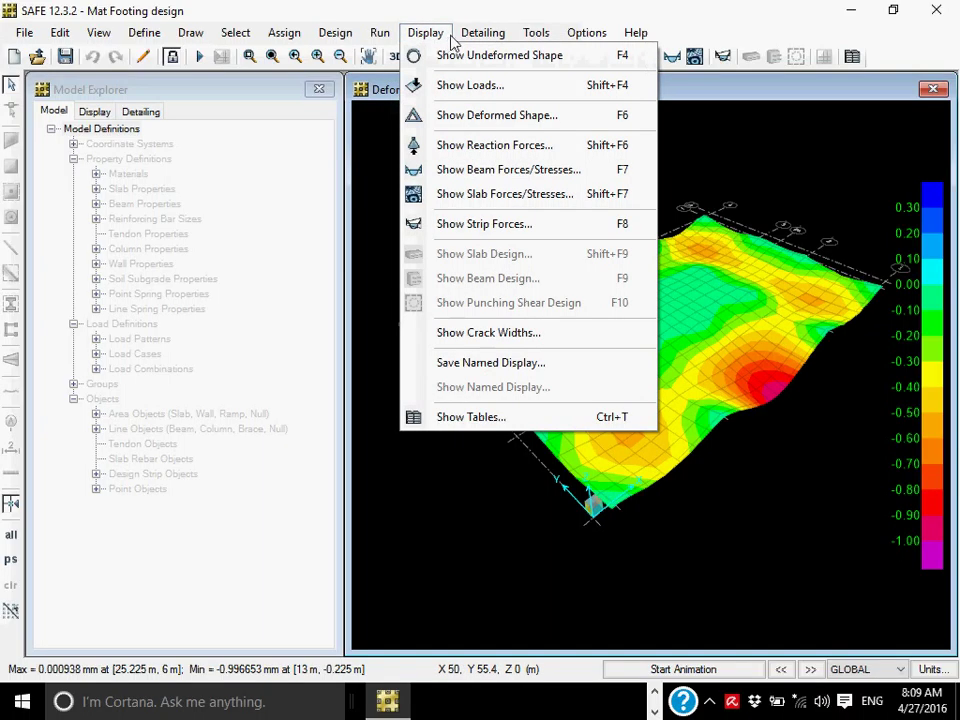
left_click(415, 35)
left_click(414, 38)
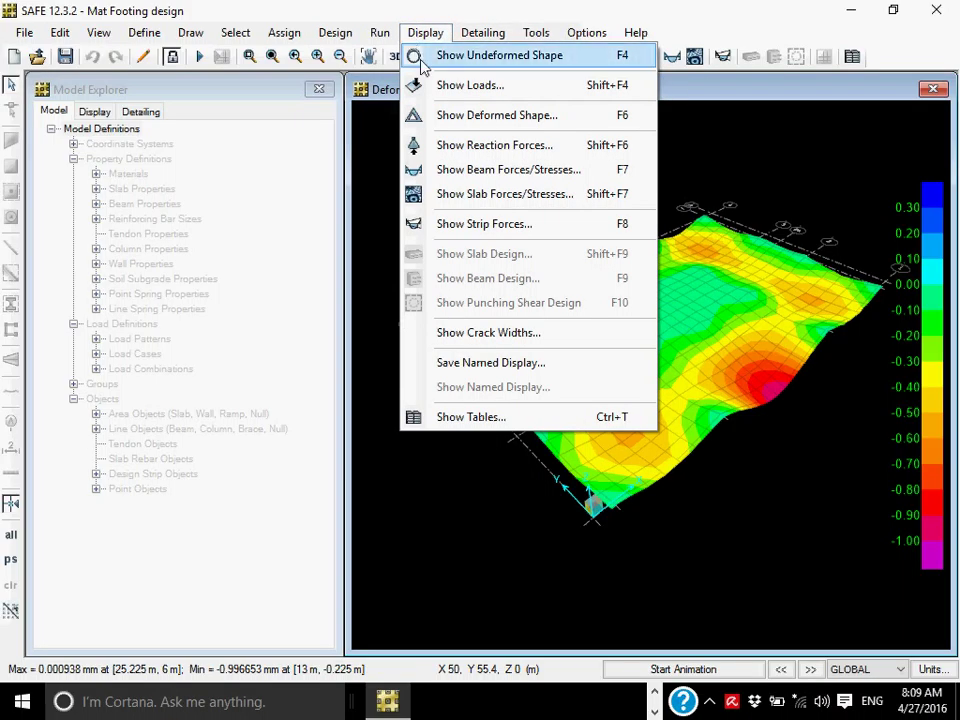
left_click(478, 150)
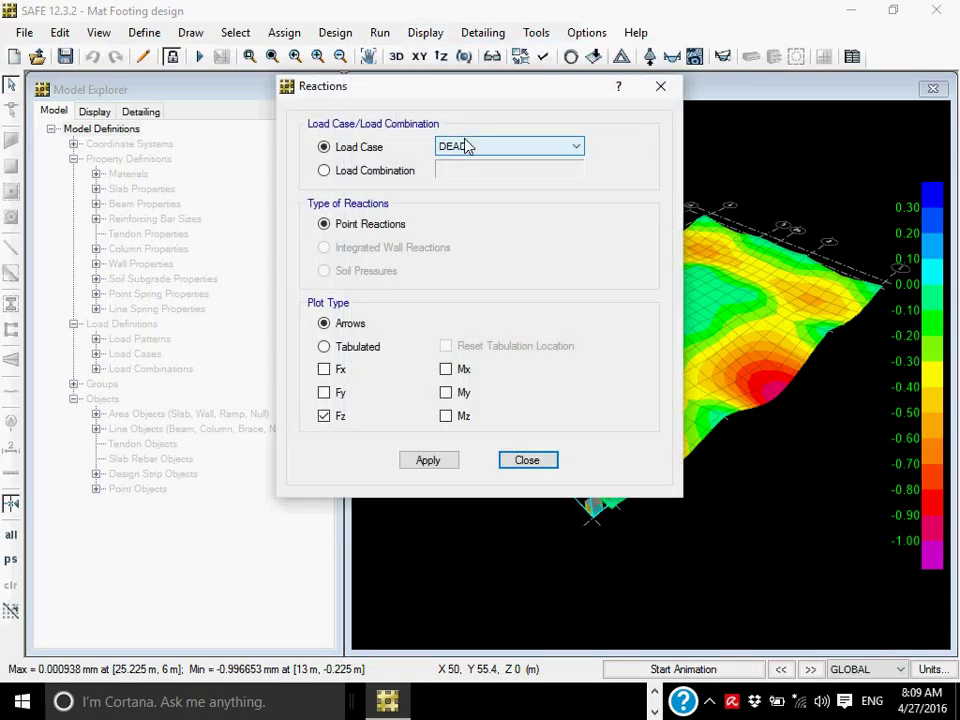
left_click(460, 150)
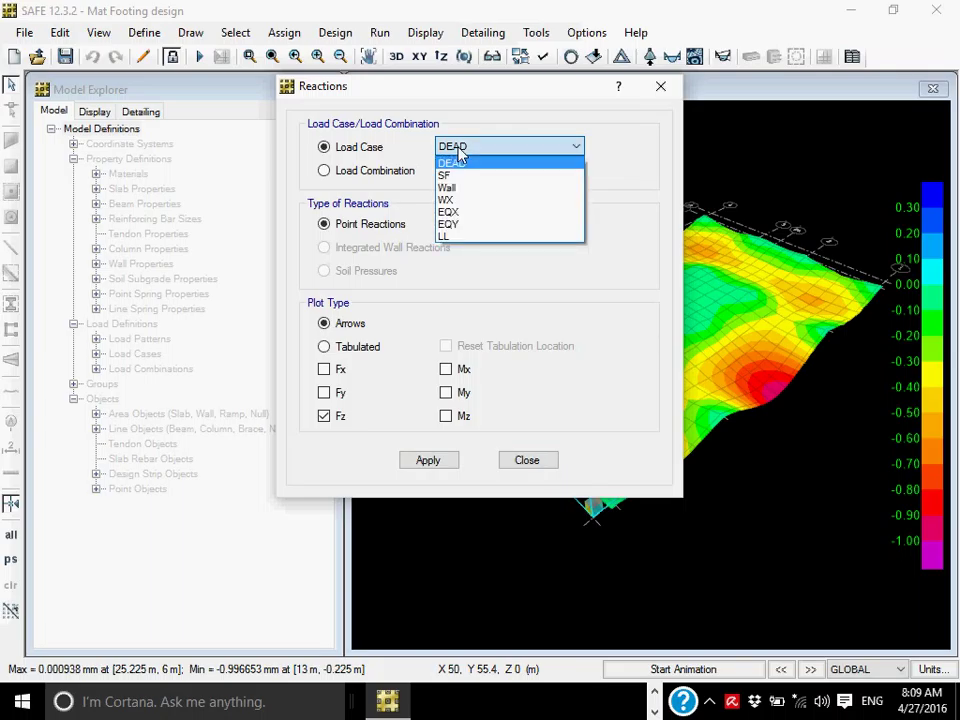
left_click(460, 150)
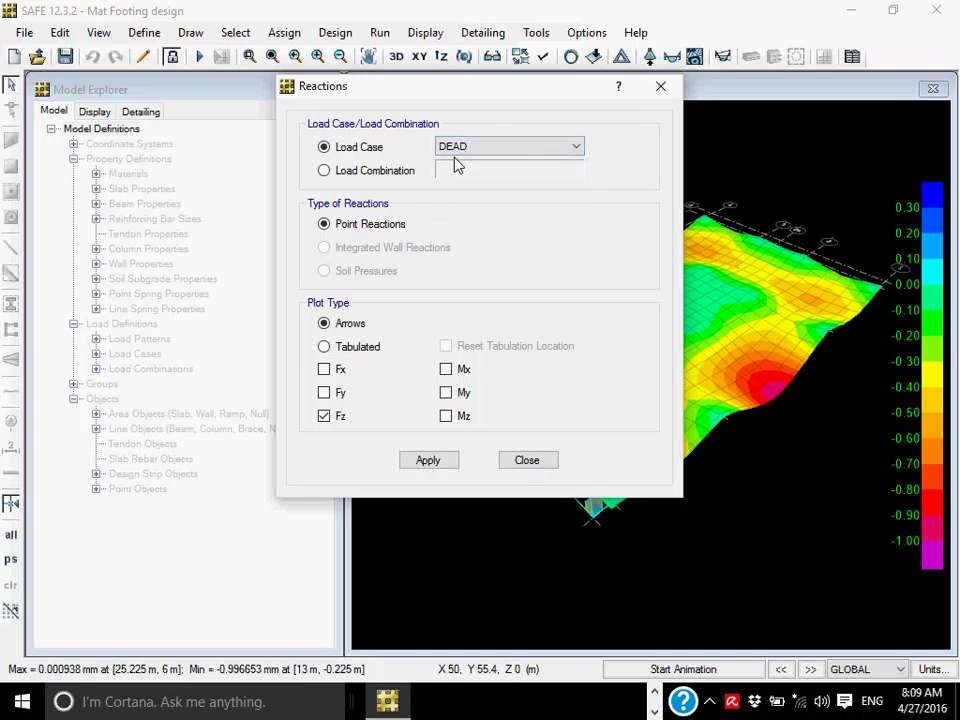
left_click(324, 170)
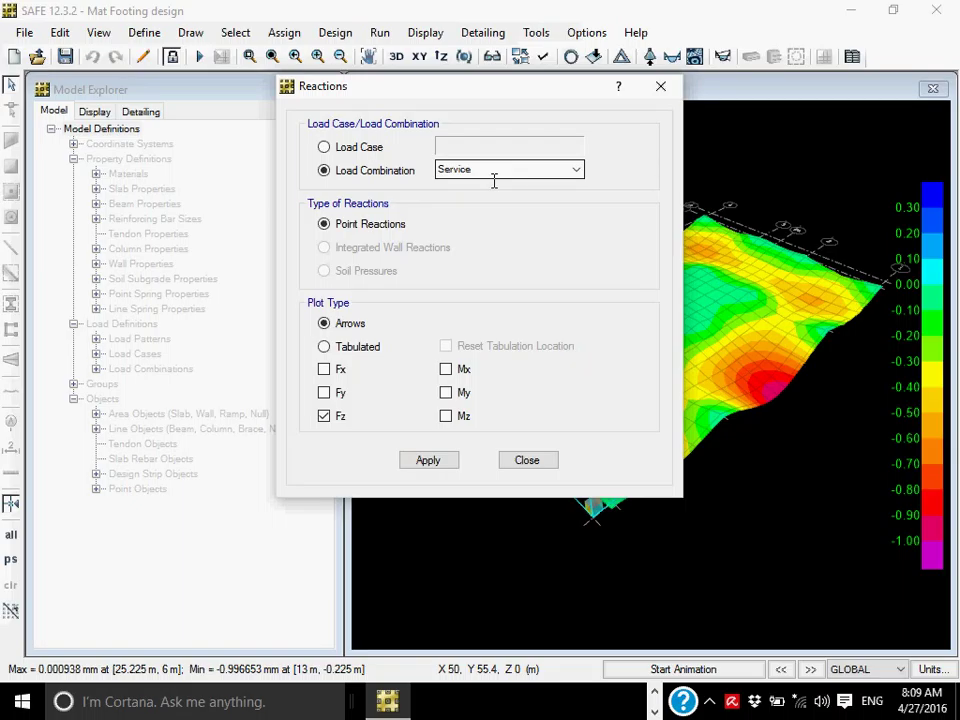
left_click(534, 464)
Step: Check the display options for slab forces and stresses without applying any of them
left_click(432, 34)
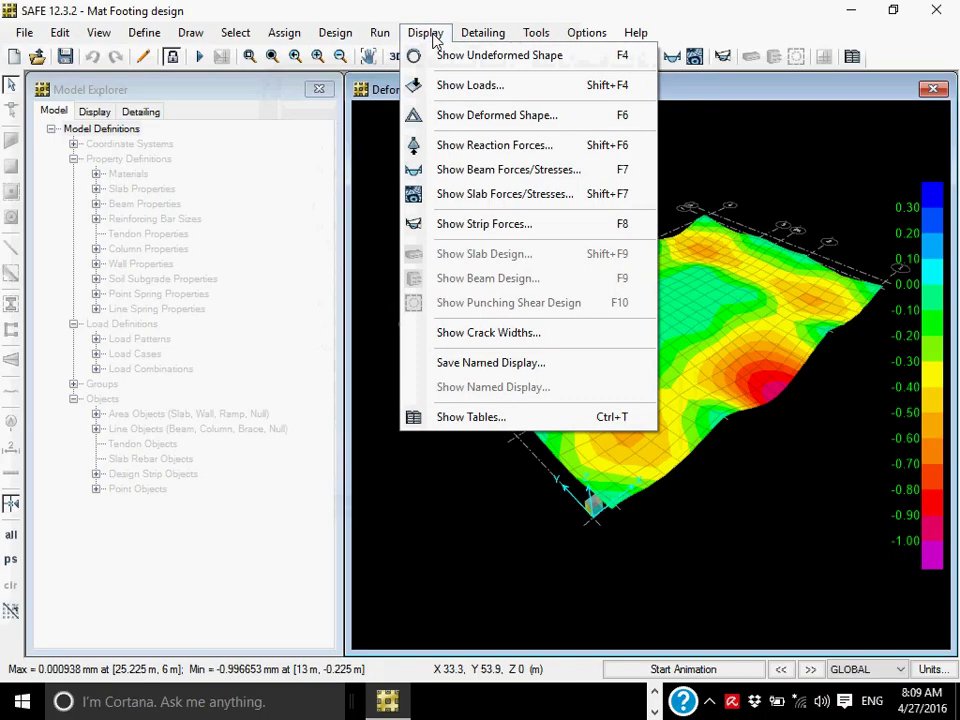
left_click(474, 195)
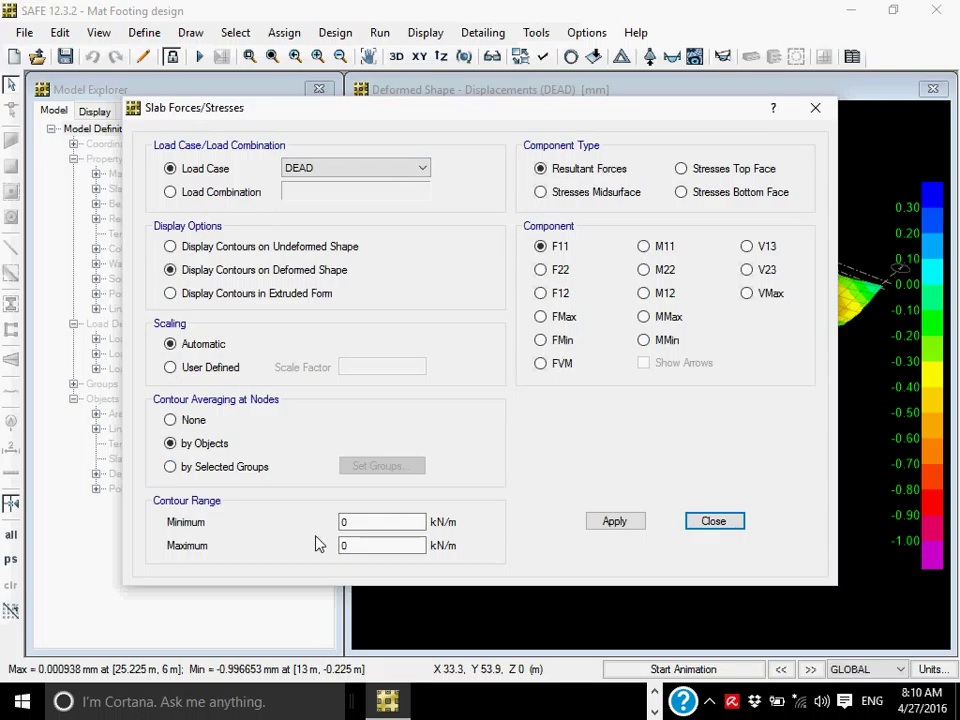
left_click(724, 526)
left_click(428, 35)
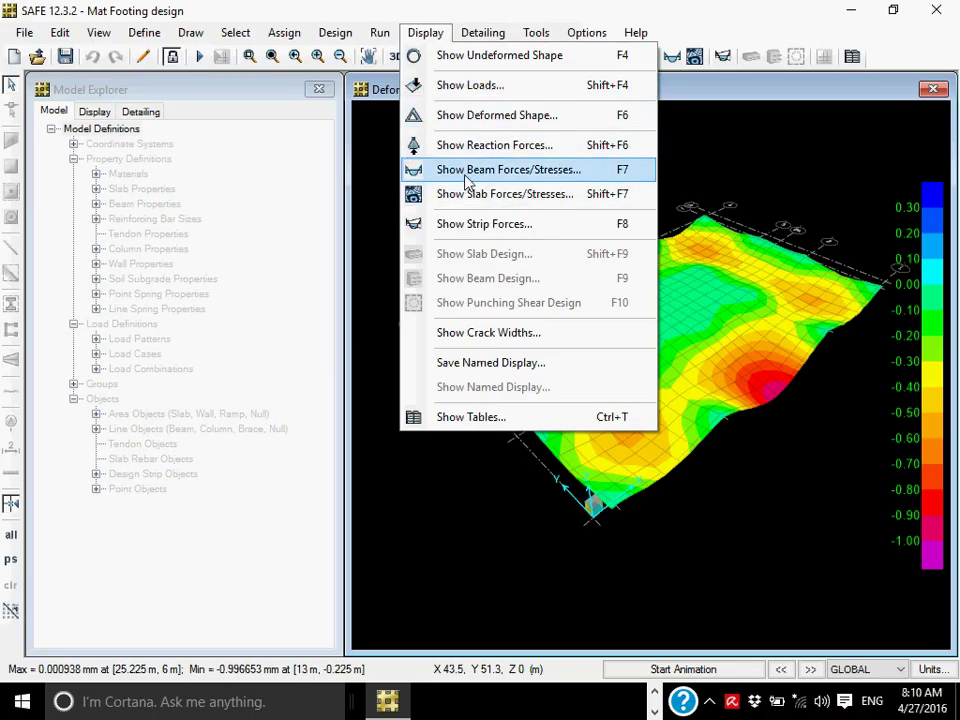
left_click(729, 165)
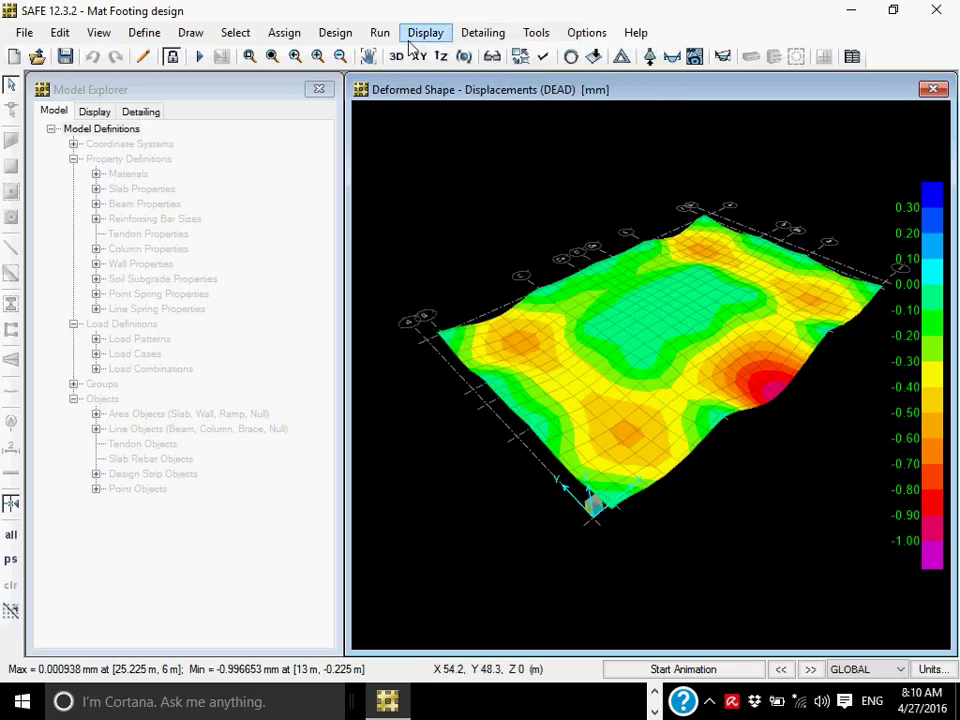
Step: Run the analysis and design of the mat footing model
left_click(383, 38)
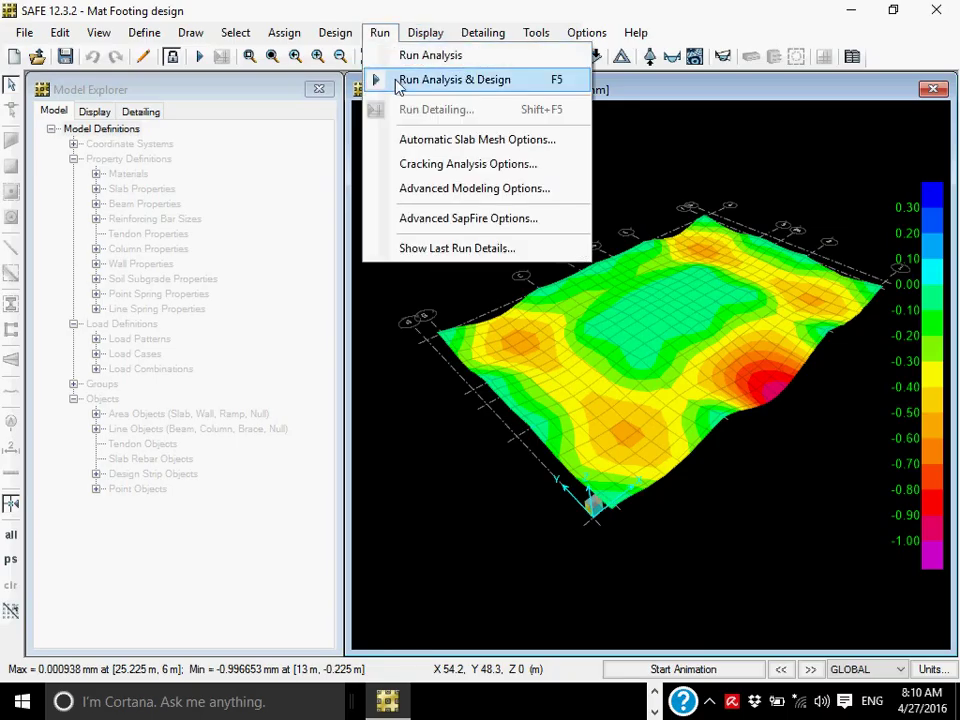
left_click(440, 80)
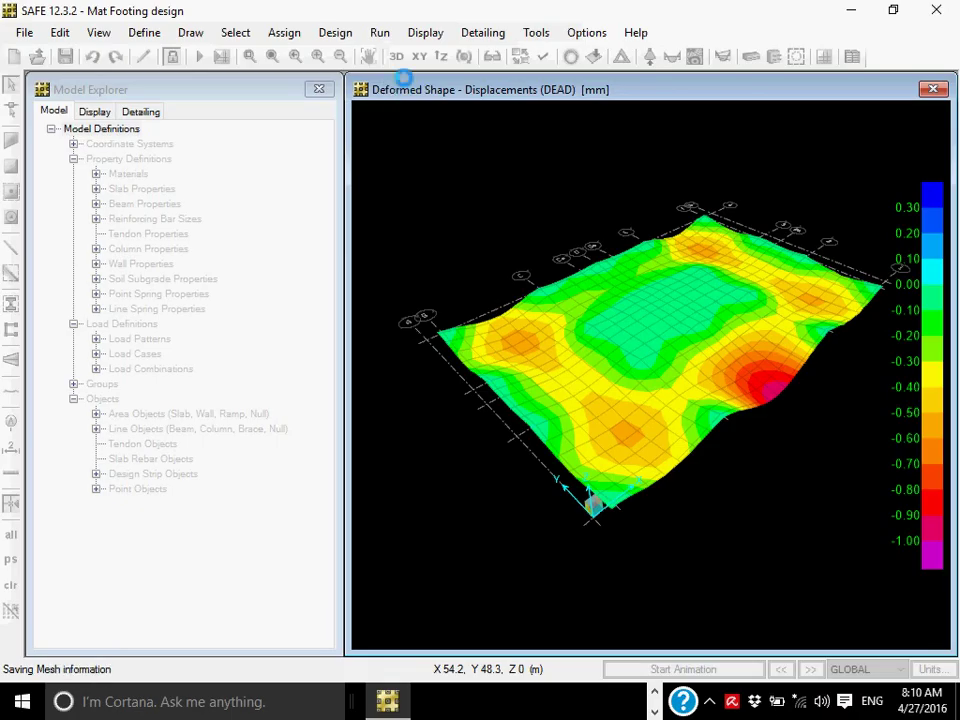
Step: Display the Fz point reactions as arrows for the Service load combination and inspect them on the mat
left_click(430, 34)
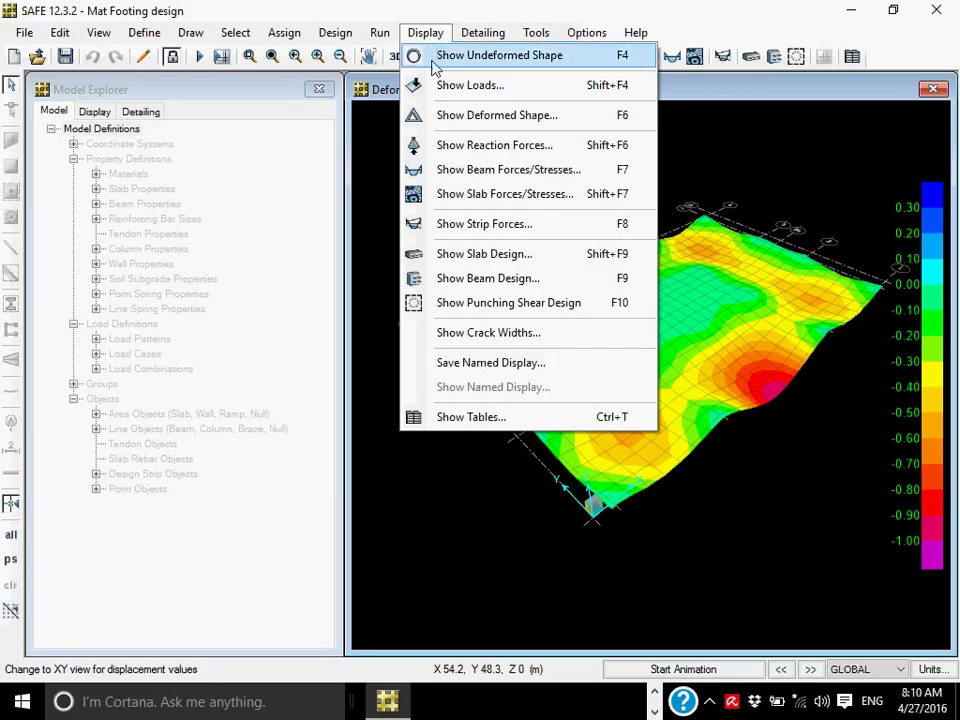
left_click(450, 146)
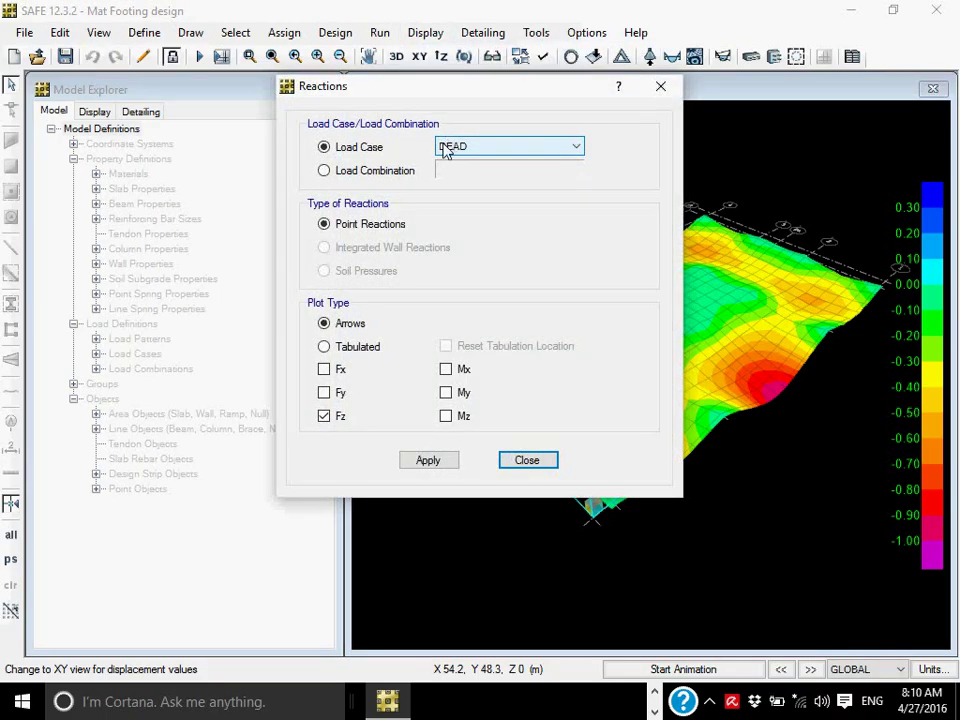
left_click(473, 150)
left_click(409, 168)
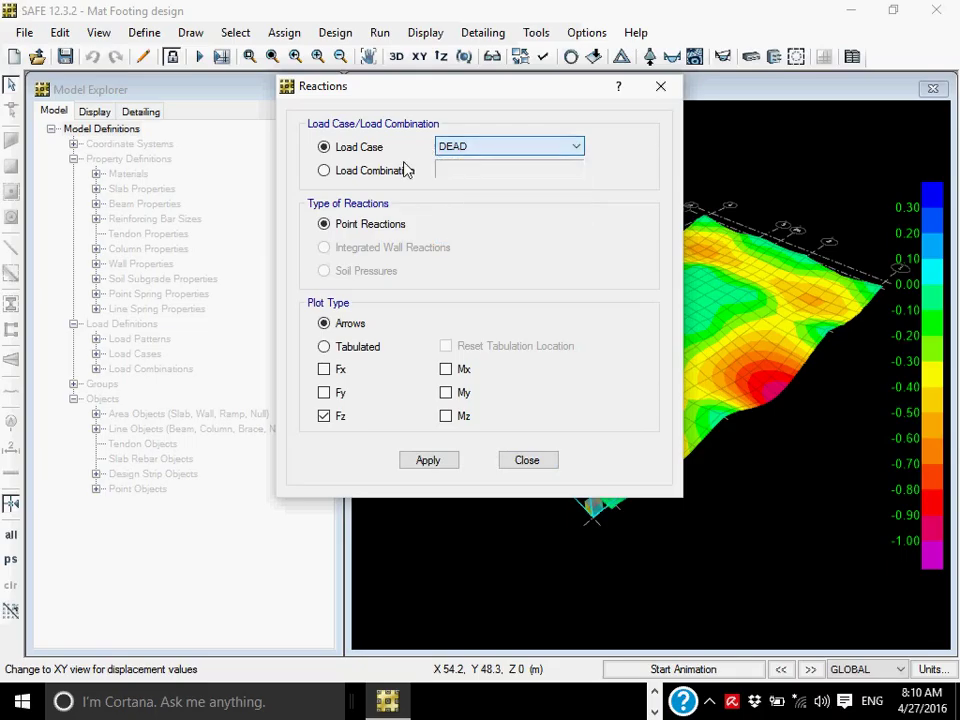
left_click(407, 170)
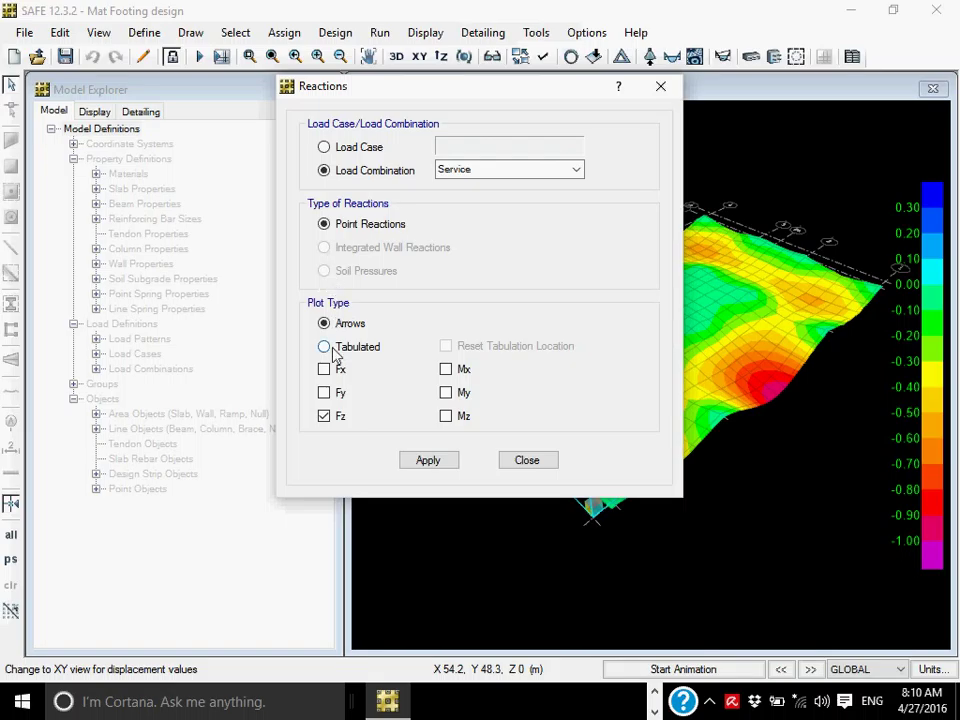
left_click(429, 461)
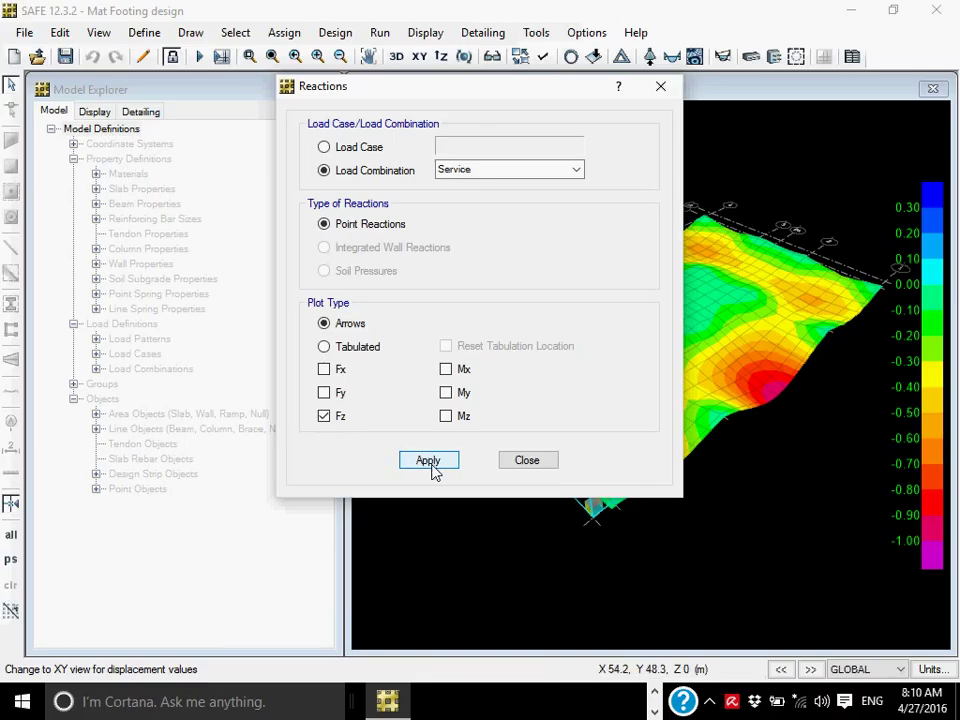
left_click(528, 461)
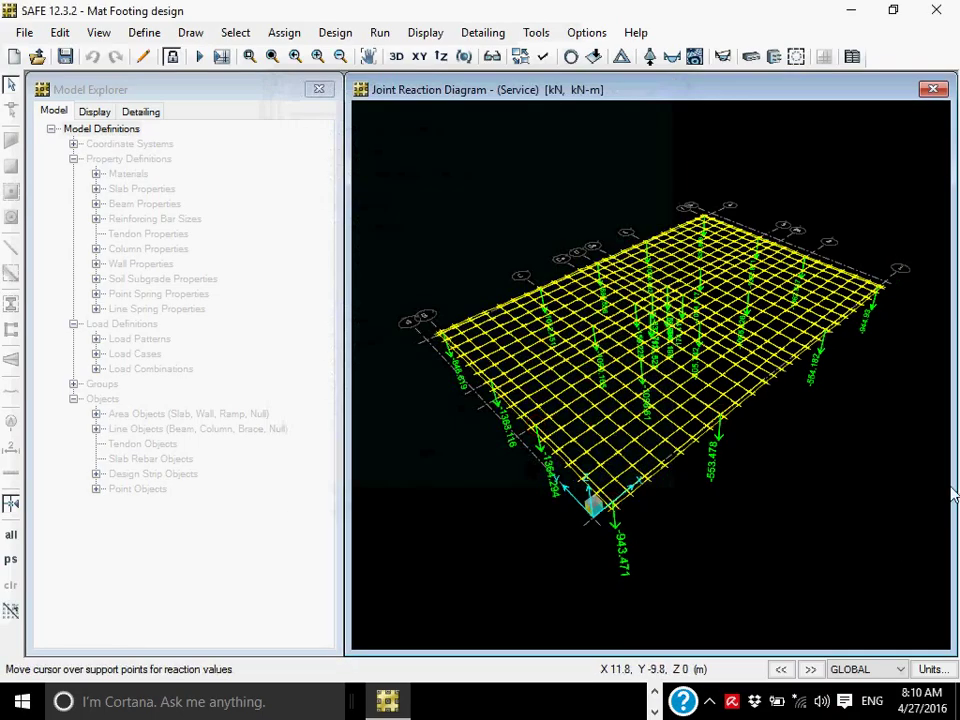
scroll(800, 460, "up", 5)
scroll(760, 417, "down", 5)
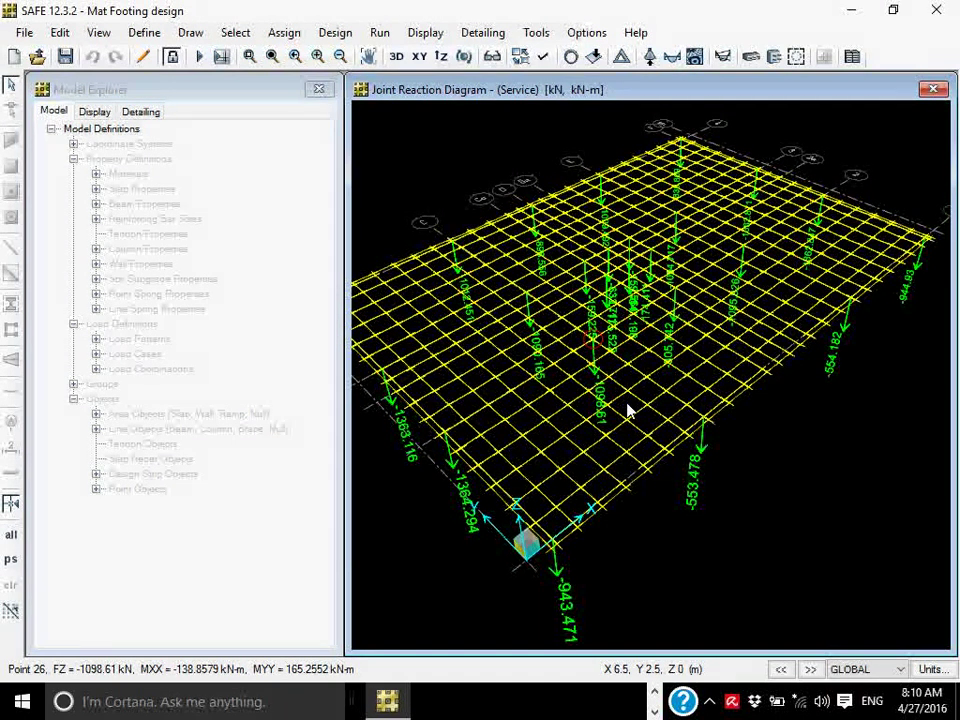
Step: Unlock the model, accepting deletion of the analysis and design results, and switch to the plan view
left_click(98, 32)
left_click(150, 58)
left_click(172, 60)
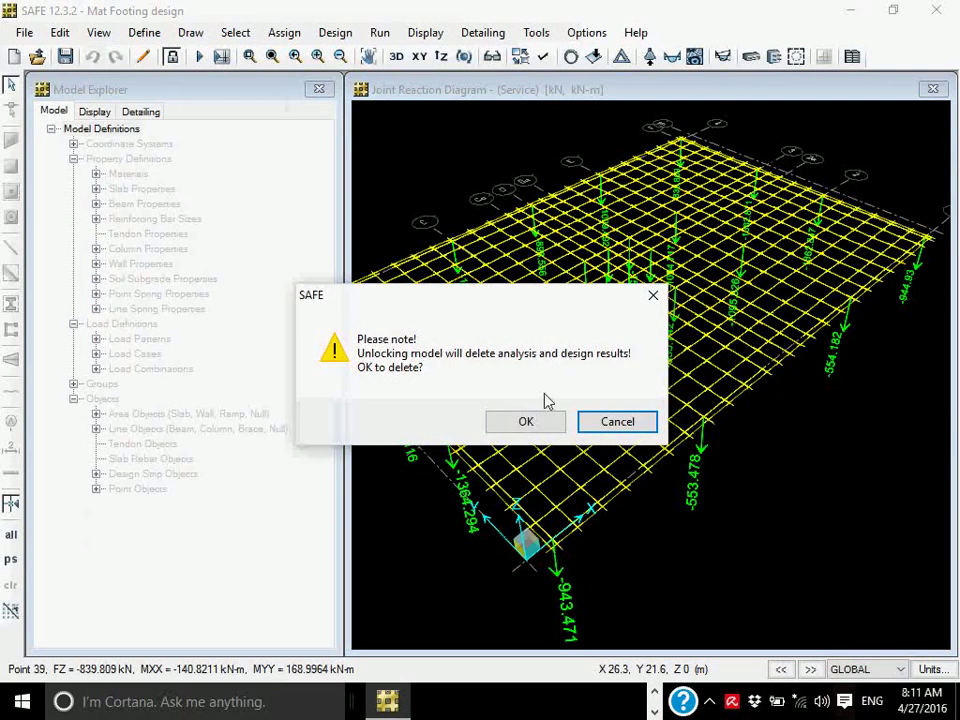
left_click(544, 427)
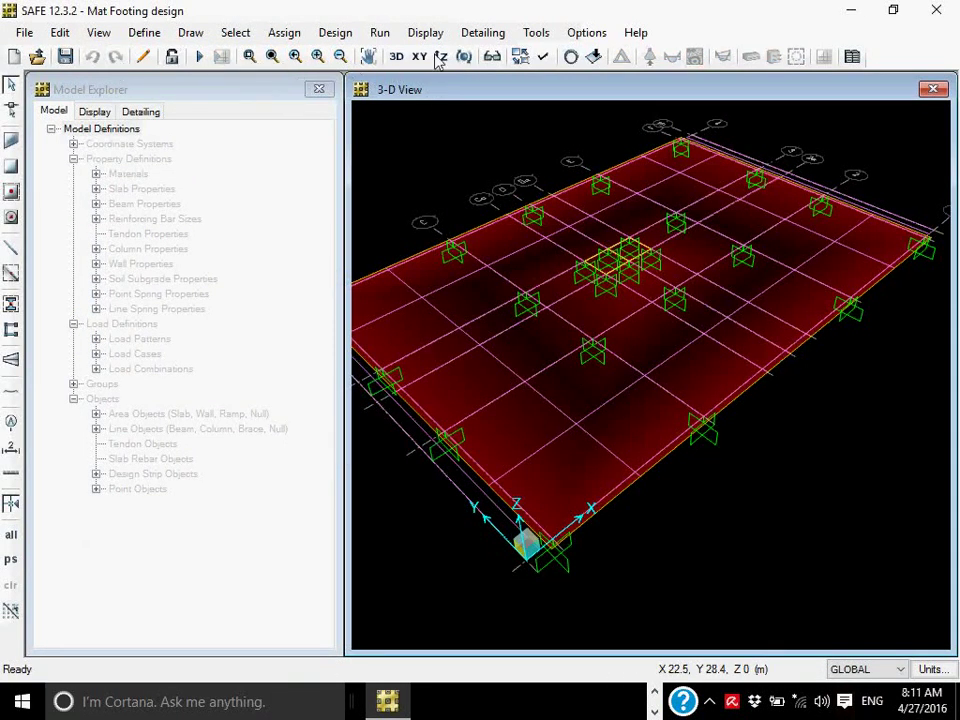
left_click(420, 57)
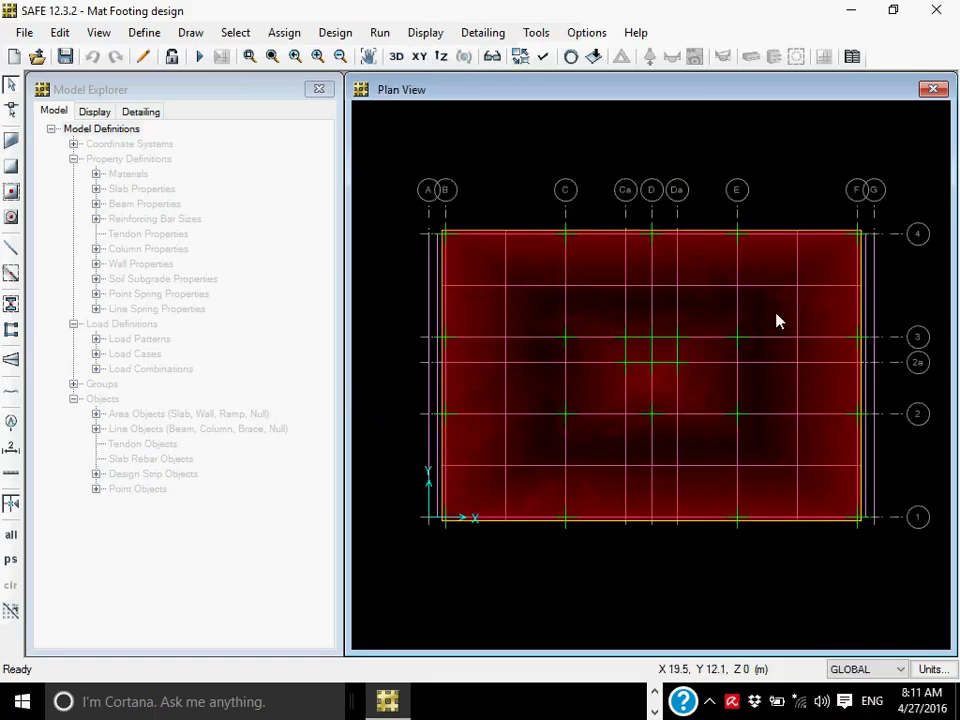
Step: Assign the Mat 600 slab property to the whole mat area
left_click(521, 276)
left_click(283, 33)
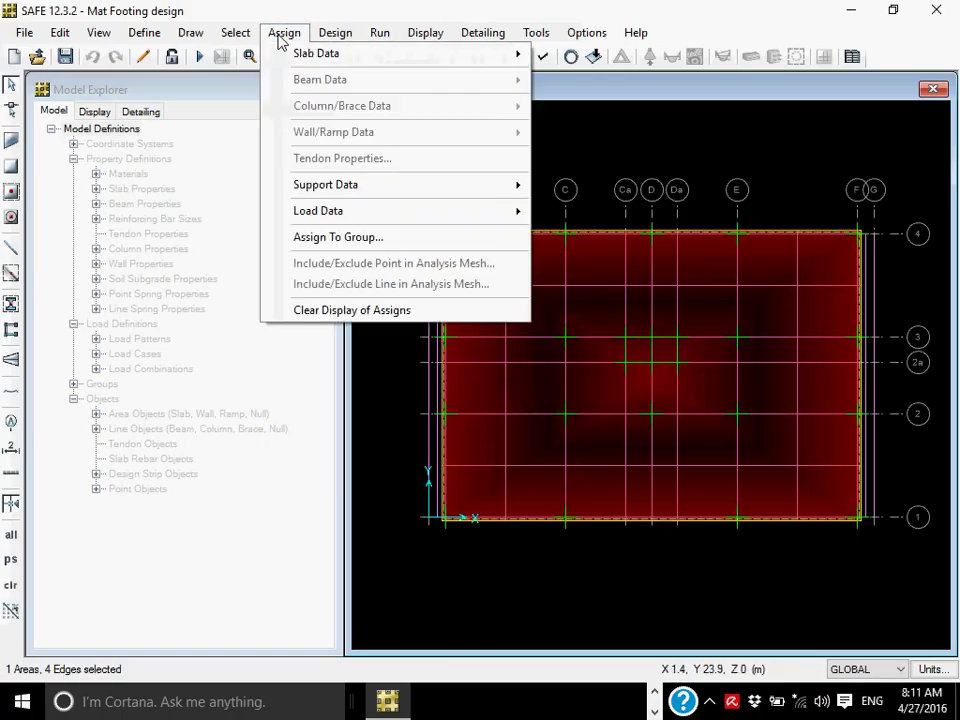
mouse_move(305, 54)
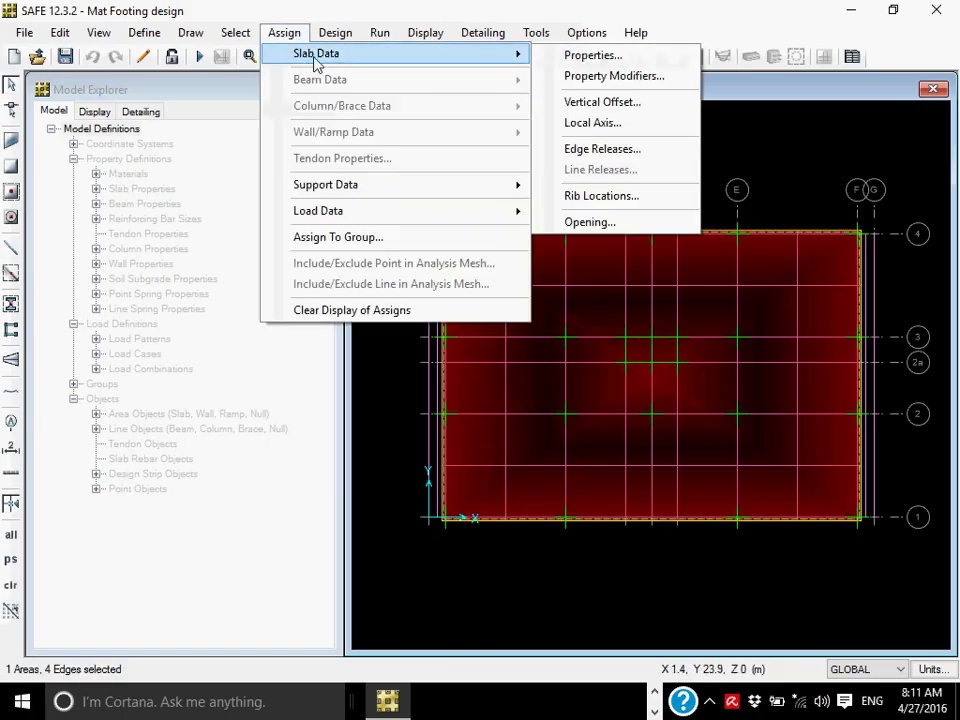
left_click(592, 56)
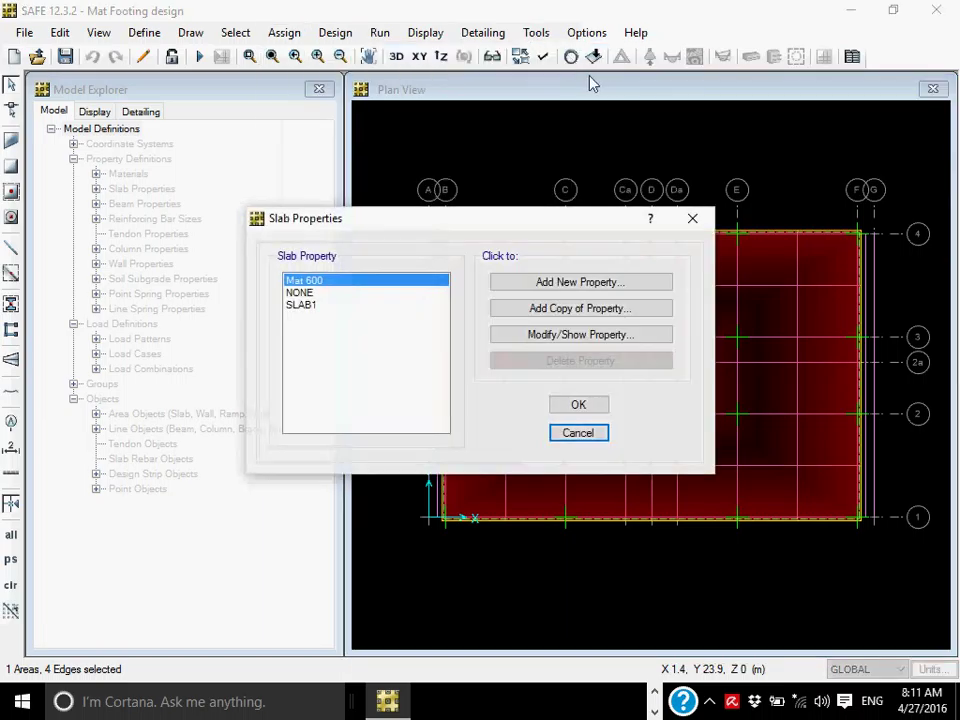
left_click(580, 408)
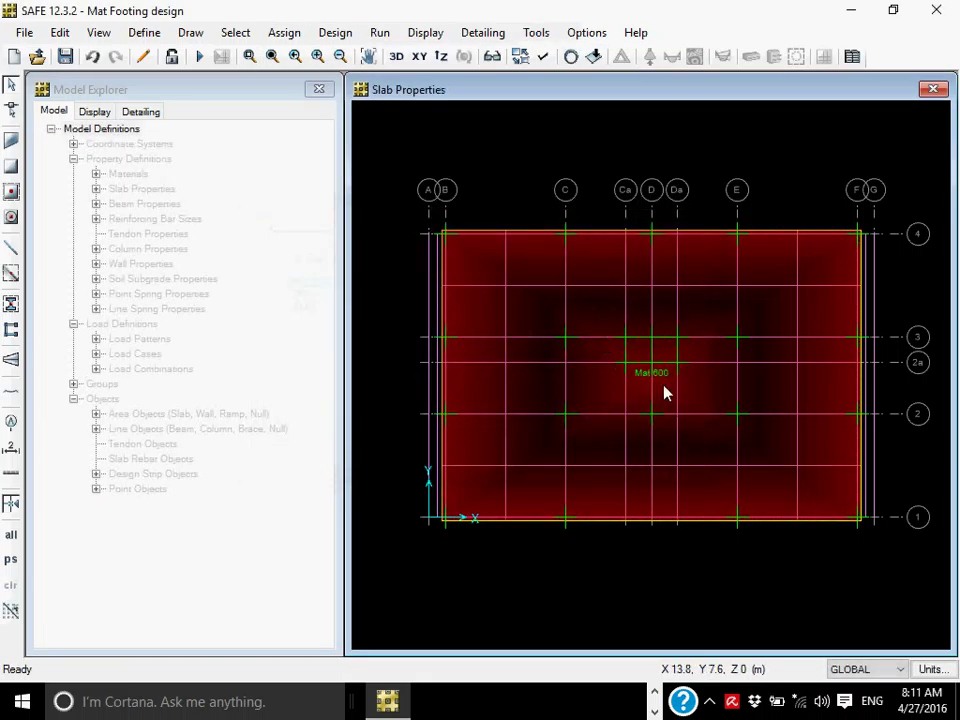
Step: Assign the Qa soil subgrade property to the whole mat area as support data
left_click(495, 267)
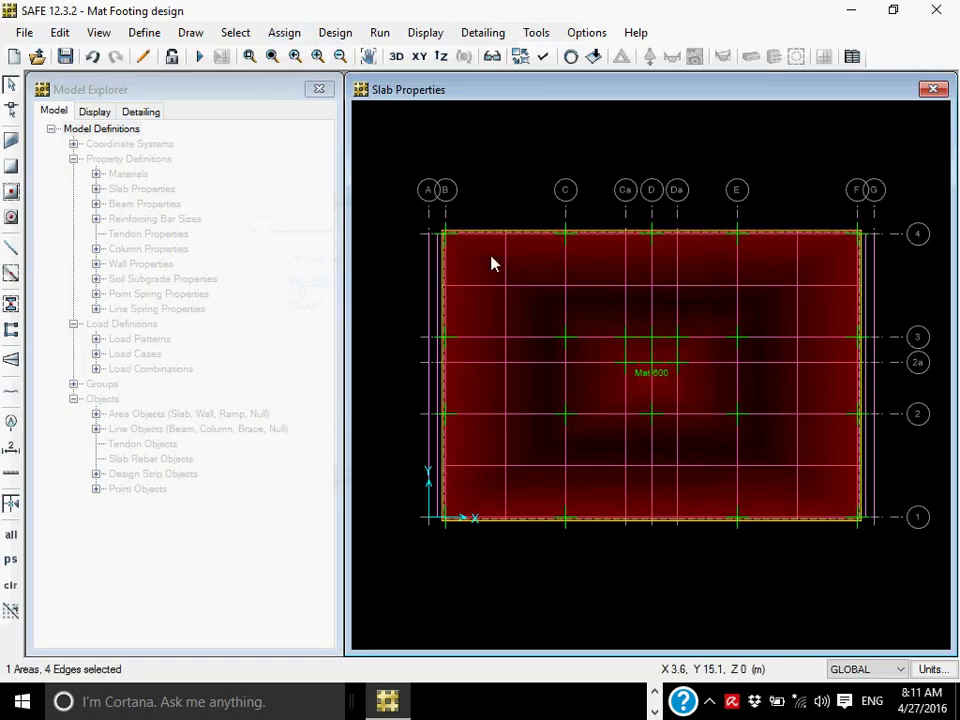
left_click(283, 33)
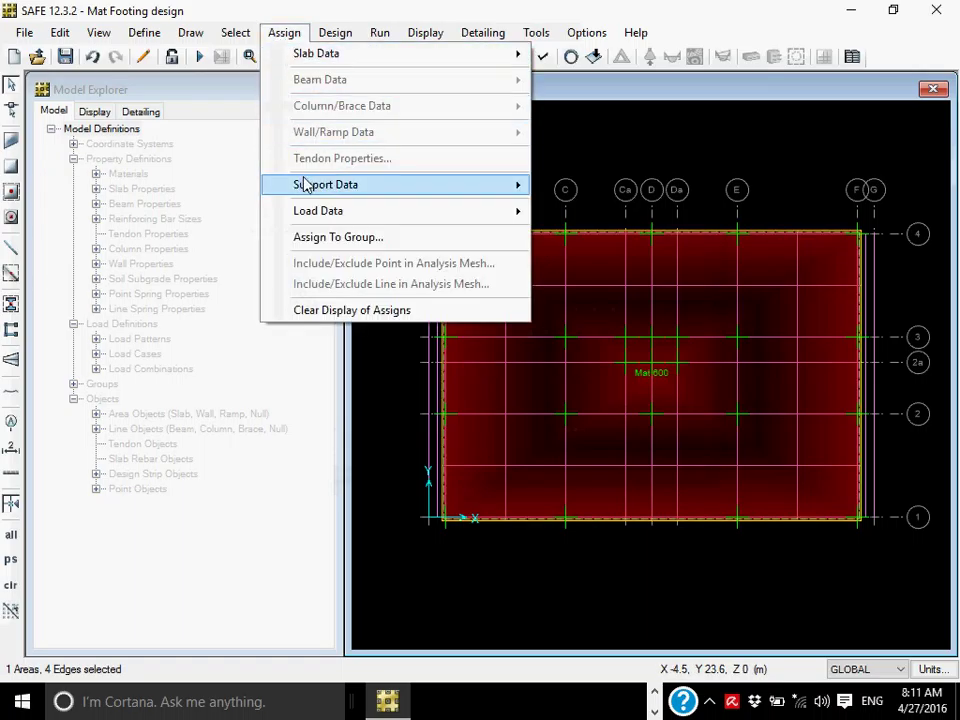
mouse_move(306, 190)
left_click(632, 188)
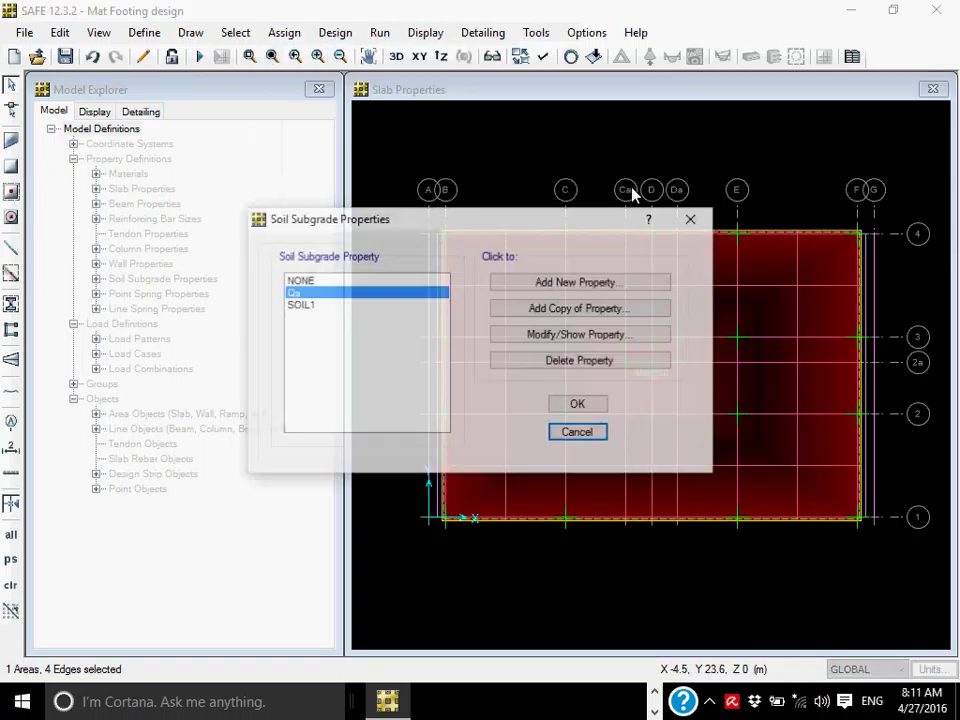
left_click(578, 404)
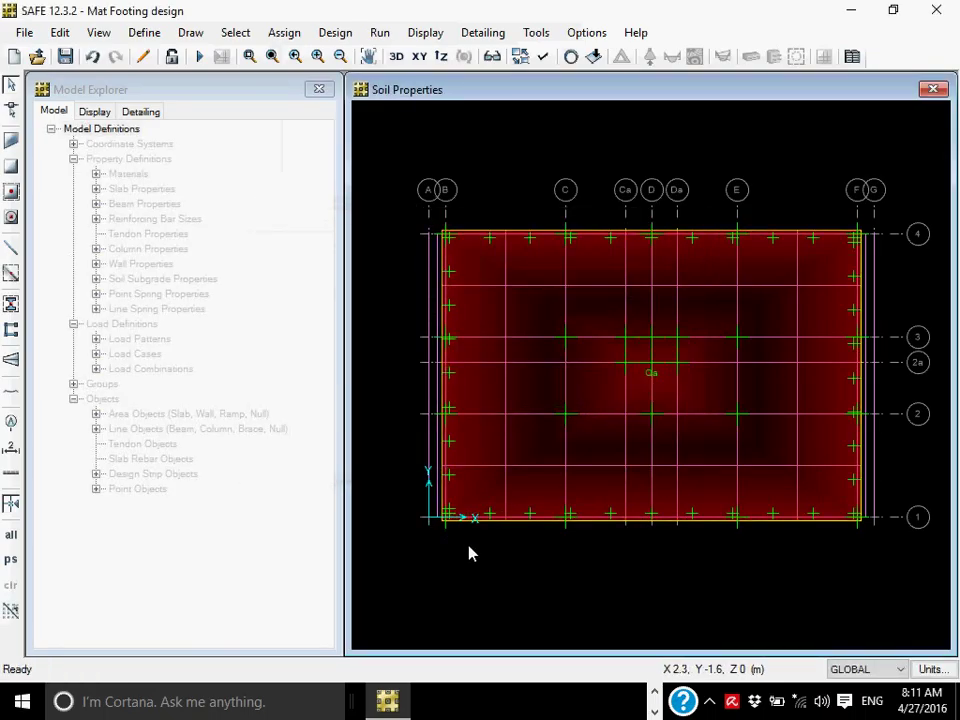
Step: Select the mat area and check which load data can be assigned to it
left_click(284, 34)
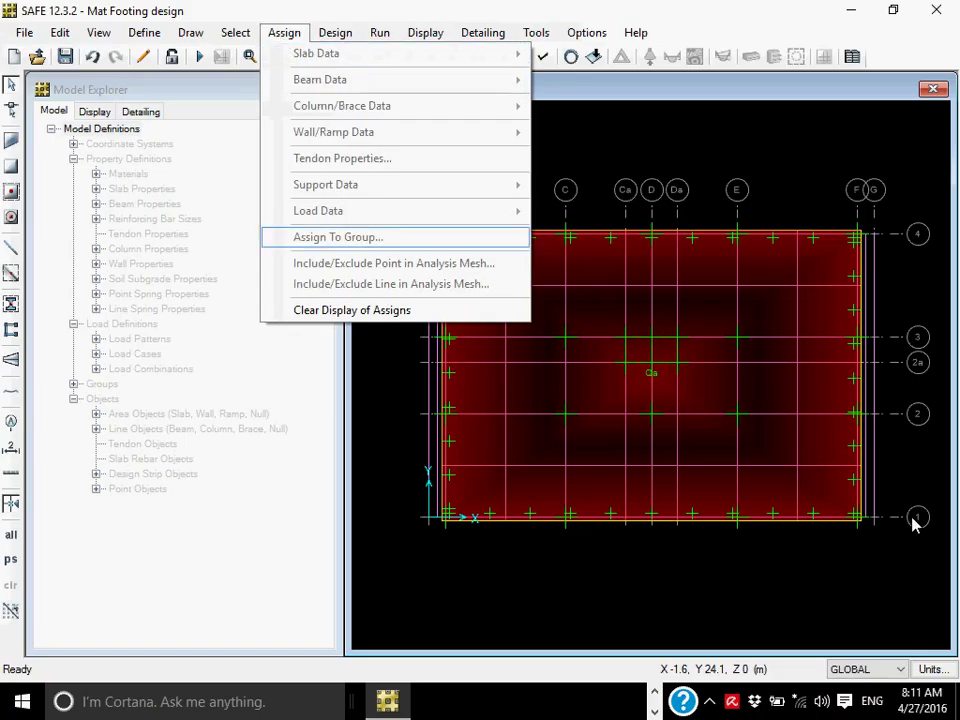
left_click(604, 326)
left_click(283, 33)
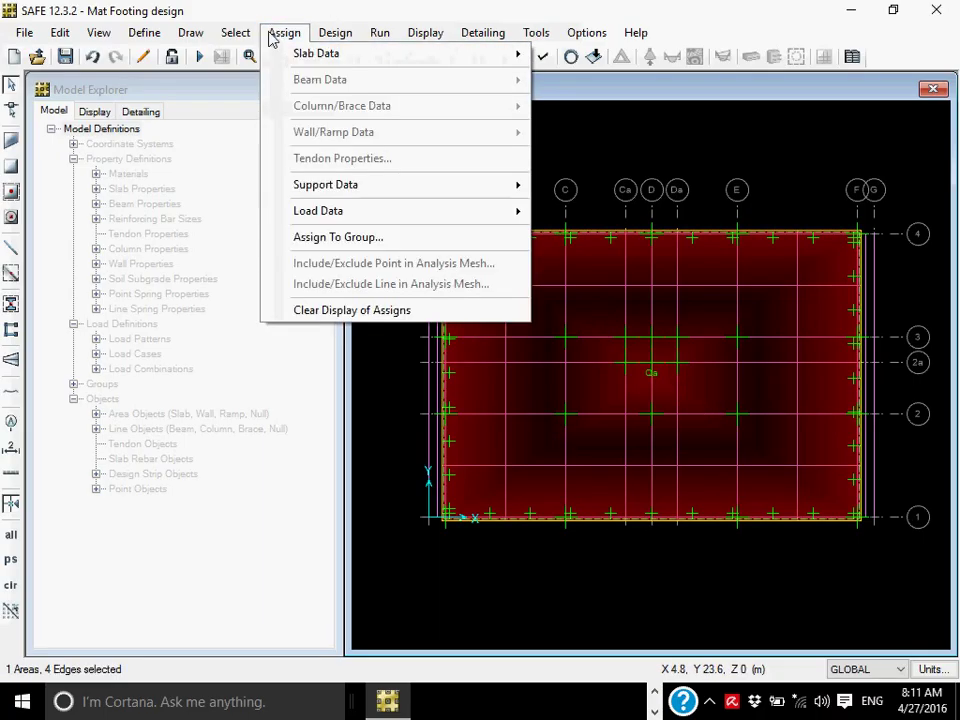
mouse_move(322, 214)
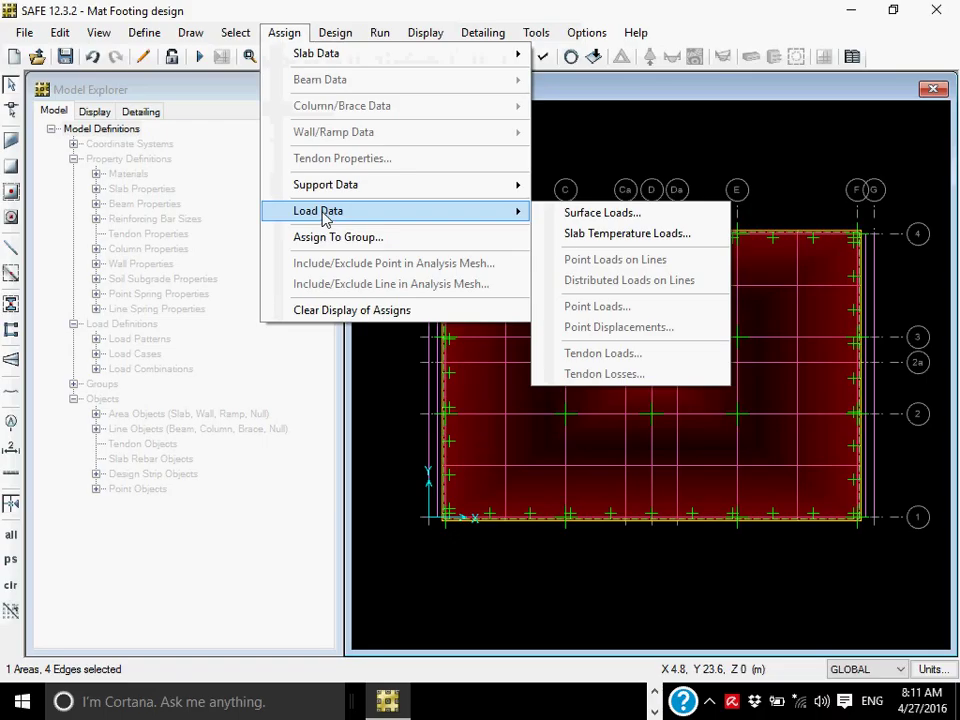
left_click(754, 145)
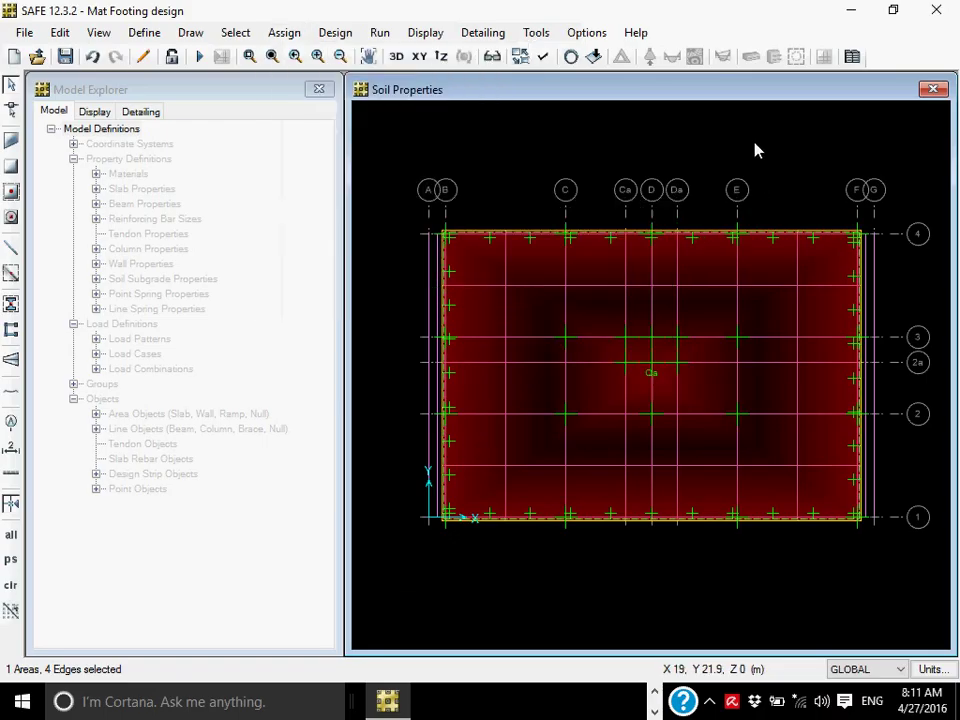
Step: Rerun the analysis and design, and view the mat's deformed shape in 3D before returning to the plan view
left_click(438, 42)
left_click(430, 38)
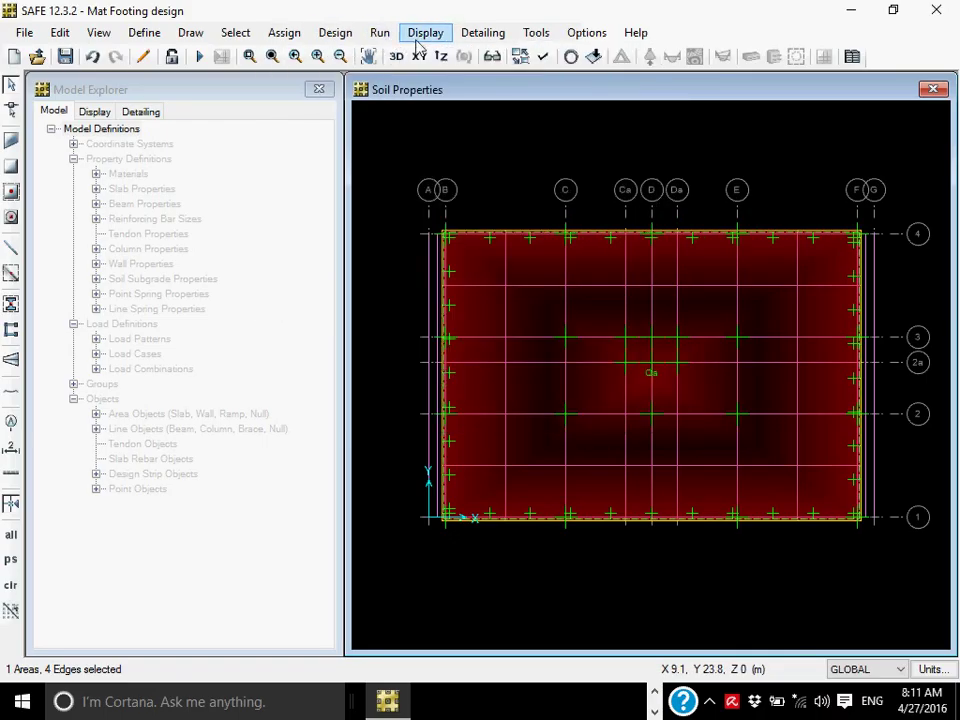
left_click(390, 40)
left_click(405, 80)
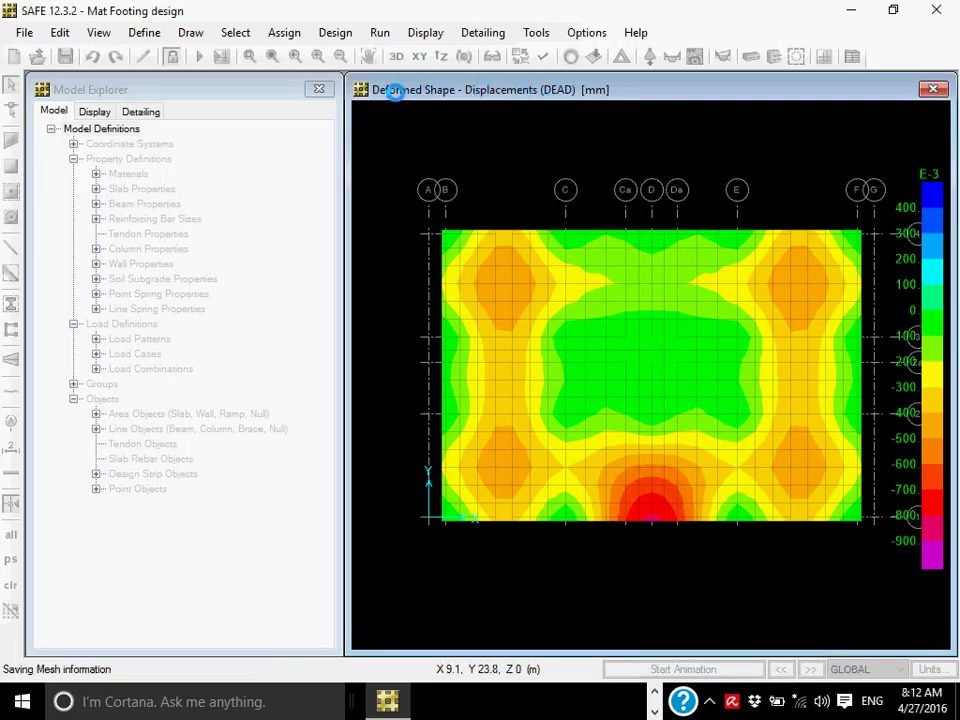
left_click(397, 57)
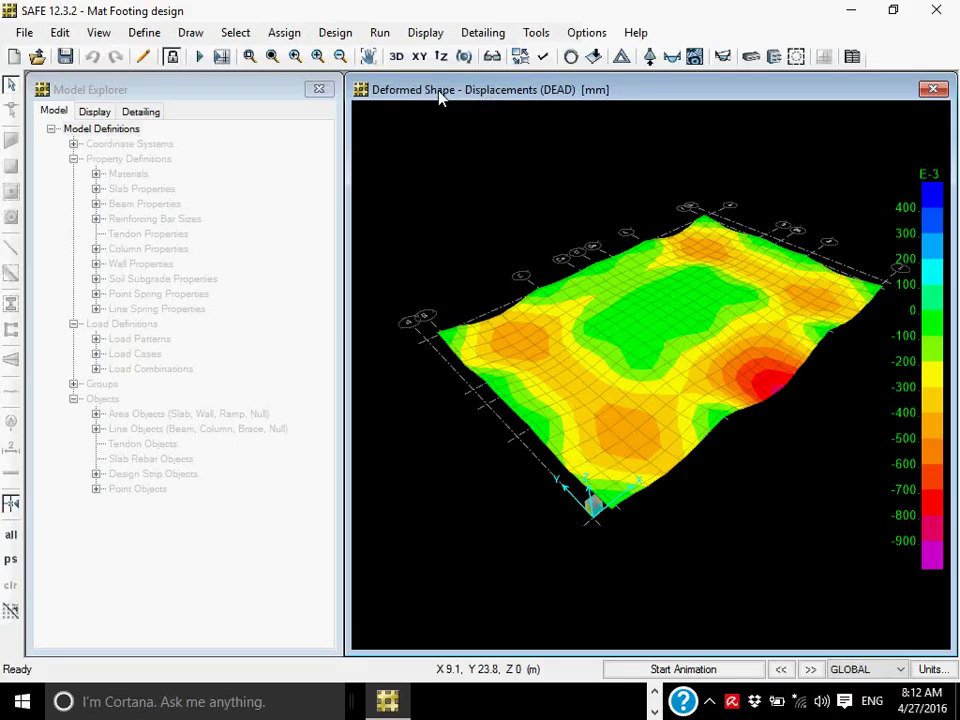
left_click(417, 58)
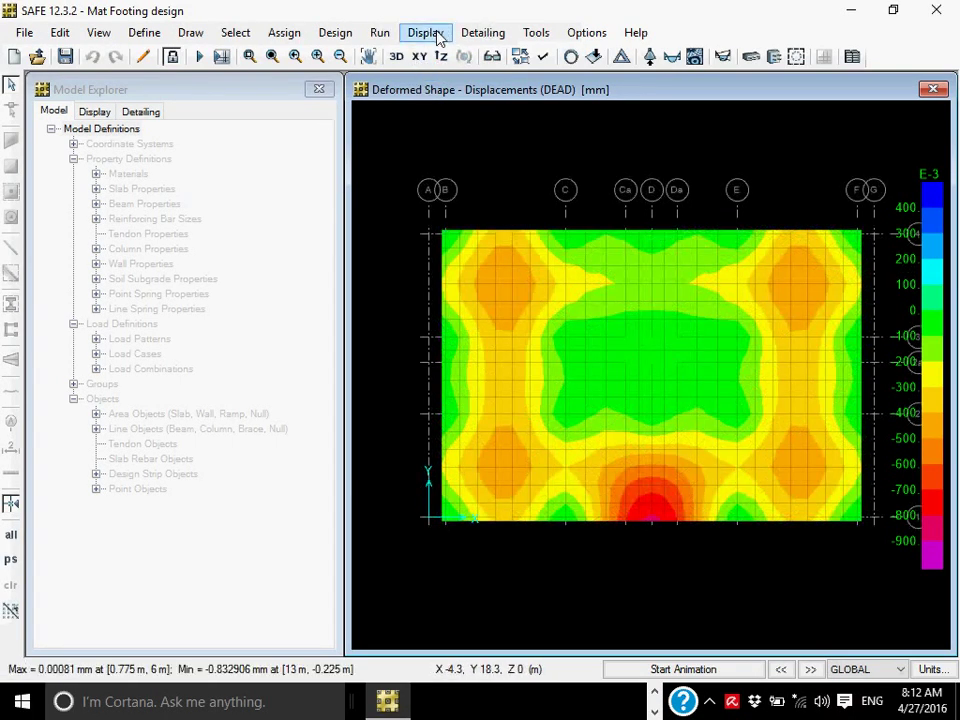
Step: Show the soil pressure contours on the deformed shape for the Service load combination with automatic scaling
left_click(430, 34)
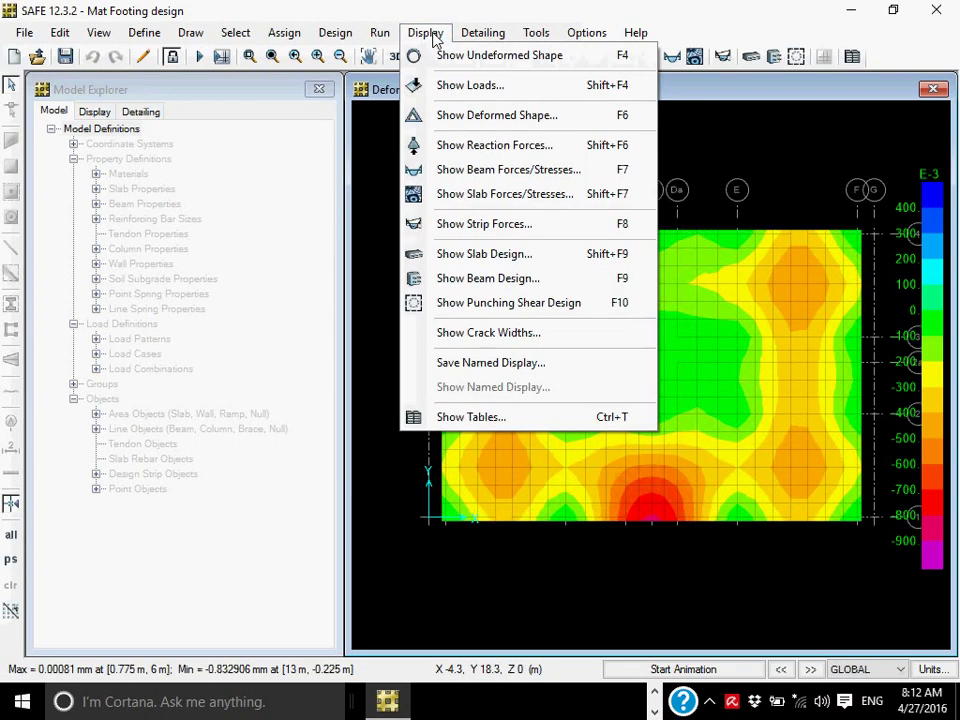
left_click(446, 153)
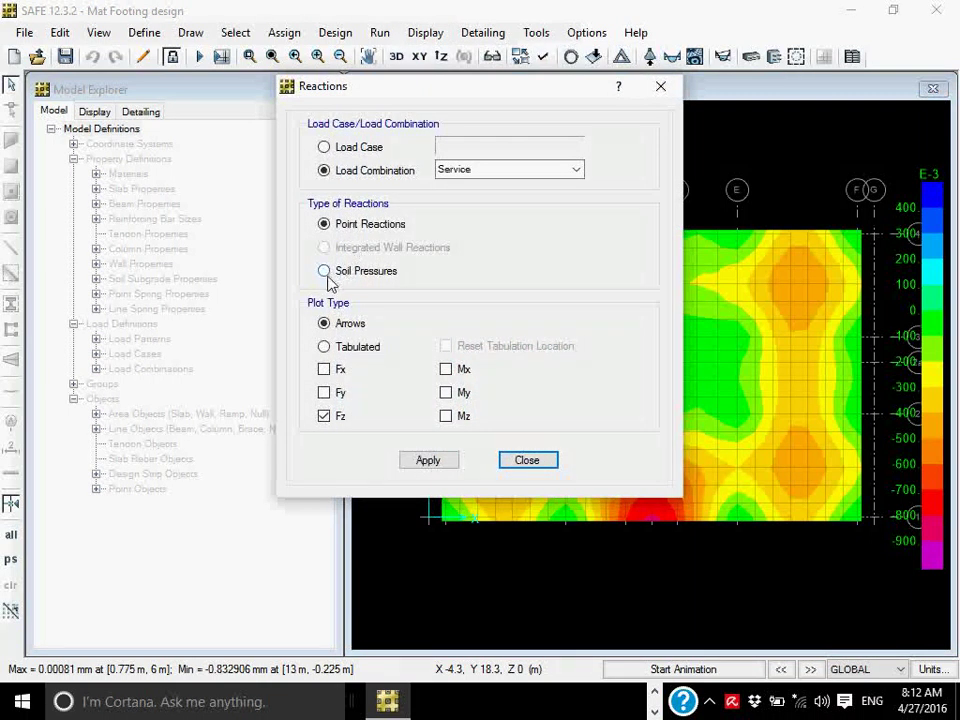
left_click(324, 273)
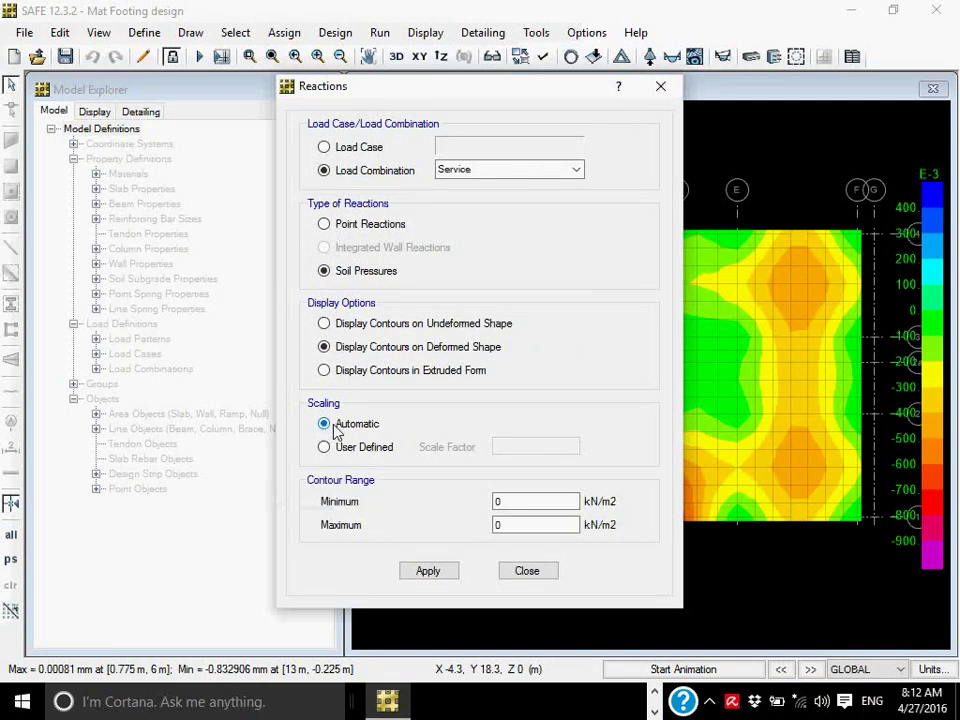
left_click(427, 574)
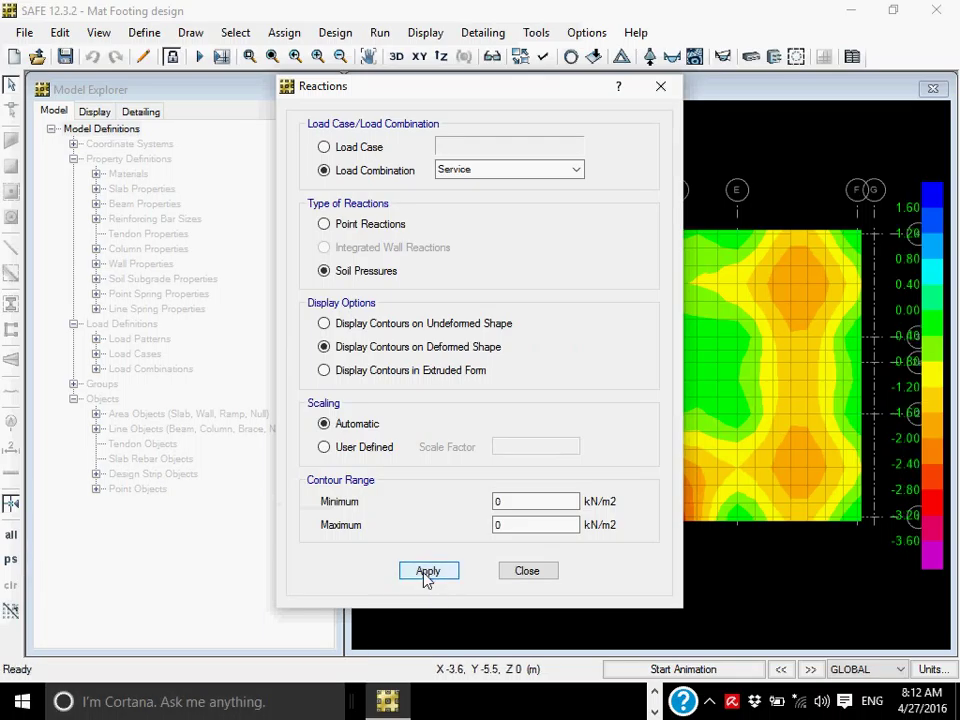
left_click(424, 573)
left_click(527, 572)
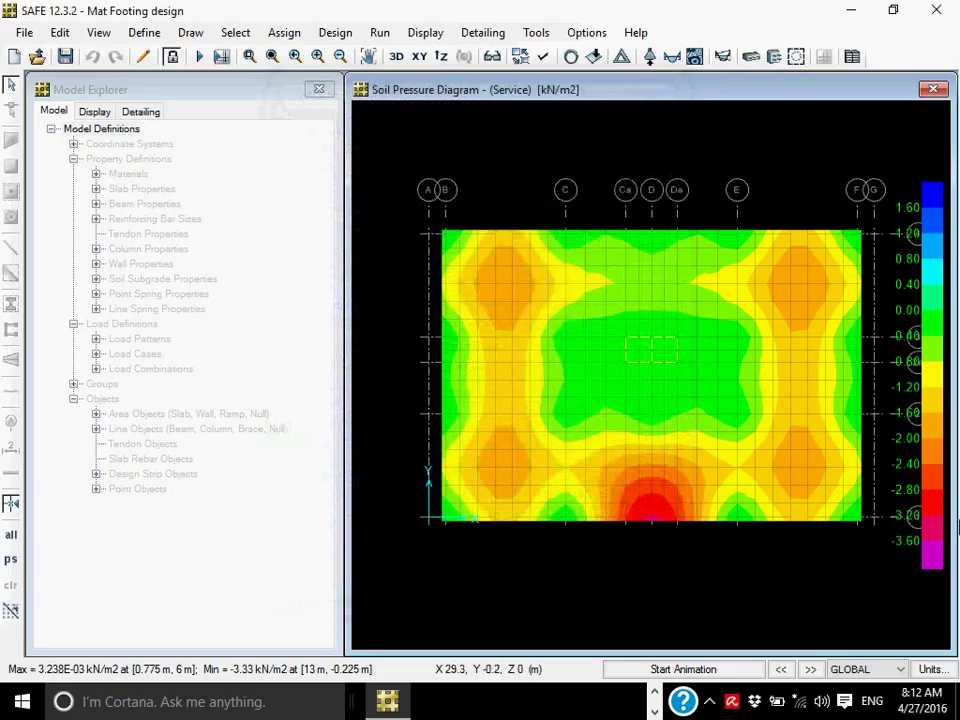
Step: Set the Stress Input units to KN, m, C in the model's unit settings
left_click(930, 669)
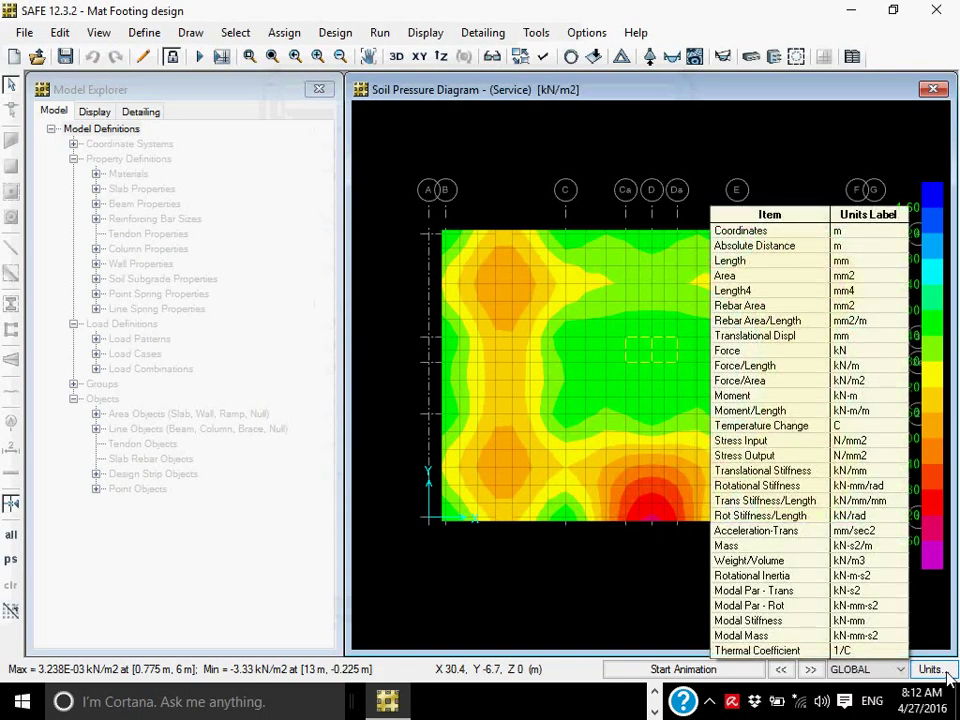
left_click(655, 632)
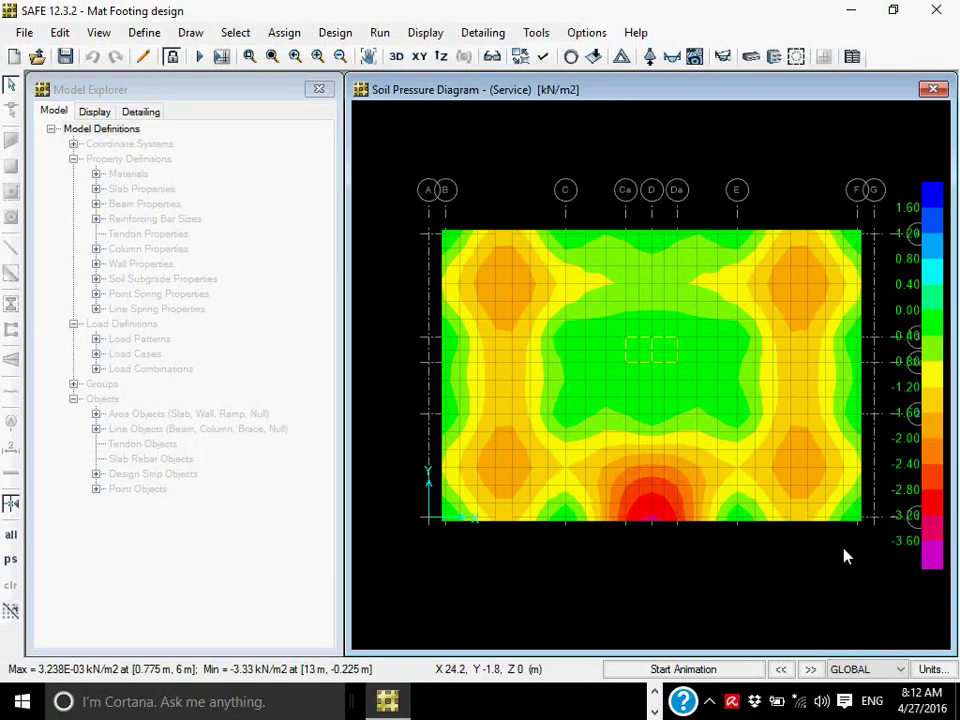
left_click(938, 671)
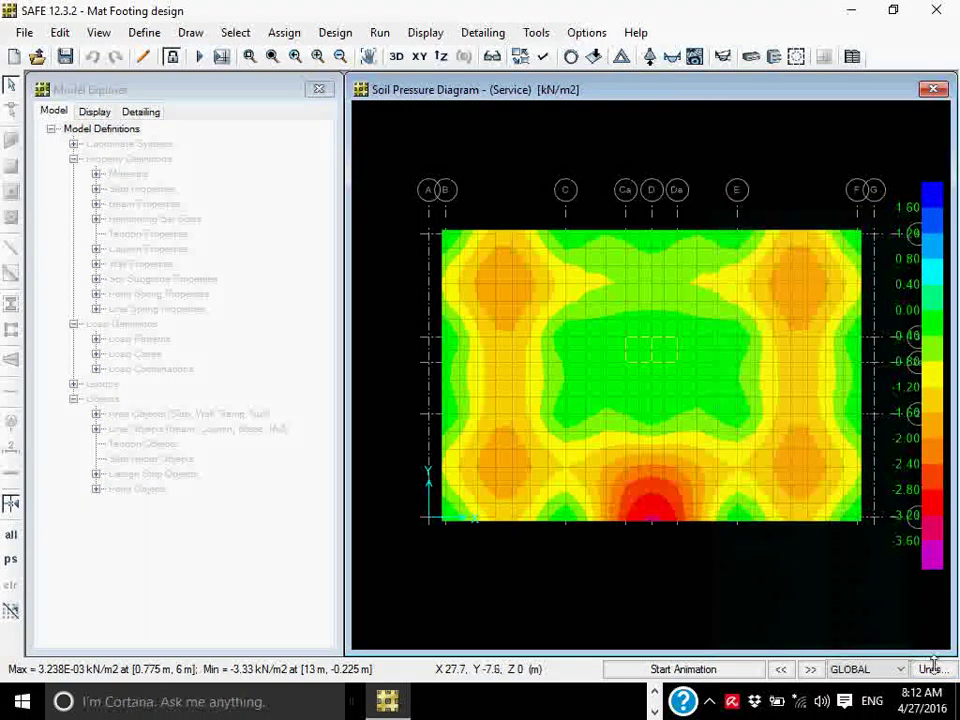
left_click(930, 670)
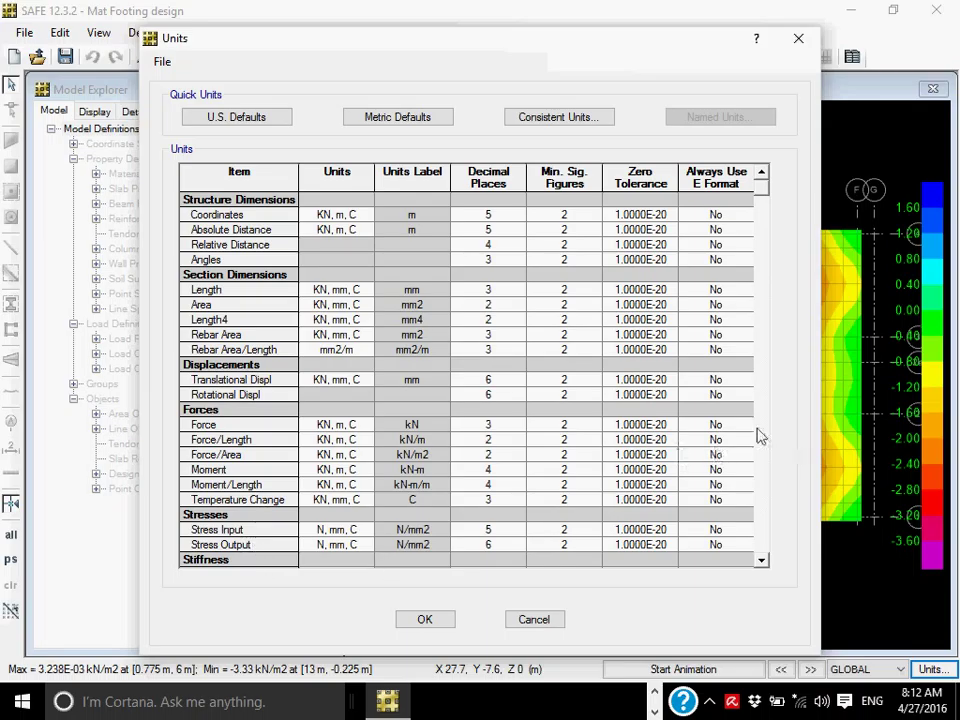
scroll(763, 240, "down", 7)
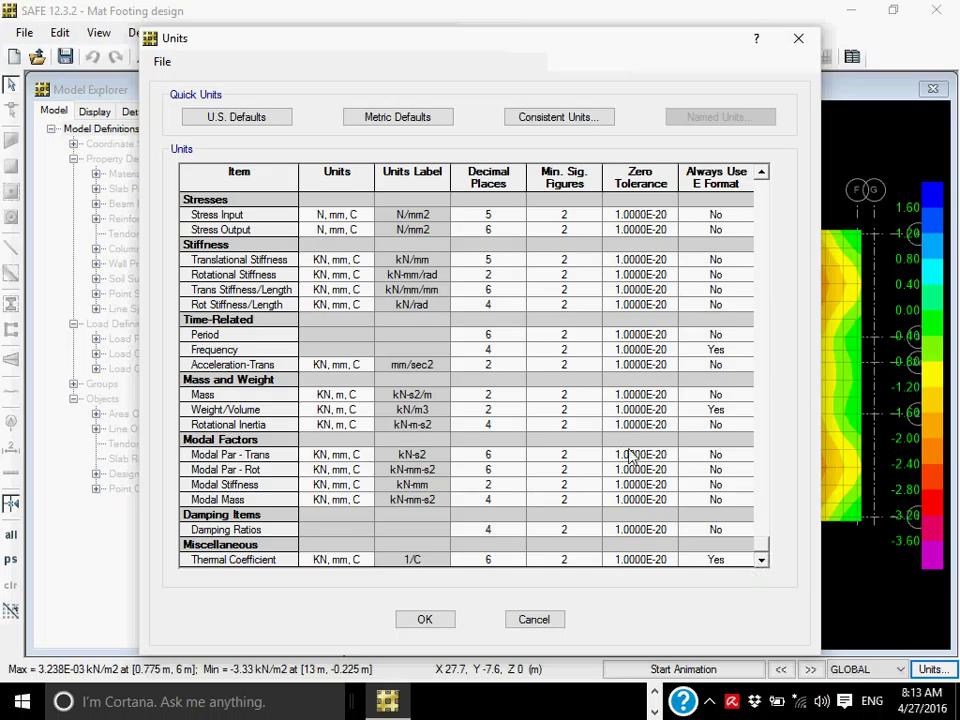
left_click(224, 218)
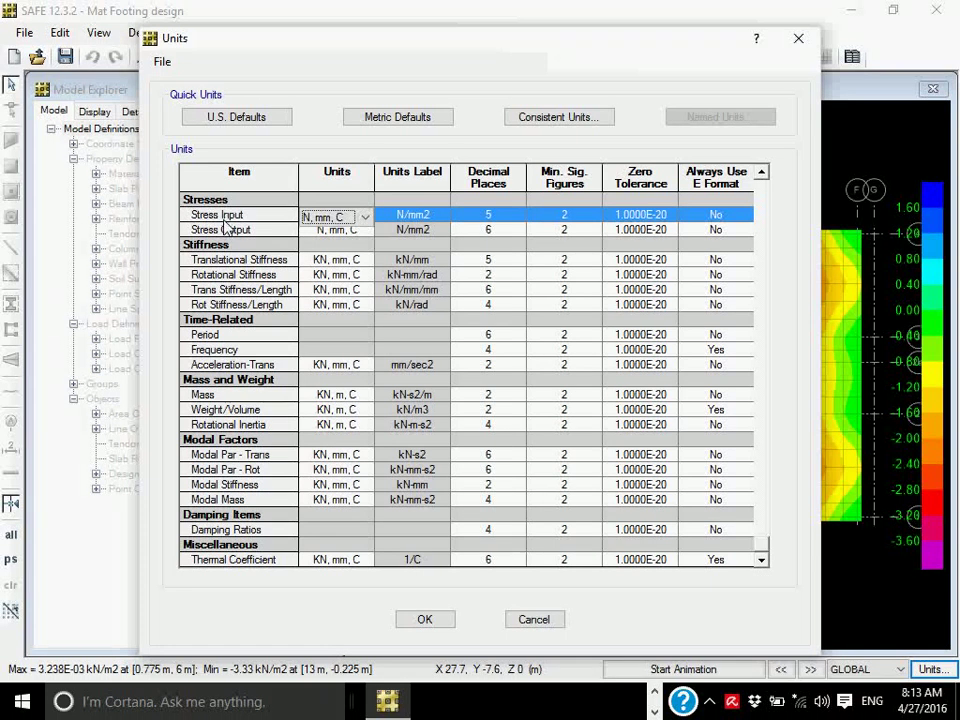
left_click(365, 217)
key("Up")
key("Up")
key("Up")
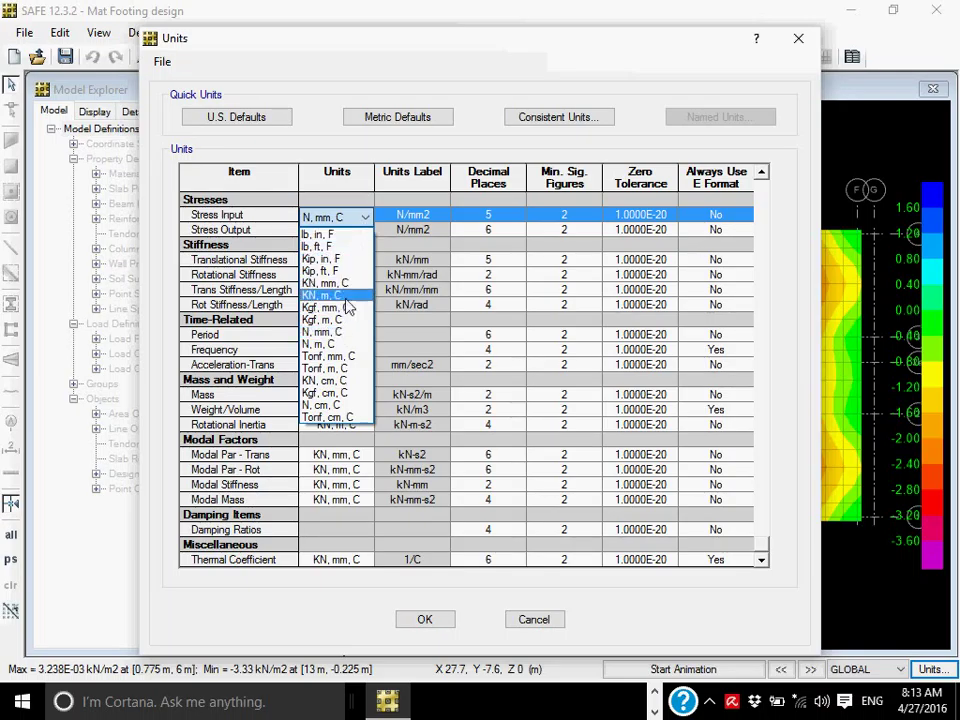
key("Return")
Step: Set the Stress Output units to KN, m, C
left_click(364, 236)
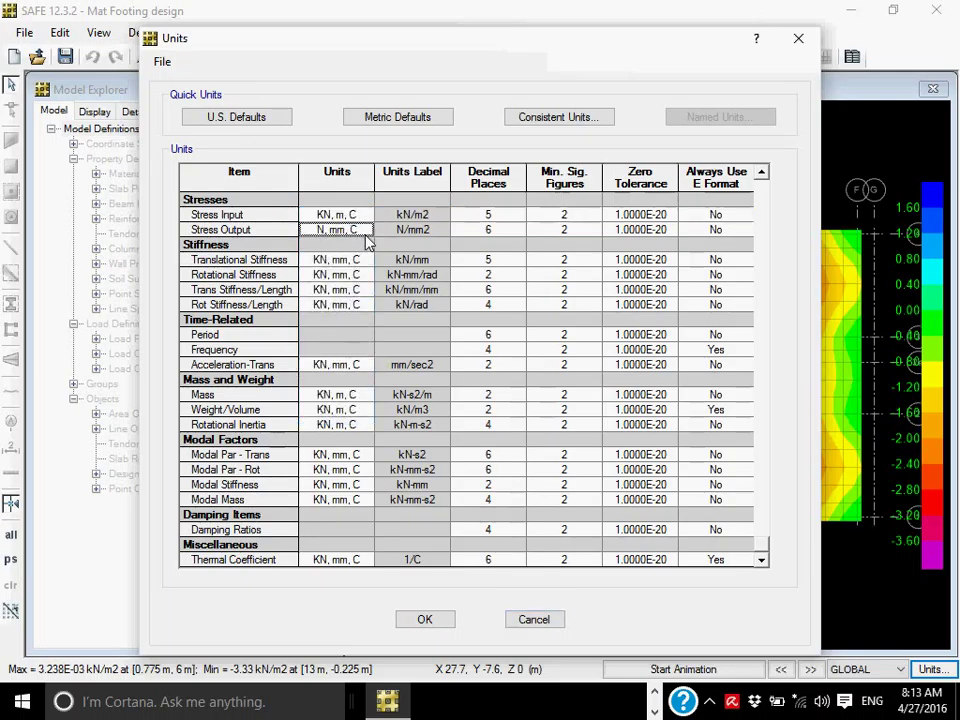
left_click(366, 235)
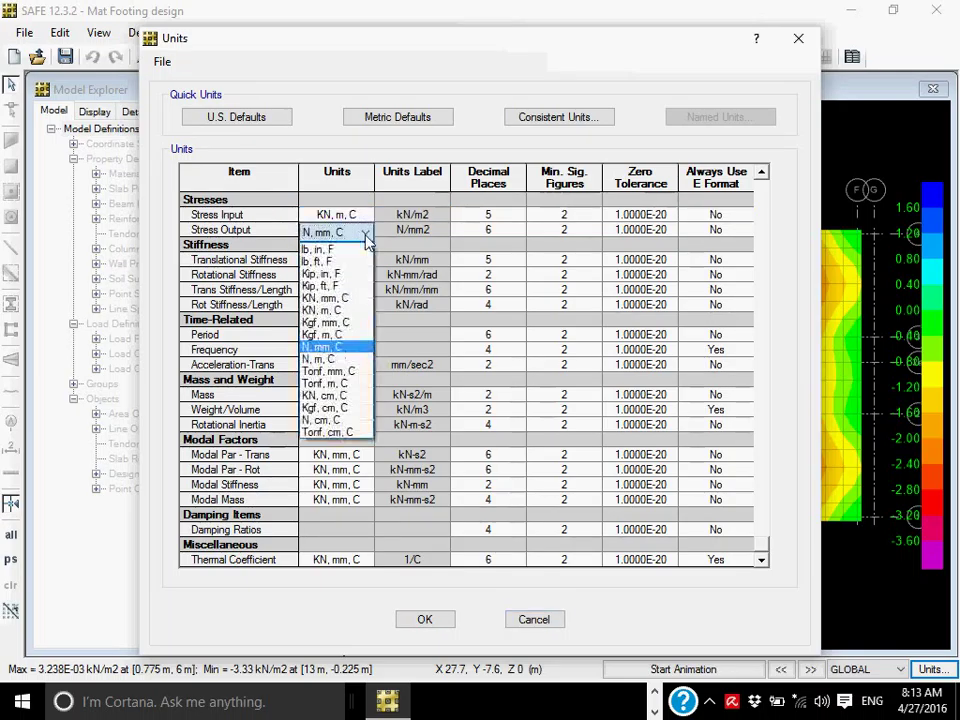
left_click(345, 310)
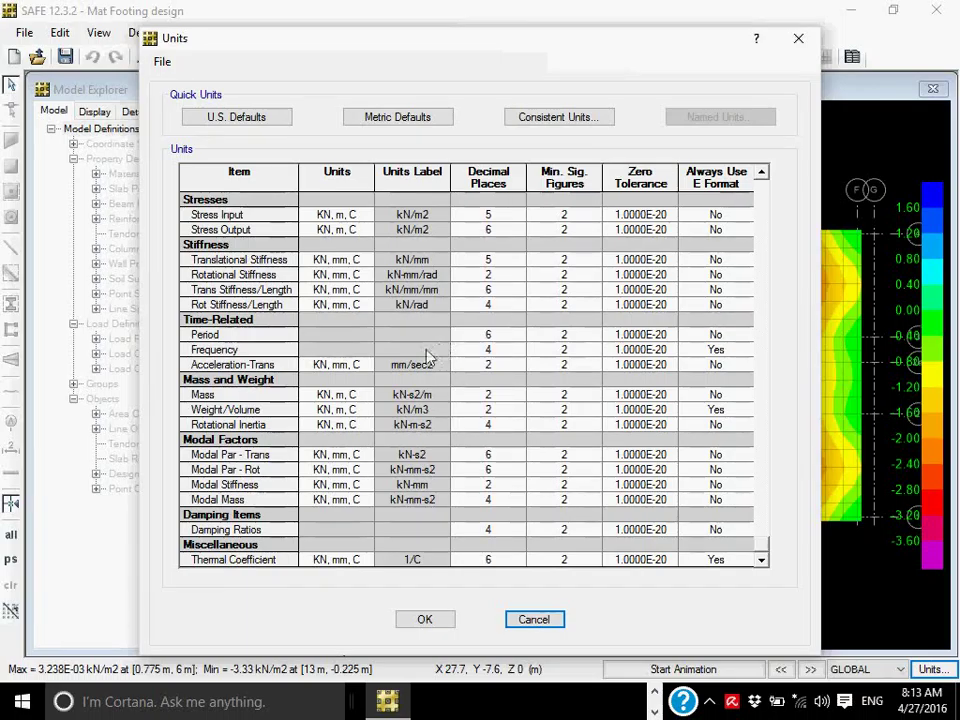